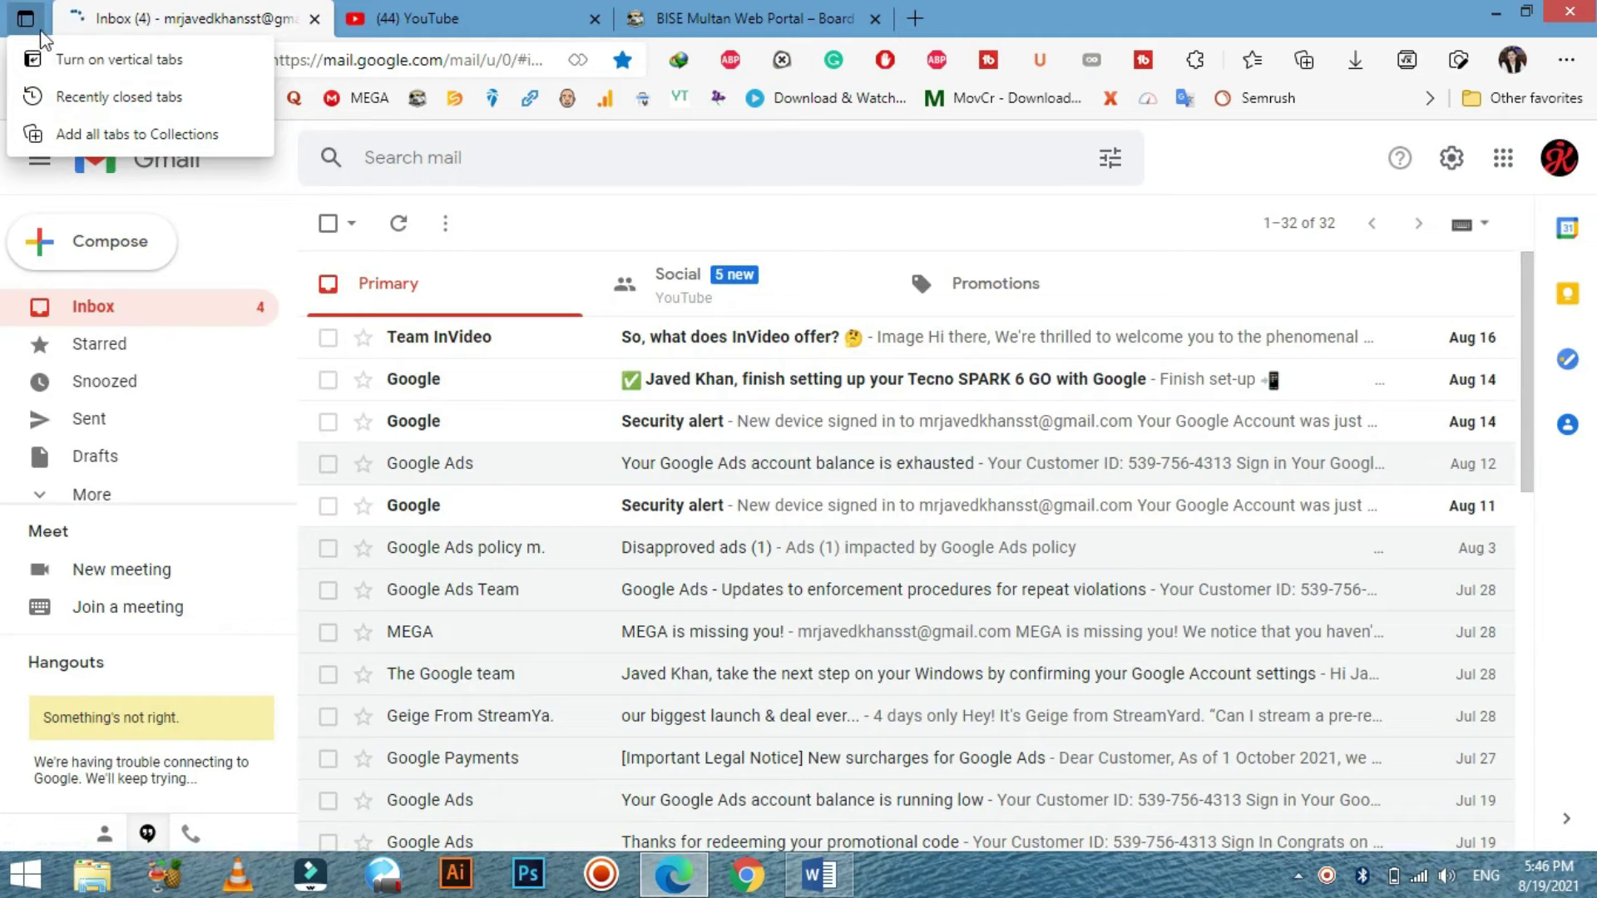
# - Turn on vertical tabs and switch between the Gmail, YouTube and BISE Multan pages from the vertical list
pyautogui.click(75, 59)
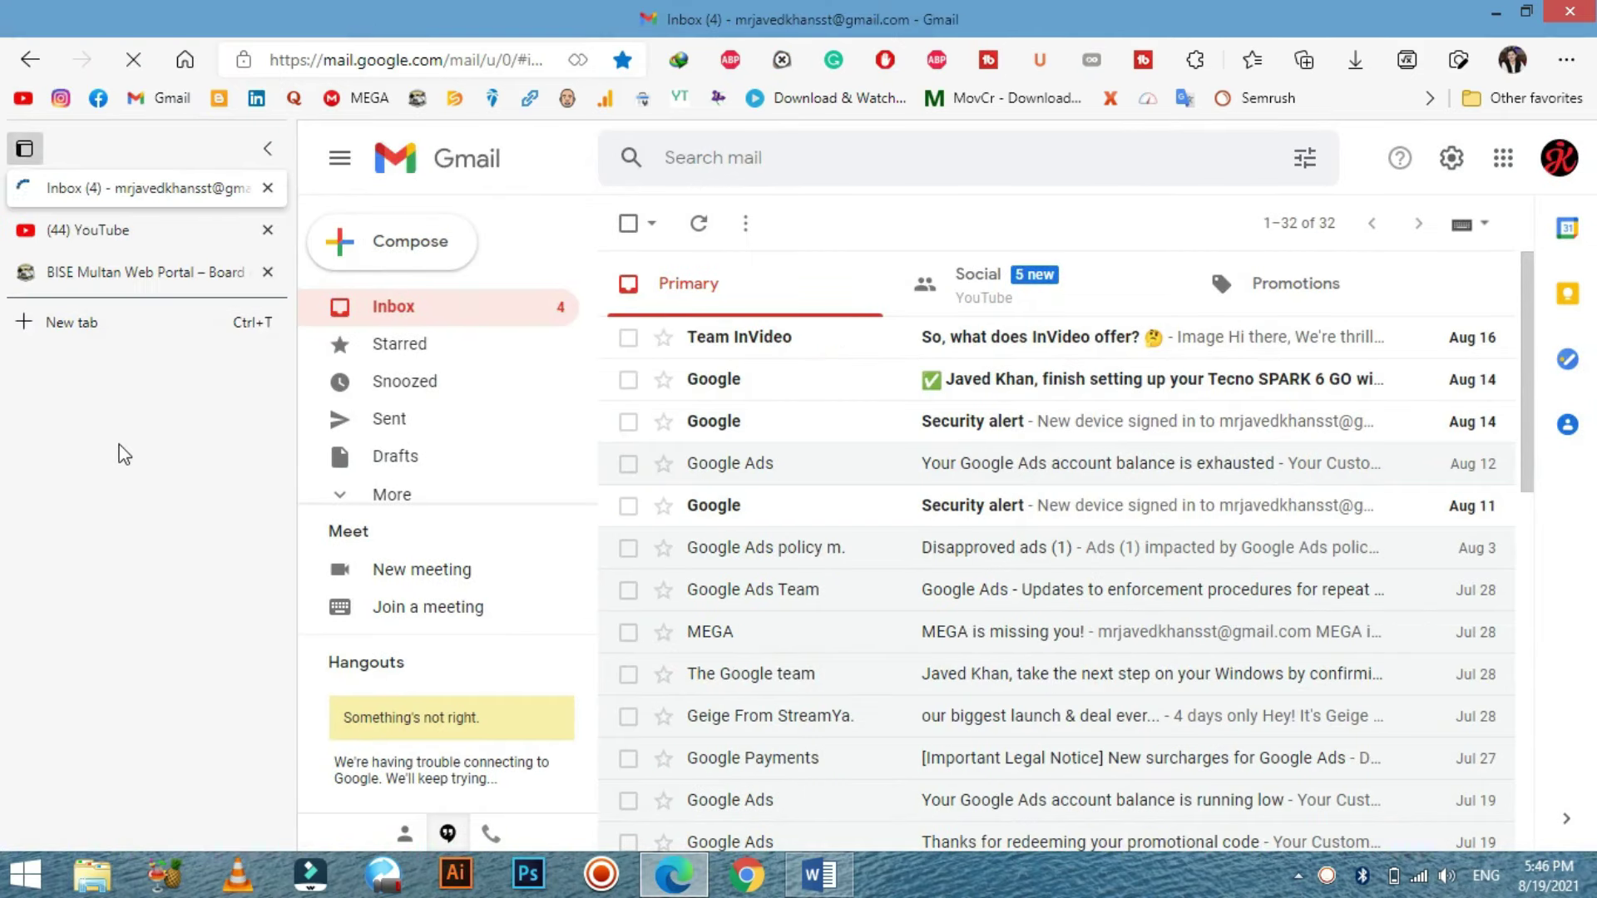
pyautogui.click(129, 233)
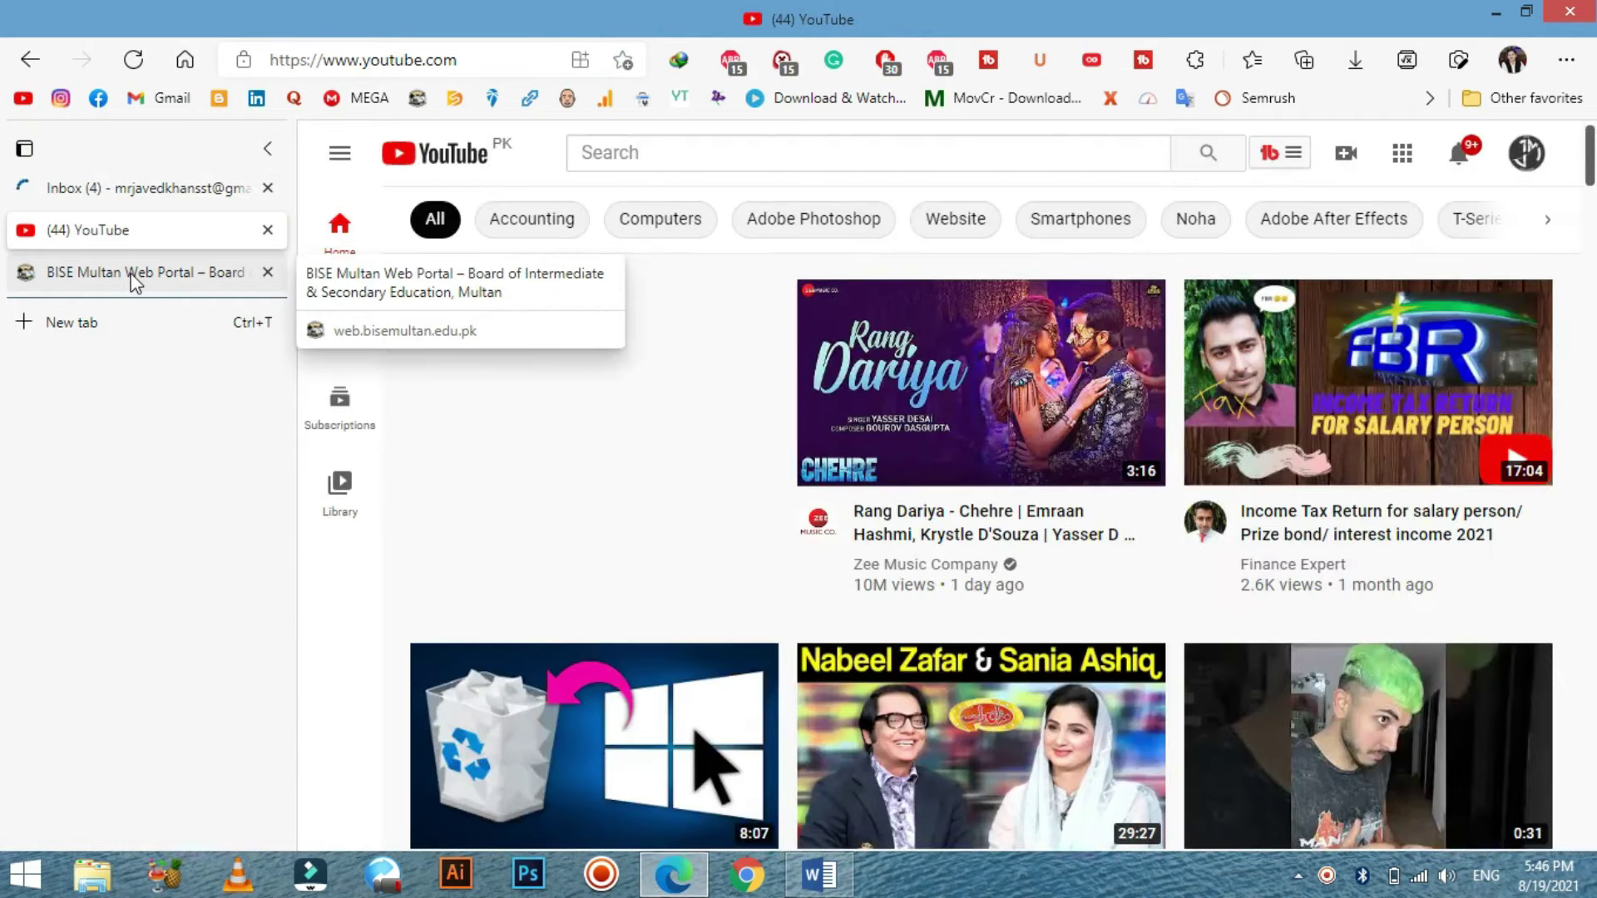
pyautogui.click(135, 284)
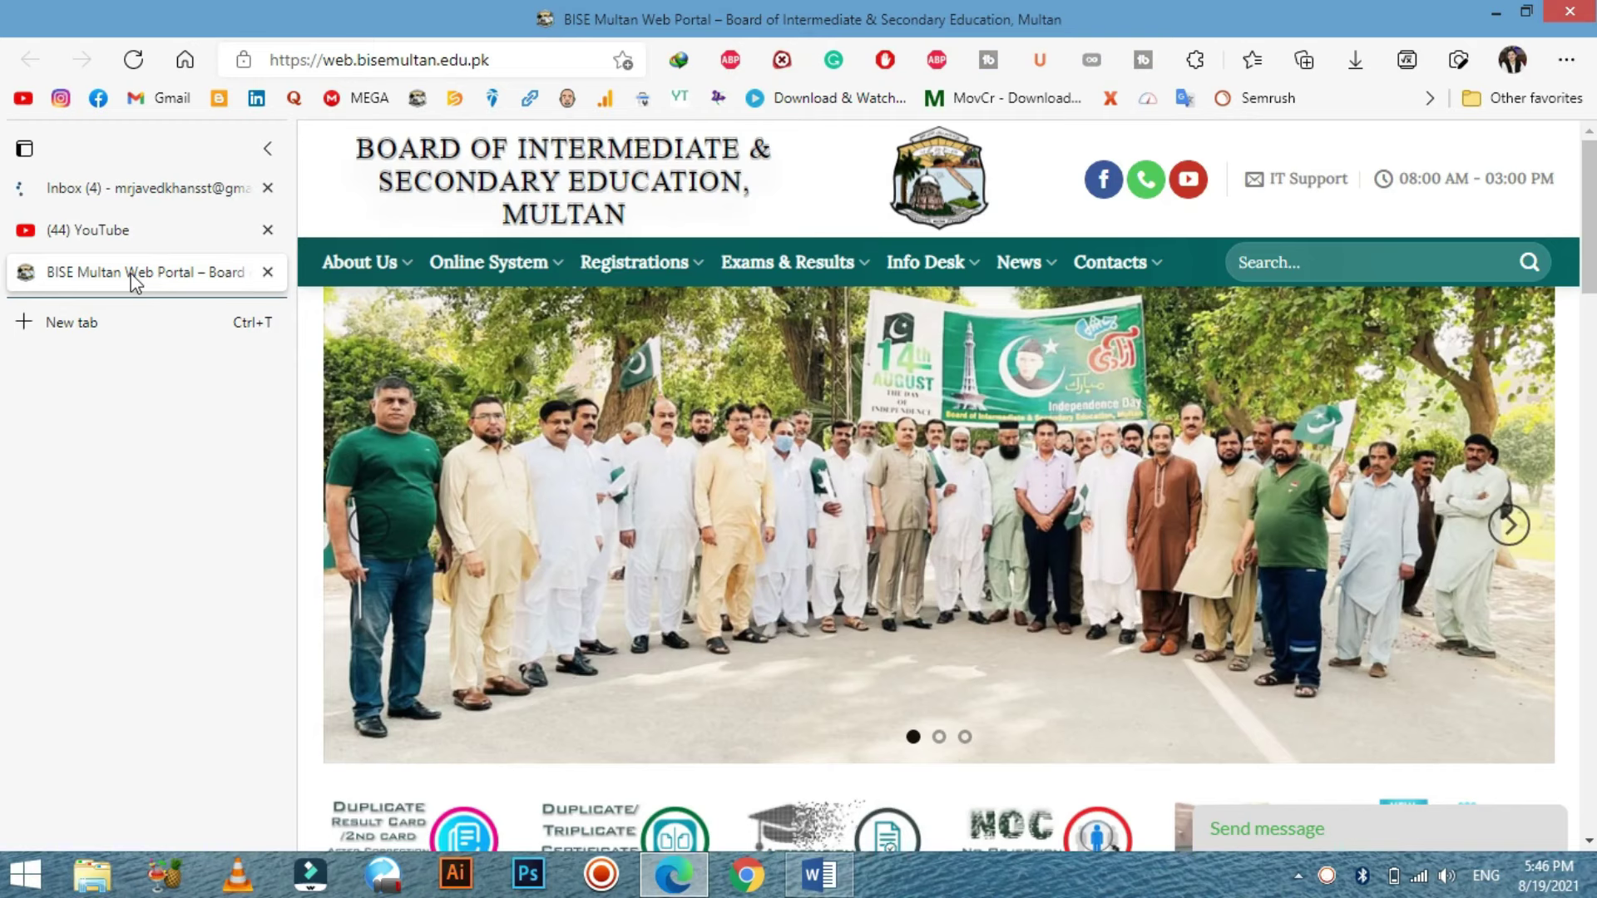
pyautogui.click(114, 198)
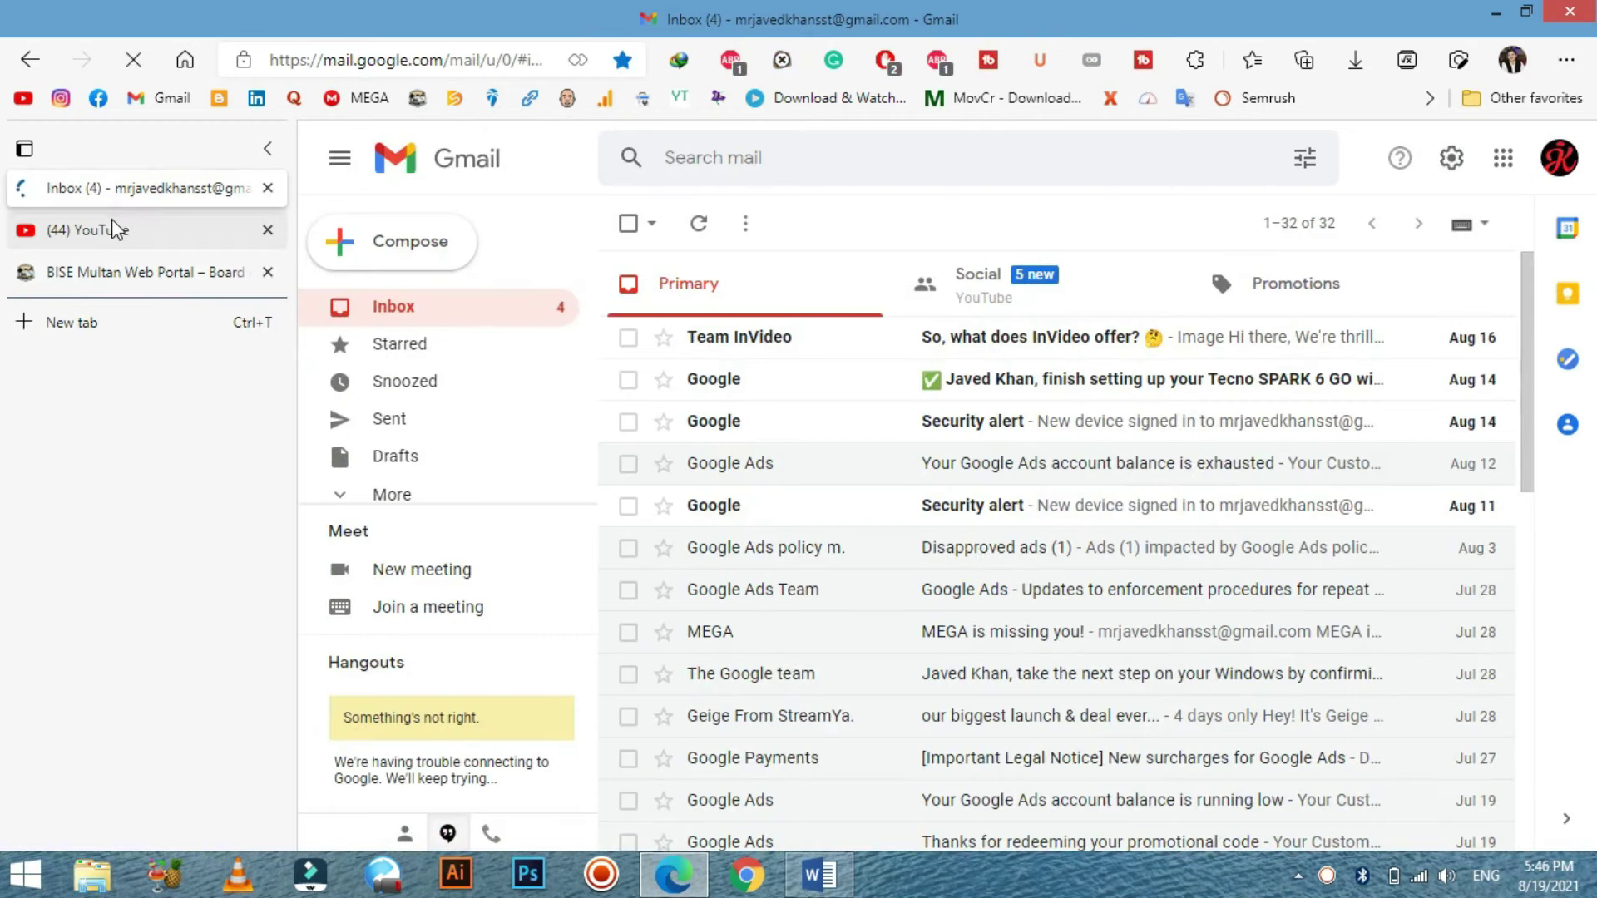
pyautogui.click(116, 232)
pyautogui.click(122, 272)
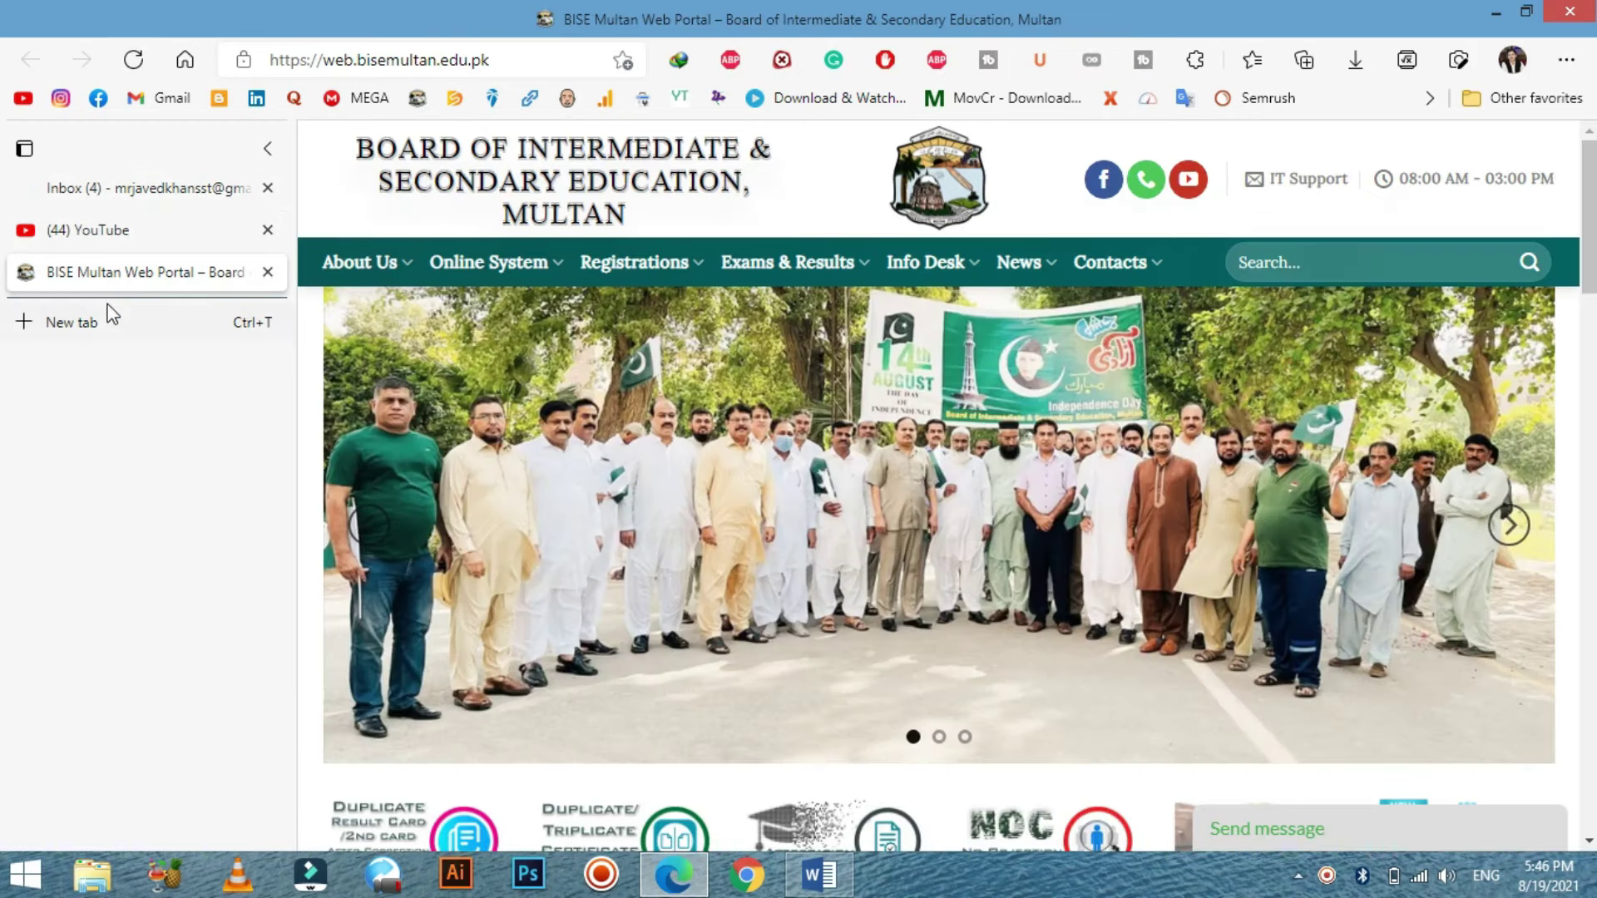
# - Open a new tab and load the javedtechmaster.com site from its quick link
pyautogui.click(97, 325)
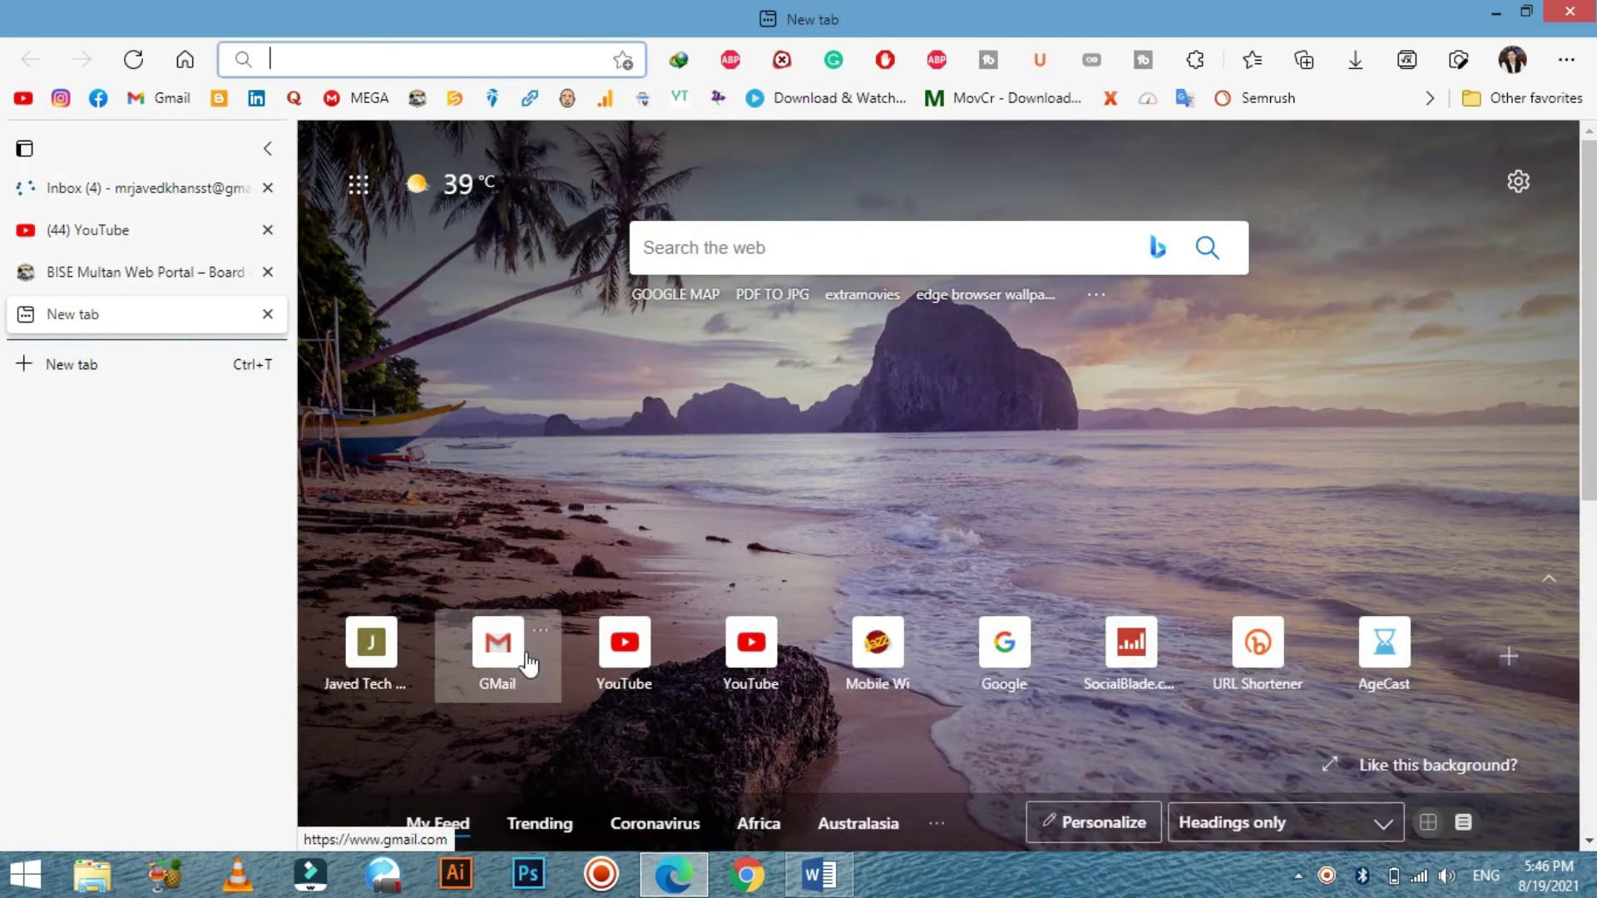
pyautogui.click(391, 625)
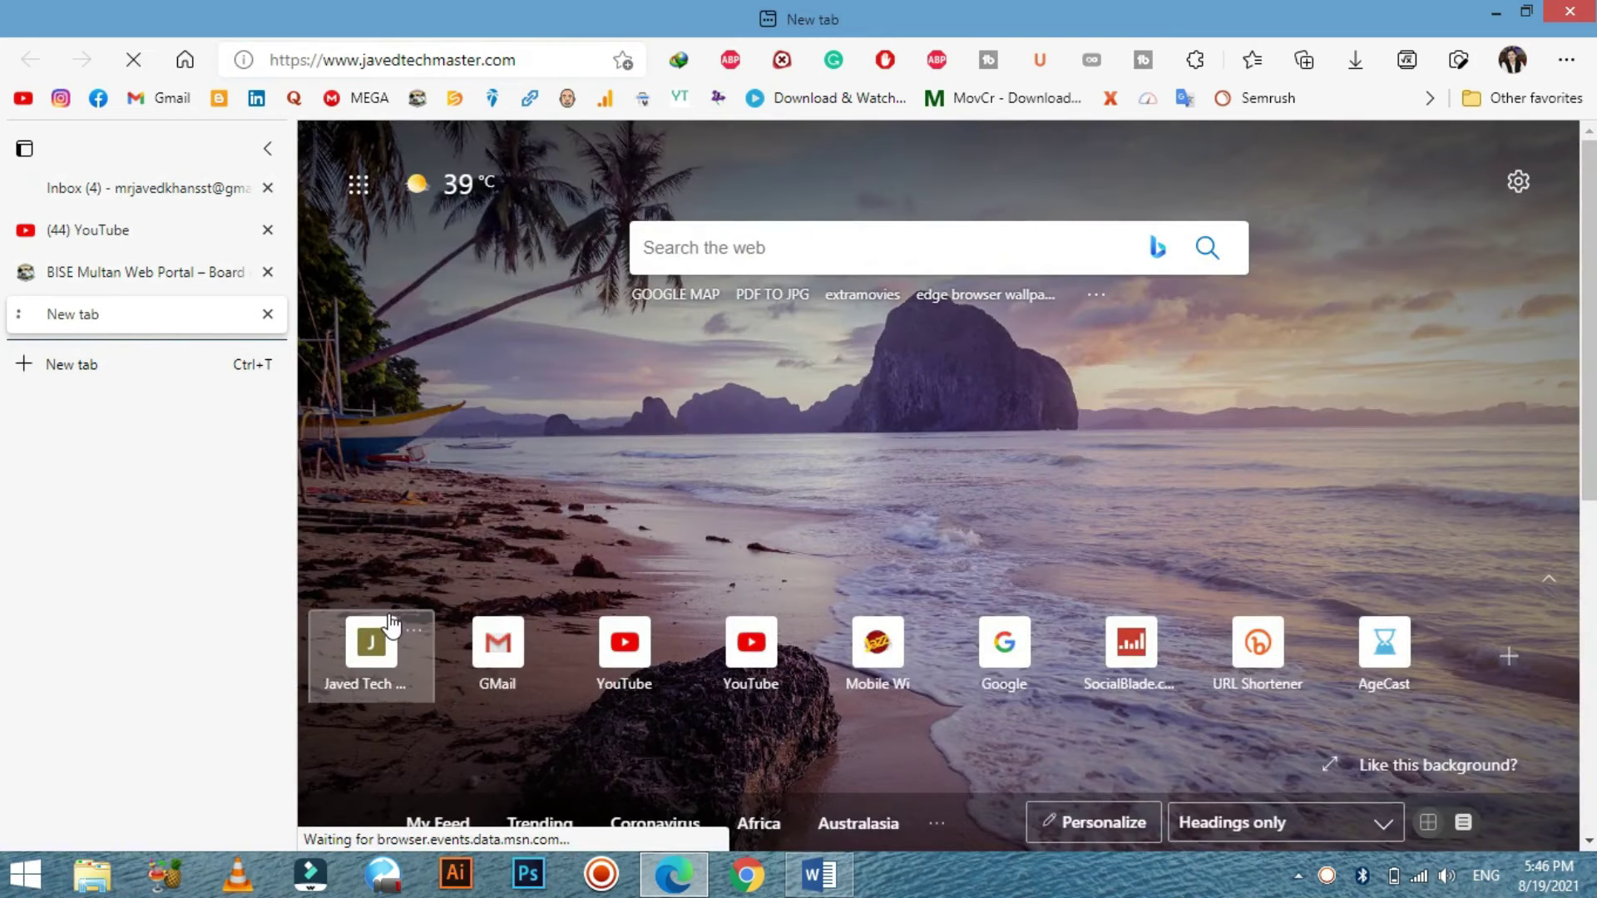
# - Turn off vertical tabs to restore the horizontal layout, and turn vertical tabs back on
pyautogui.click(25, 148)
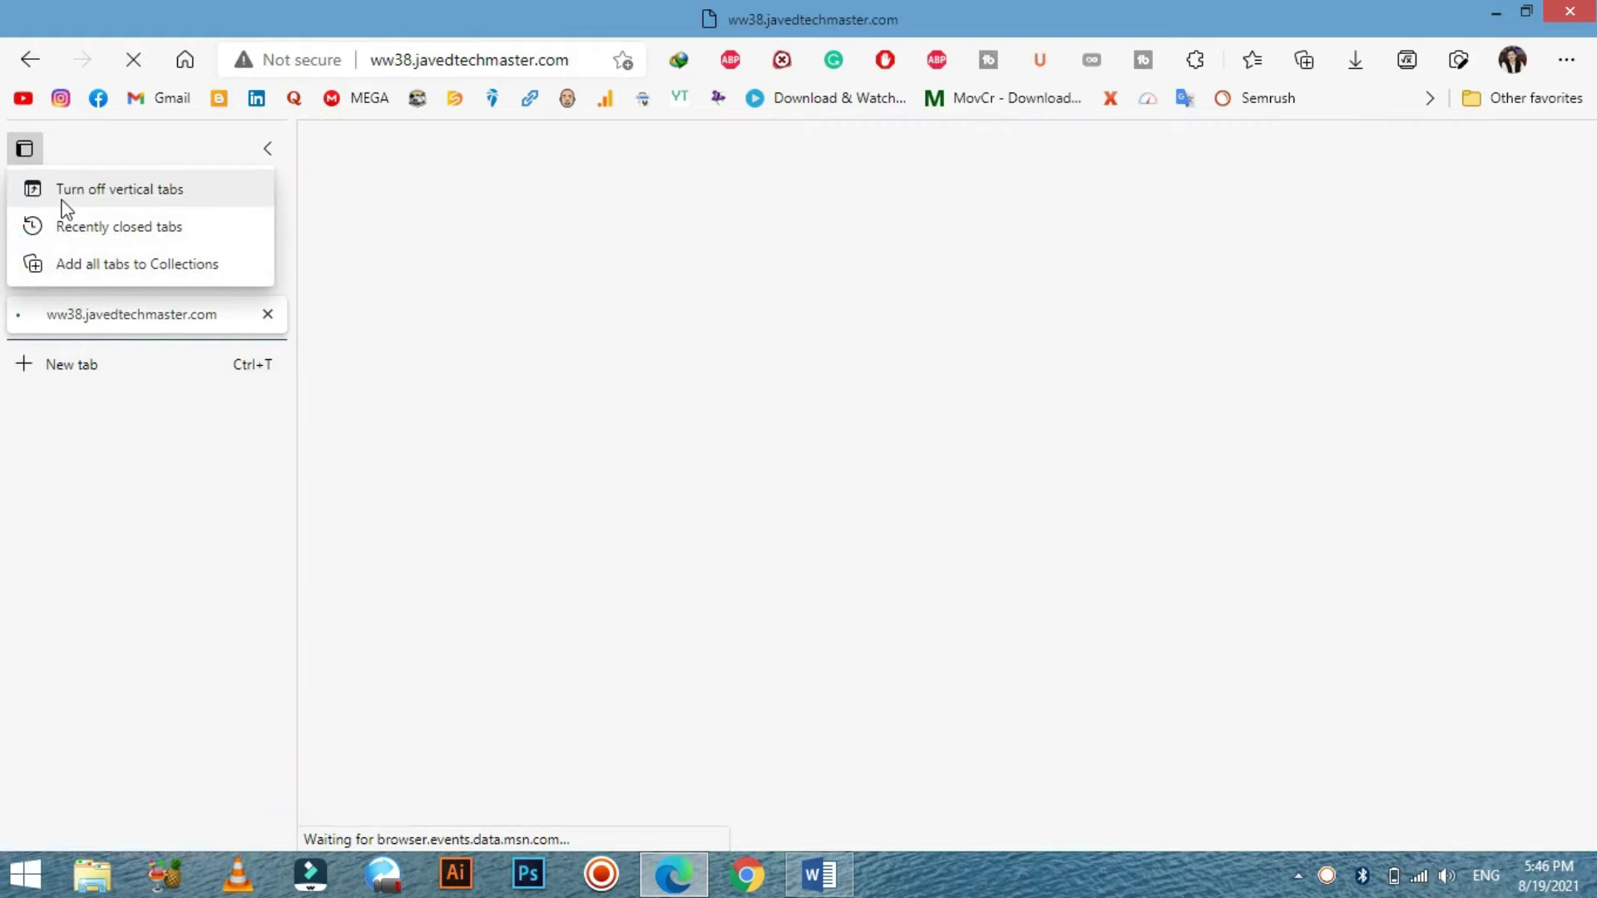
pyautogui.click(64, 202)
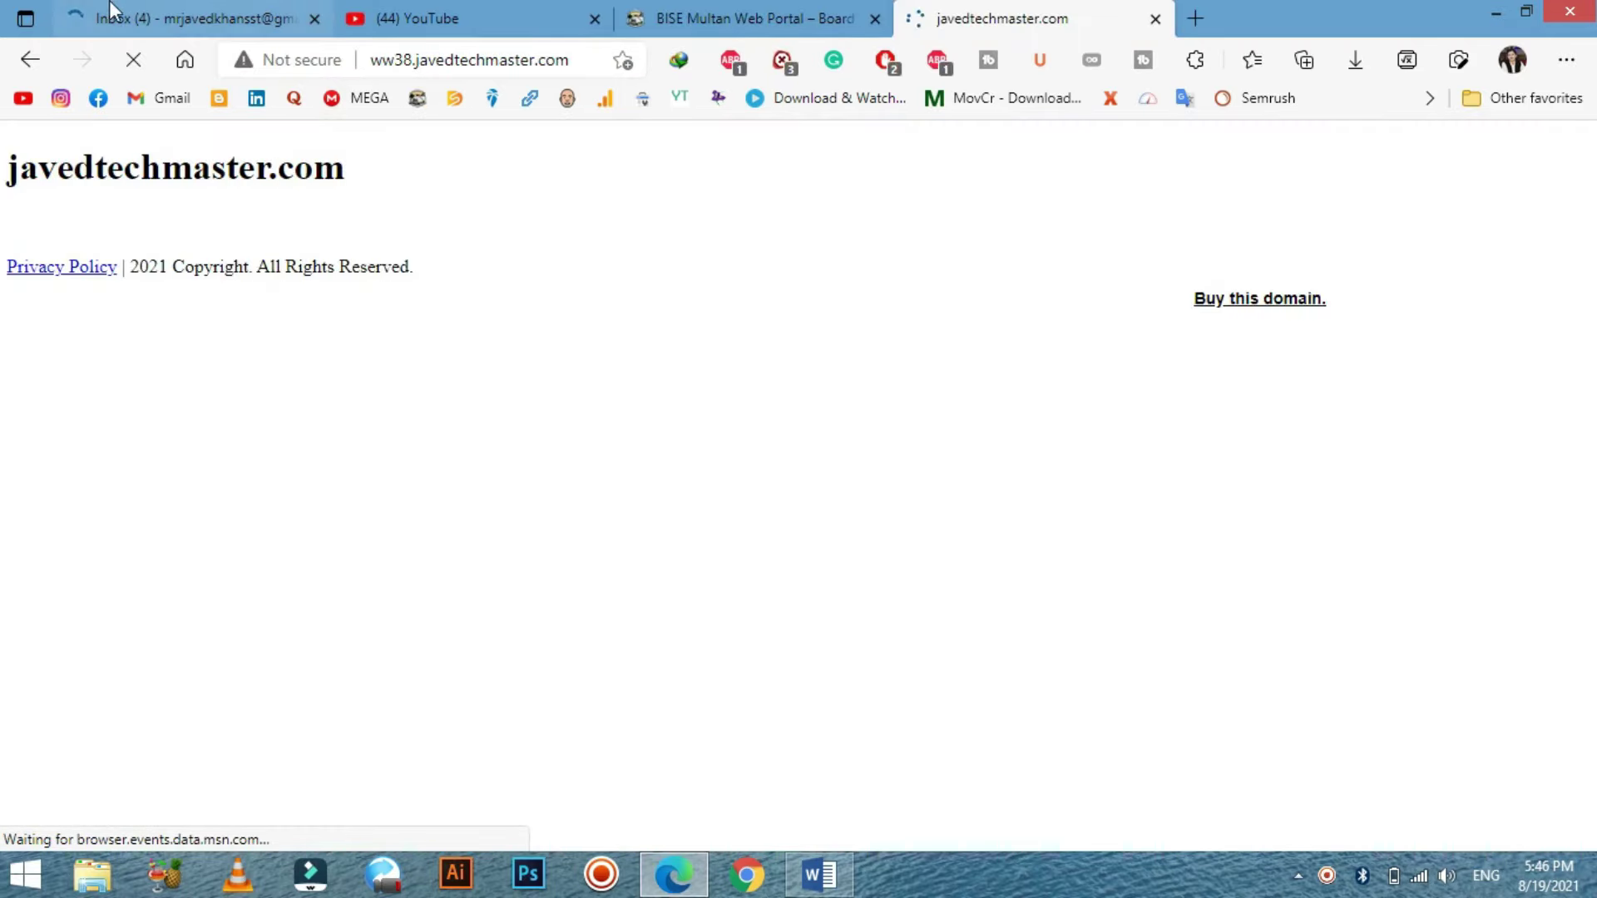
pyautogui.click(26, 17)
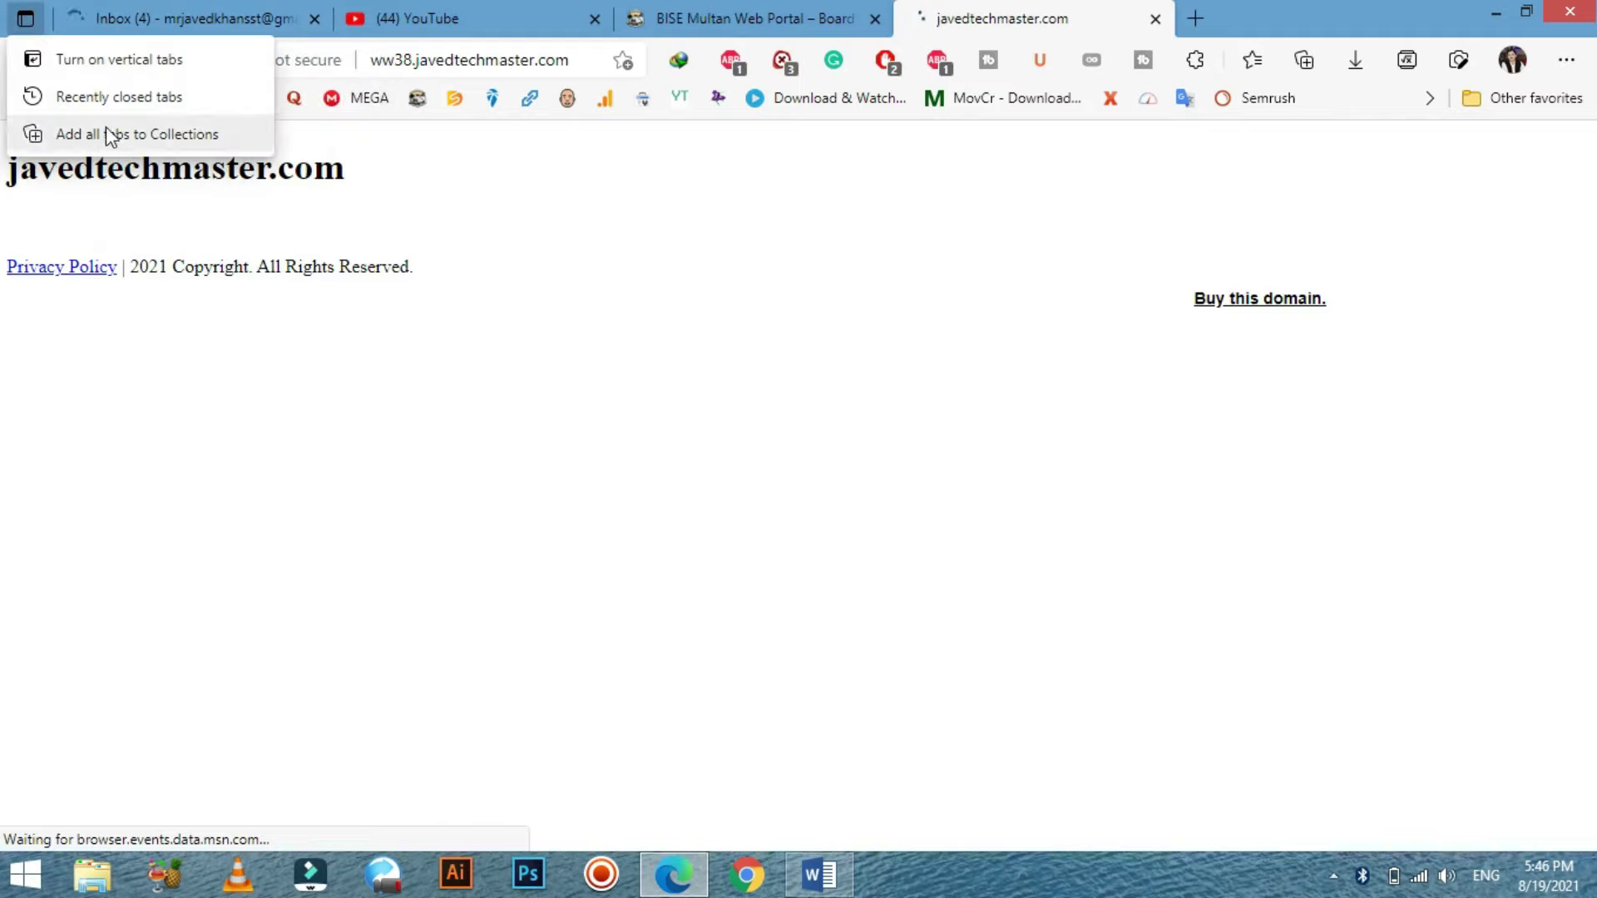
pyautogui.click(91, 64)
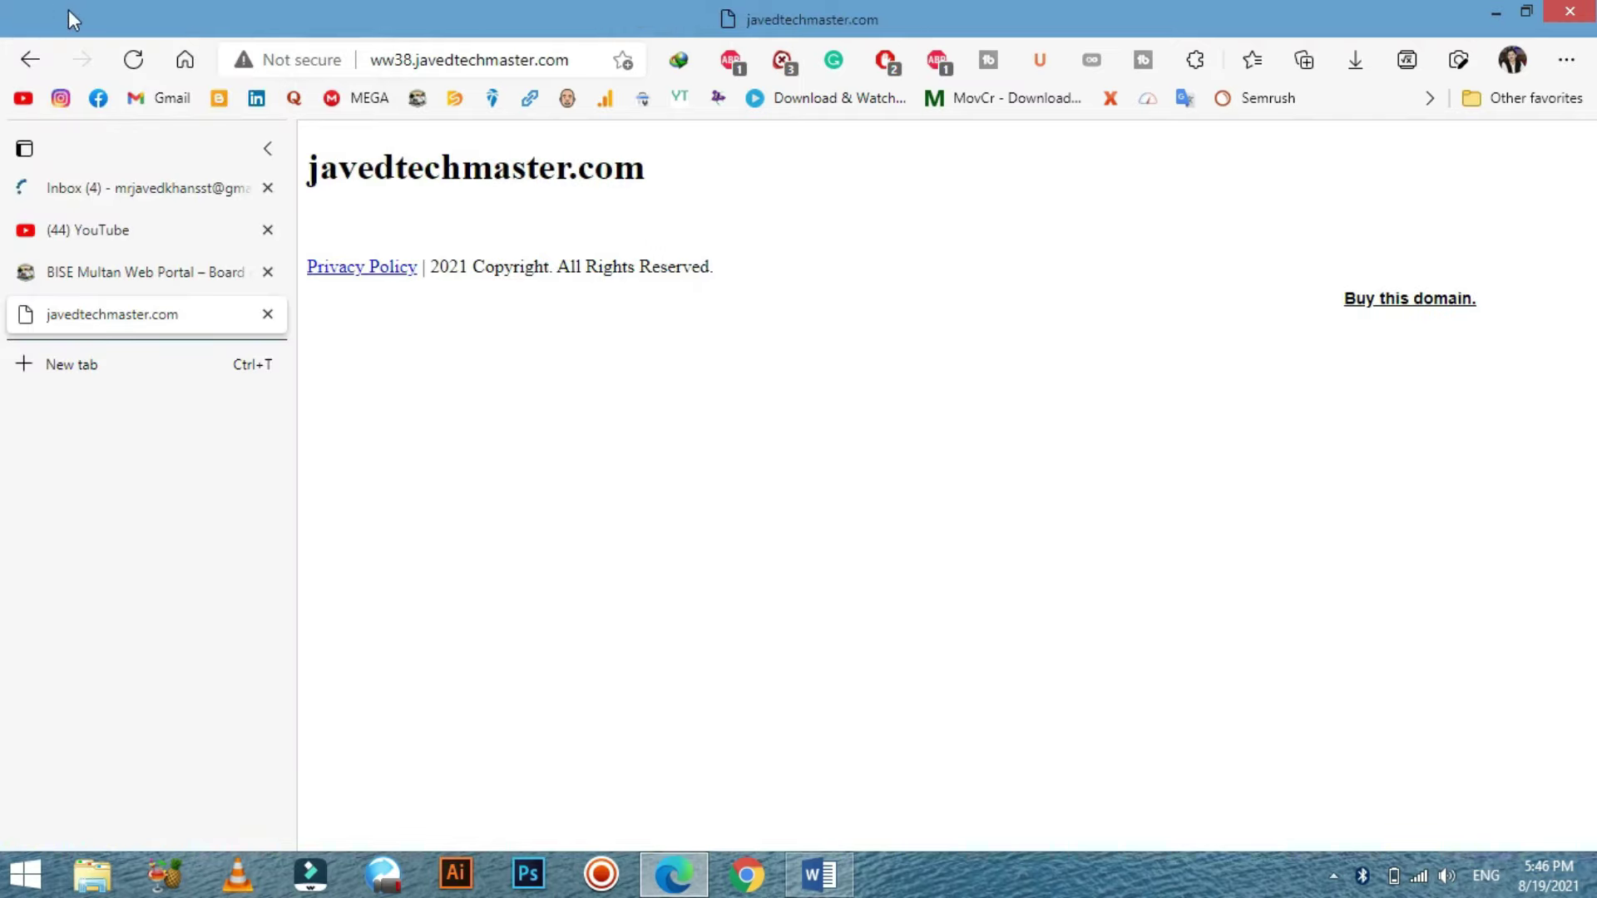
# - Check the tab actions available with vertical tabs on and view the saved Collections
pyautogui.click(24, 150)
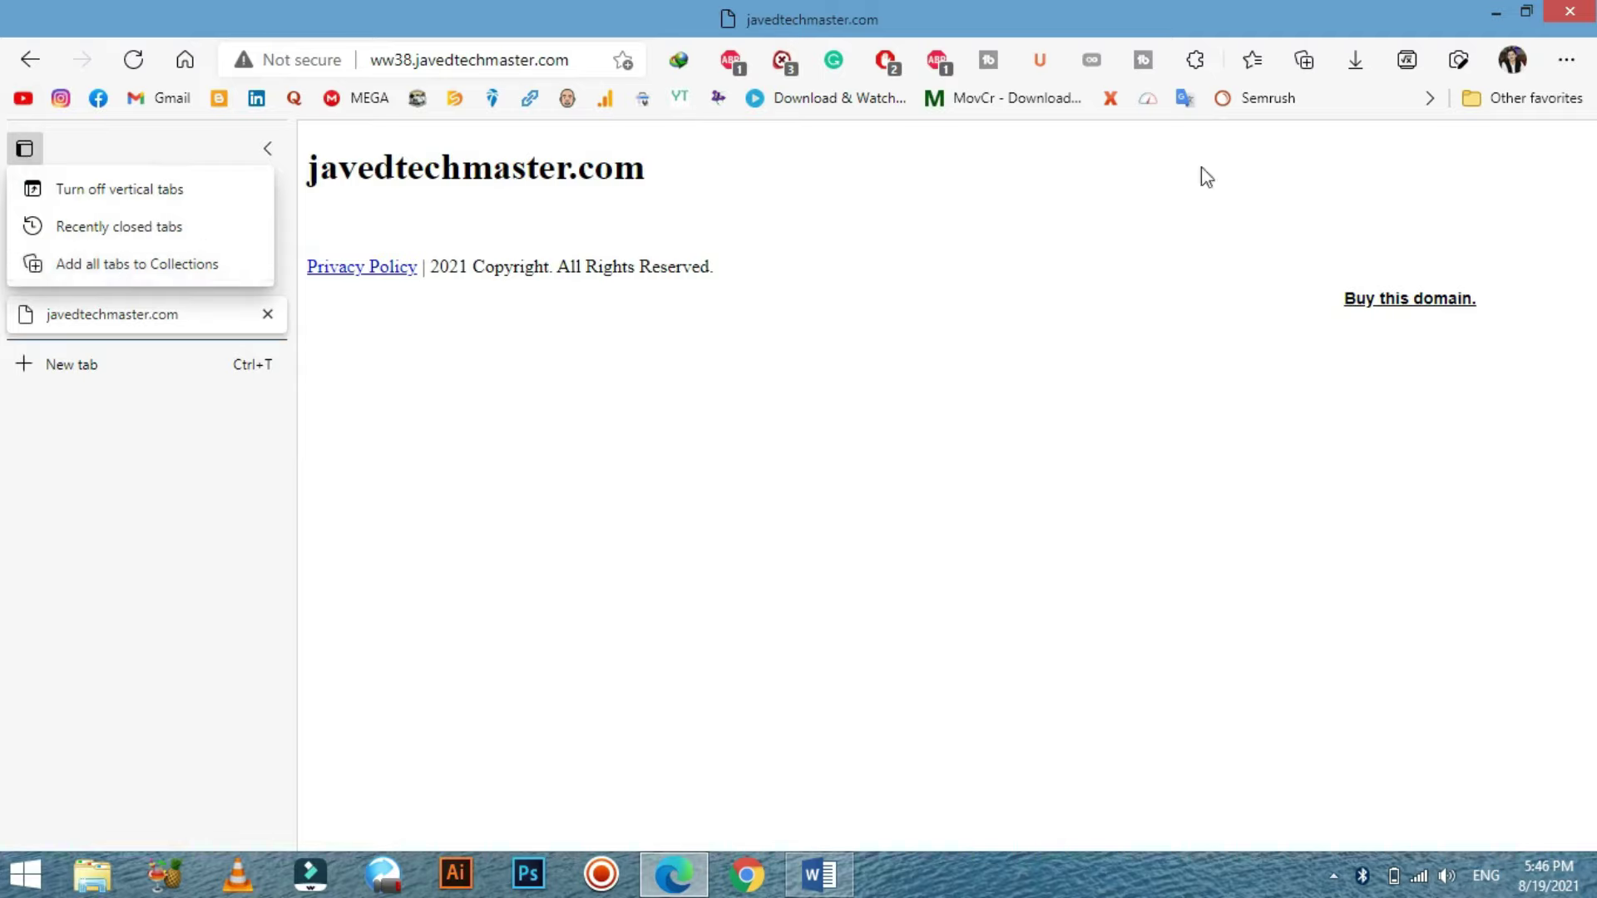
pyautogui.click(1304, 60)
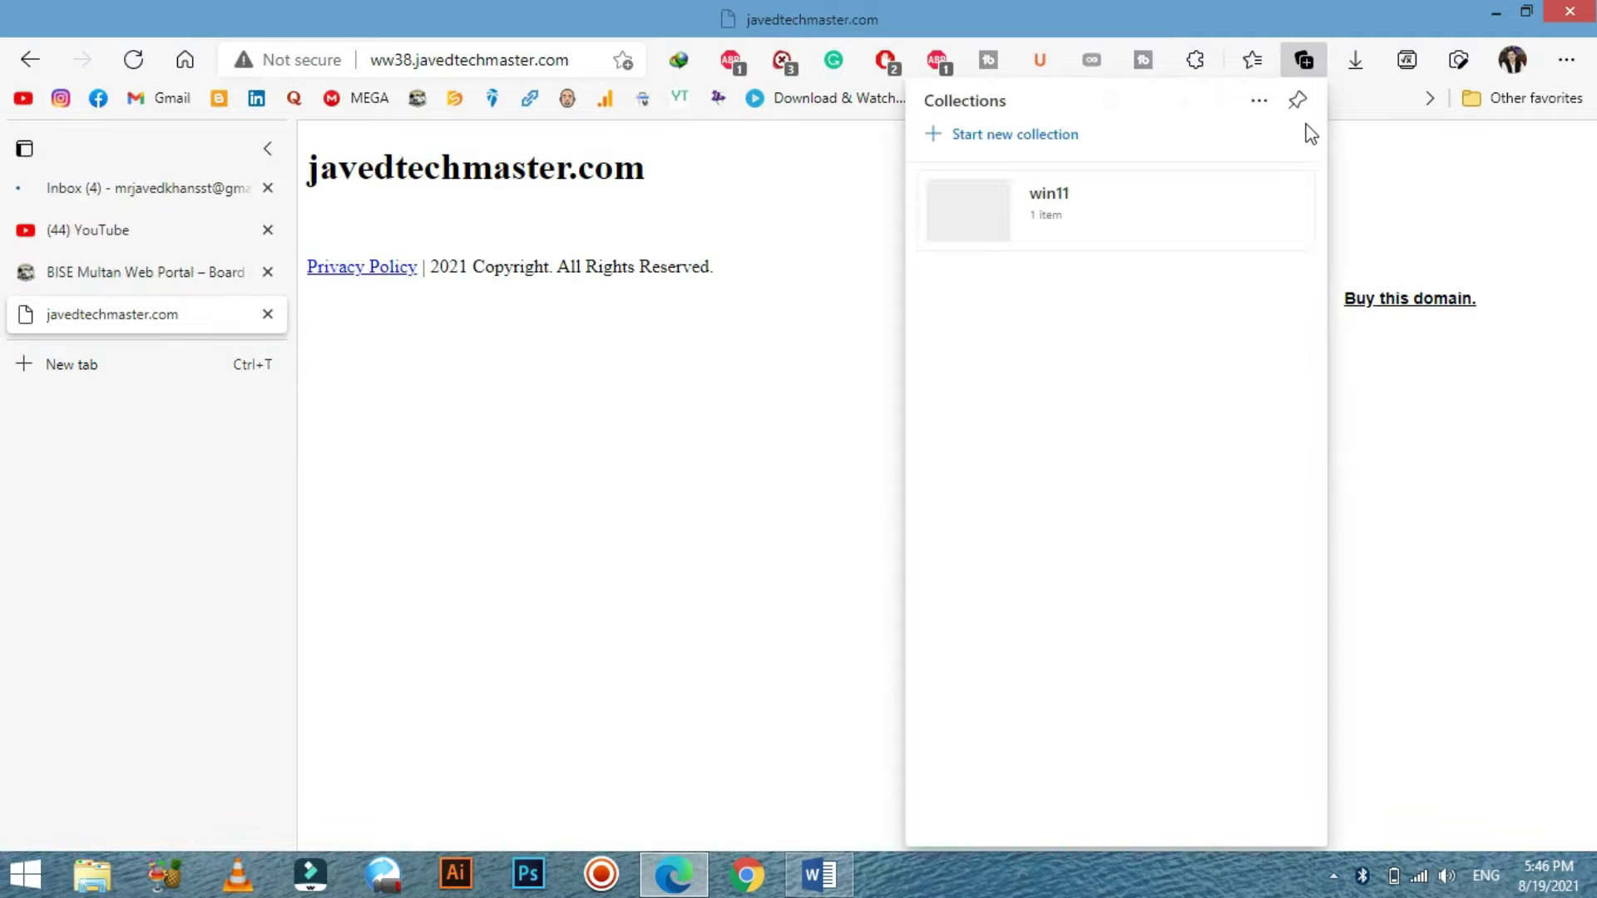
pyautogui.click(116, 498)
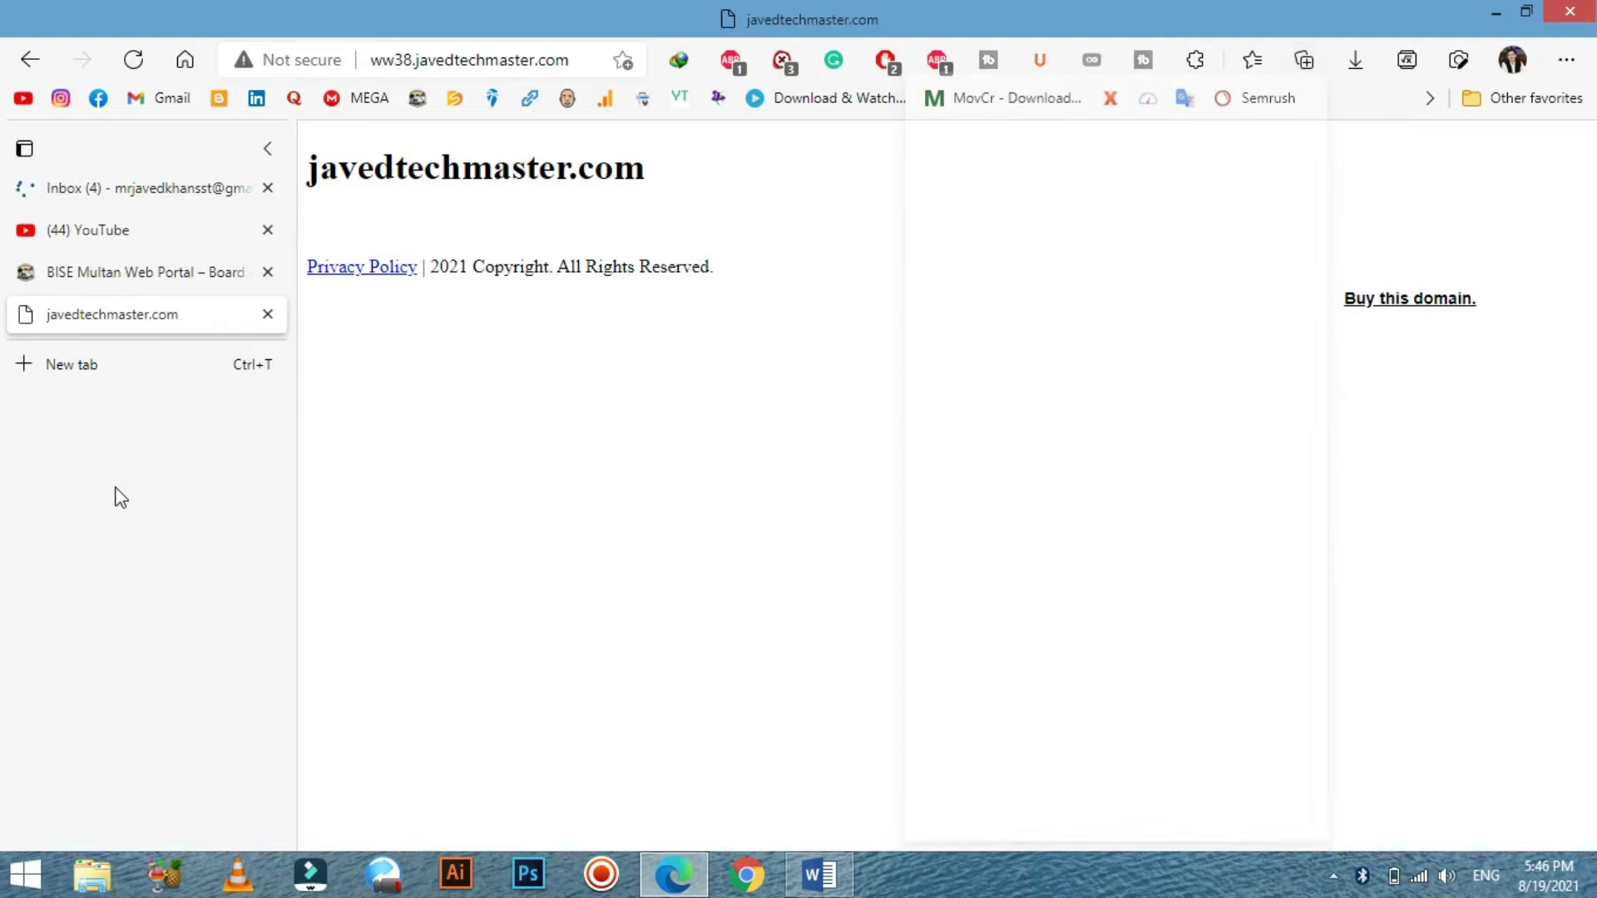
# - Switch to the BISE Multan Web Portal tab and look through its home page
pyautogui.click(73, 236)
pyautogui.click(73, 259)
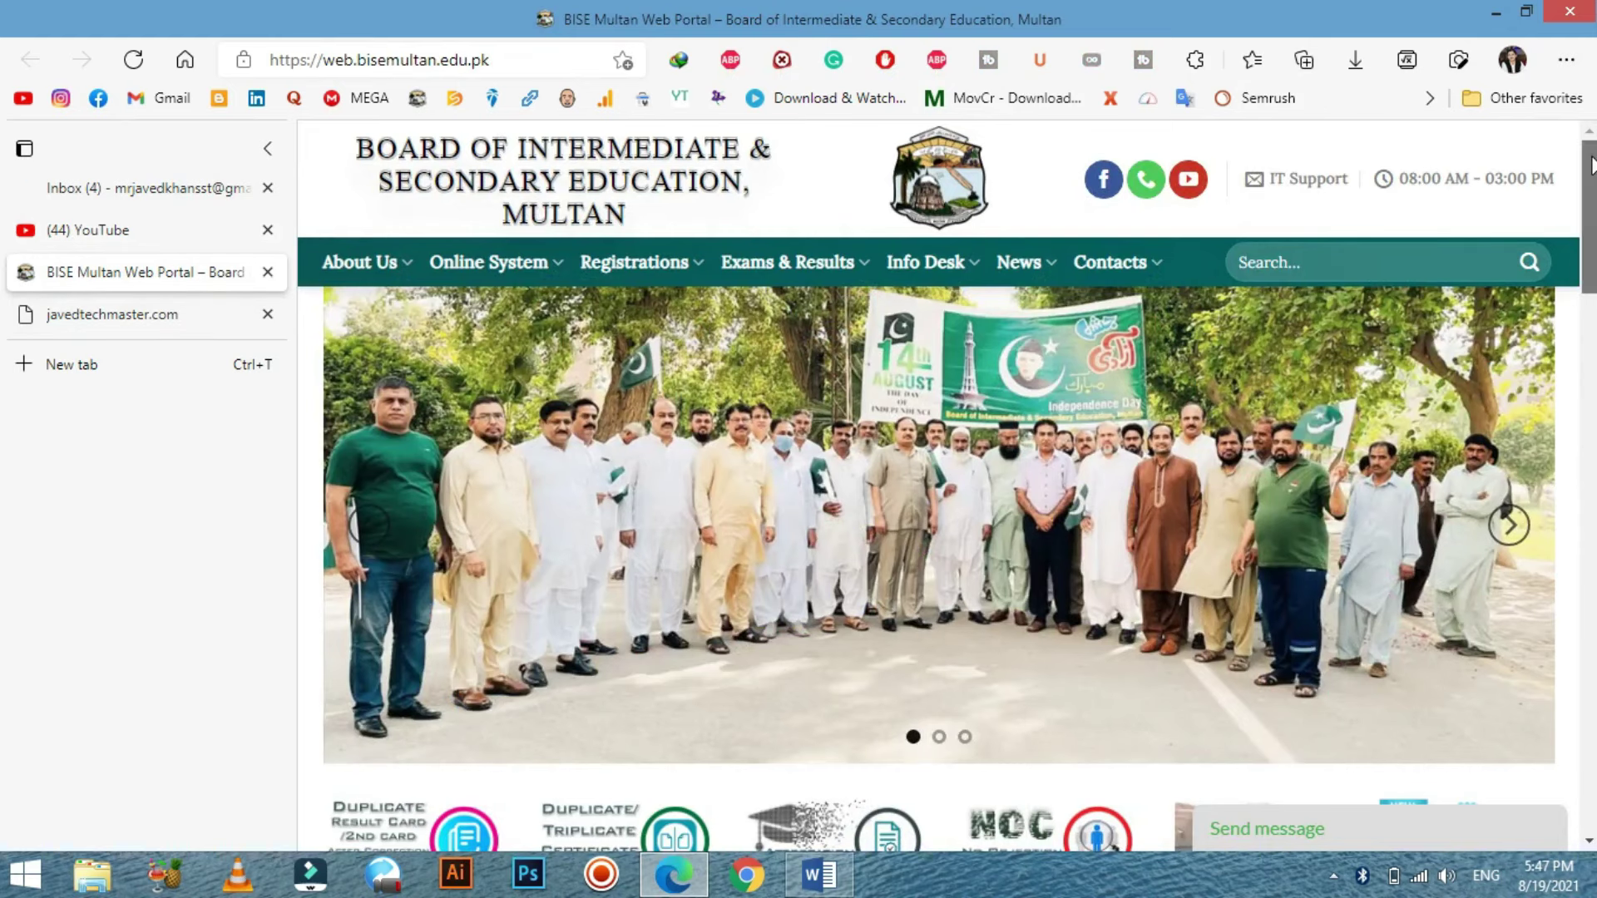
pyautogui.scroll(-10, 1589, 171)
pyautogui.scroll(10, 1589, 170)
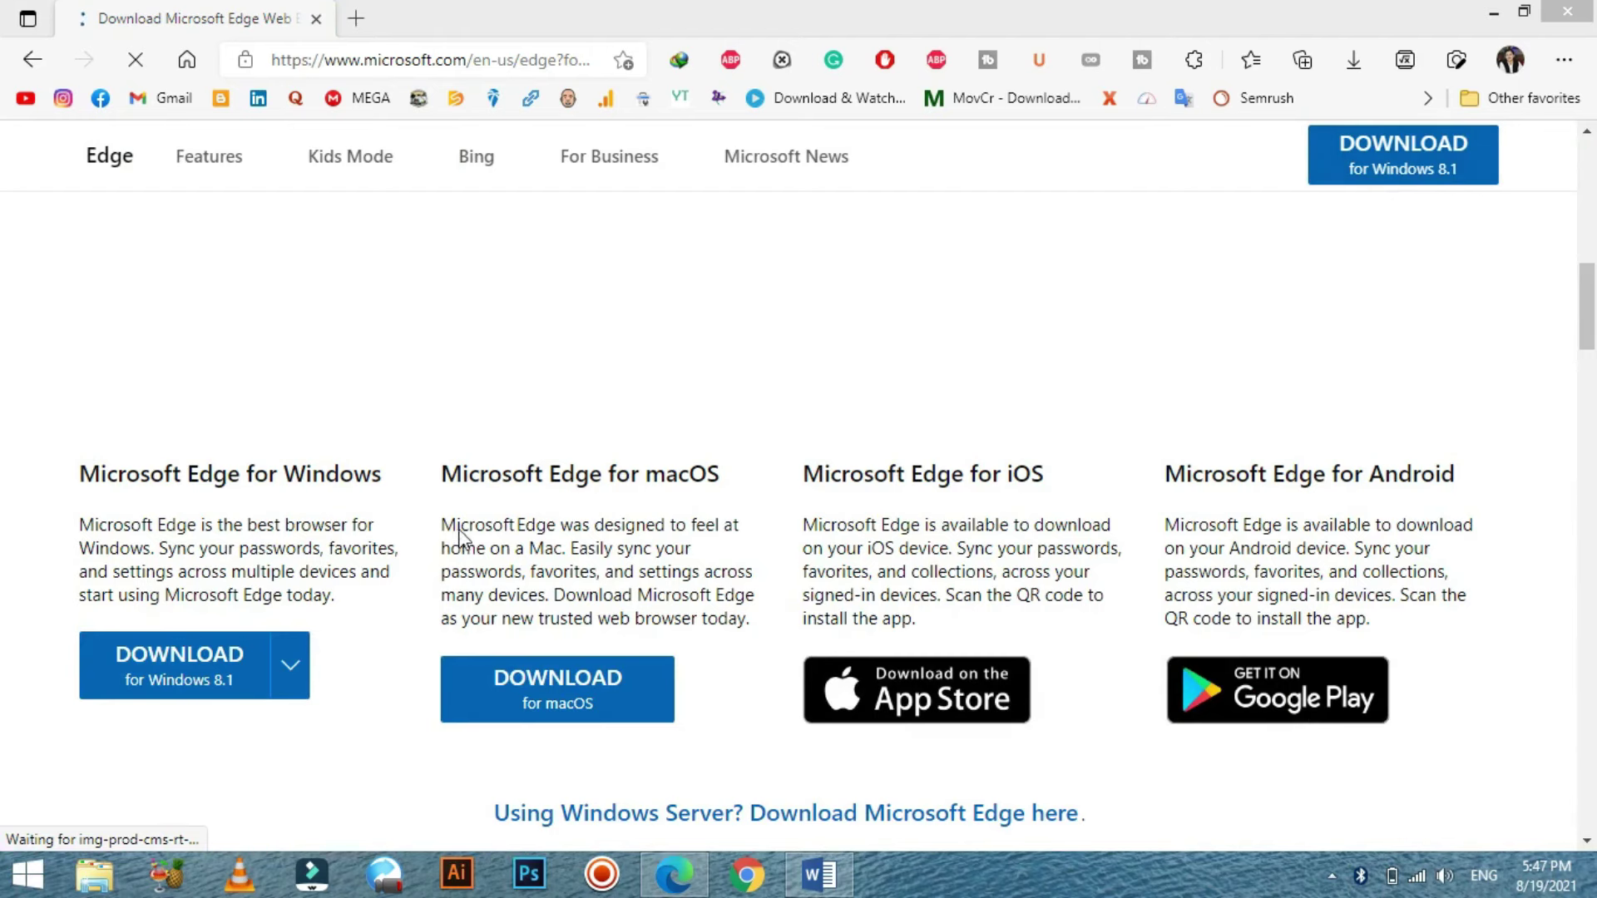
# - Start Read aloud on the Microsoft Edge download page, pause it, and restart reading from the reselected Microsoft Edge for macOS paragraph
pyautogui.moveTo(443, 525); pyautogui.dragTo(743, 626)
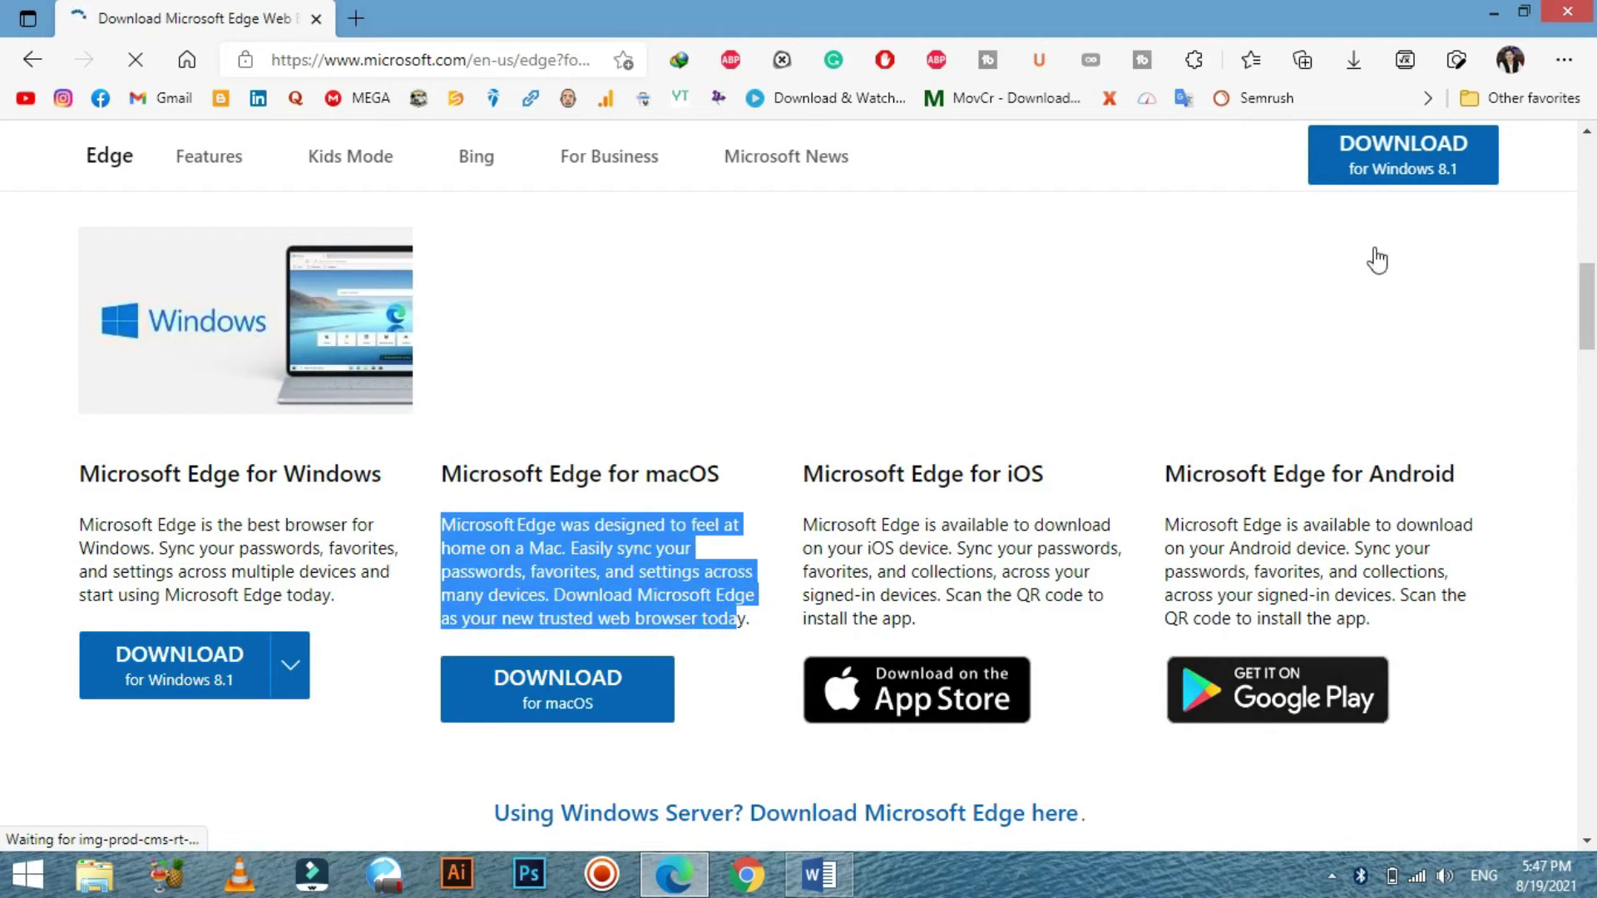
pyautogui.click(1564, 59)
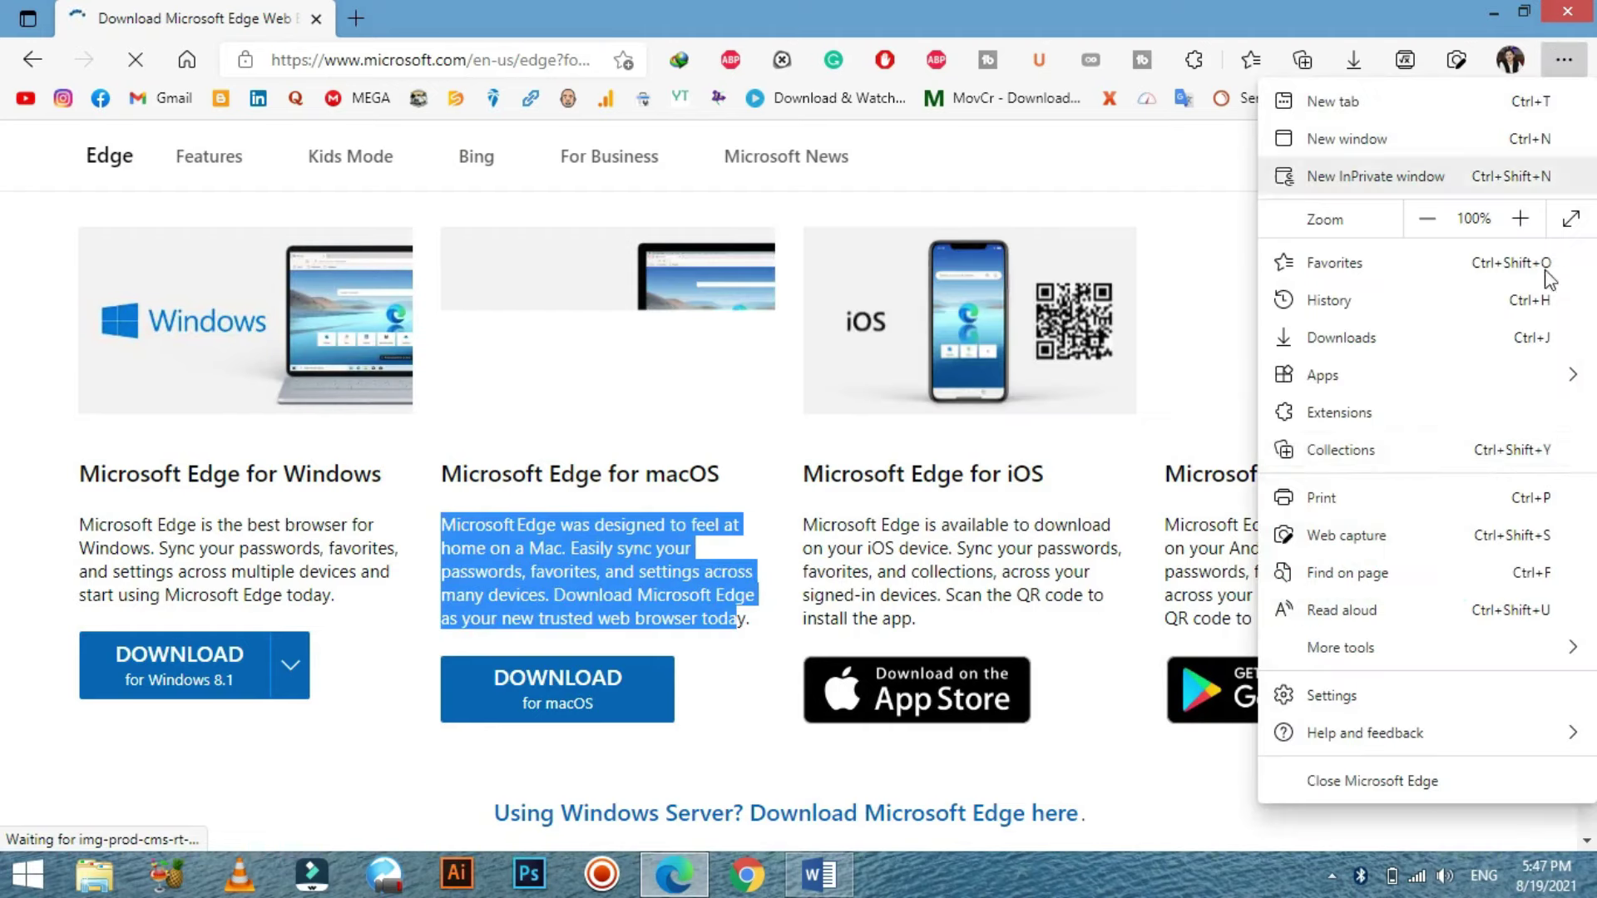
pyautogui.click(1397, 613)
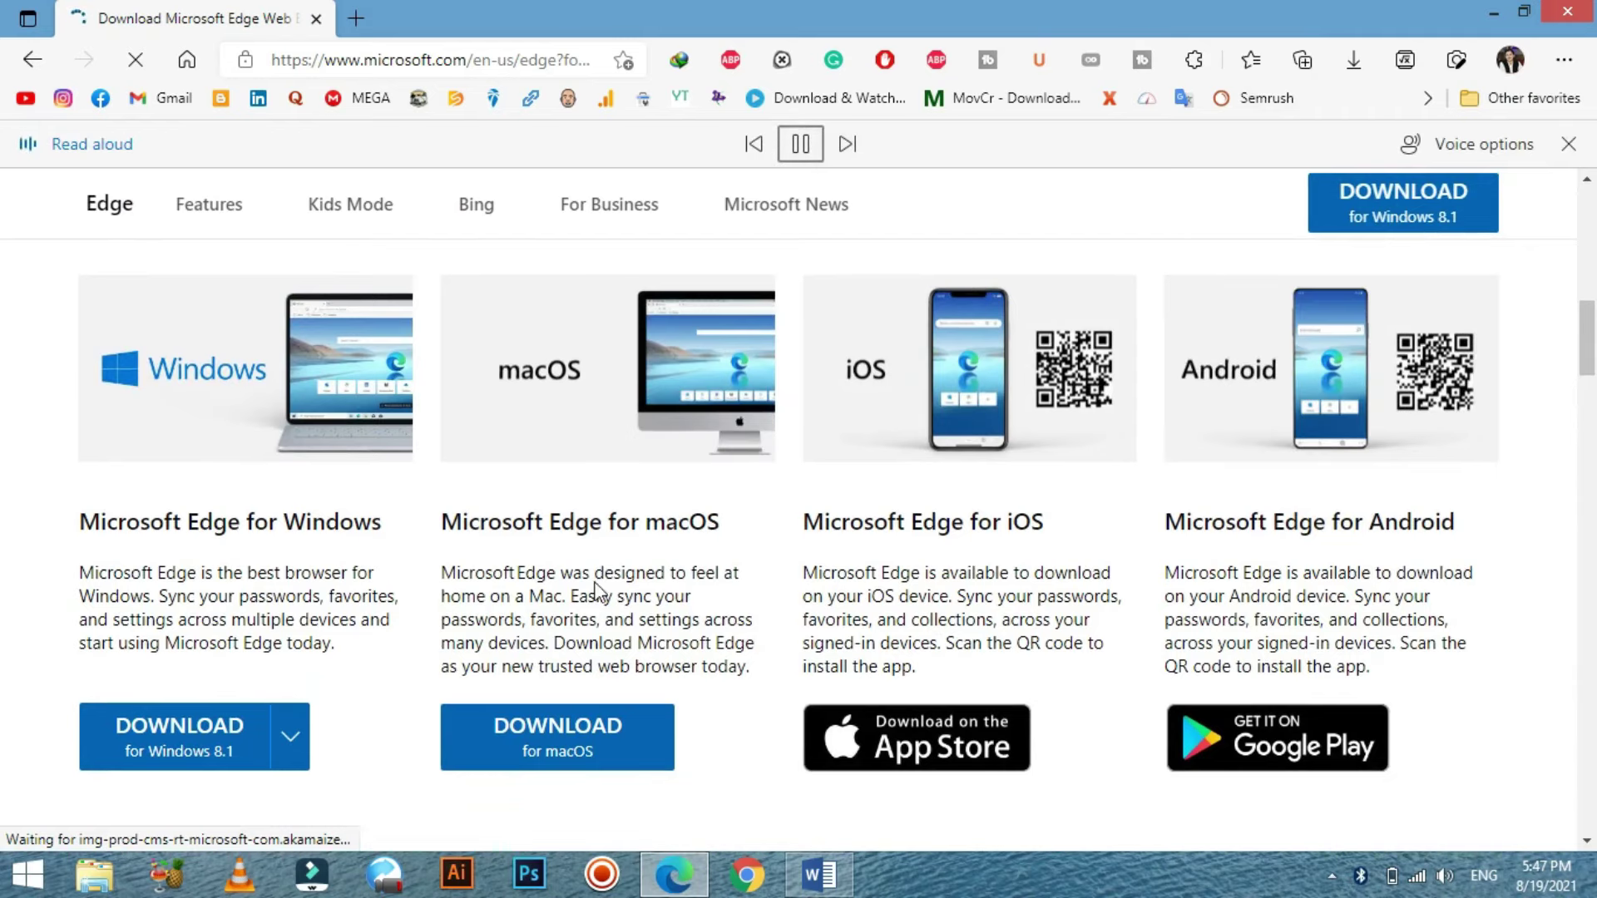
pyautogui.click(801, 150)
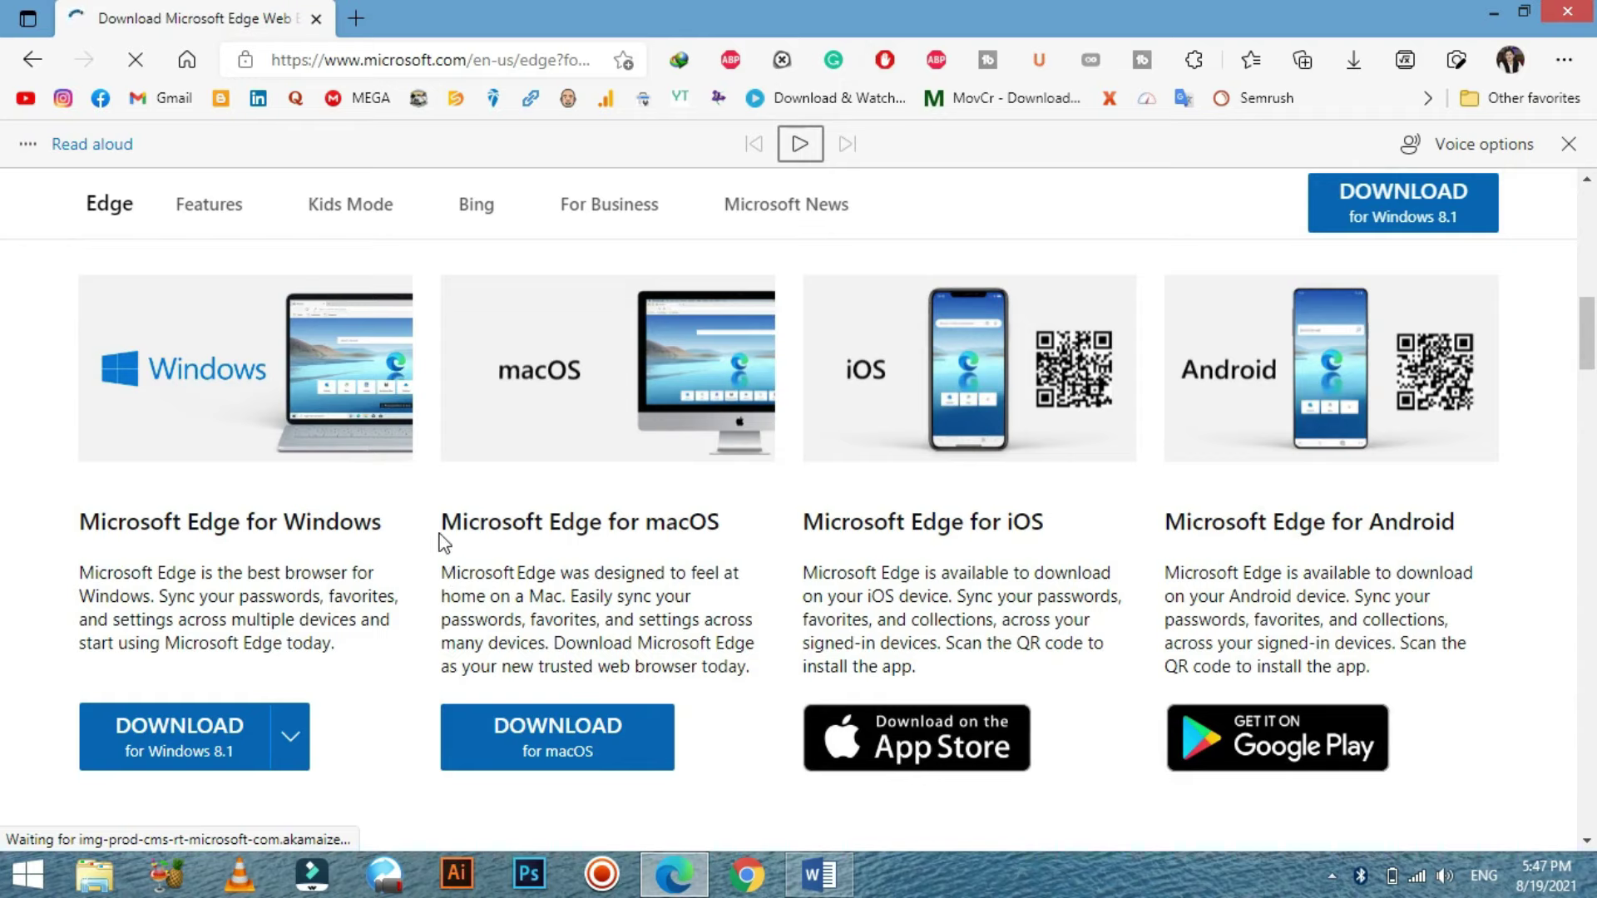
pyautogui.moveTo(441, 541); pyautogui.dragTo(770, 679)
pyautogui.click(804, 140)
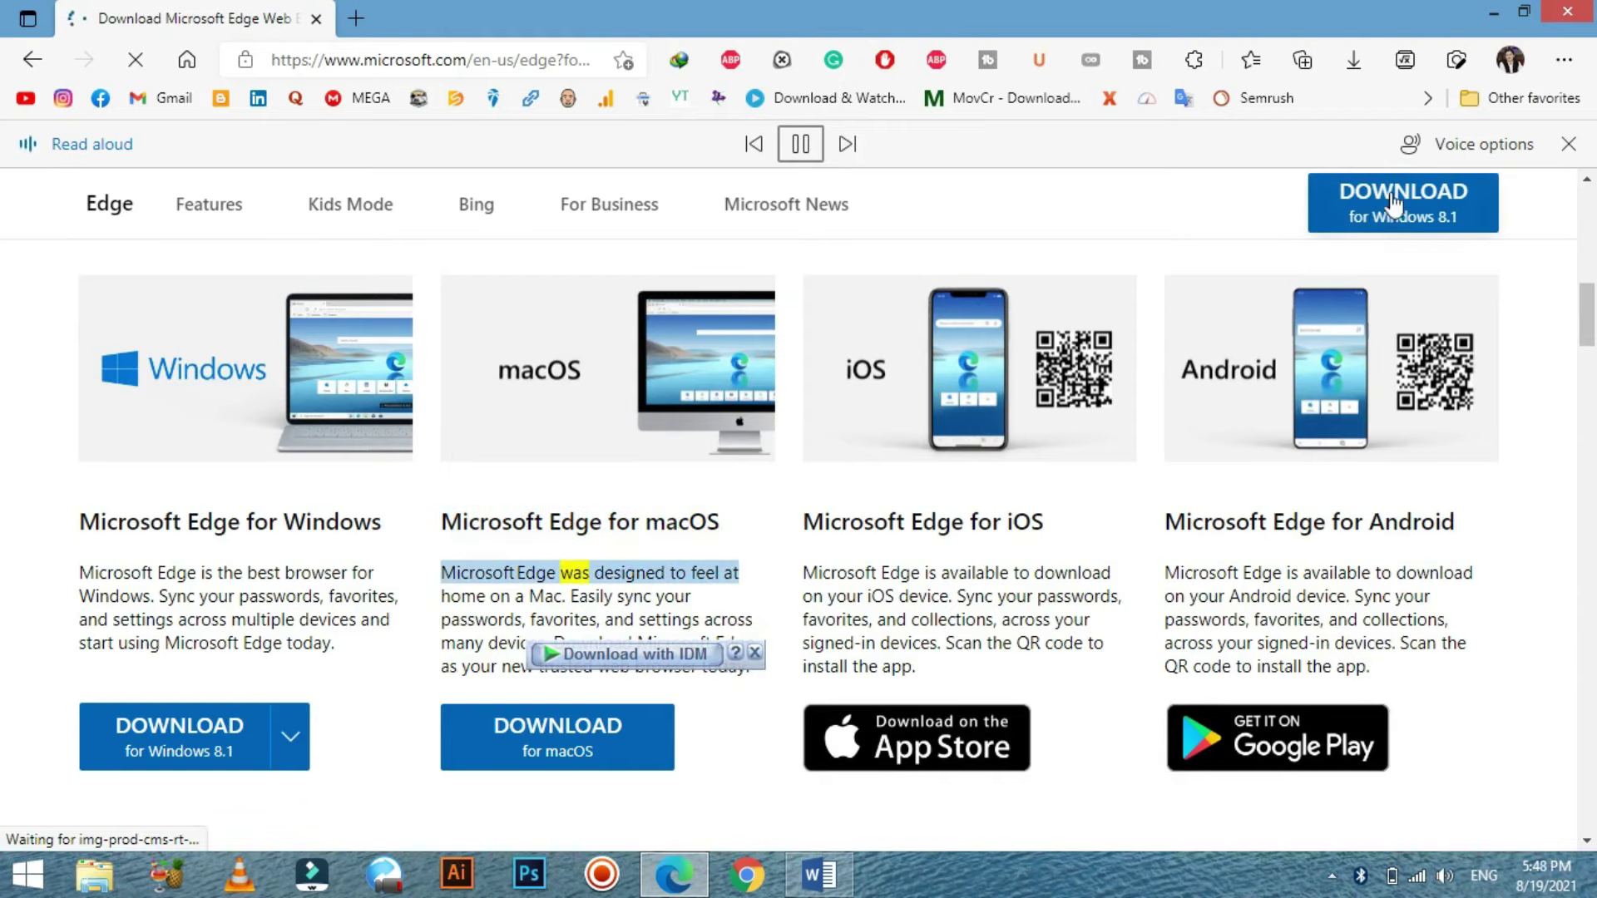
# - Try the Microsoft Zira Desktop and Microsoft Mia Online voices for Read aloud, and choose Microsoft Neerja Online (Natural) - English (India)
pyautogui.click(1468, 144)
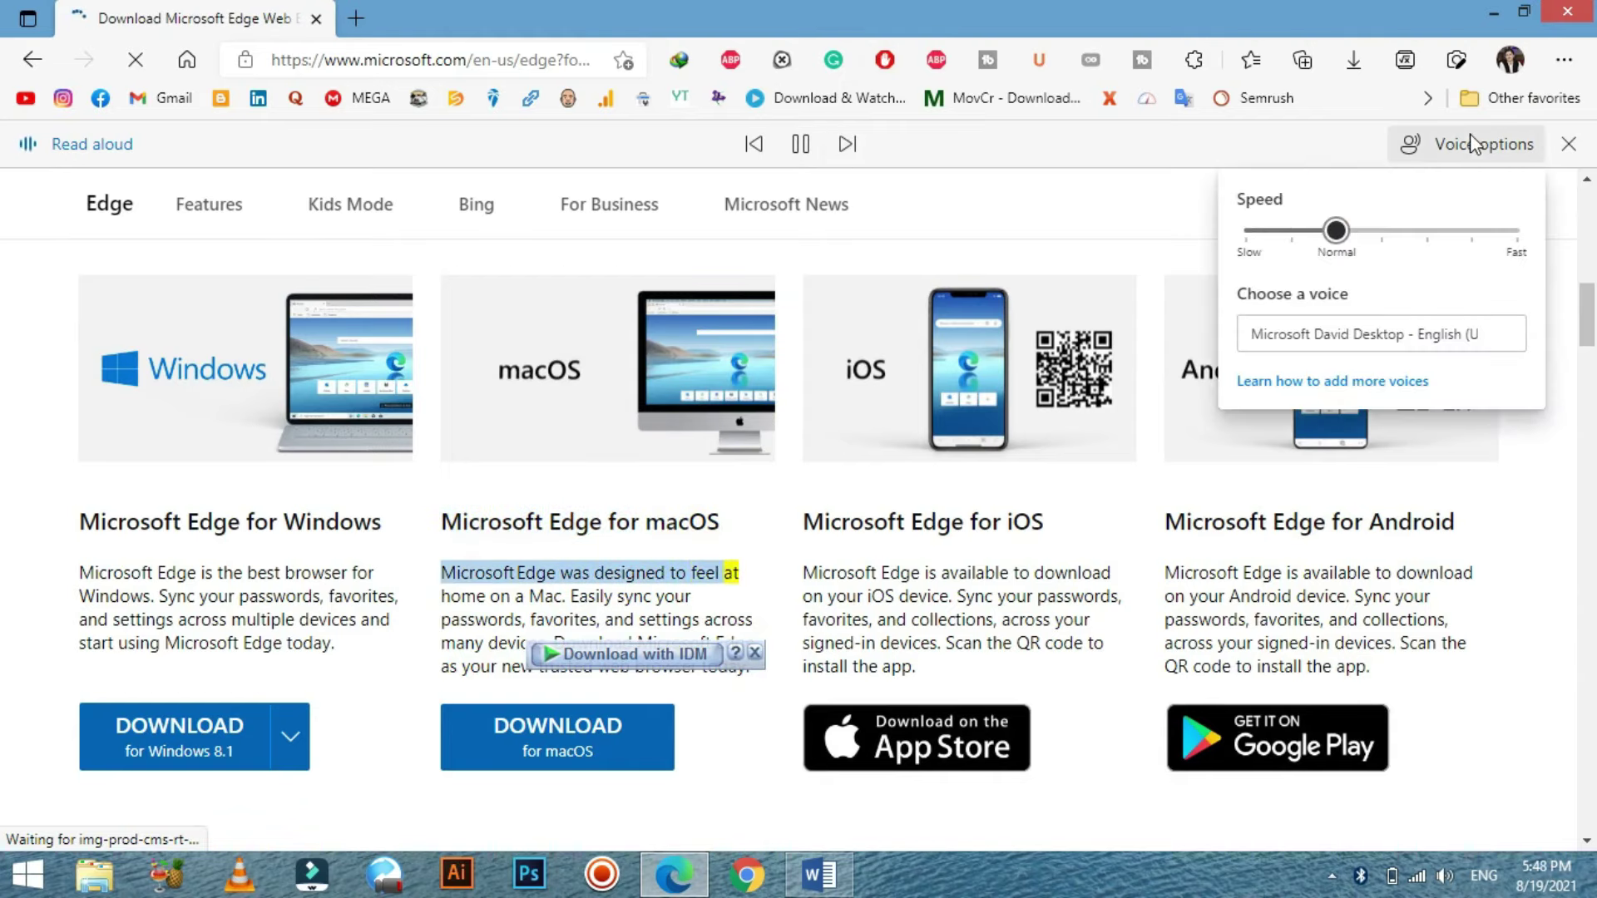
pyautogui.click(1457, 335)
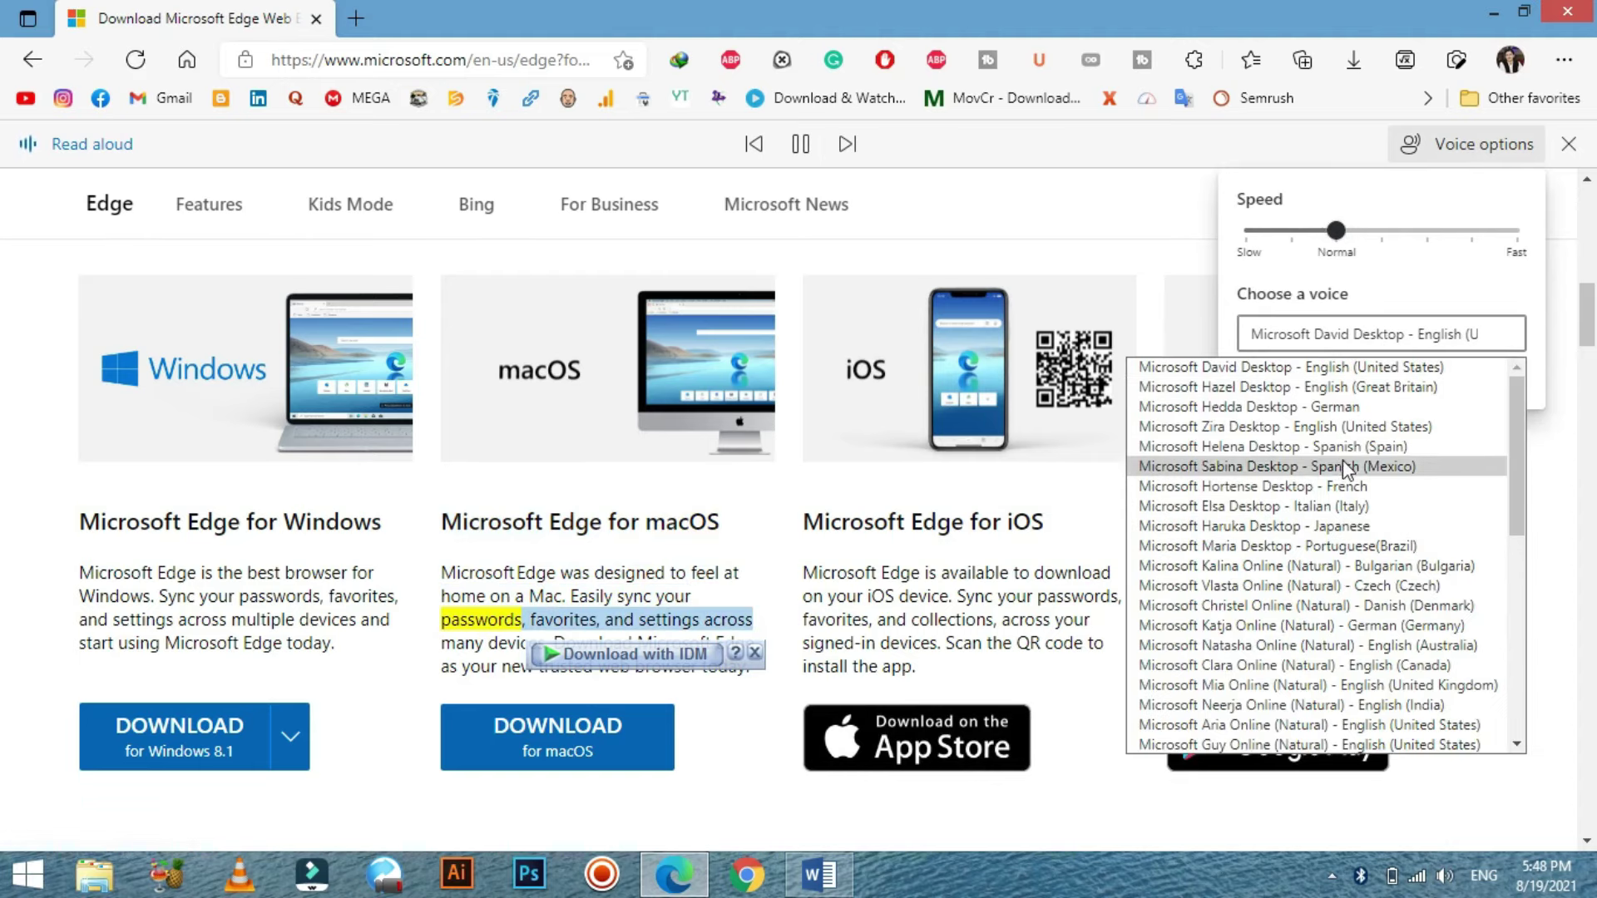
pyautogui.click(1343, 429)
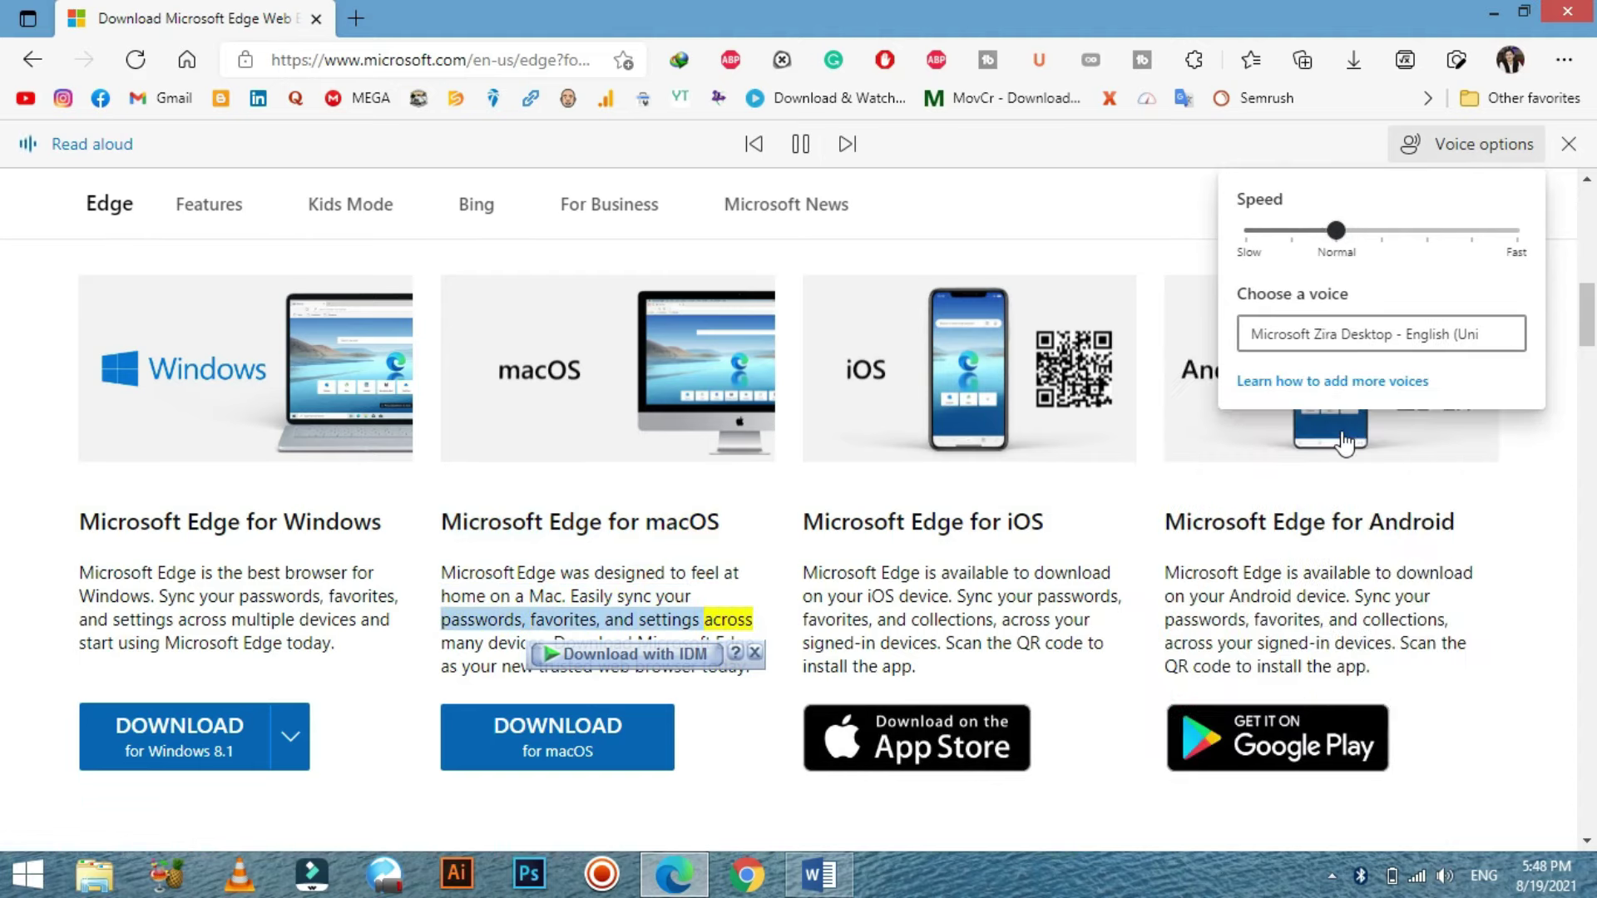
pyautogui.click(1423, 343)
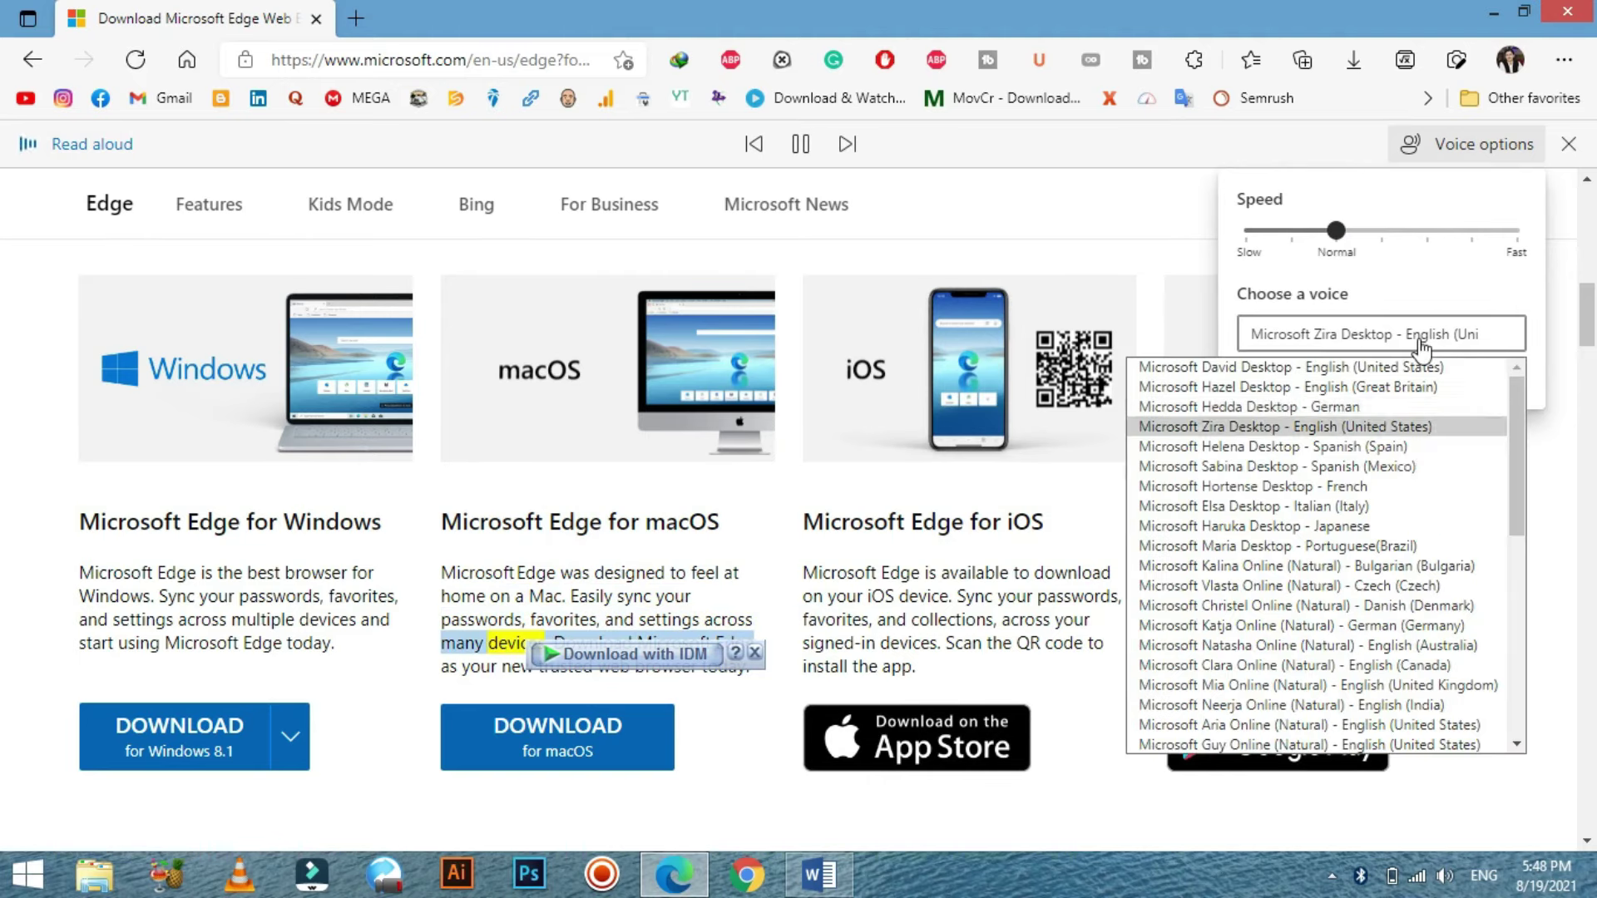
pyautogui.click(1385, 686)
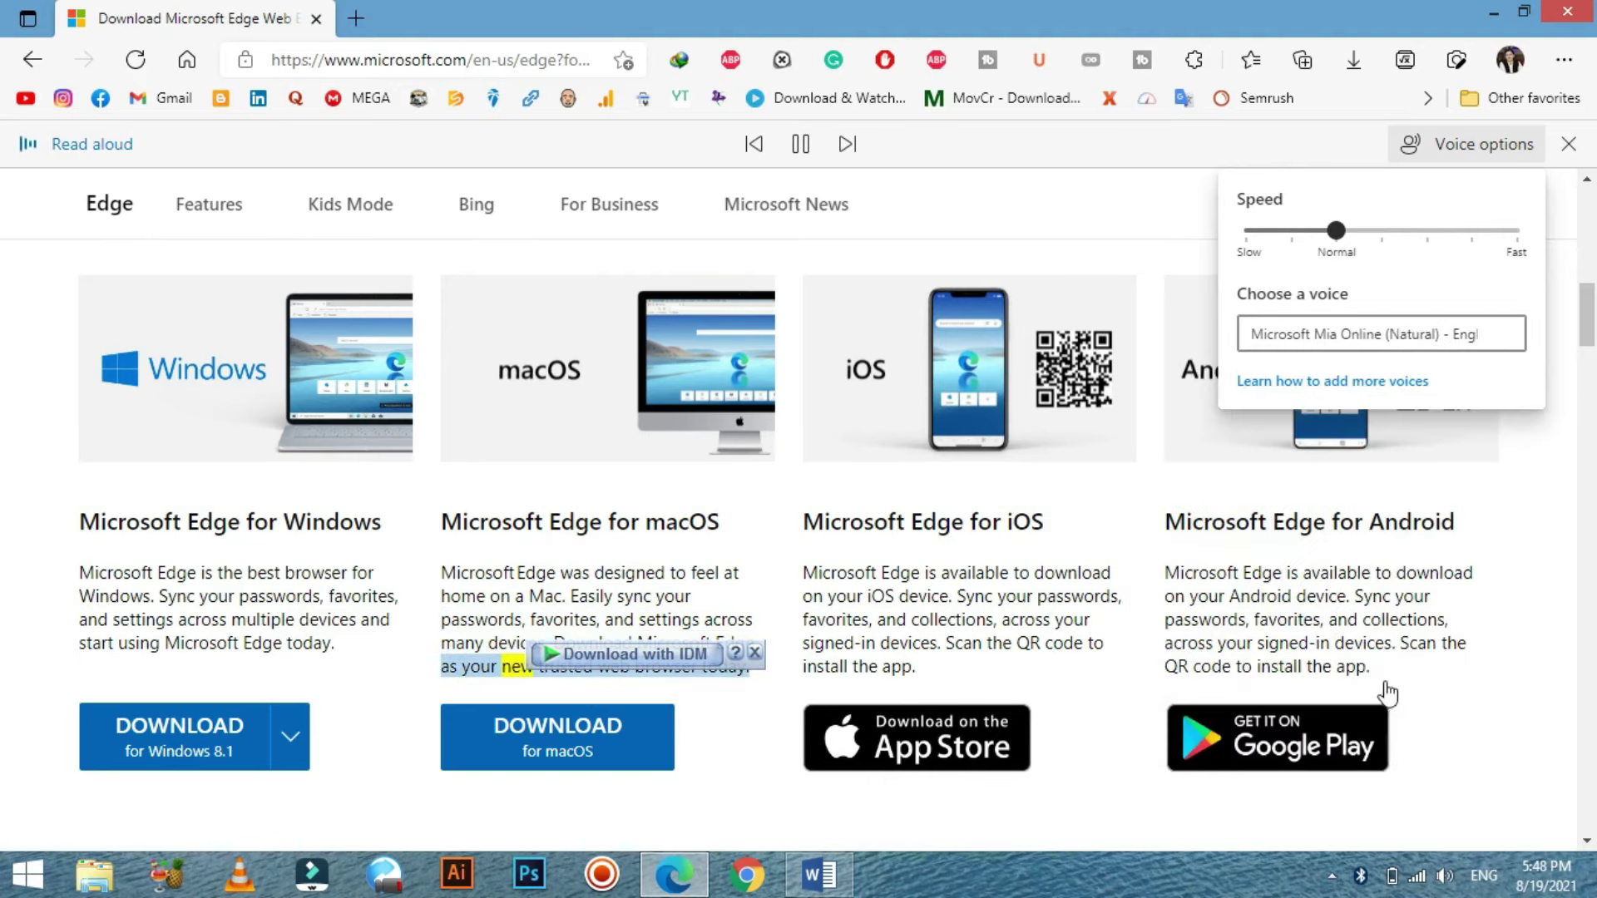
pyautogui.click(1435, 341)
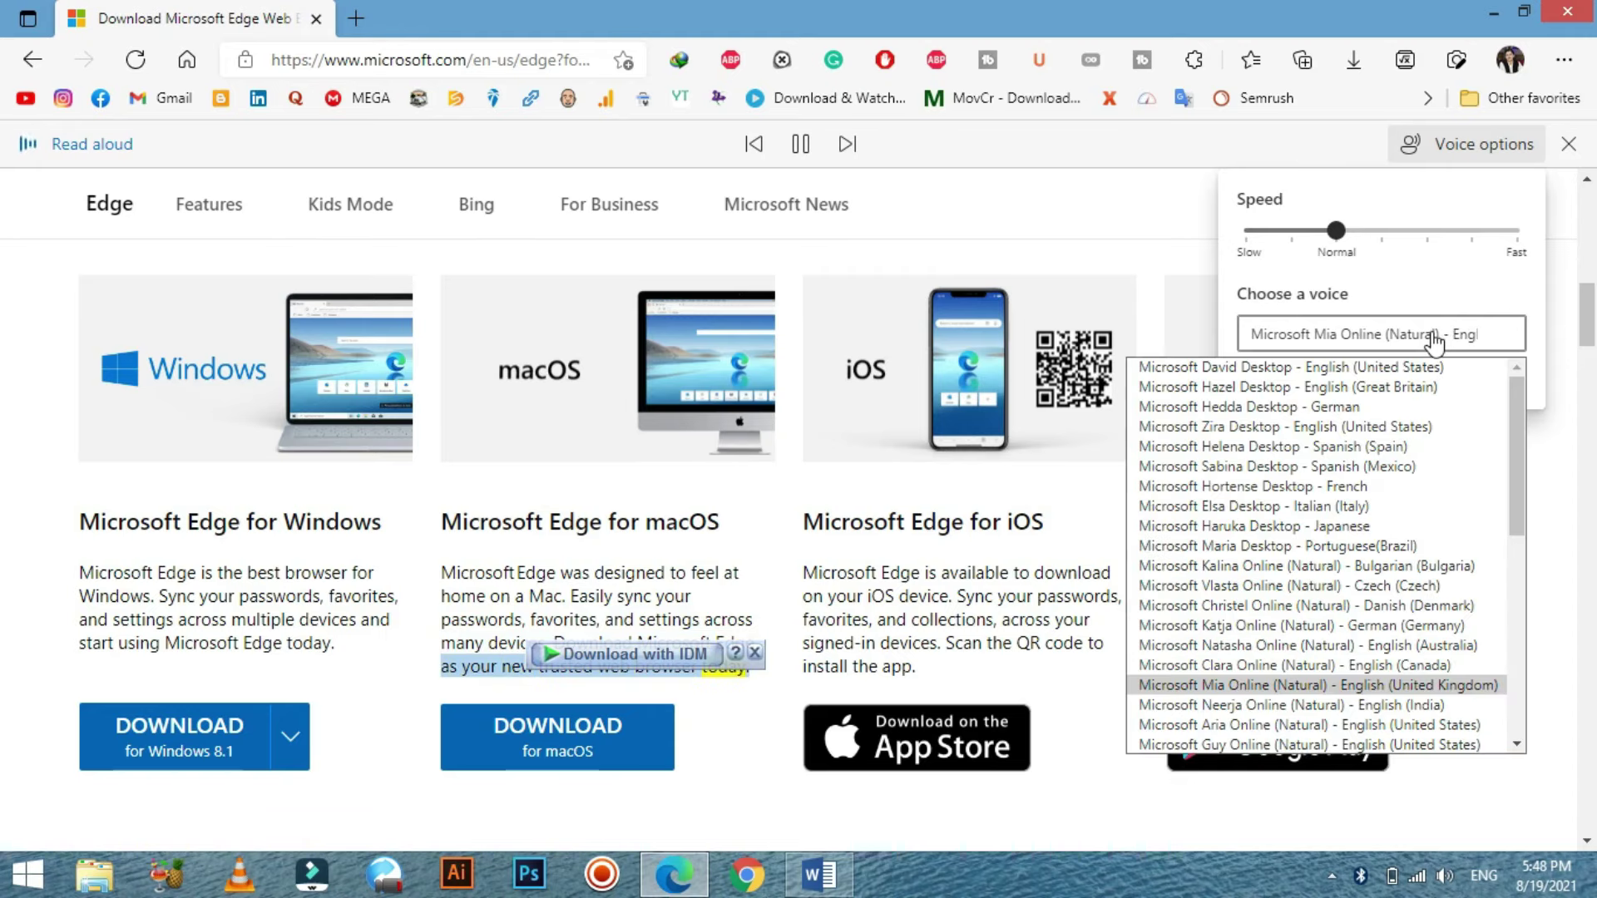
pyautogui.click(1404, 706)
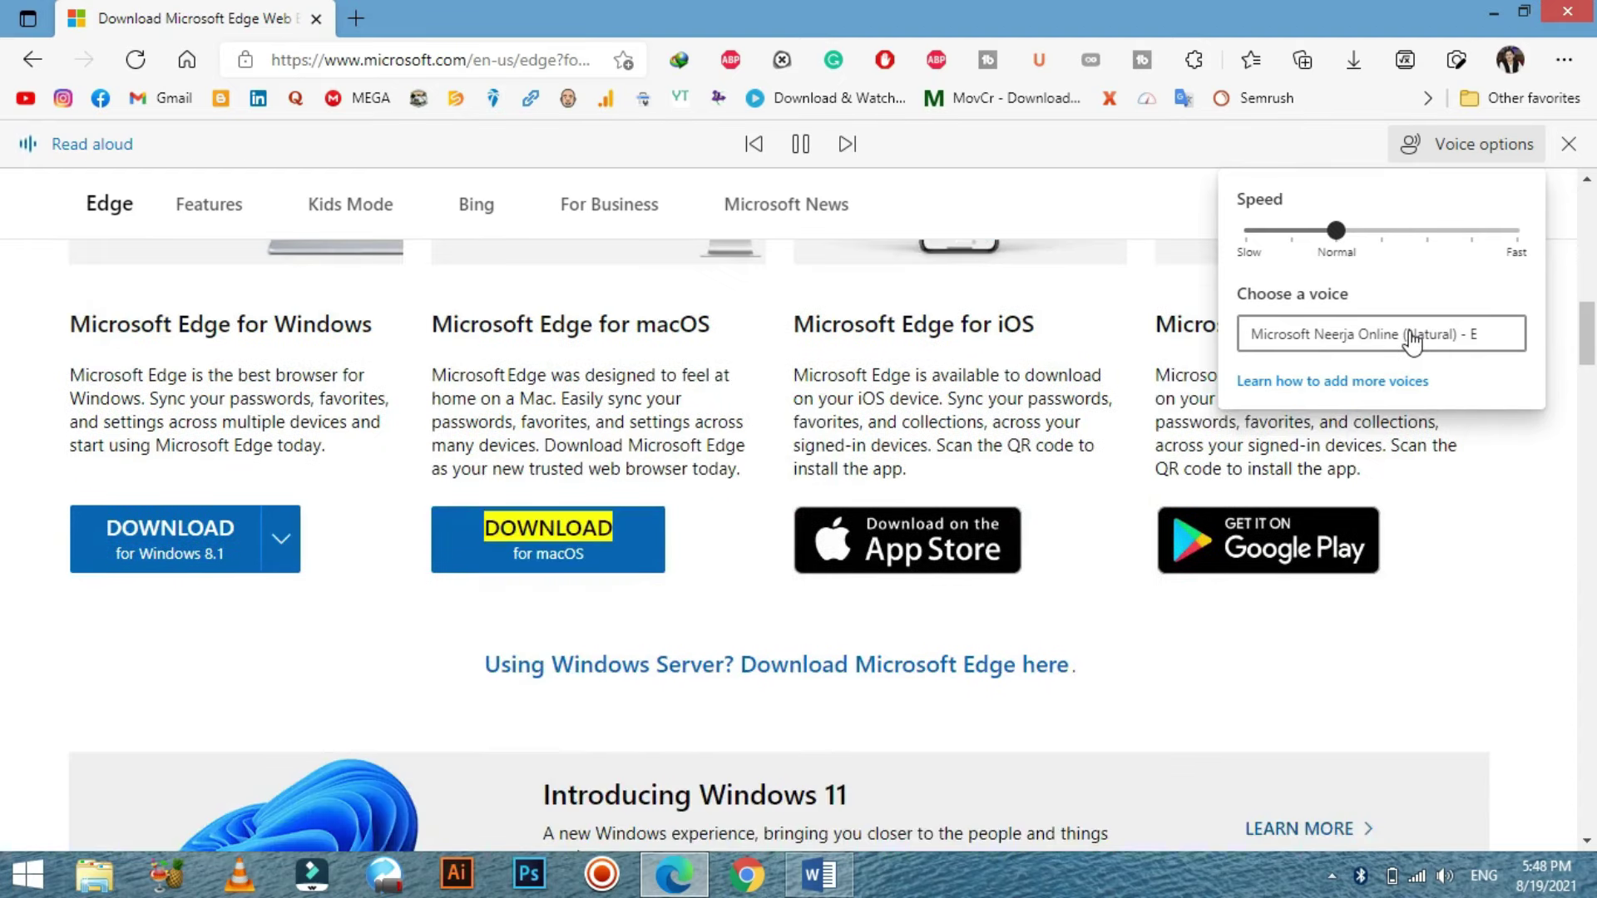
# - Leave the voice list without choosing another voice and pause the Read aloud playback
pyautogui.click(1408, 337)
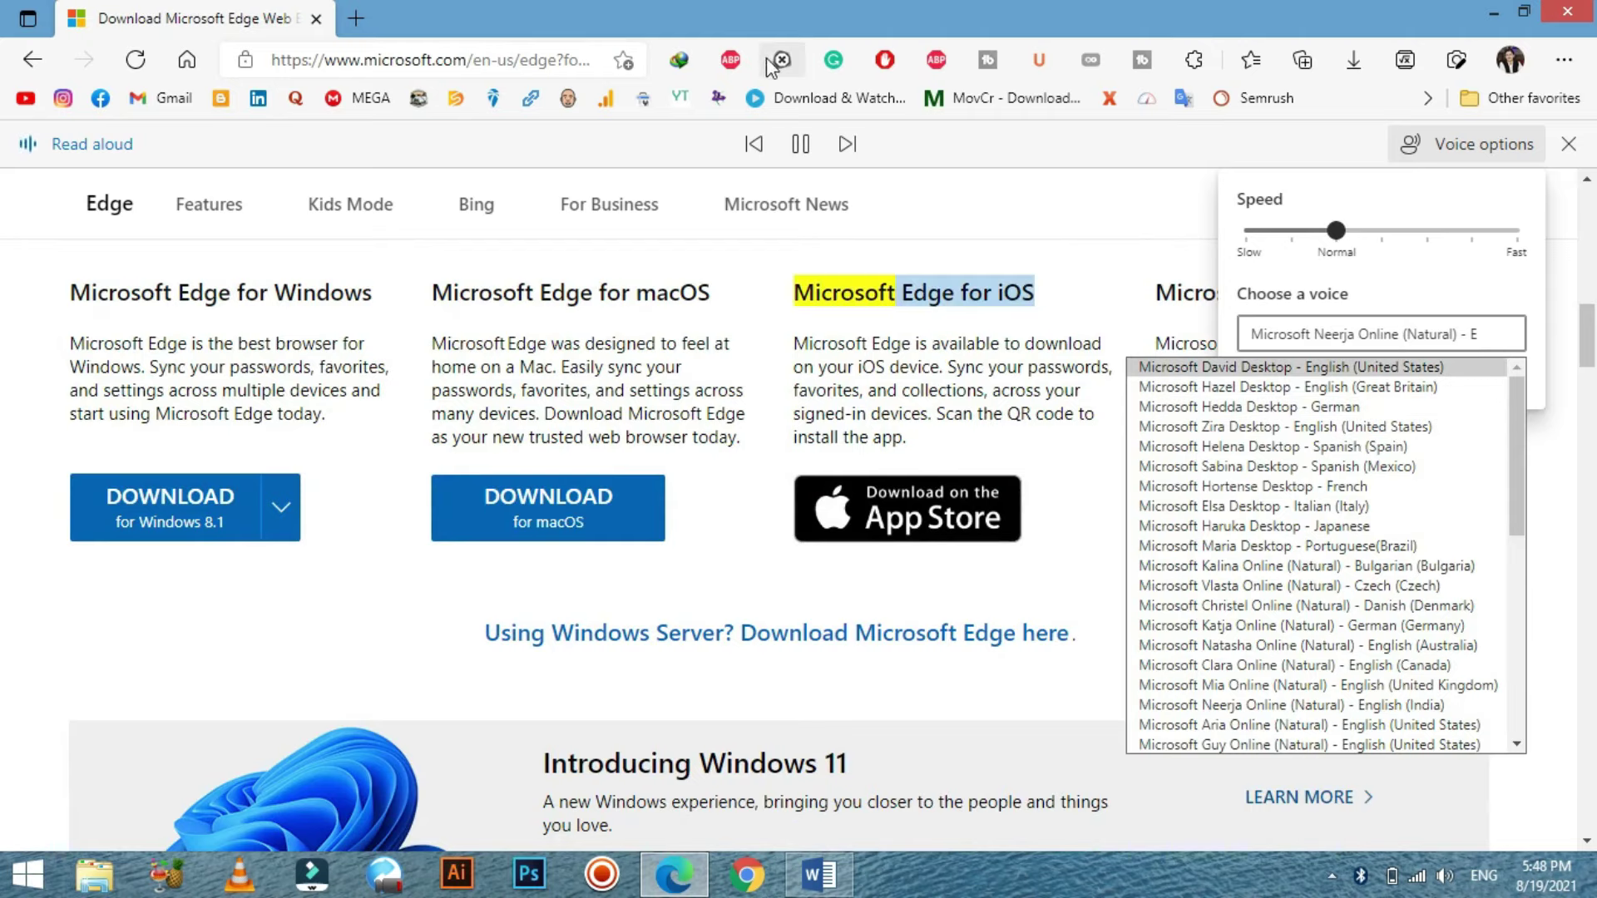
pyautogui.click(800, 145)
pyautogui.click(1590, 235)
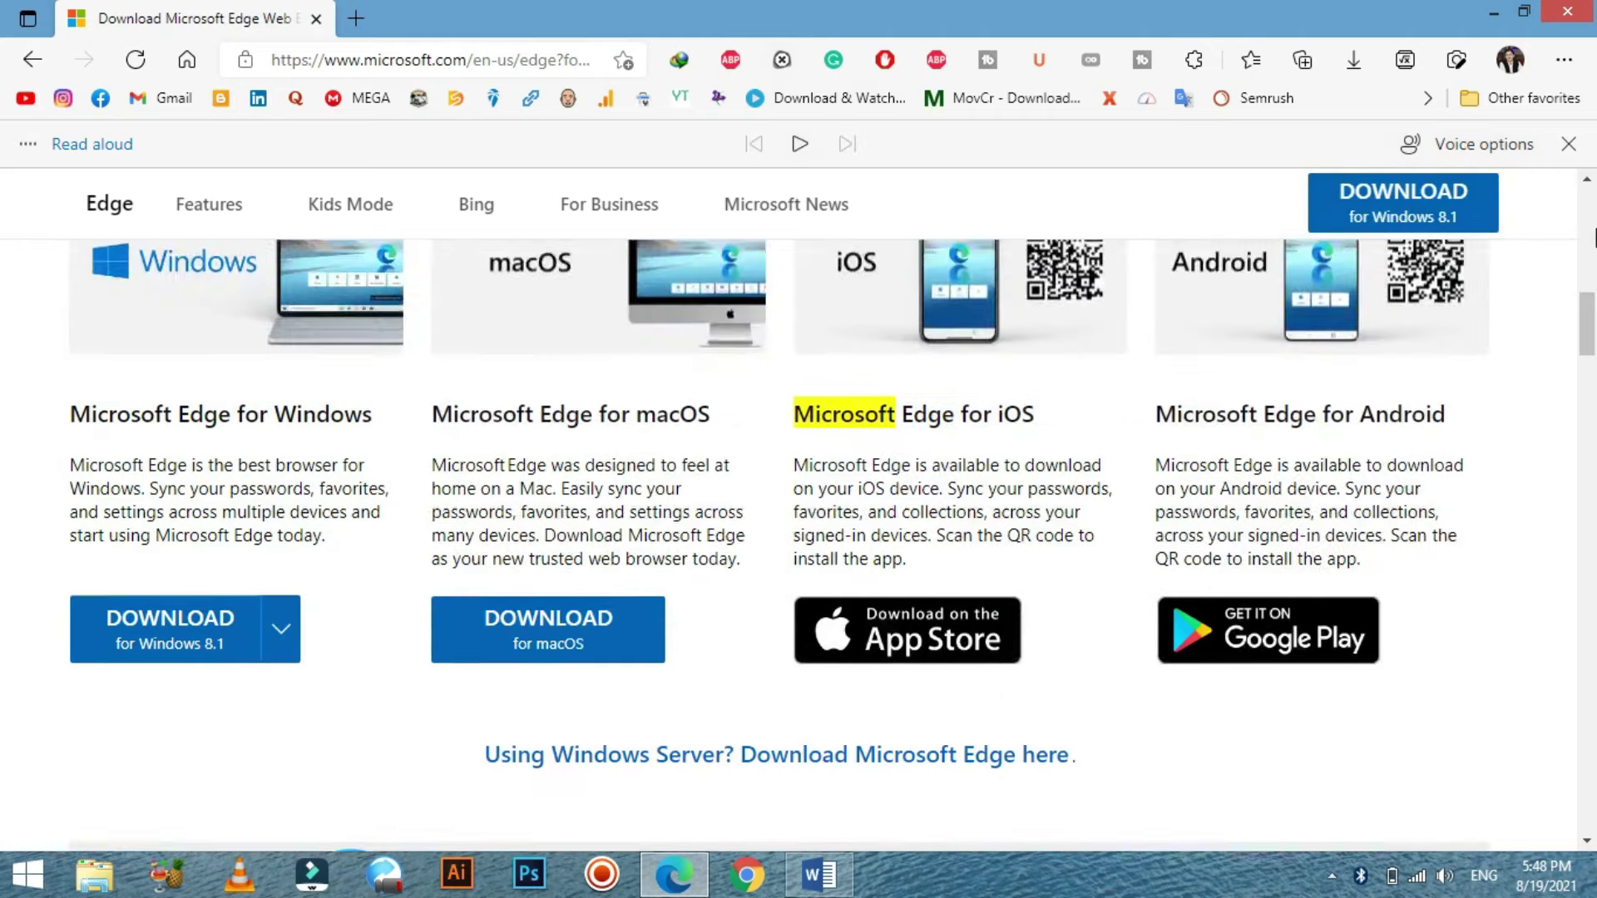
pyautogui.click(1478, 152)
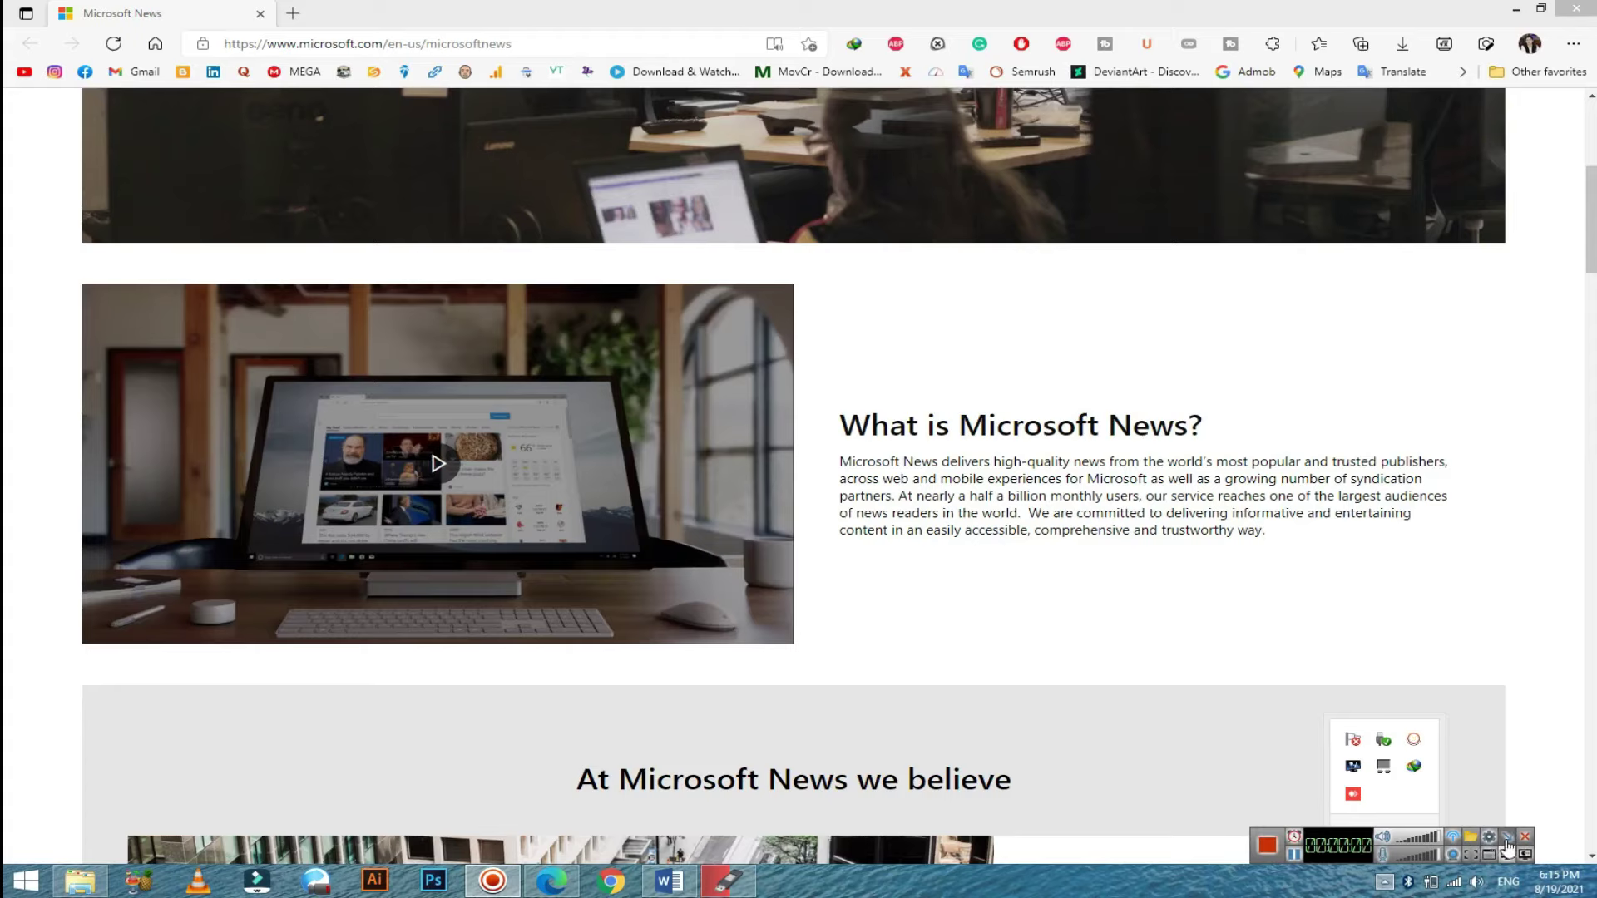
# - Open the "What is Microsoft News?" heading and paragraph in Immersive Reader and start Read aloud there
pyautogui.click(1296, 586)
pyautogui.scroll(2, 842, 432)
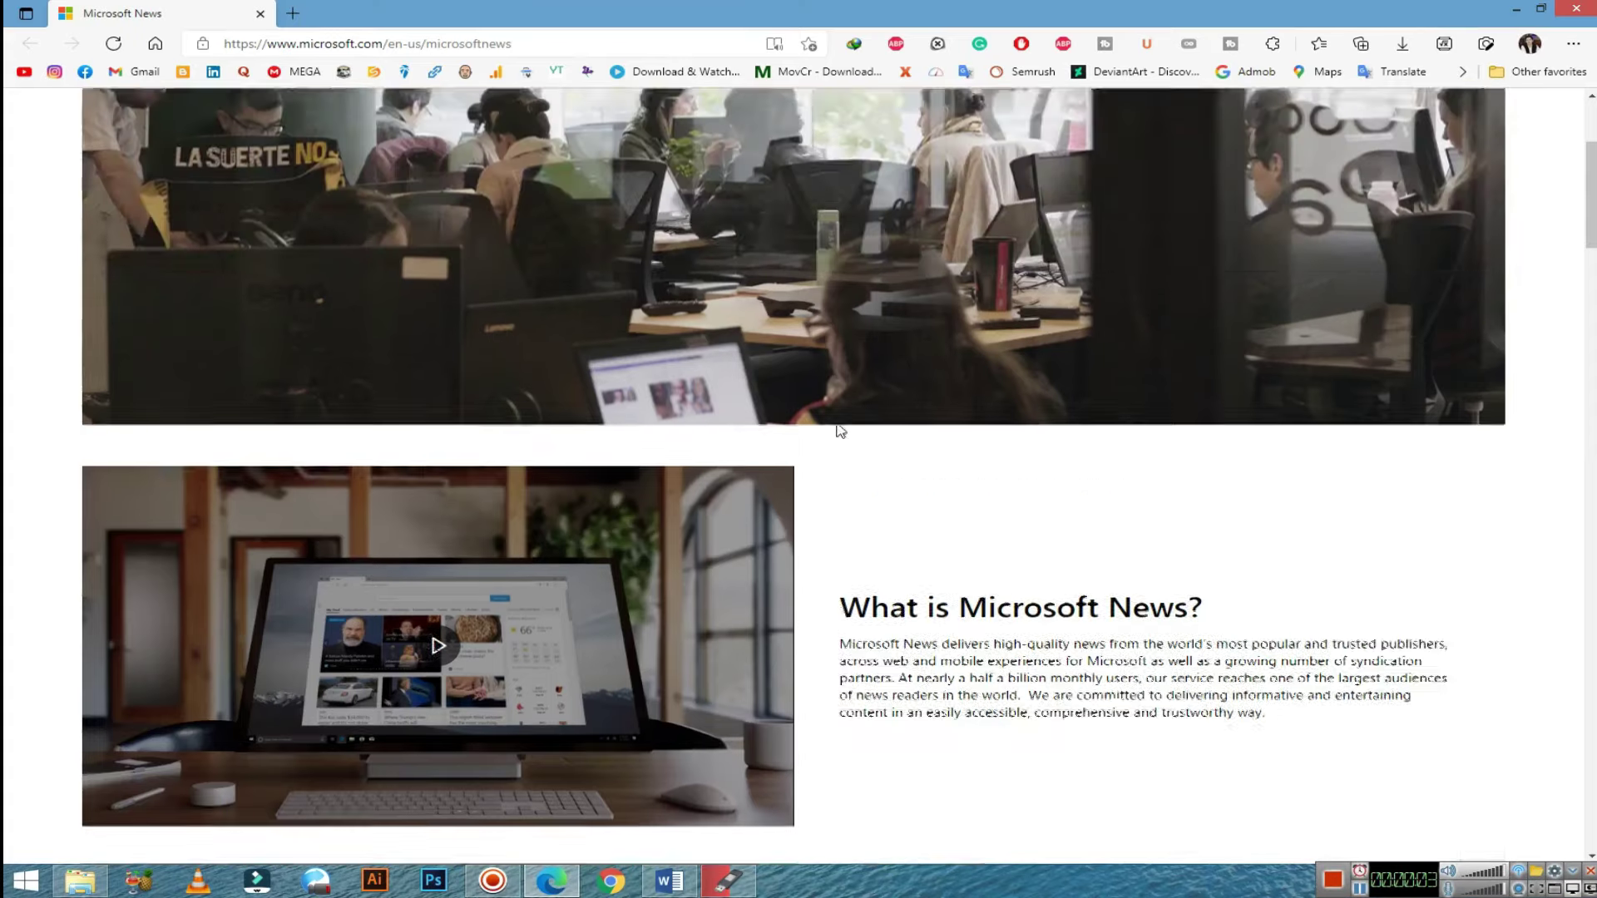
pyautogui.scroll(-3, 839, 430)
pyautogui.moveTo(845, 315); pyautogui.dragTo(1324, 415)
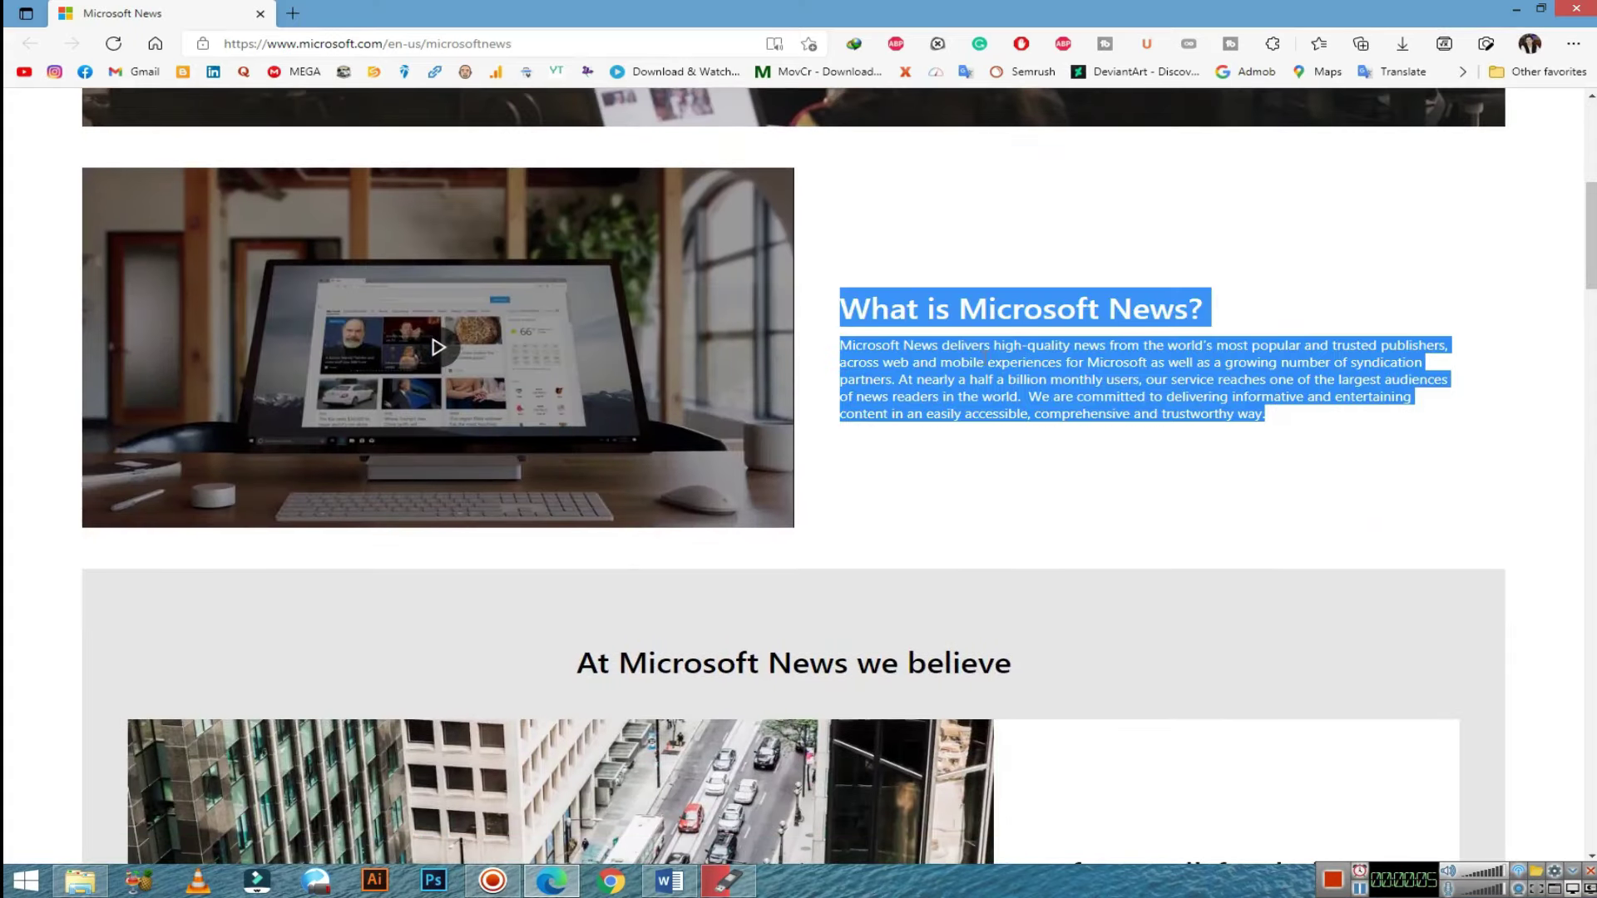
pyautogui.rightClick(969, 354)
pyautogui.click(1063, 507)
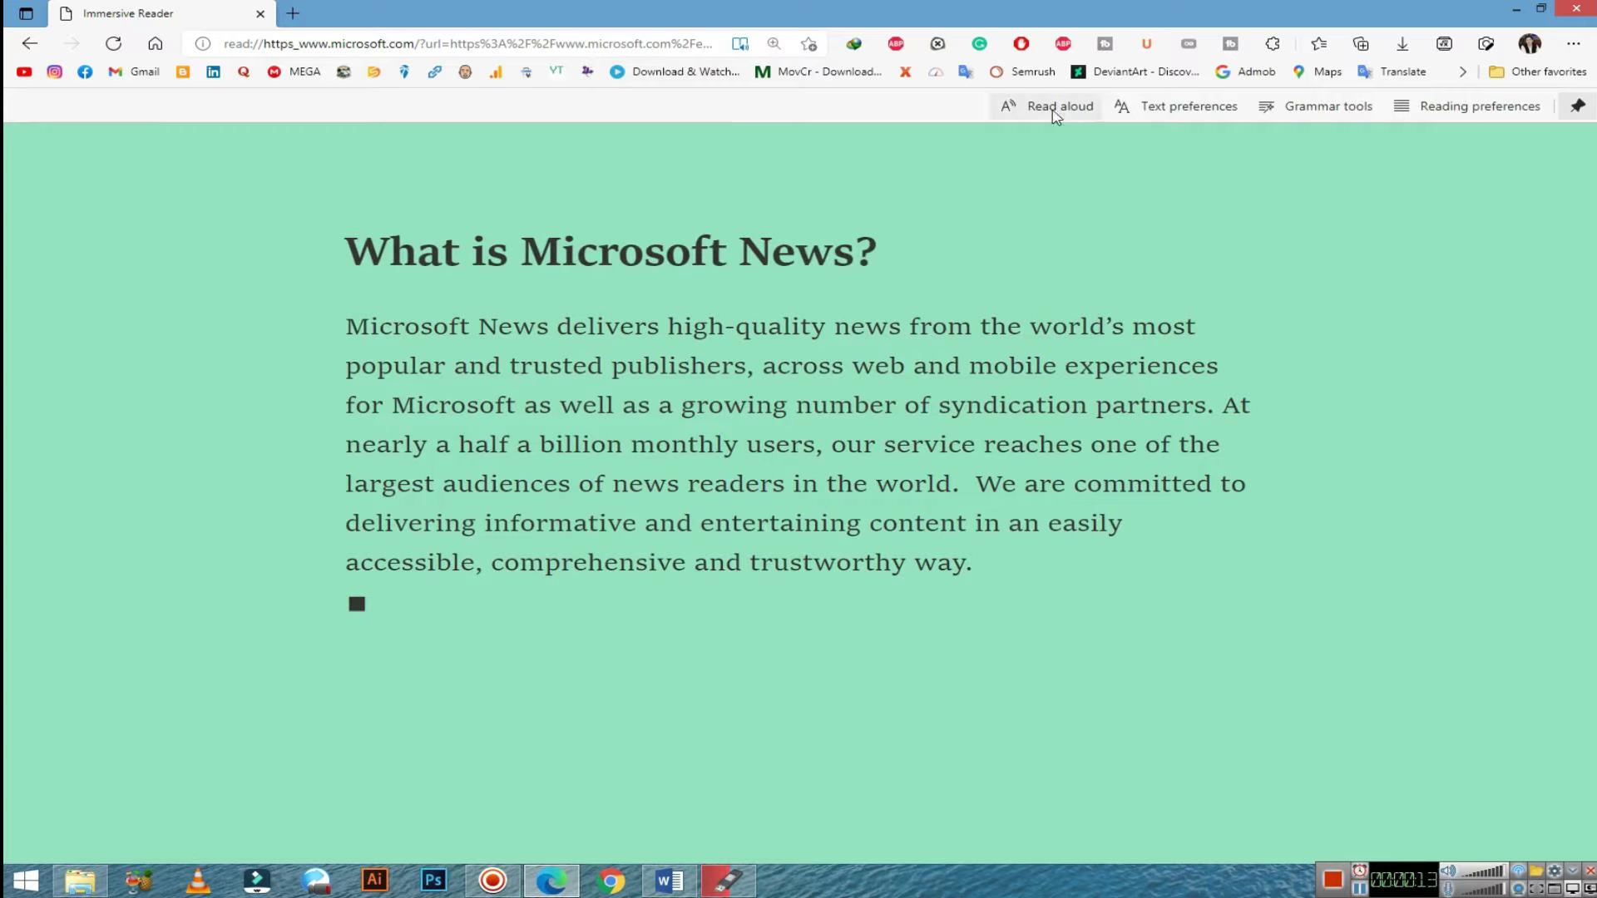
pyautogui.click(1053, 112)
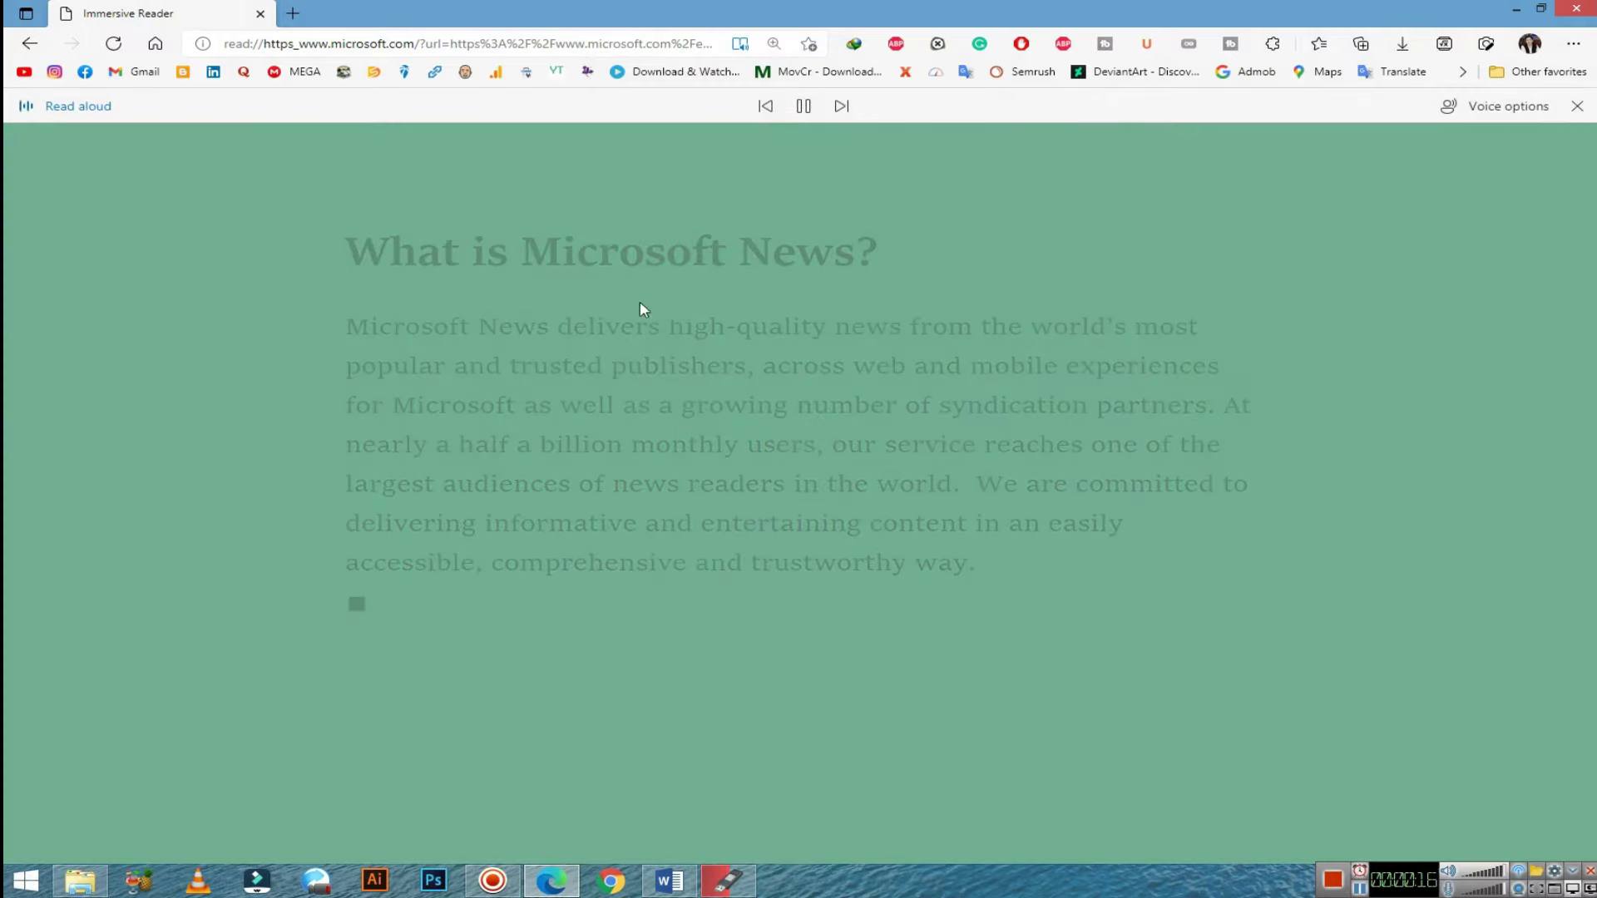
# - Pause the reading, look at the speed and voice options, and close Read aloud
pyautogui.click(802, 106)
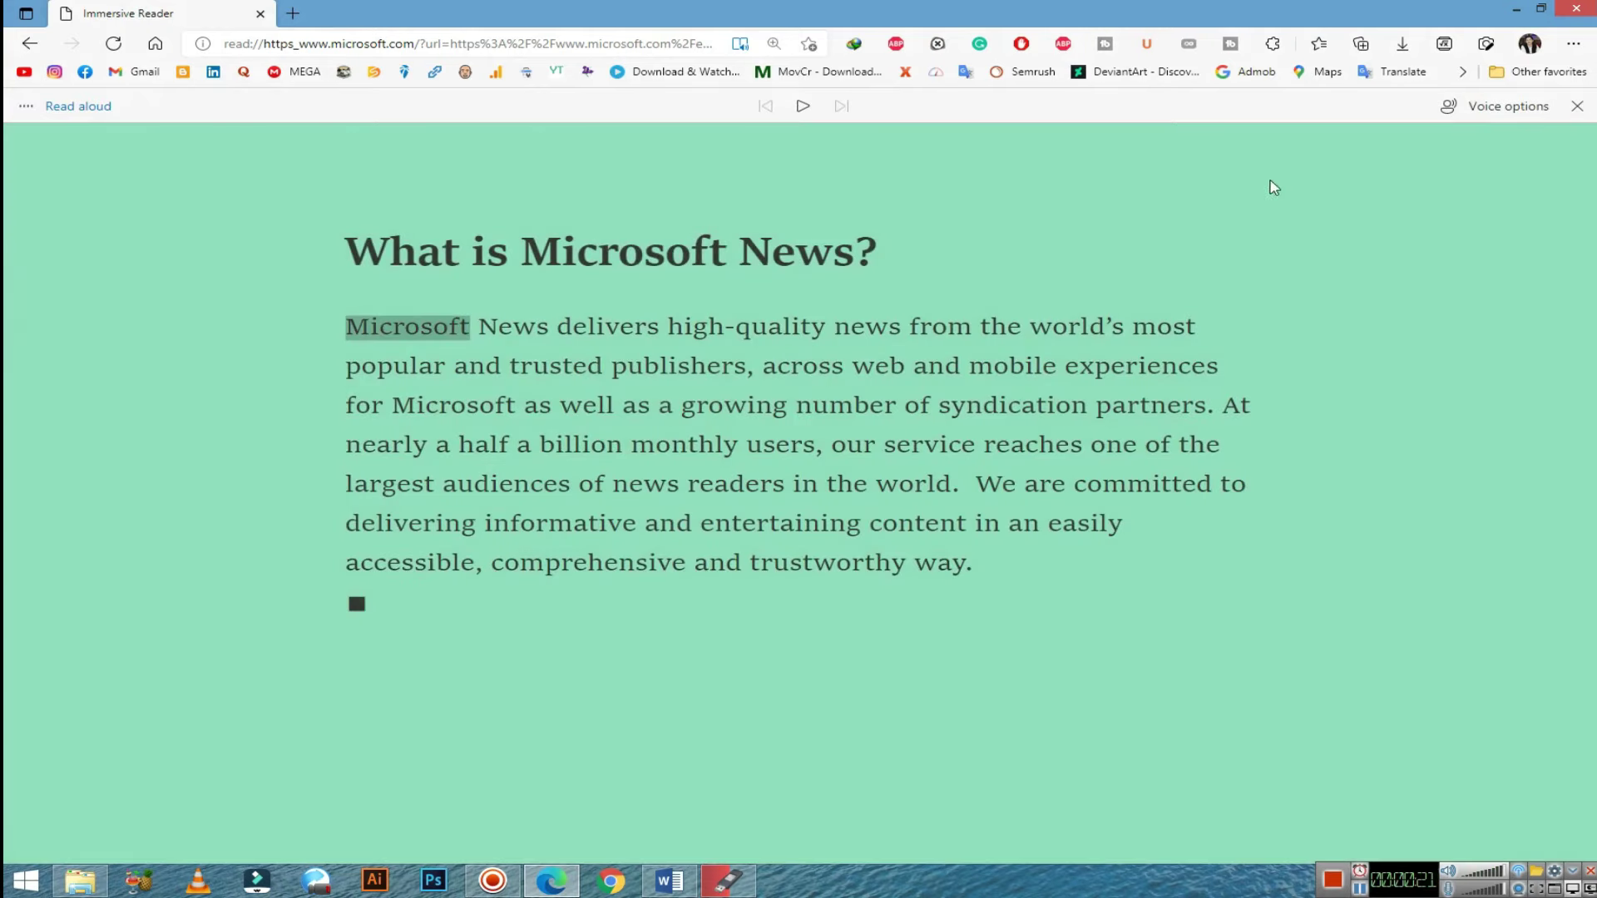
pyautogui.click(1470, 112)
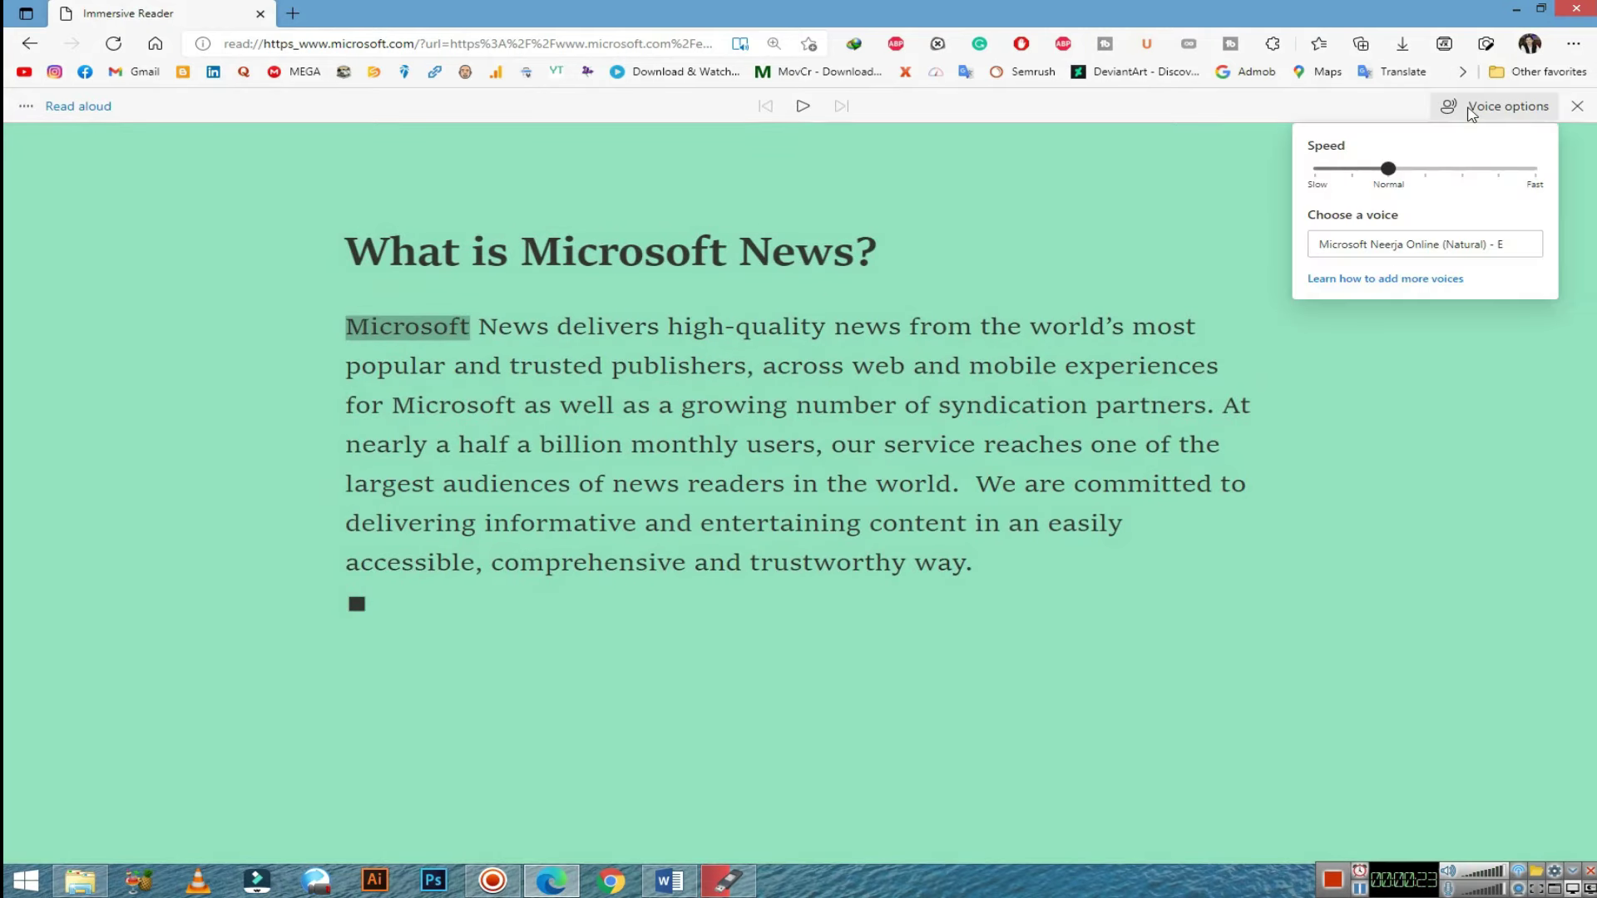
pyautogui.click(1469, 113)
pyautogui.click(1579, 107)
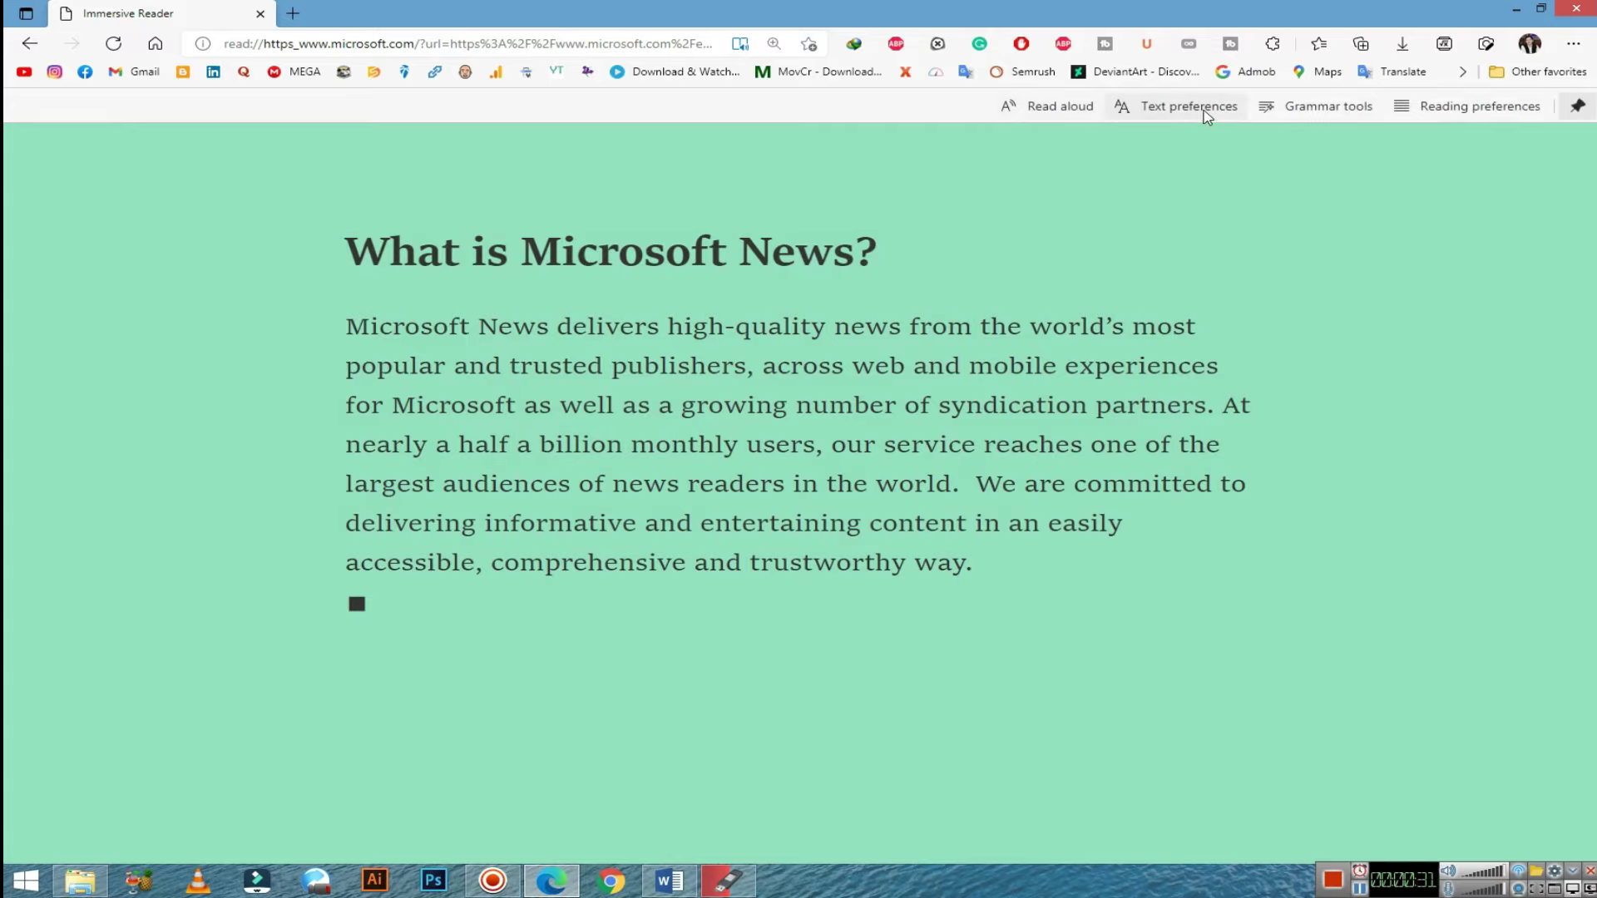
# - Set the Immersive Reader text size to Large and try the yellow and olive-green page themes
pyautogui.click(1207, 117)
pyautogui.moveTo(1190, 174); pyautogui.dragTo(1226, 178)
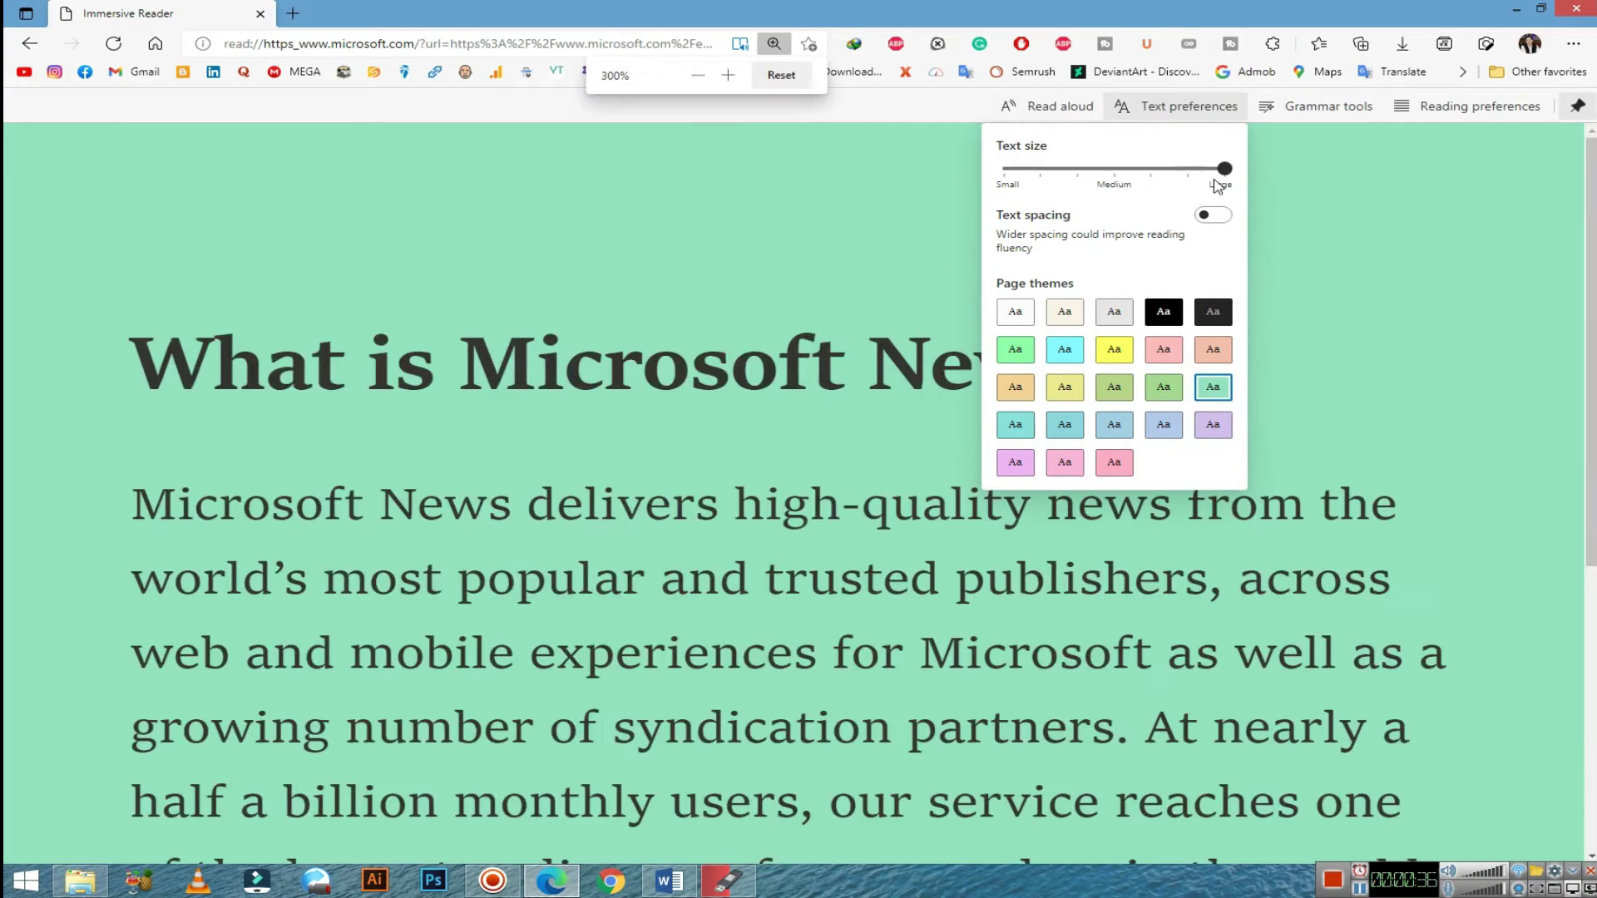
pyautogui.click(1112, 358)
pyautogui.click(1100, 396)
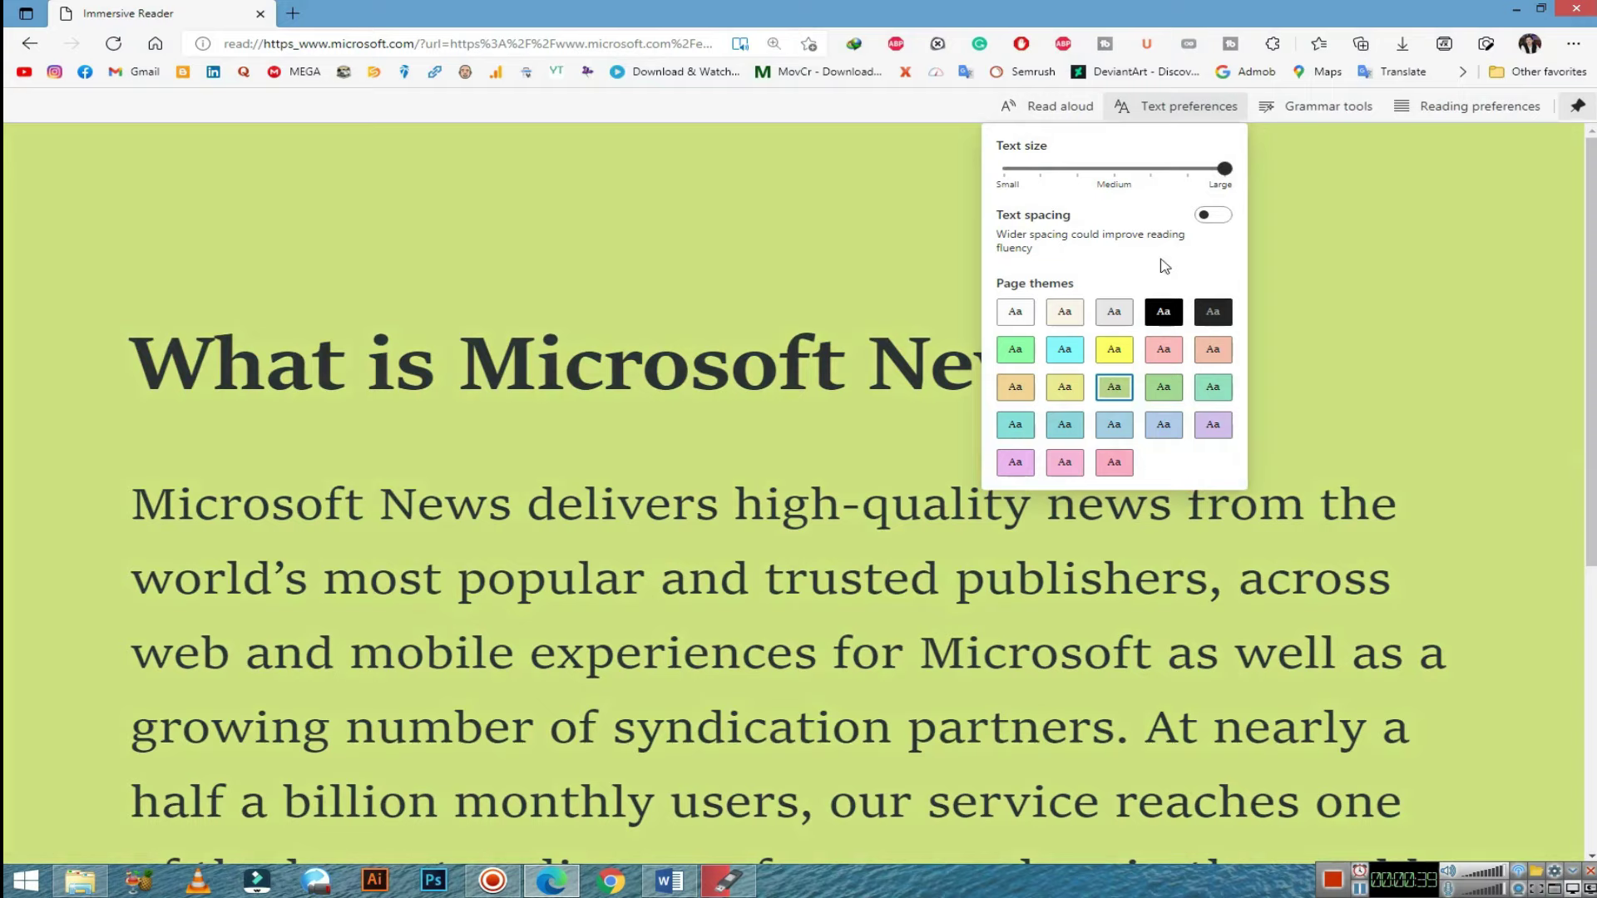
# - Try wider text spacing with the text size one notch below Large, and apply the pale yellow page theme with spacing off
pyautogui.click(1212, 218)
pyautogui.click(1186, 170)
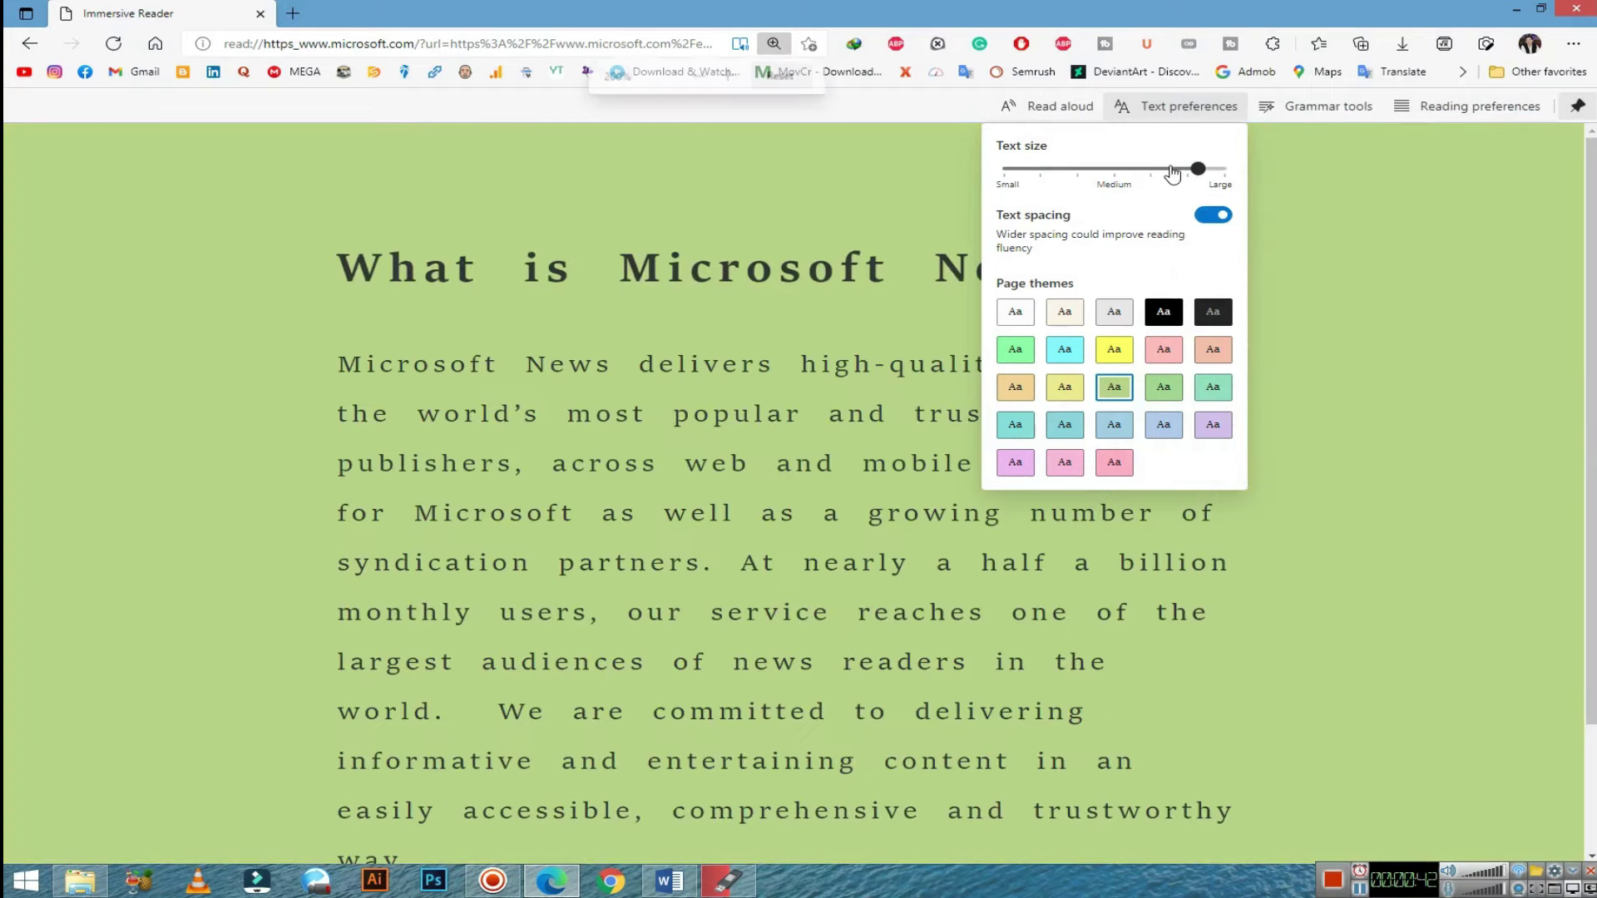
pyautogui.click(1114, 462)
pyautogui.click(1065, 387)
pyautogui.click(1211, 218)
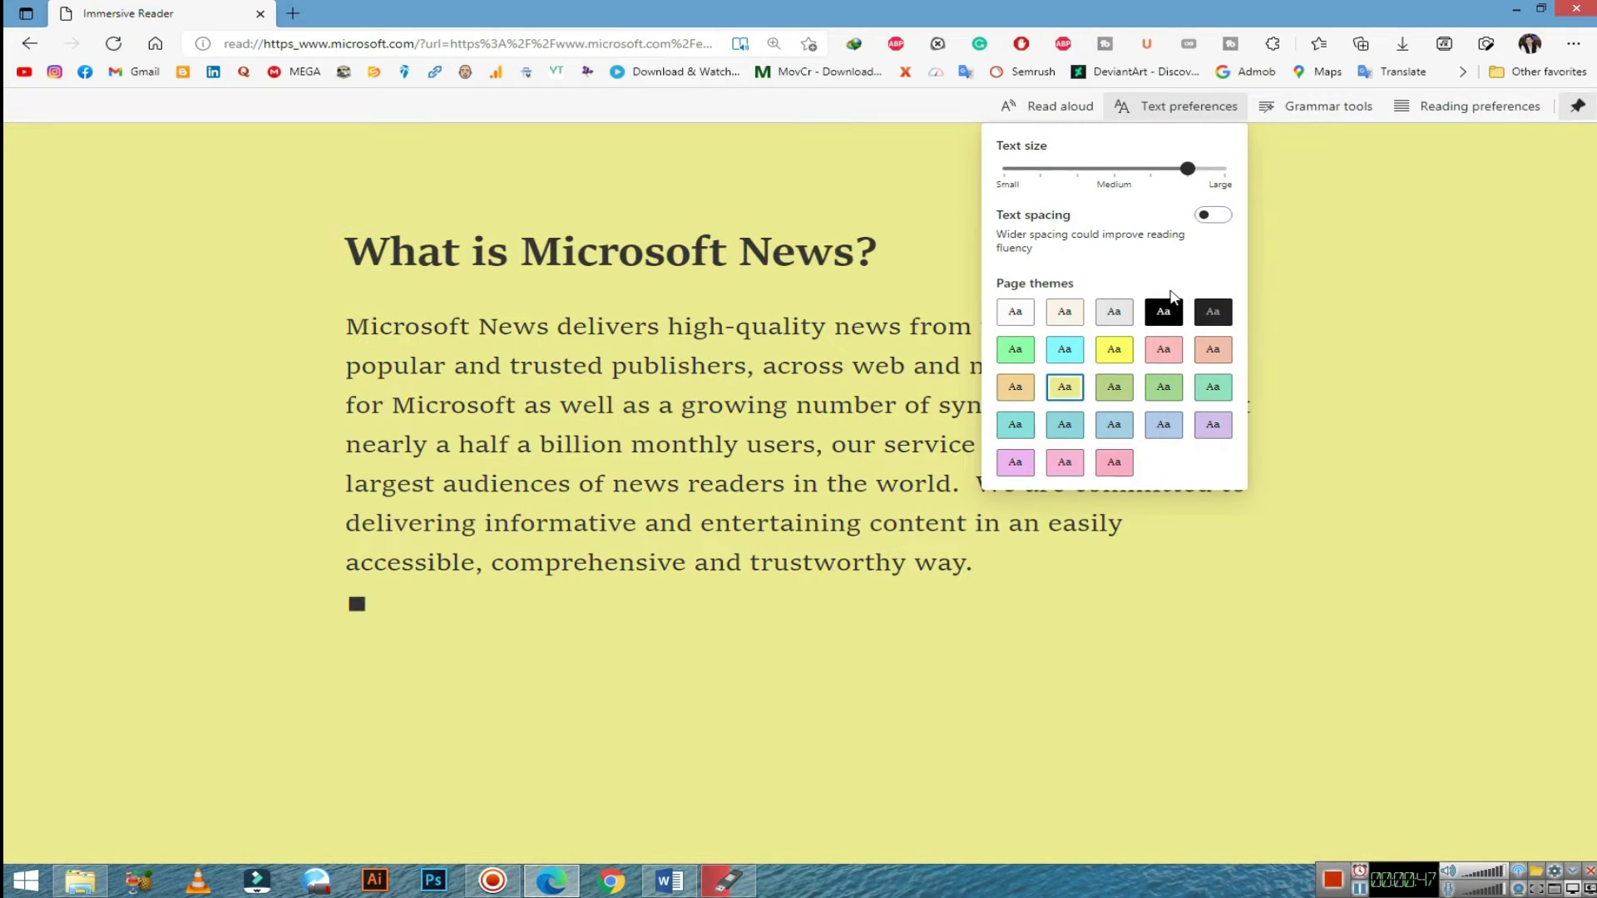
# - Select part of the paragraph, highlight nouns, verbs, adjectives and adverbs with the grammar tools, and clear the selection
pyautogui.click(920, 309)
pyautogui.moveTo(551, 326); pyautogui.dragTo(894, 445)
pyautogui.click(1292, 106)
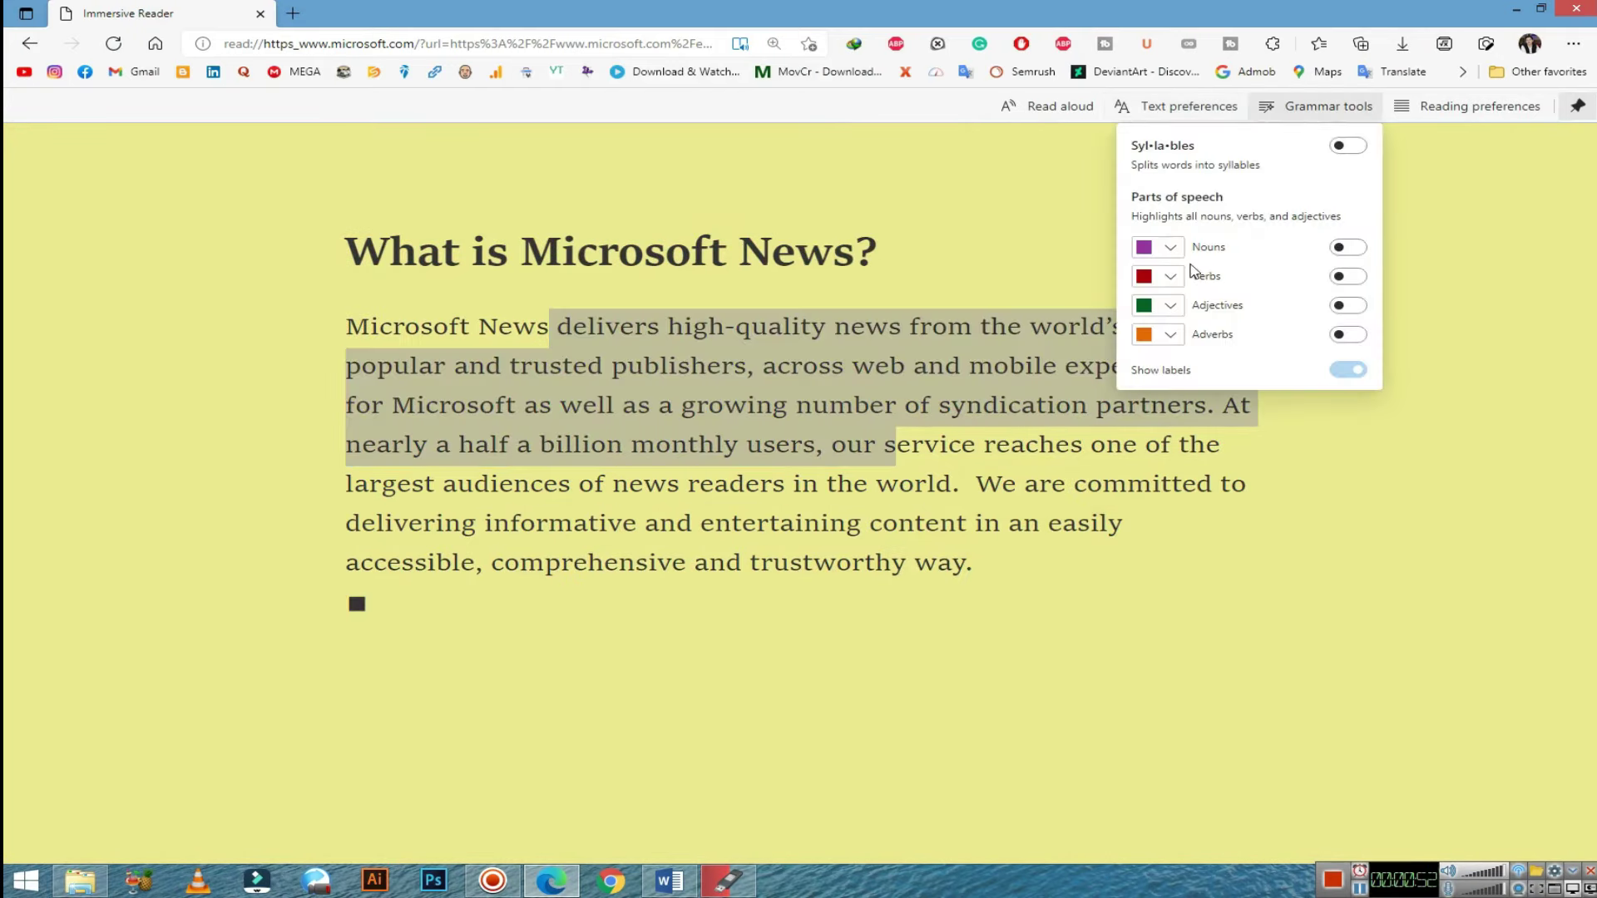
pyautogui.click(1348, 247)
pyautogui.click(1348, 277)
pyautogui.click(1348, 334)
pyautogui.click(1348, 306)
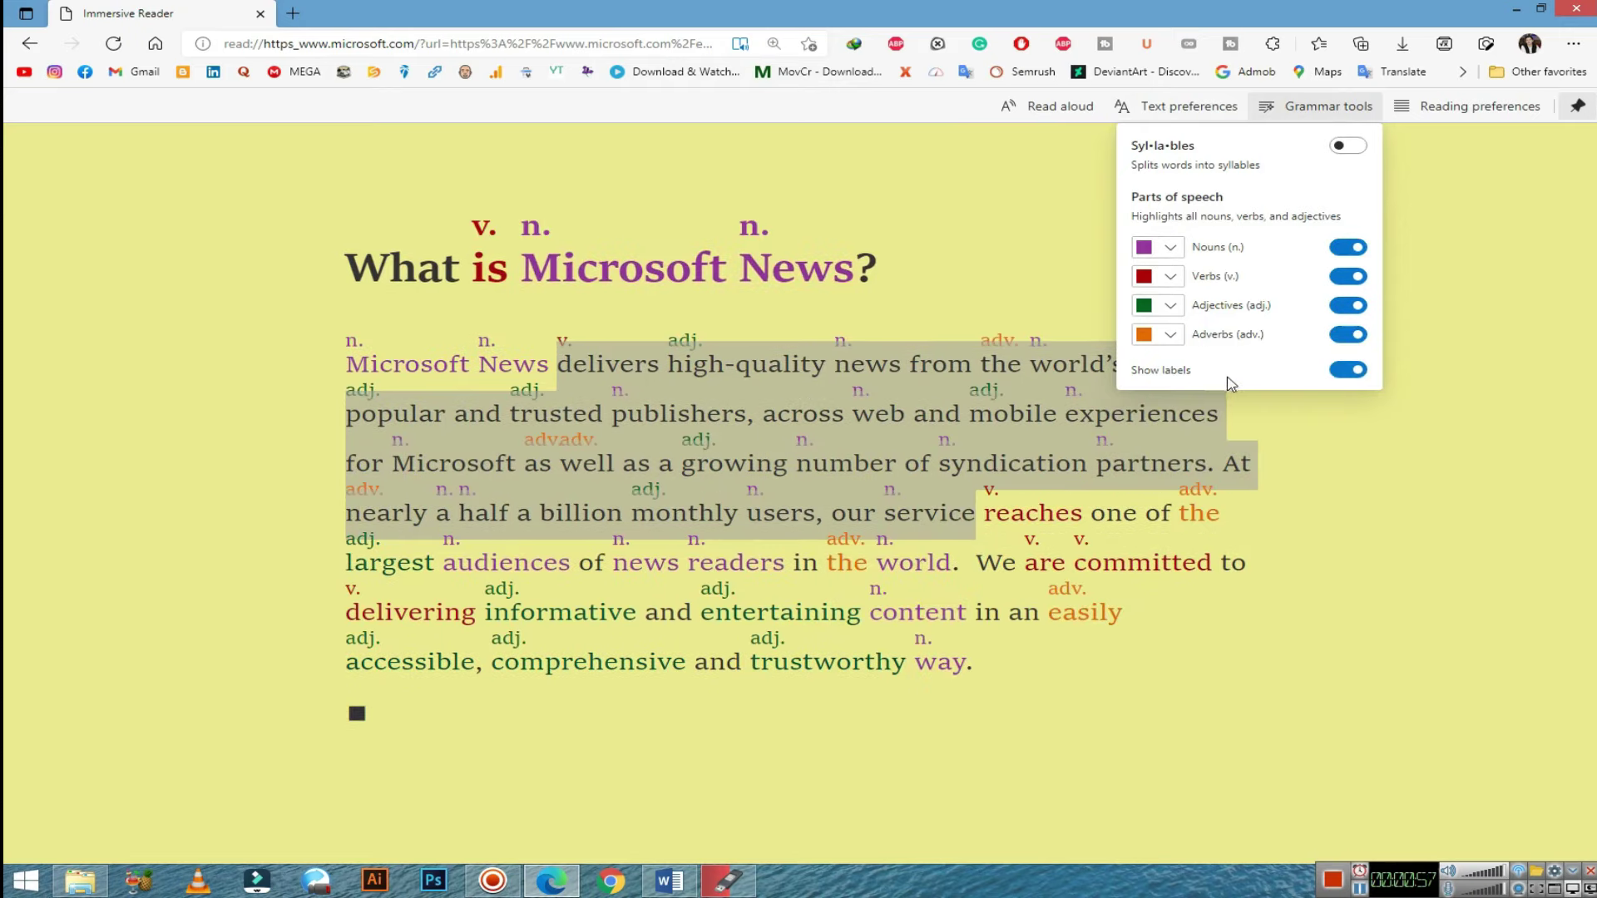
pyautogui.click(1393, 488)
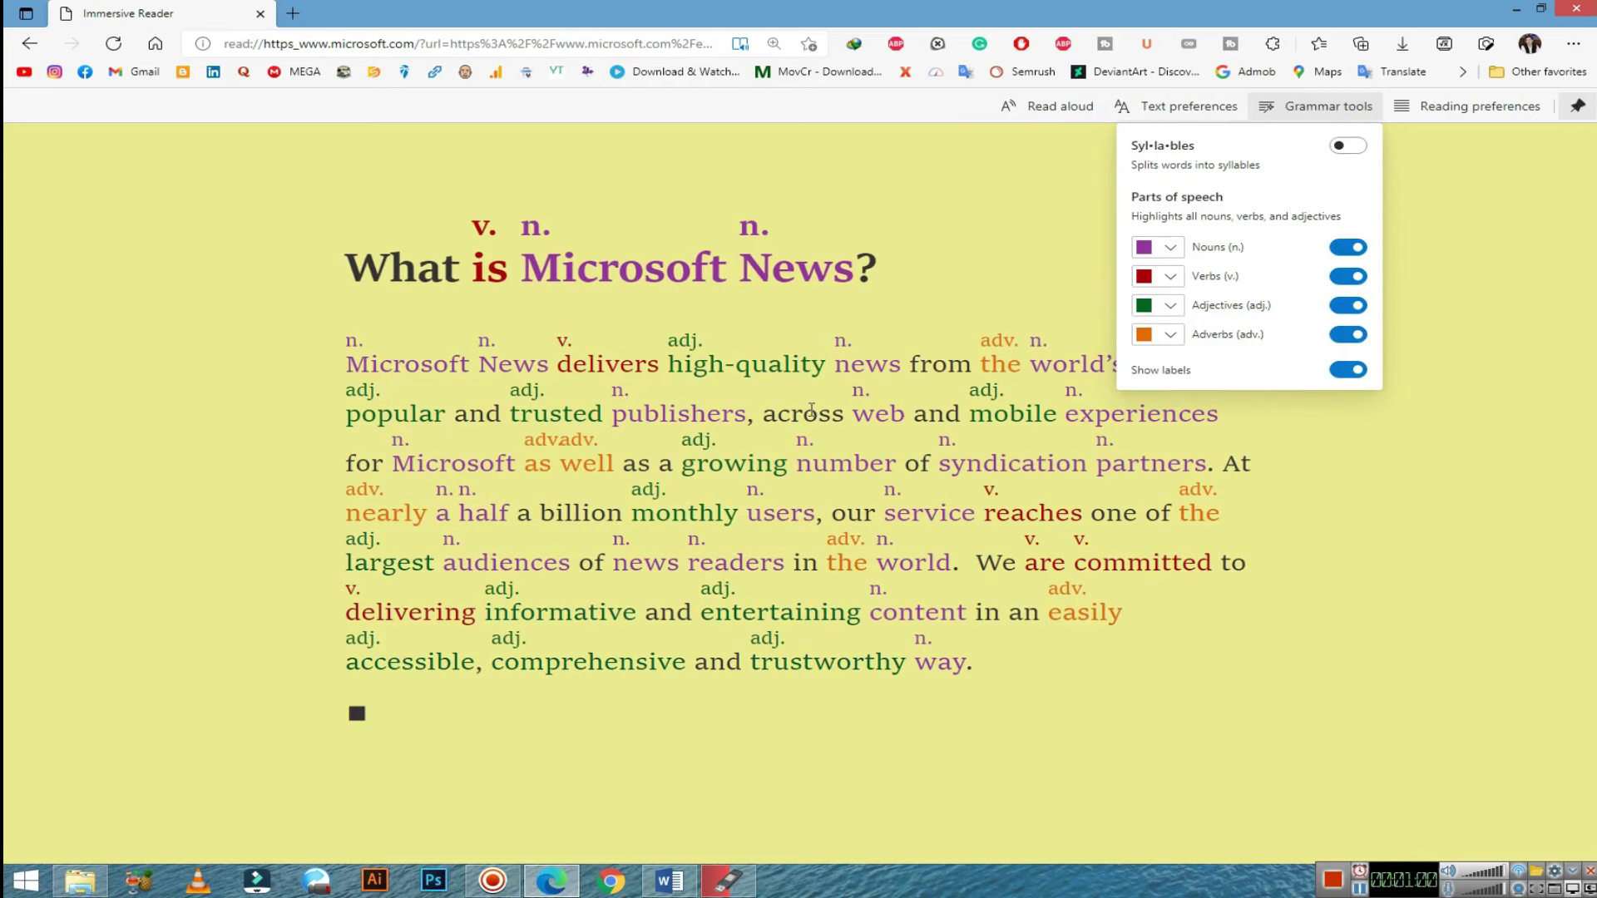
# - Split the words into syllables and turn off highlighting for nouns, verbs, adjectives and adverbs
pyautogui.click(1351, 147)
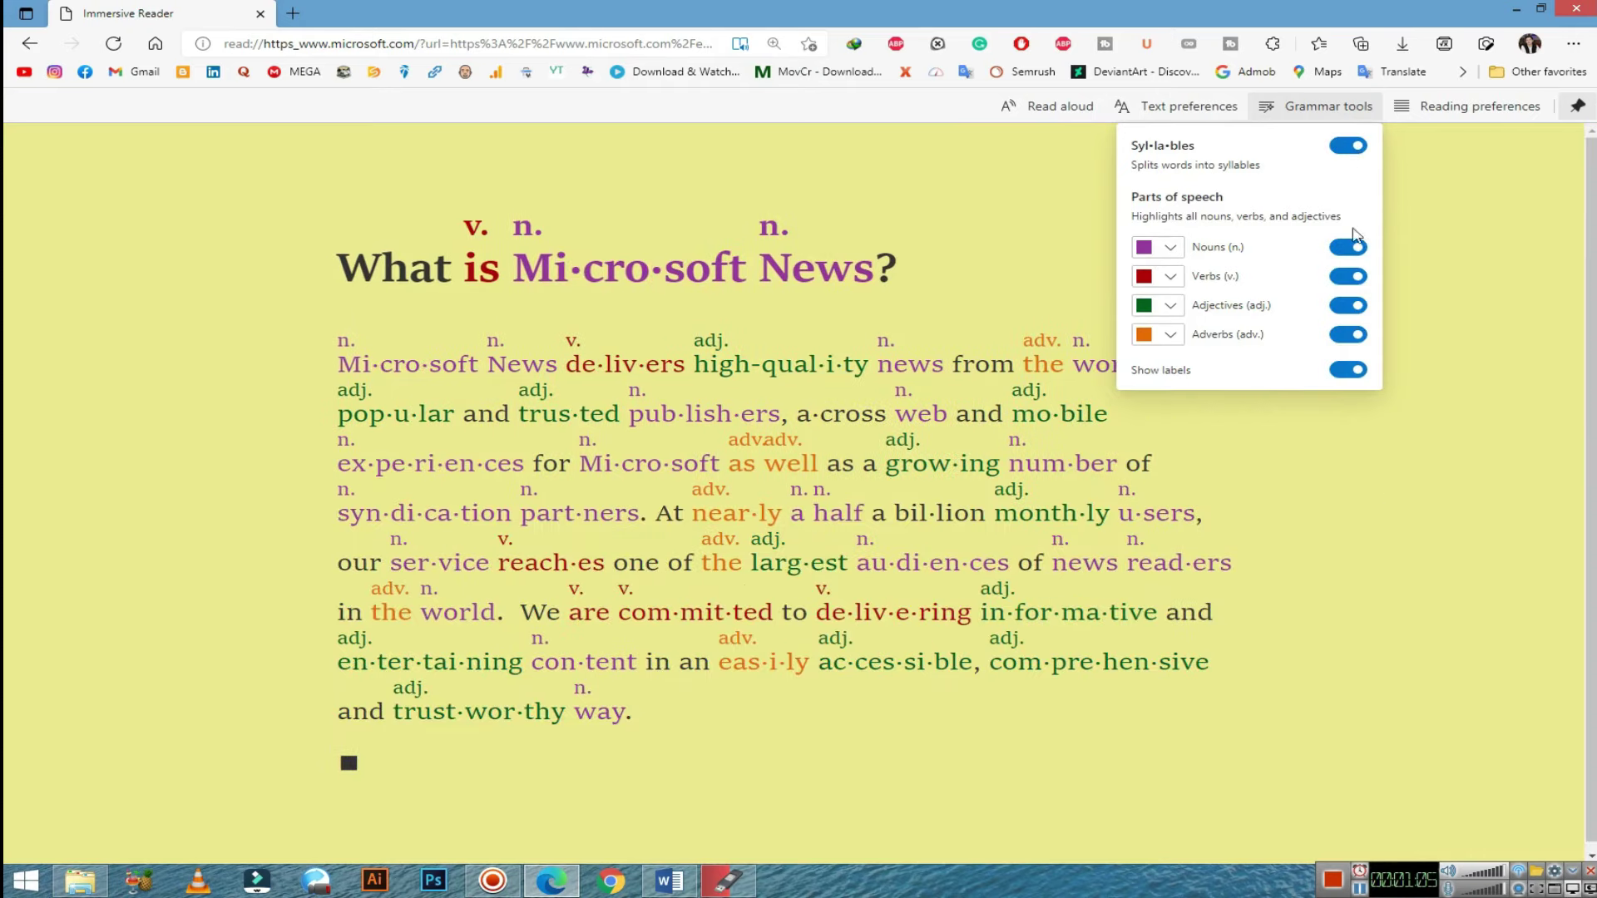
pyautogui.click(1349, 247)
pyautogui.click(1349, 276)
pyautogui.click(1348, 305)
pyautogui.click(1349, 335)
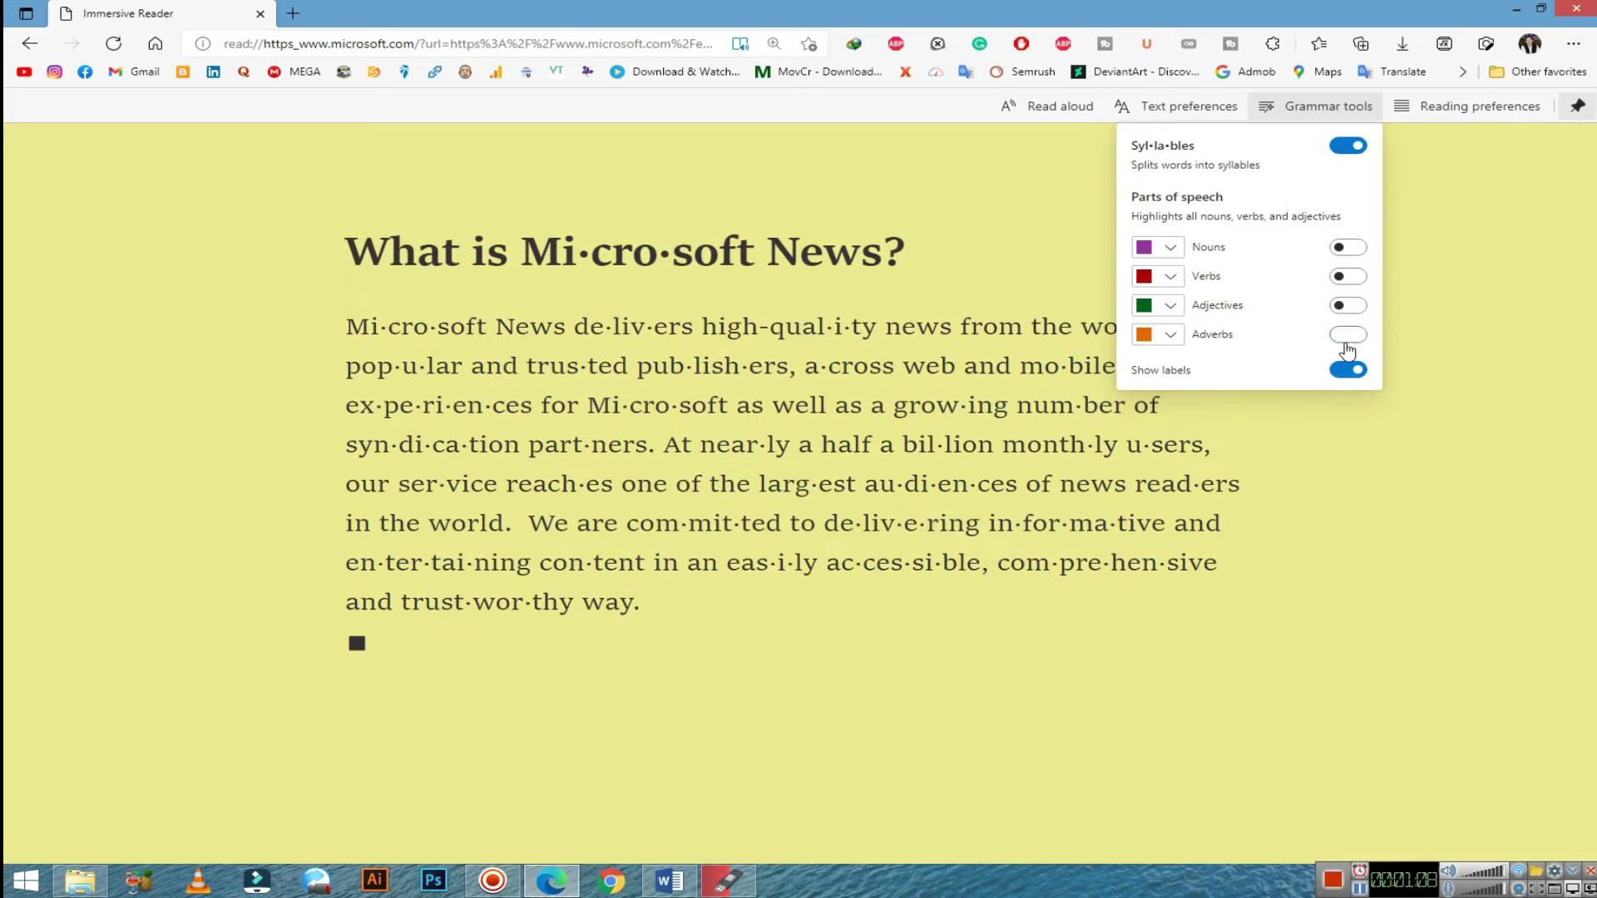
pyautogui.moveTo(974, 375); pyautogui.dragTo(627, 356)
pyautogui.click(1435, 531)
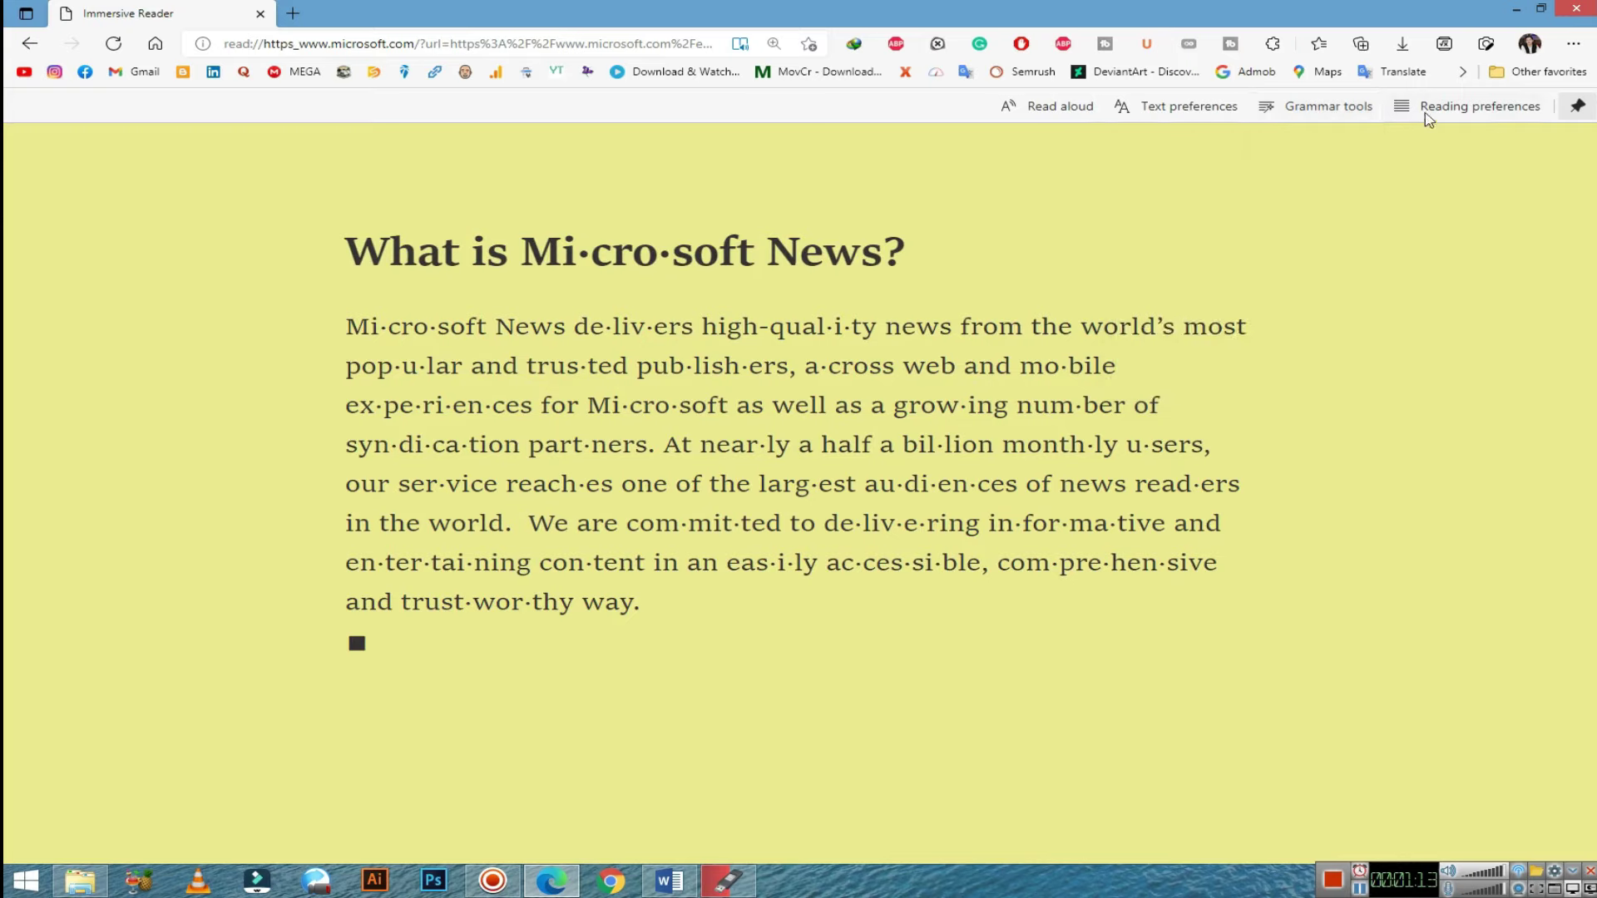
# - Turn on Line focus in the reading preferences with five lines highlighted at a time
pyautogui.click(1458, 106)
pyautogui.click(1512, 148)
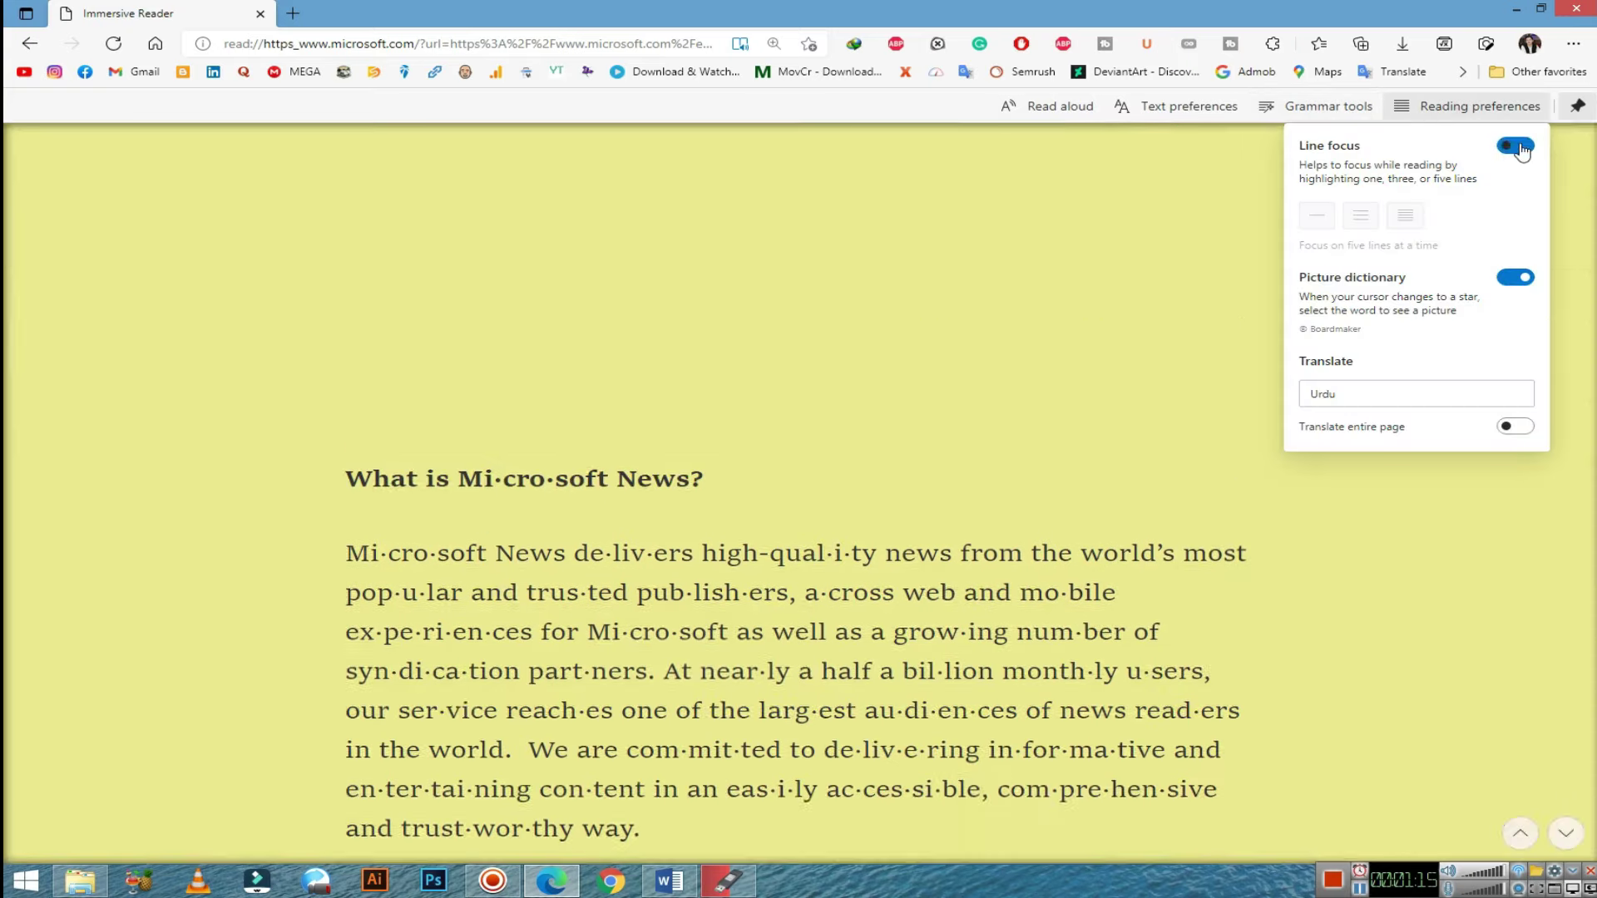
pyautogui.moveTo(678, 536); pyautogui.dragTo(701, 503)
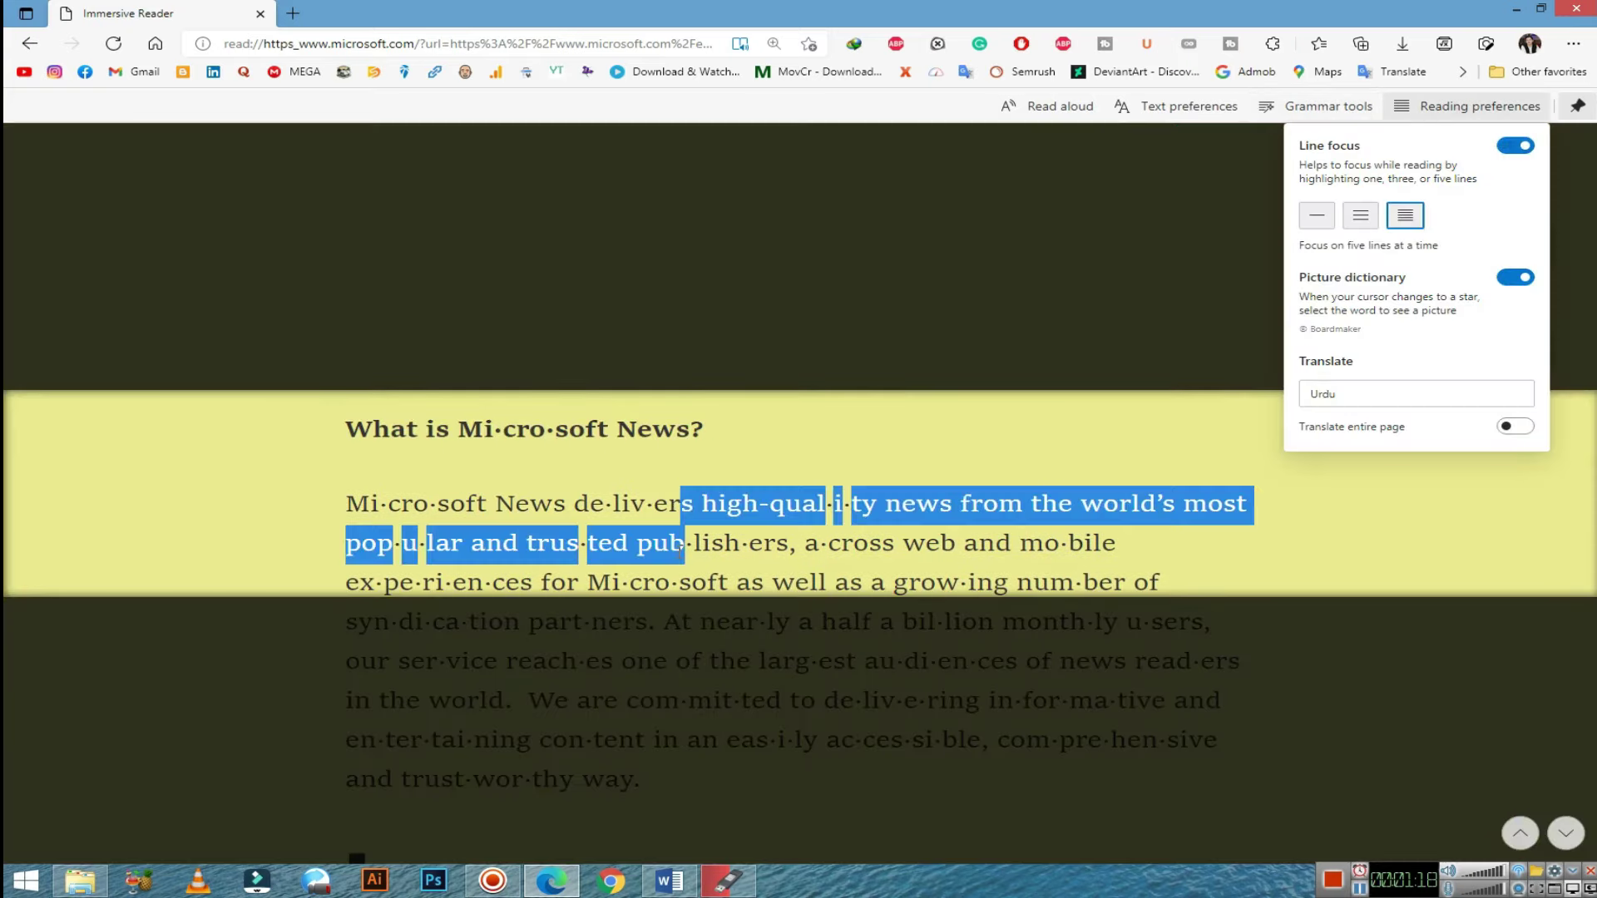
pyautogui.click(1040, 343)
# - Try Line focus with three lines, set it to one line, and move the focus through the paragraph and back
pyautogui.click(1452, 109)
pyautogui.click(1362, 216)
pyautogui.click(1321, 218)
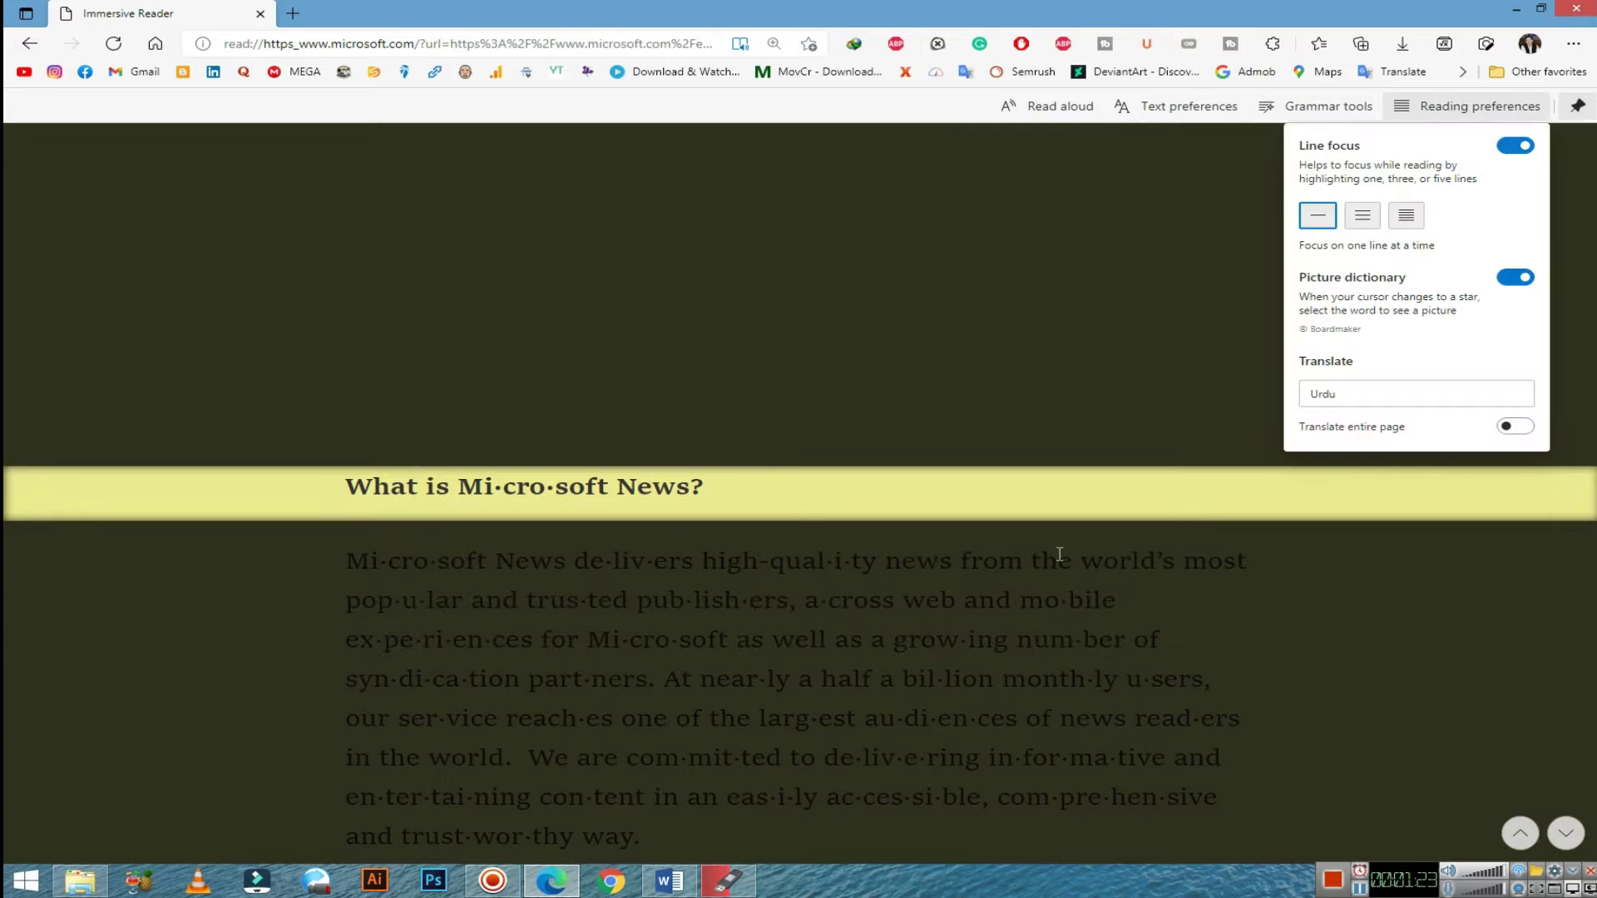
pyautogui.click(998, 574)
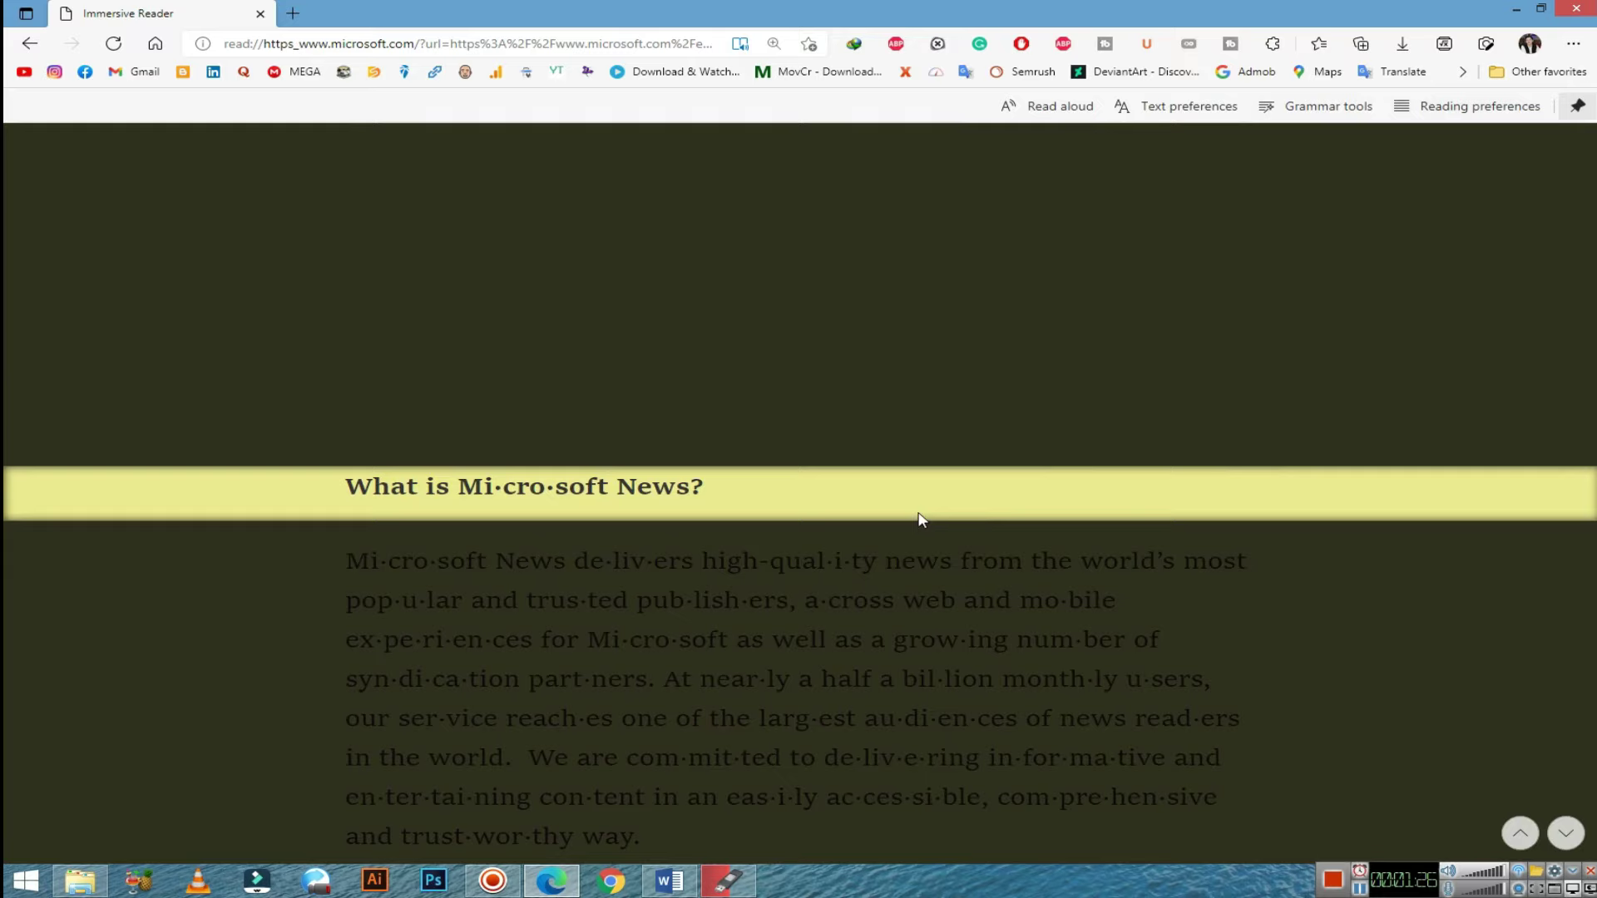
pyautogui.scroll(-5, 918, 520)
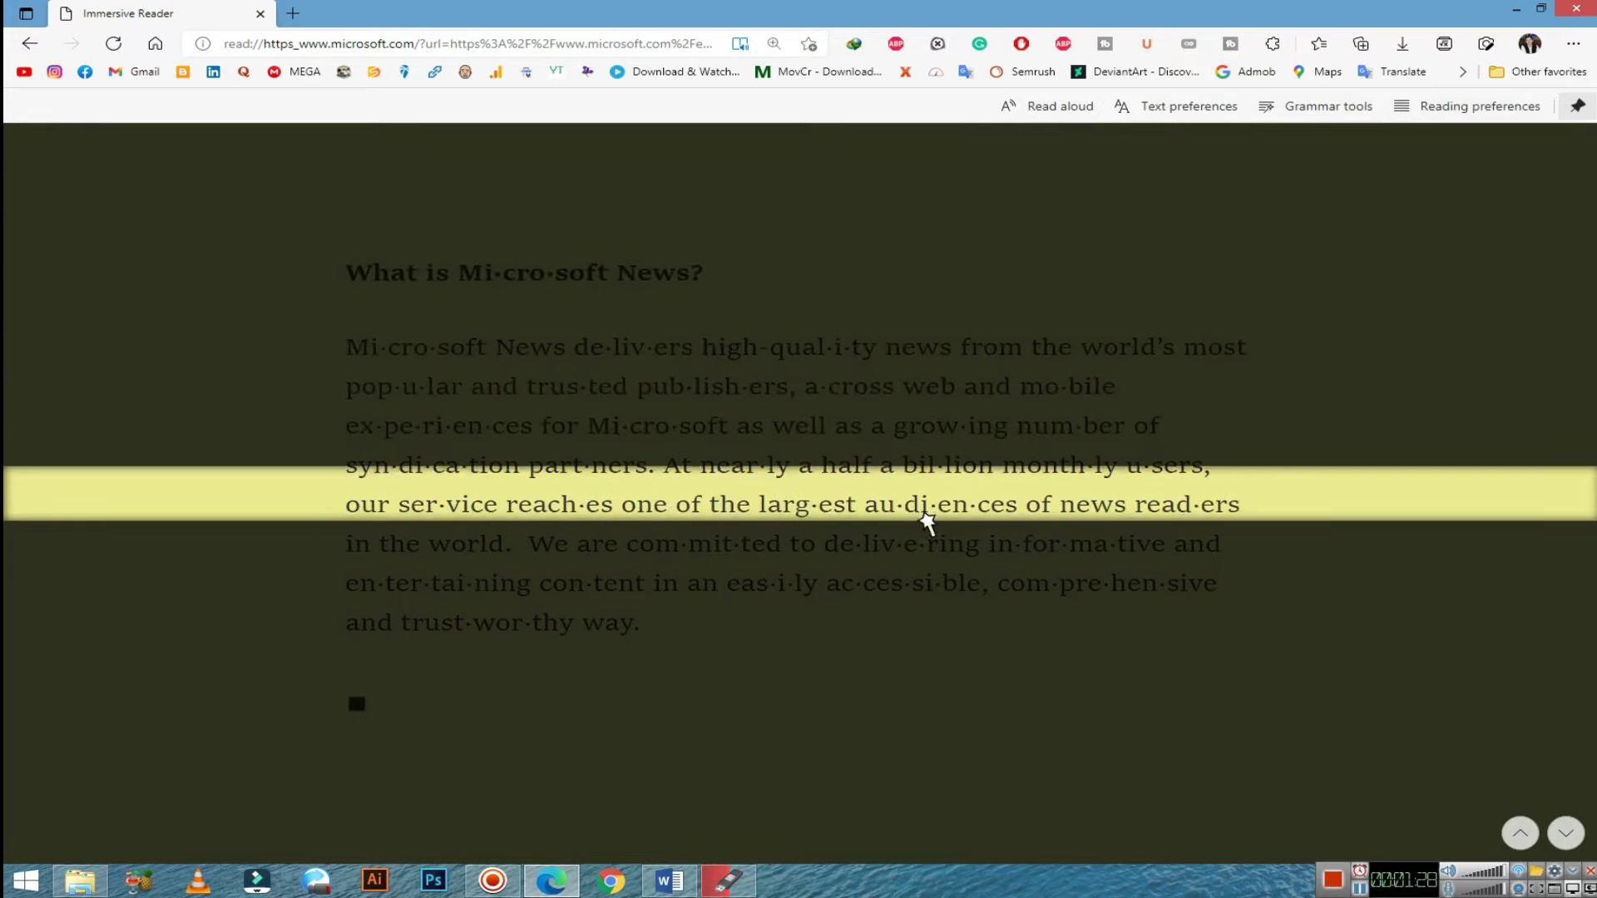
pyautogui.scroll(5, 915, 512)
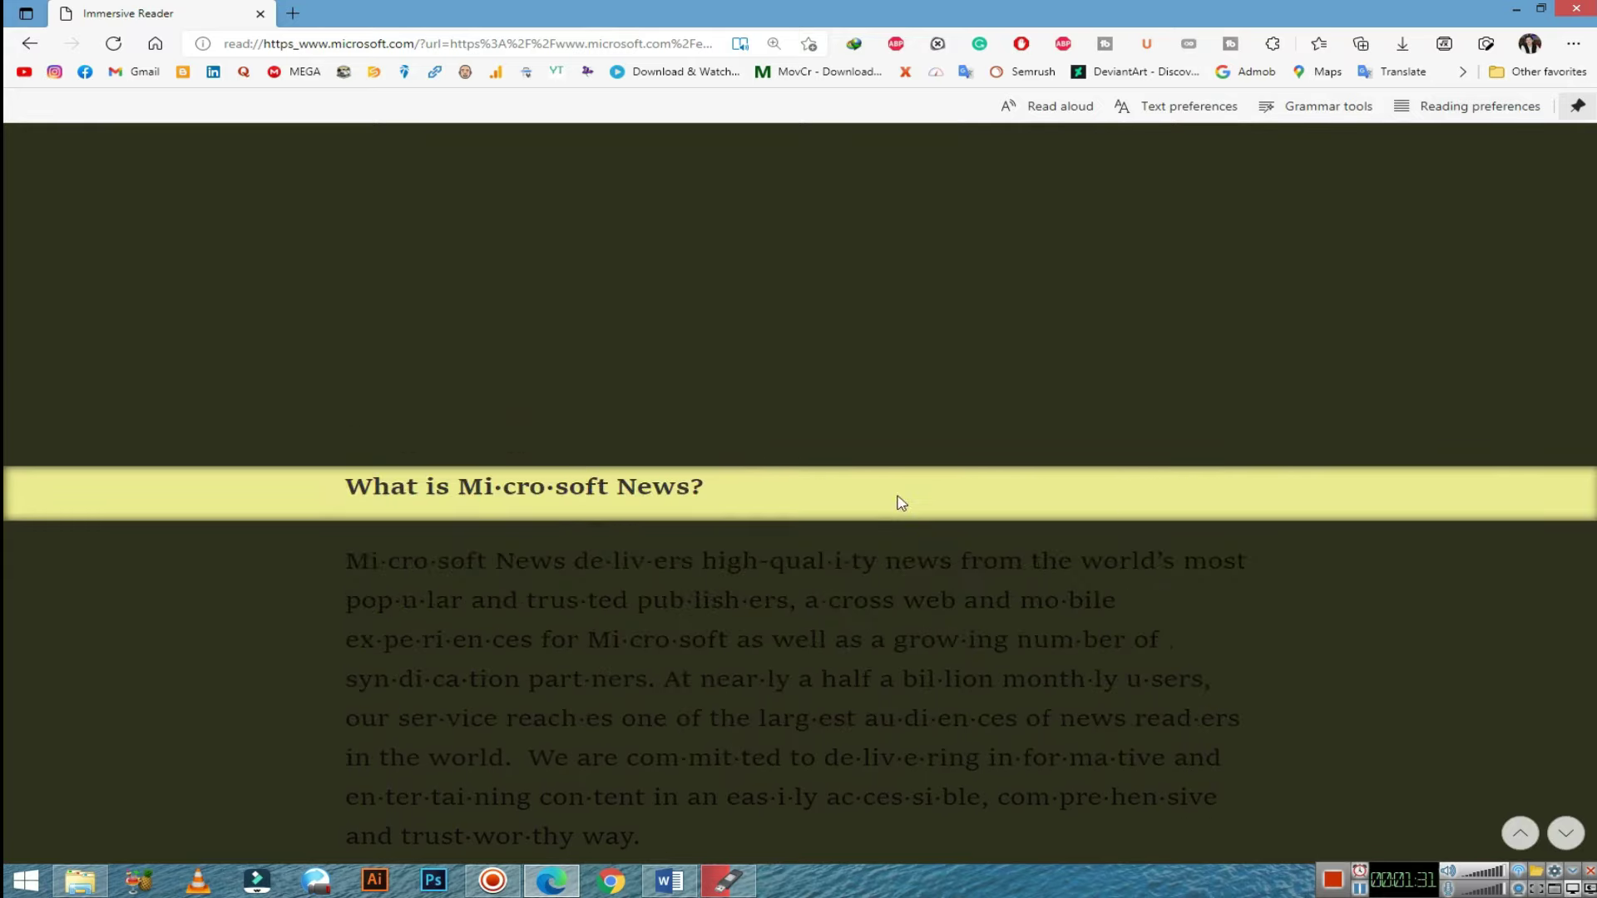
# - Keep Urdu as the translation language and translate the entire page
pyautogui.click(1446, 108)
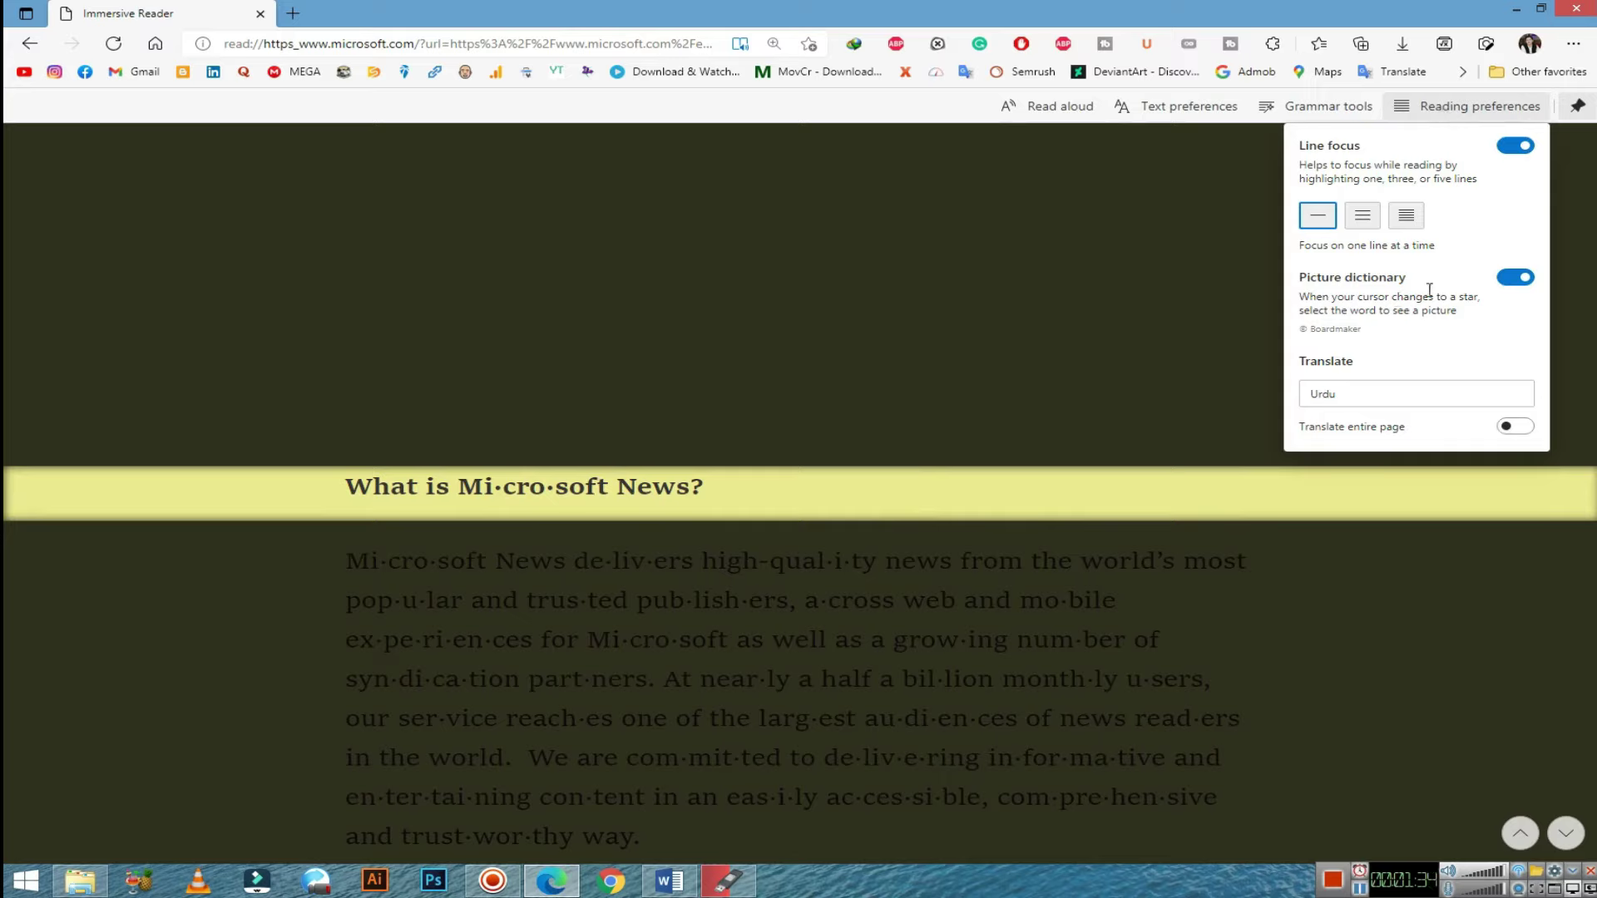
pyautogui.click(1523, 281)
pyautogui.click(1343, 395)
pyautogui.click(1335, 694)
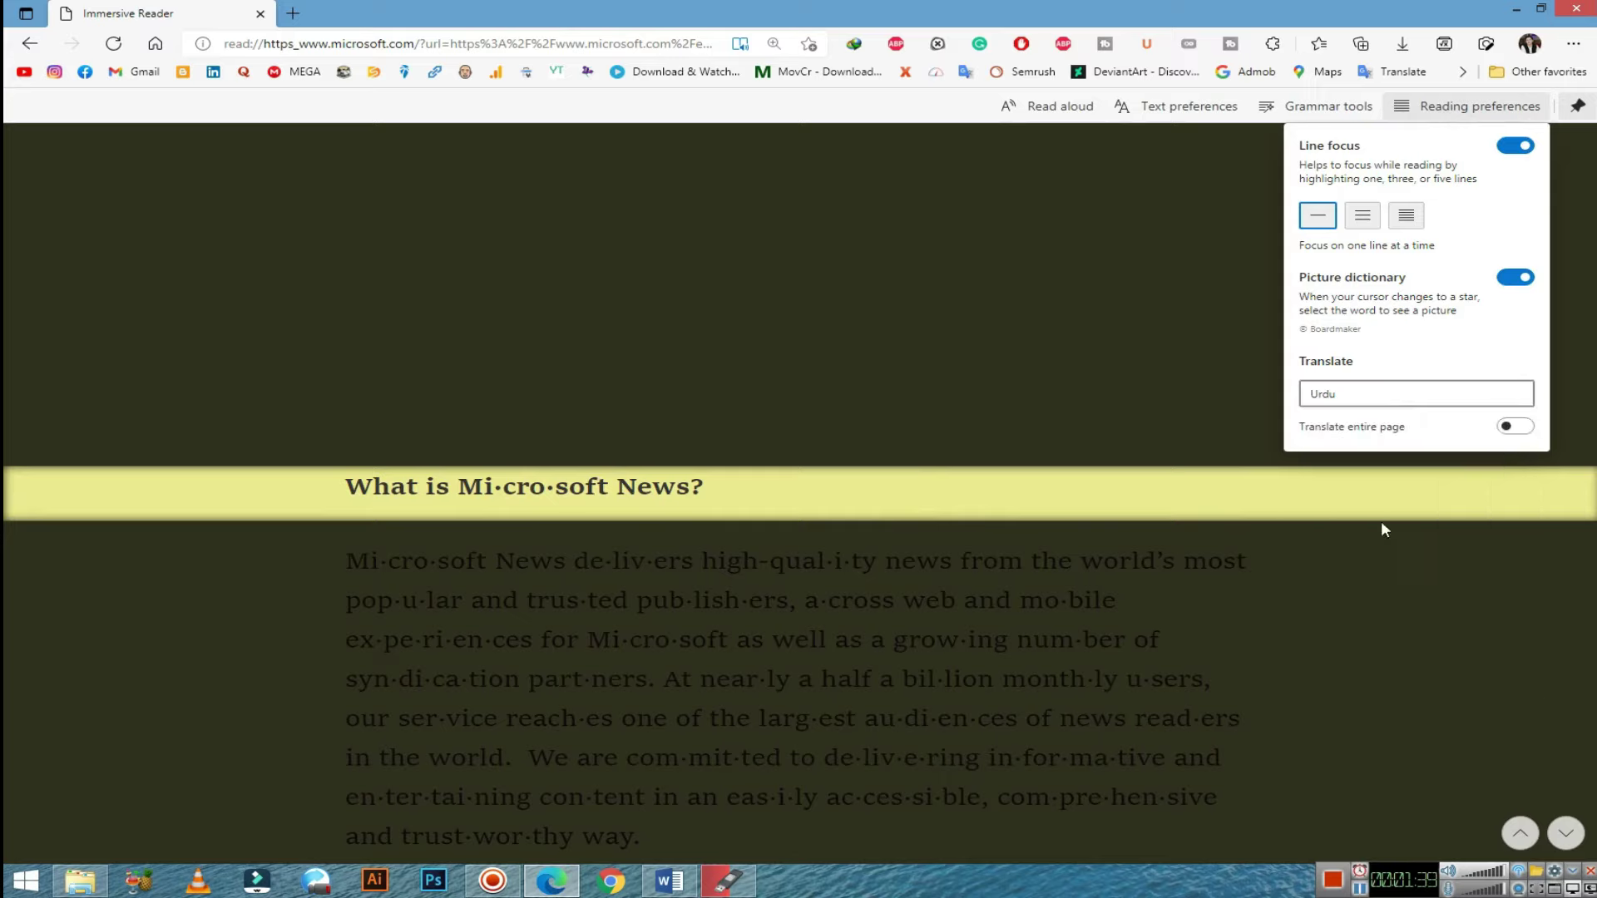
pyautogui.click(1522, 429)
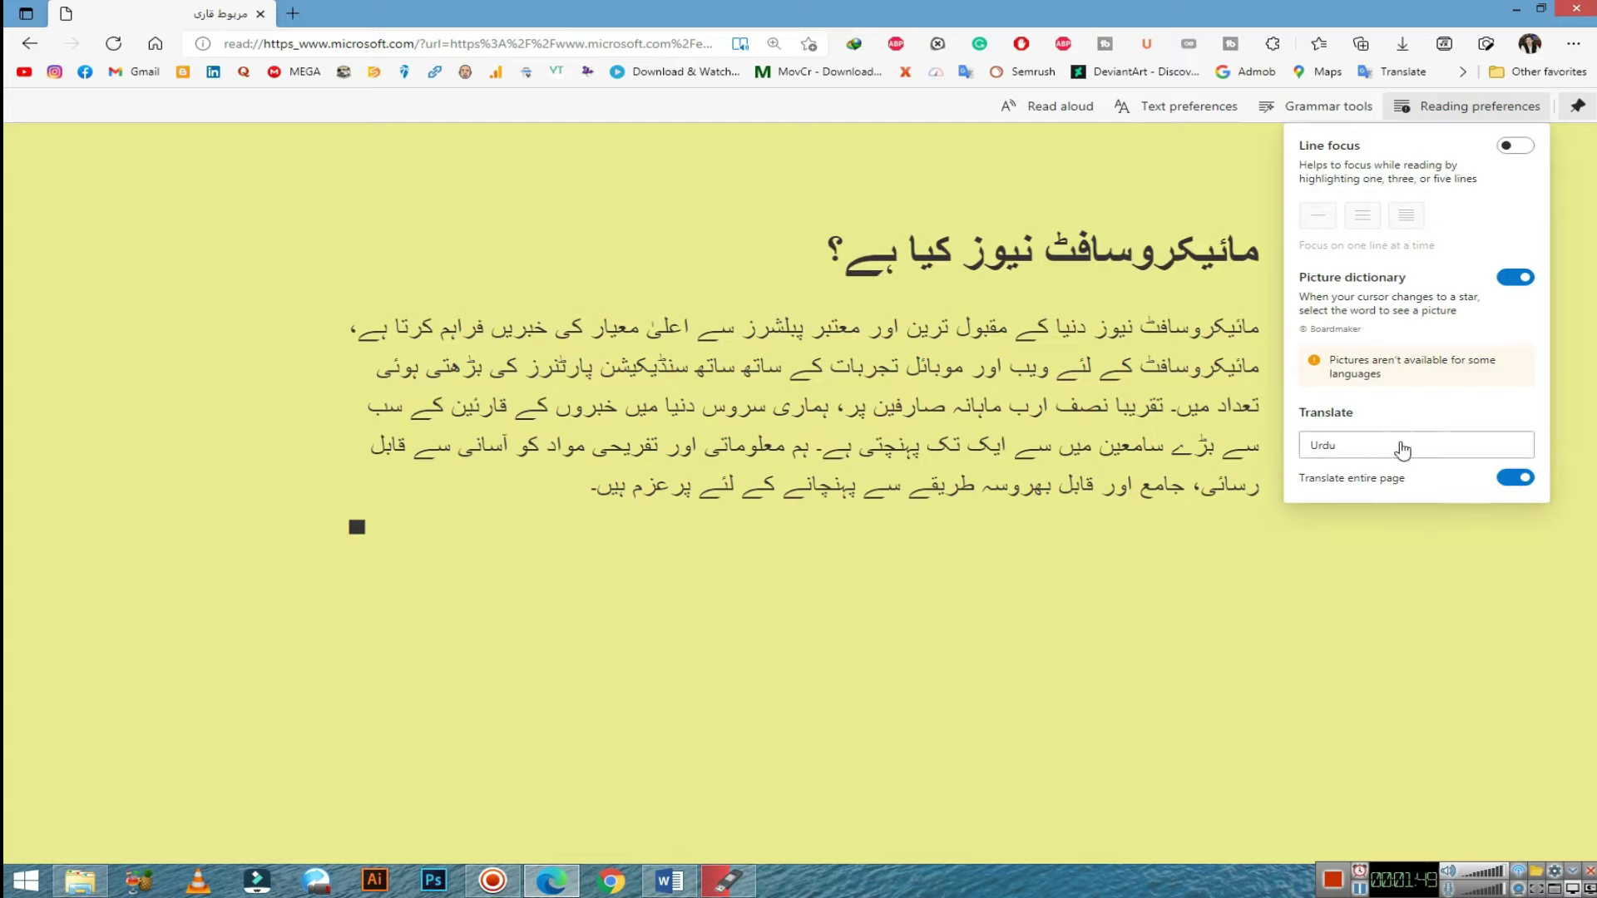
# - Change the translation language to English, turn off translation of the entire page, and close the reading preferences
pyautogui.click(1403, 451)
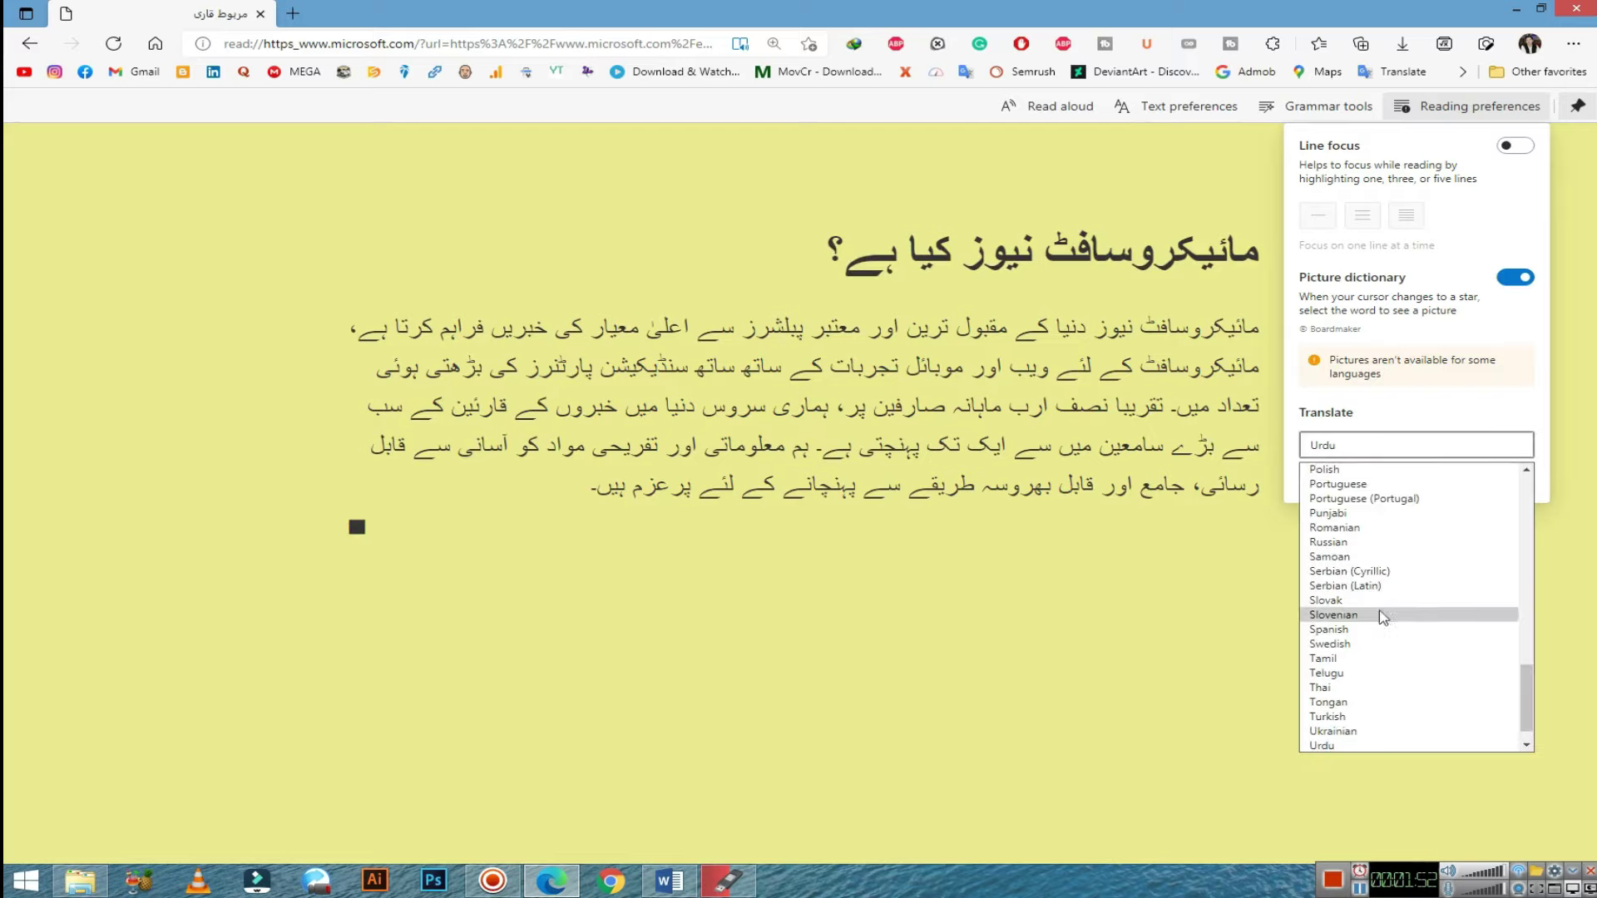
pyautogui.scroll(13, 1404, 724)
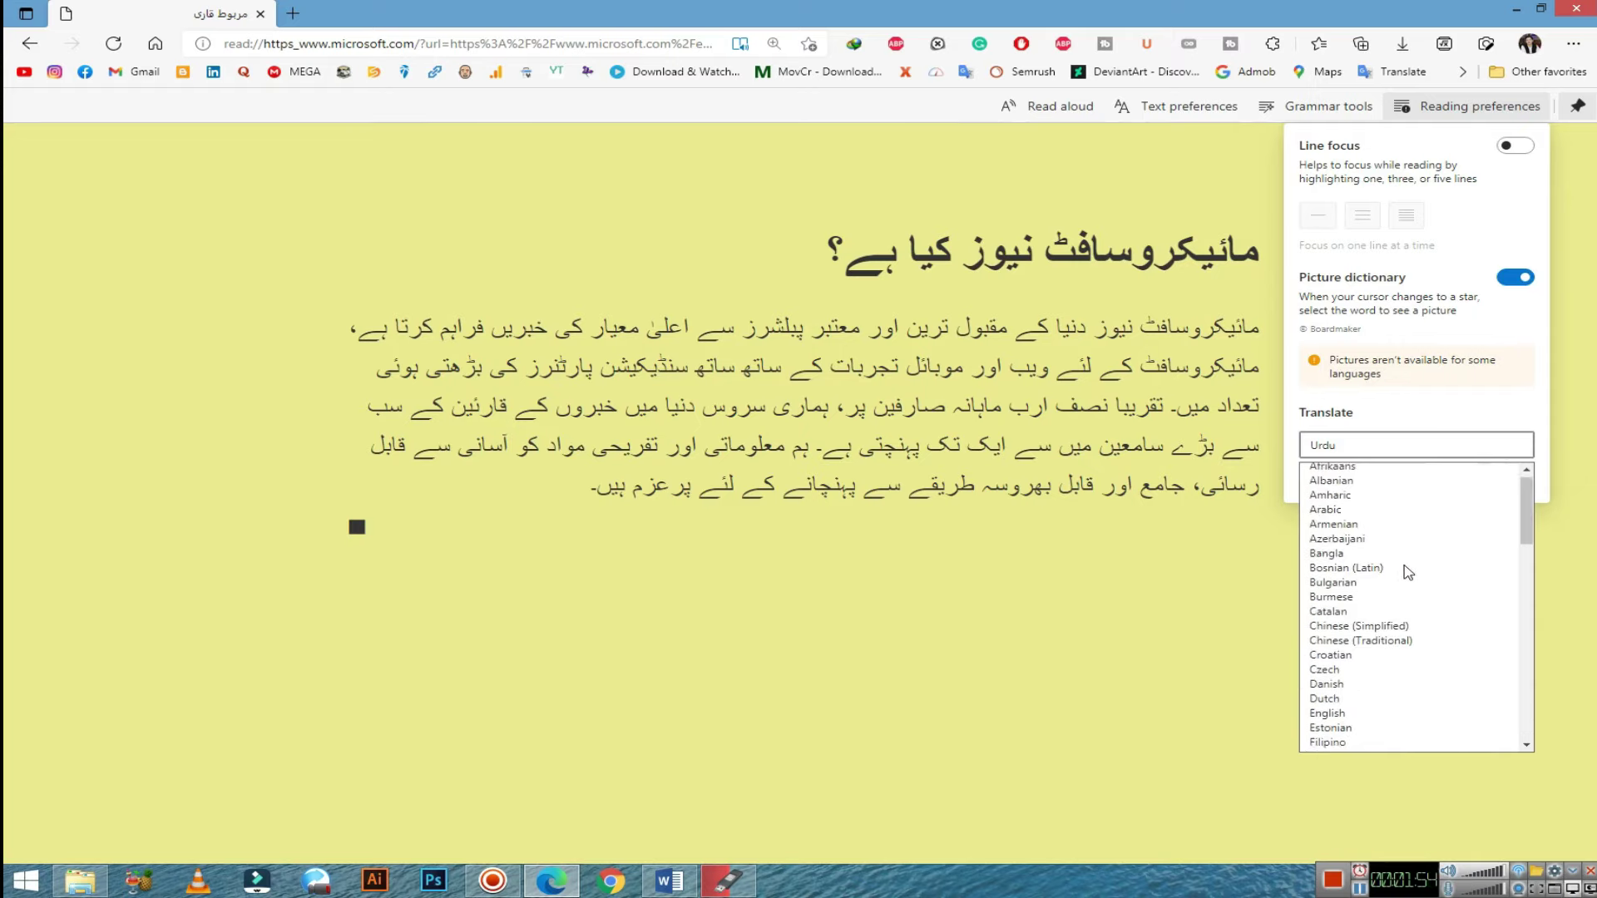
pyautogui.click(1359, 586)
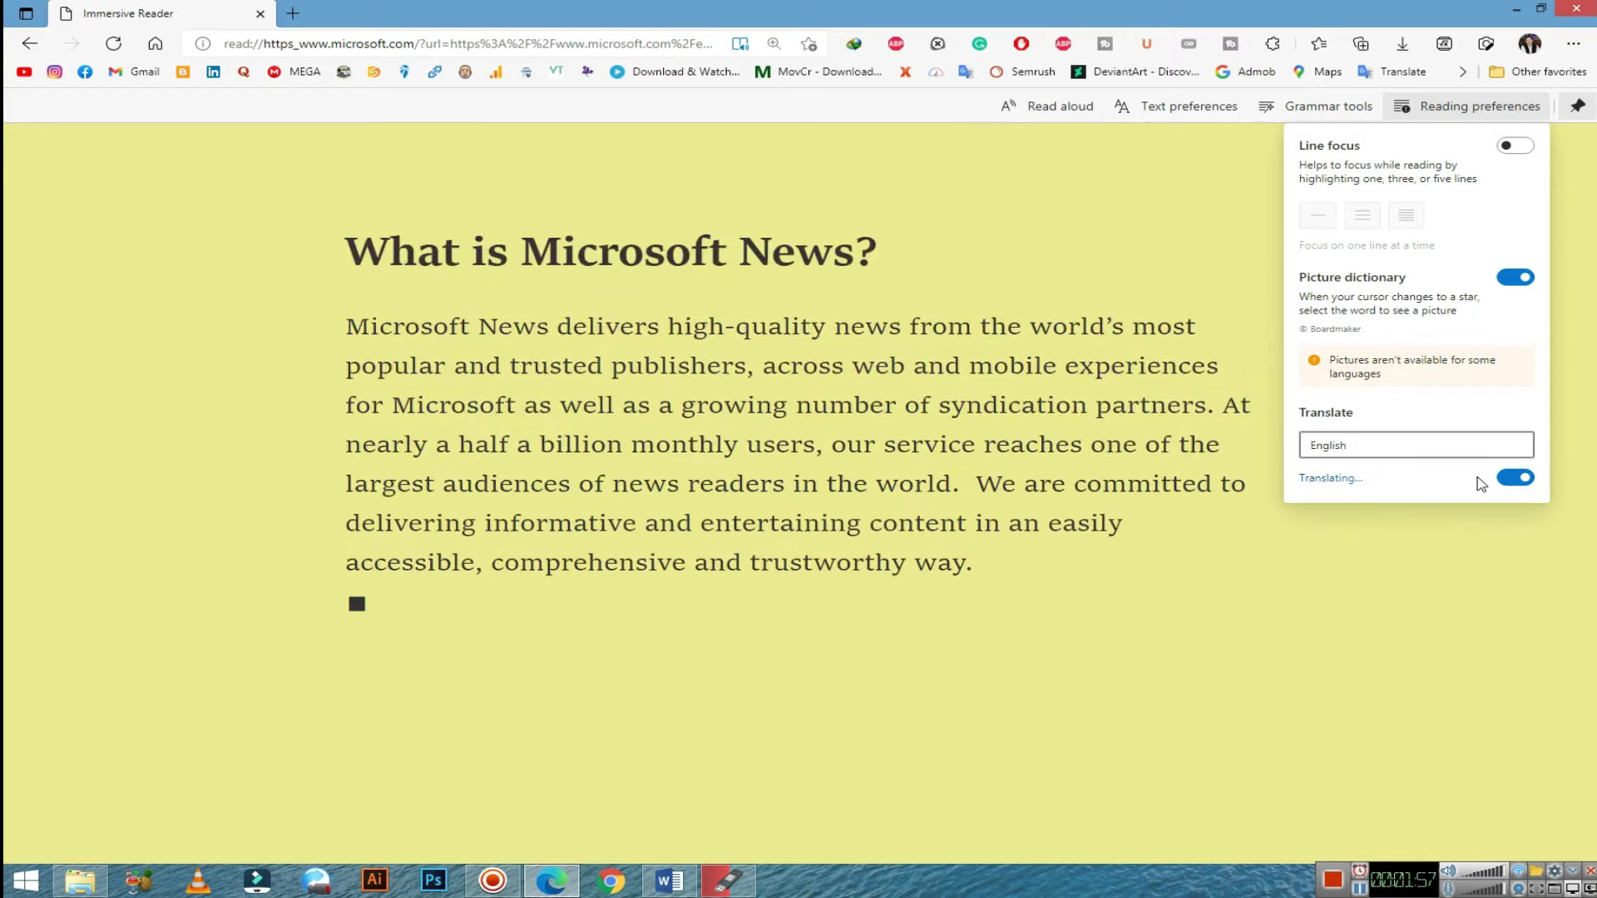
pyautogui.click(1501, 428)
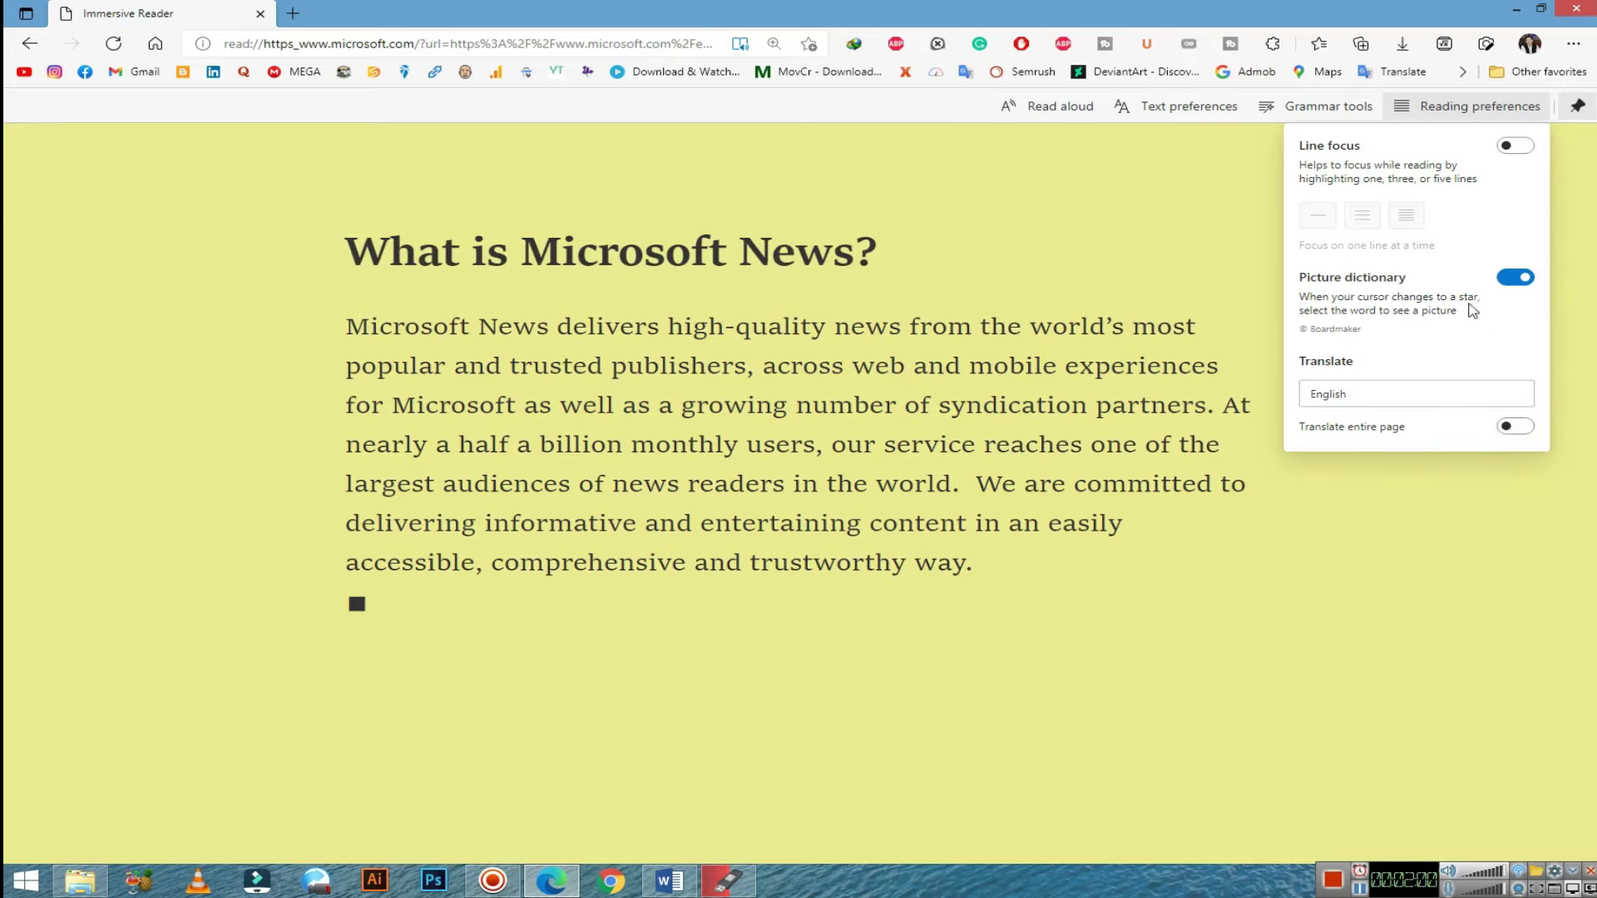
pyautogui.click(1190, 213)
# - Unpin and repin the Immersive Reader toolbar, and review the text preferences, grammar tools and reading preferences
pyautogui.click(1579, 108)
pyautogui.click(1578, 108)
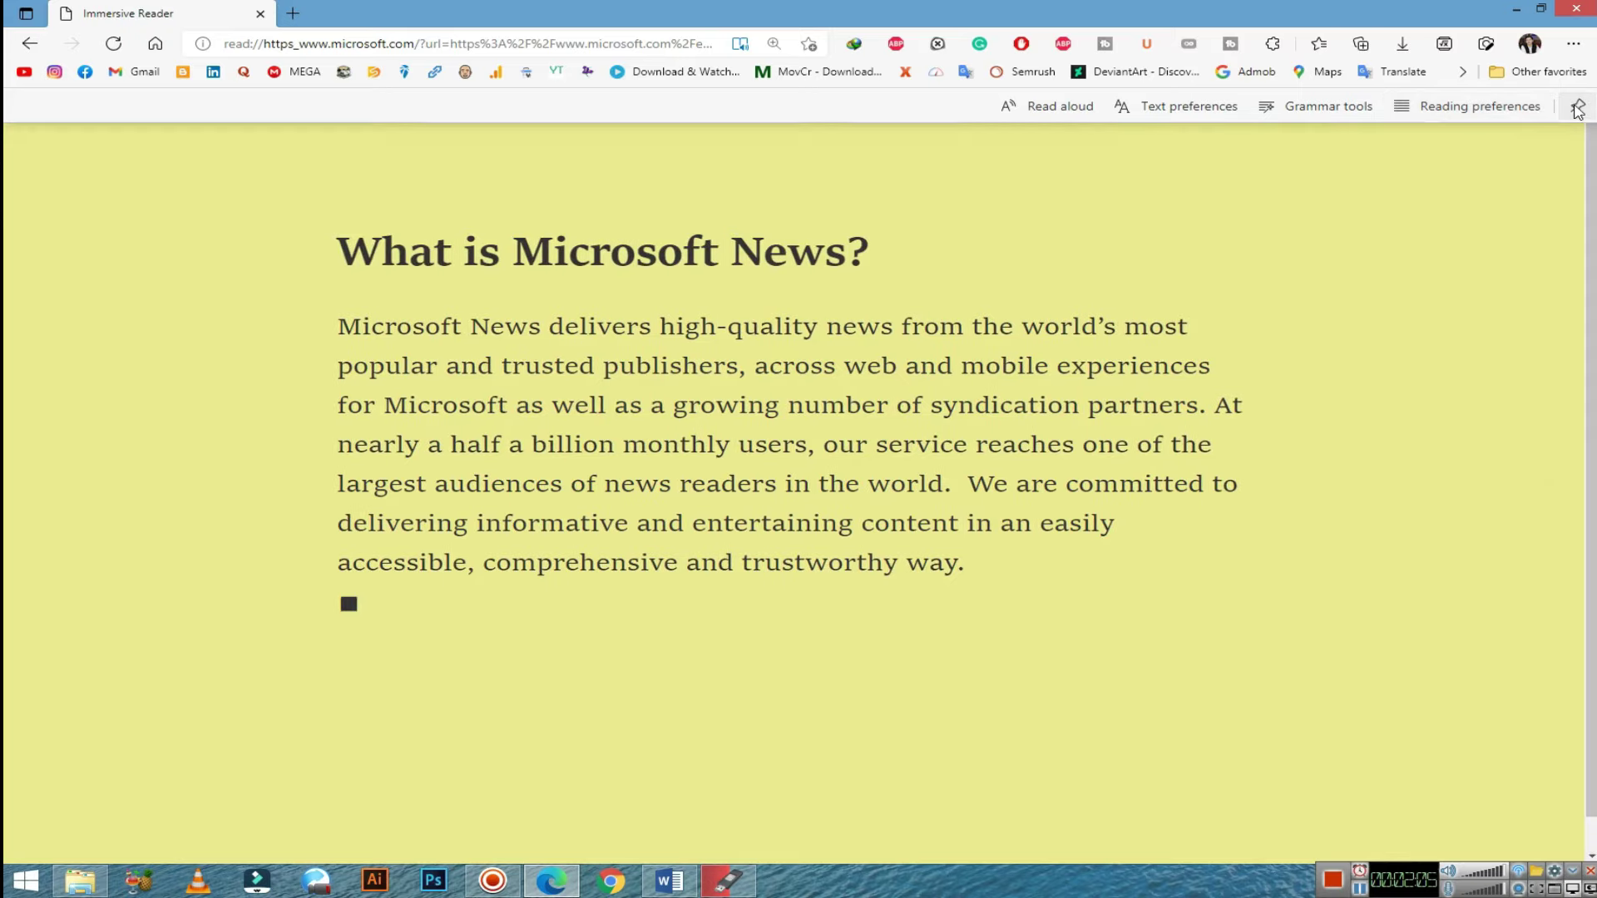
pyautogui.click(1154, 111)
pyautogui.click(1314, 114)
pyautogui.click(1426, 117)
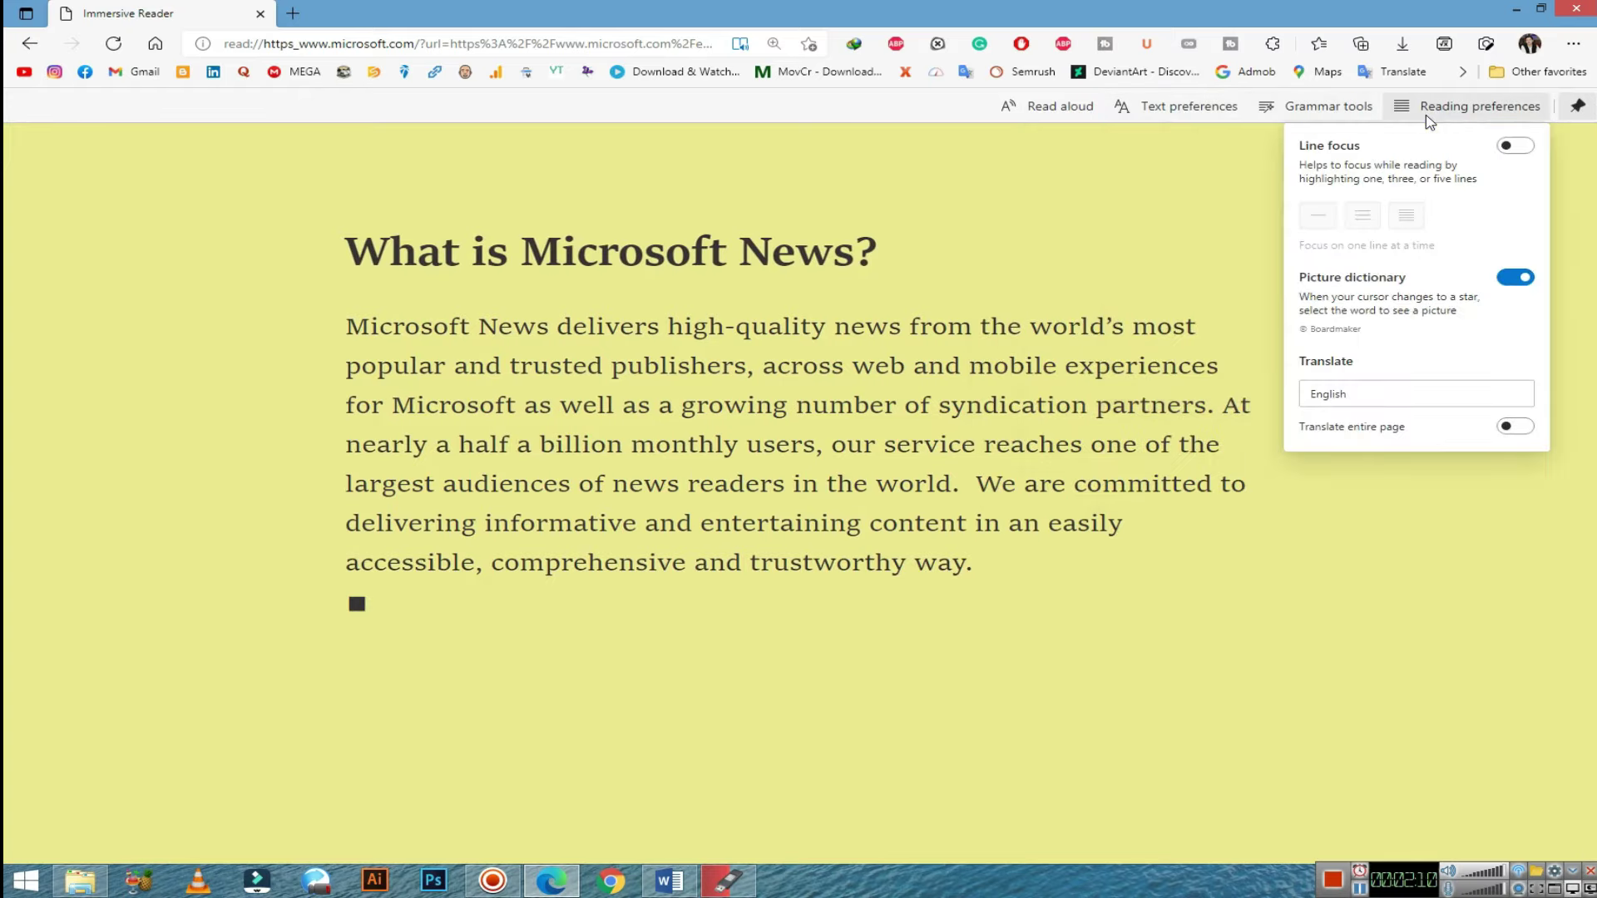
pyautogui.click(894, 251)
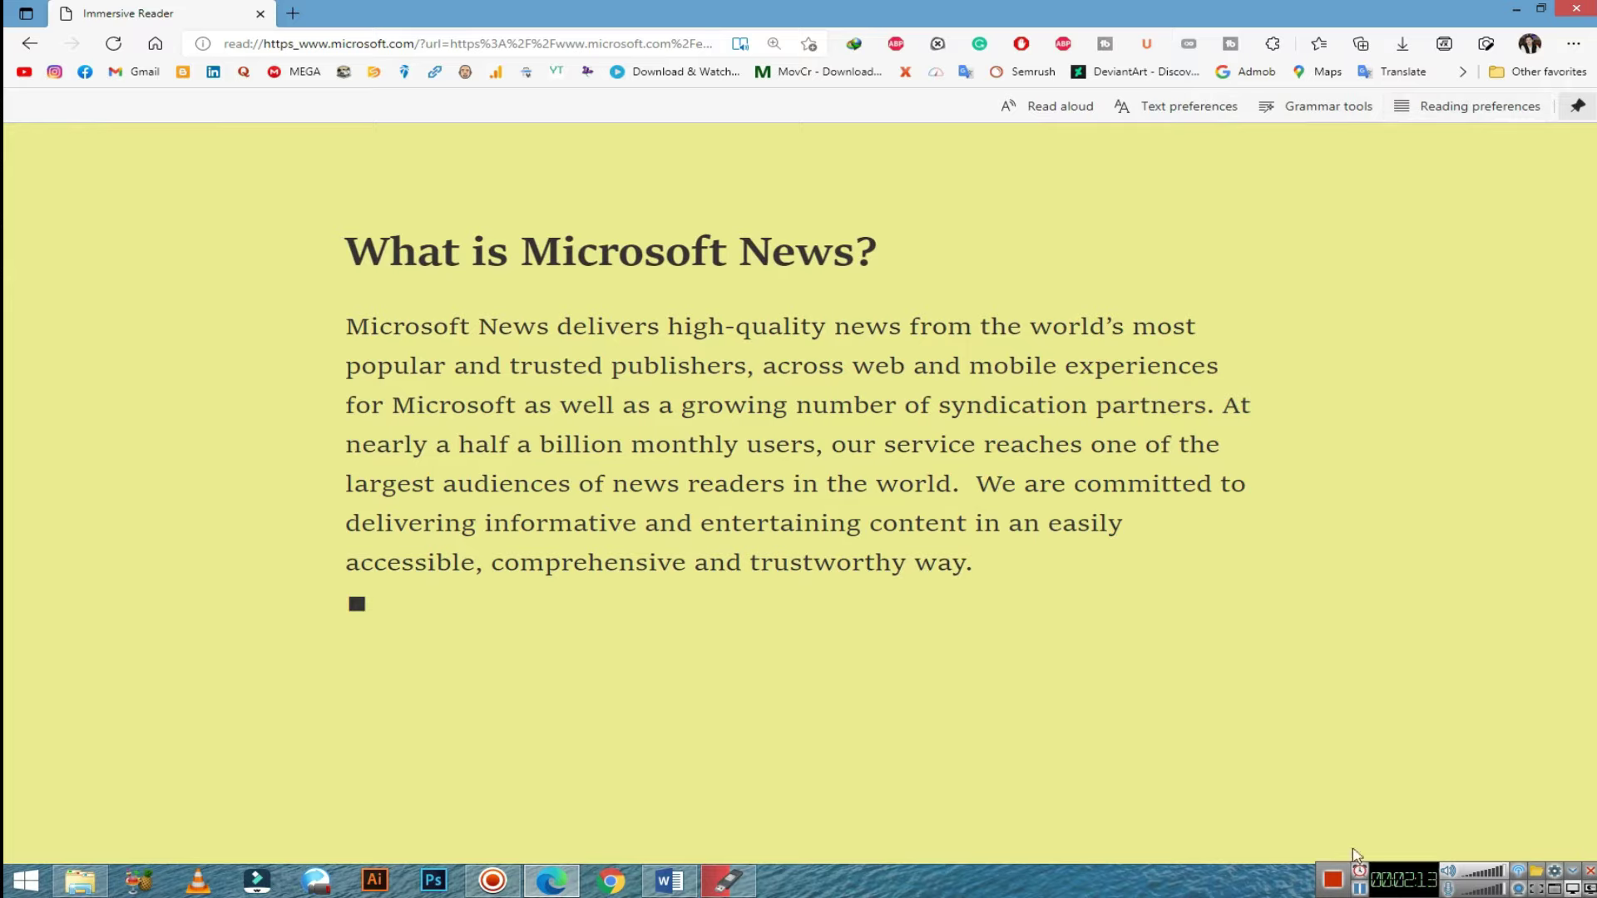
pyautogui.click(1359, 888)
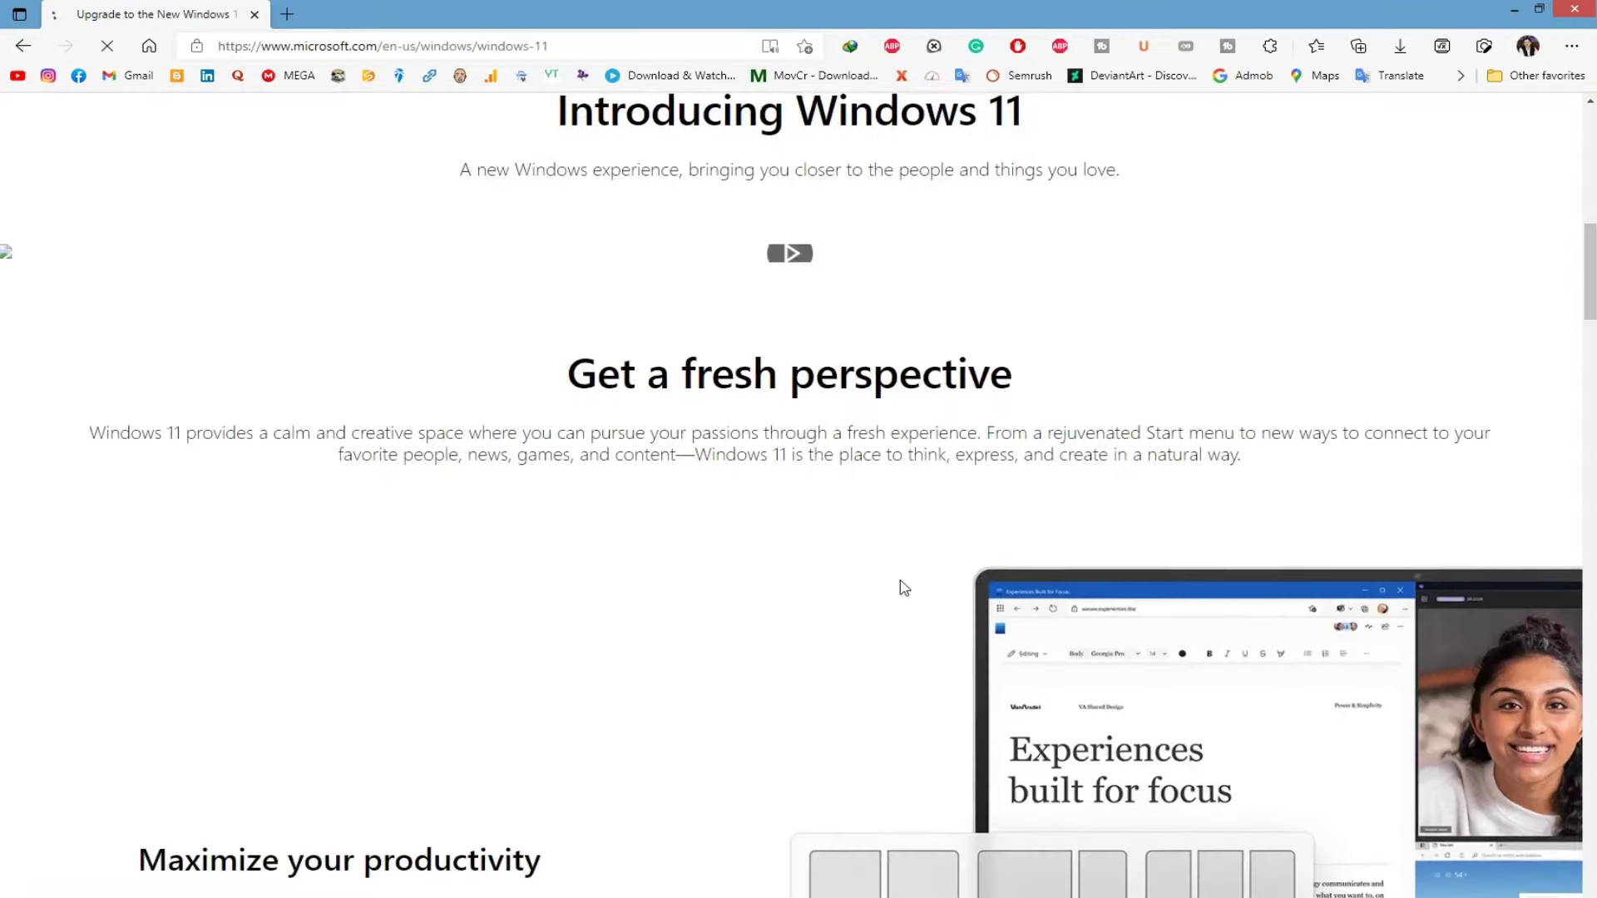
# - Take a full-page Web capture of the Windows 11 page on microsoft.com
pyautogui.scroll(-6, 903, 589)
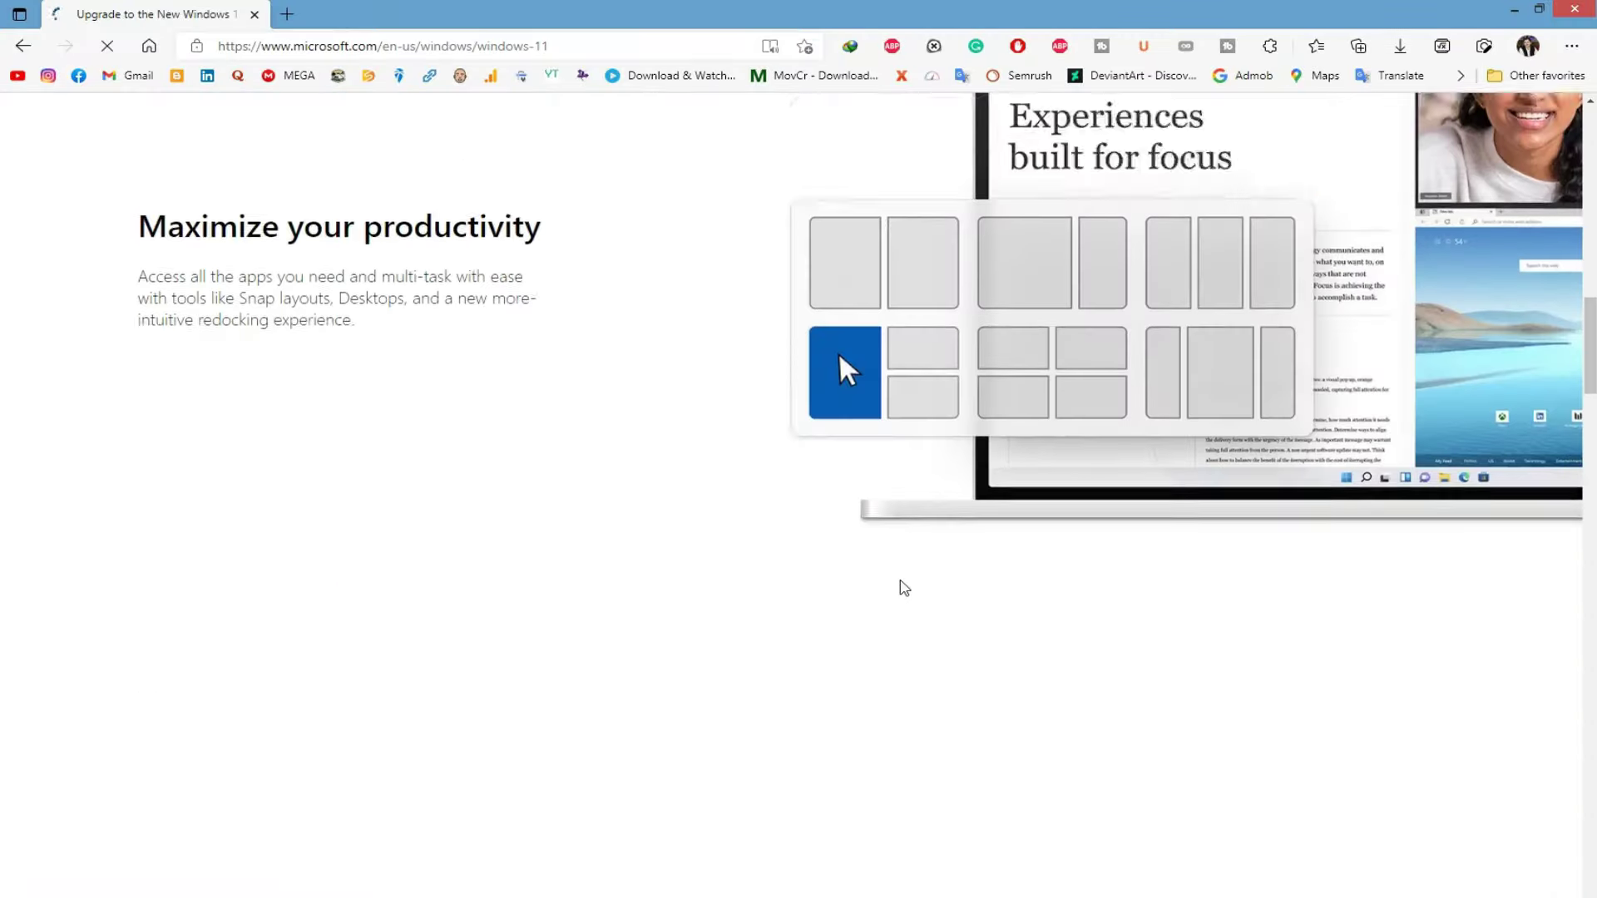
pyautogui.scroll(4, 905, 587)
pyautogui.scroll(8, 901, 581)
pyautogui.scroll(-7, 901, 581)
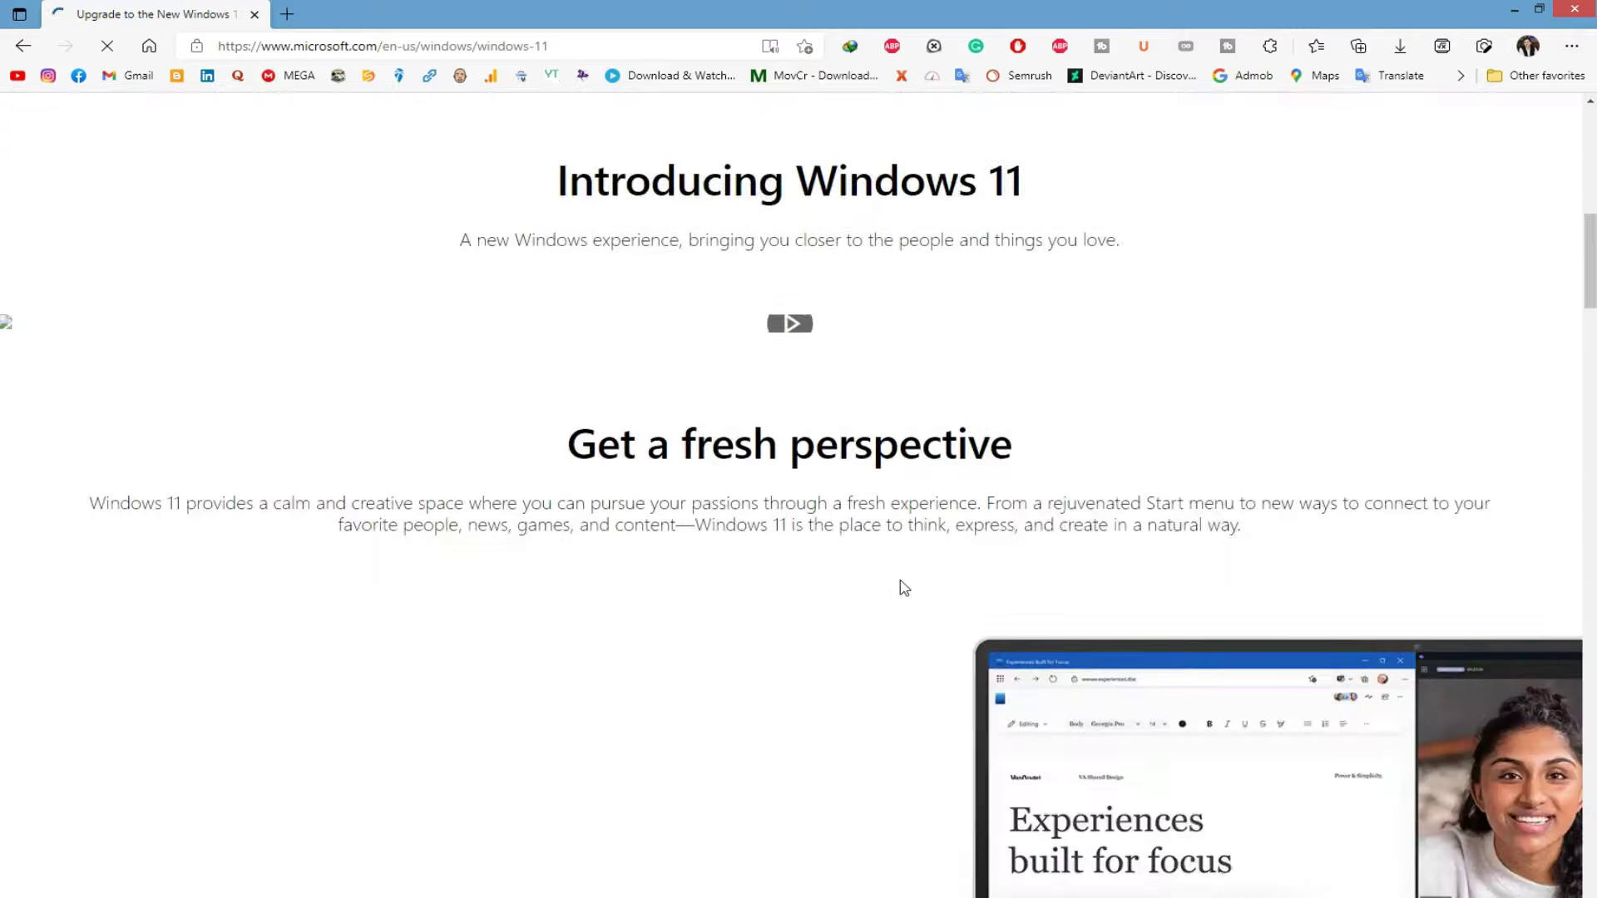
pyautogui.scroll(3, 901, 580)
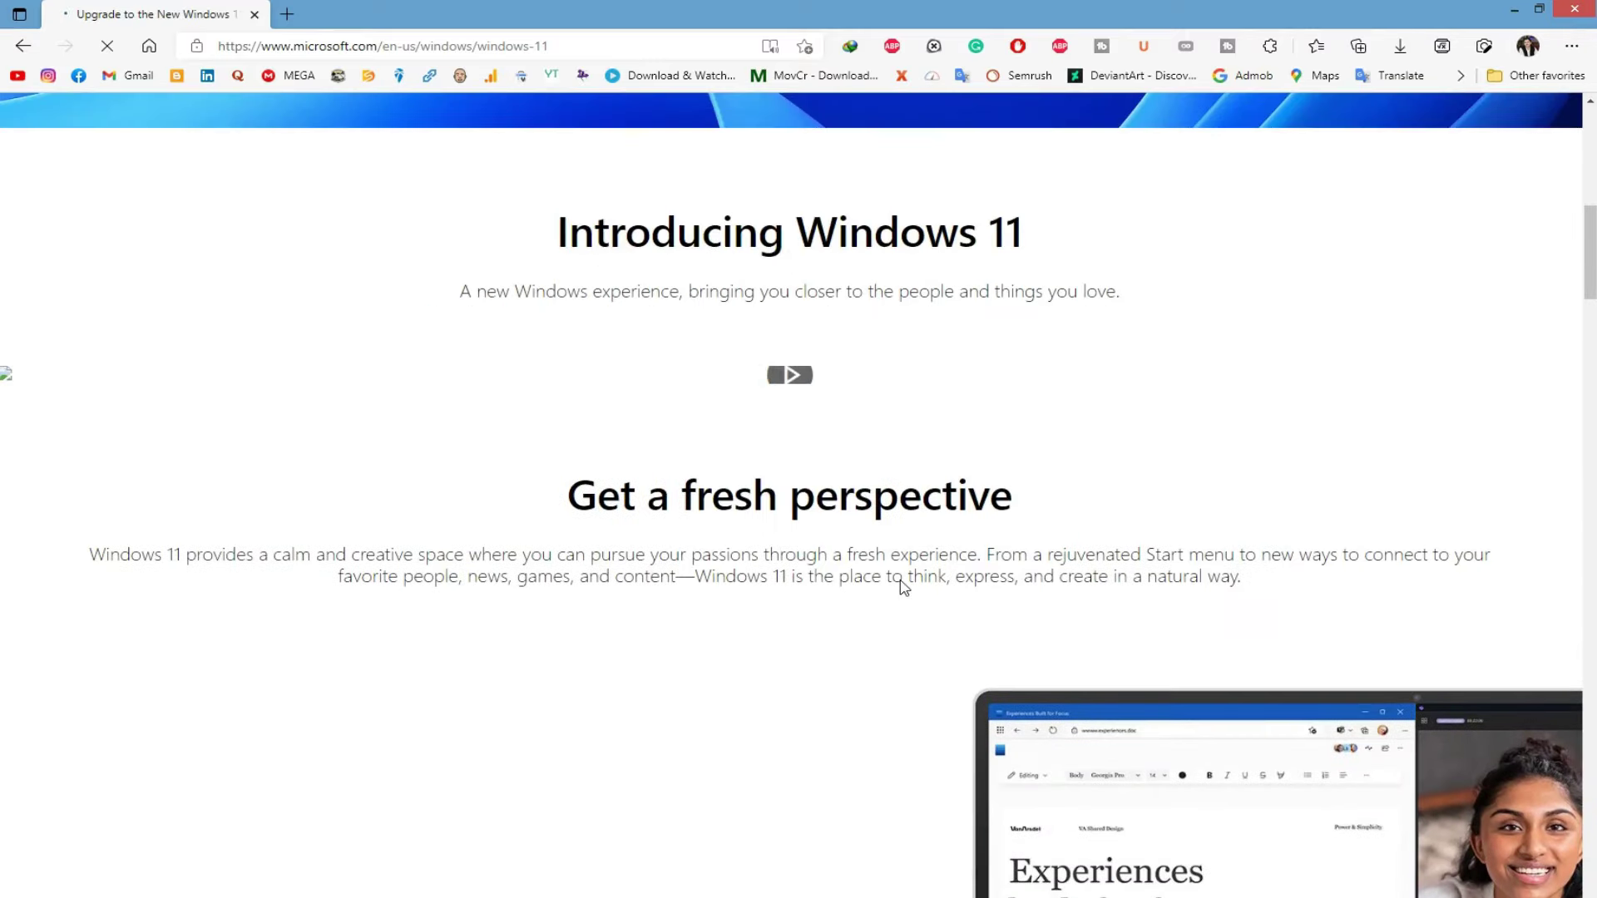
pyautogui.click(1443, 46)
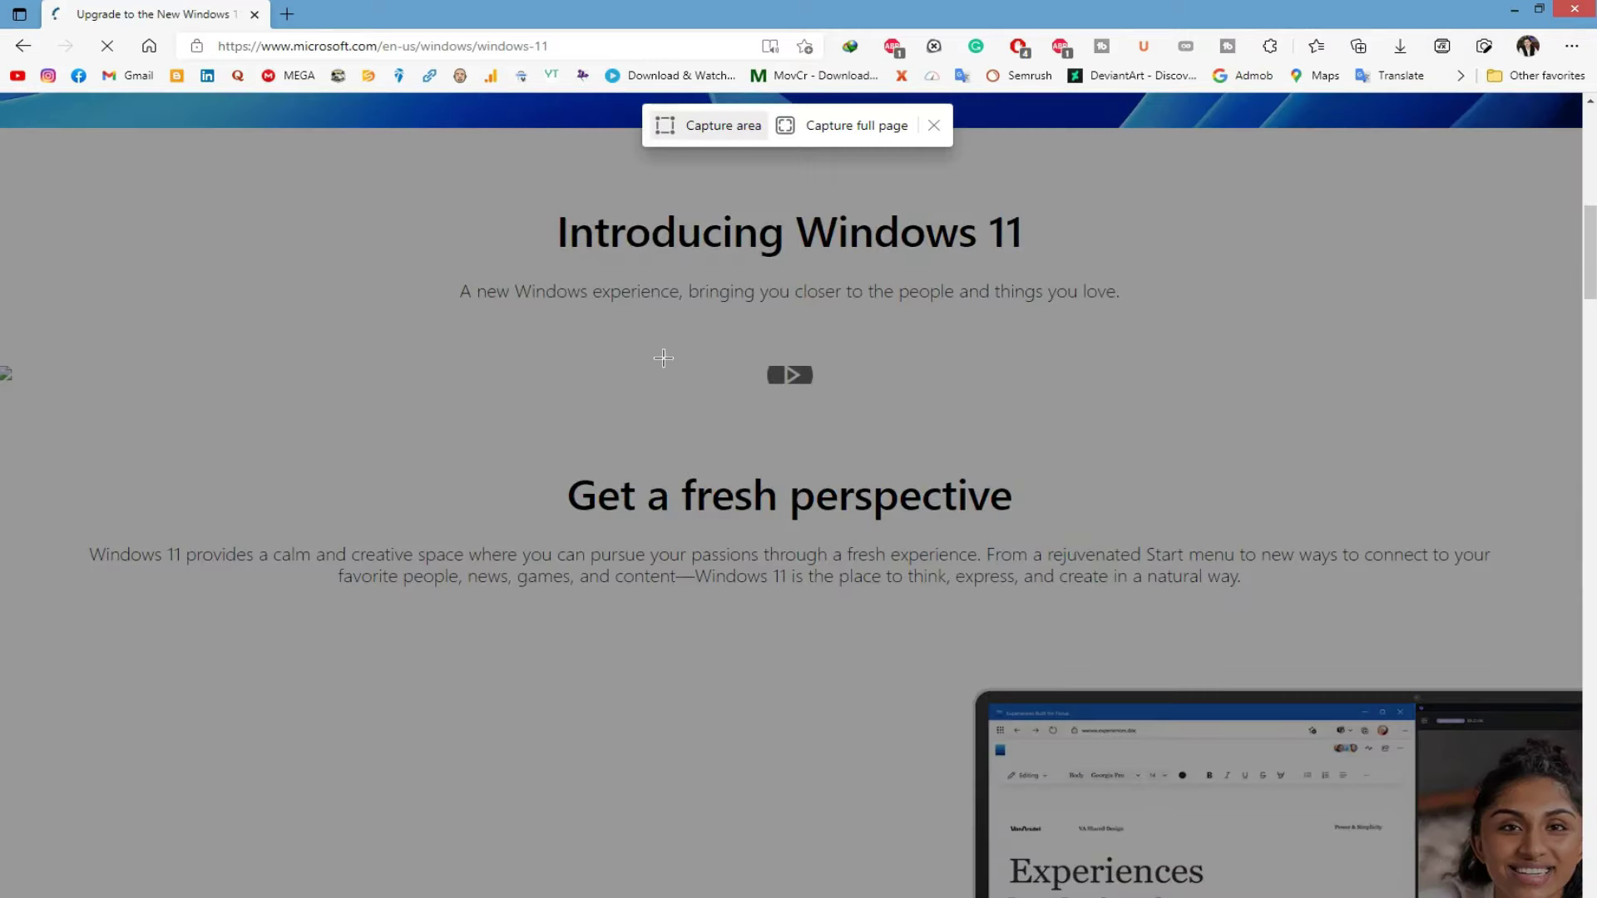
pyautogui.click(853, 129)
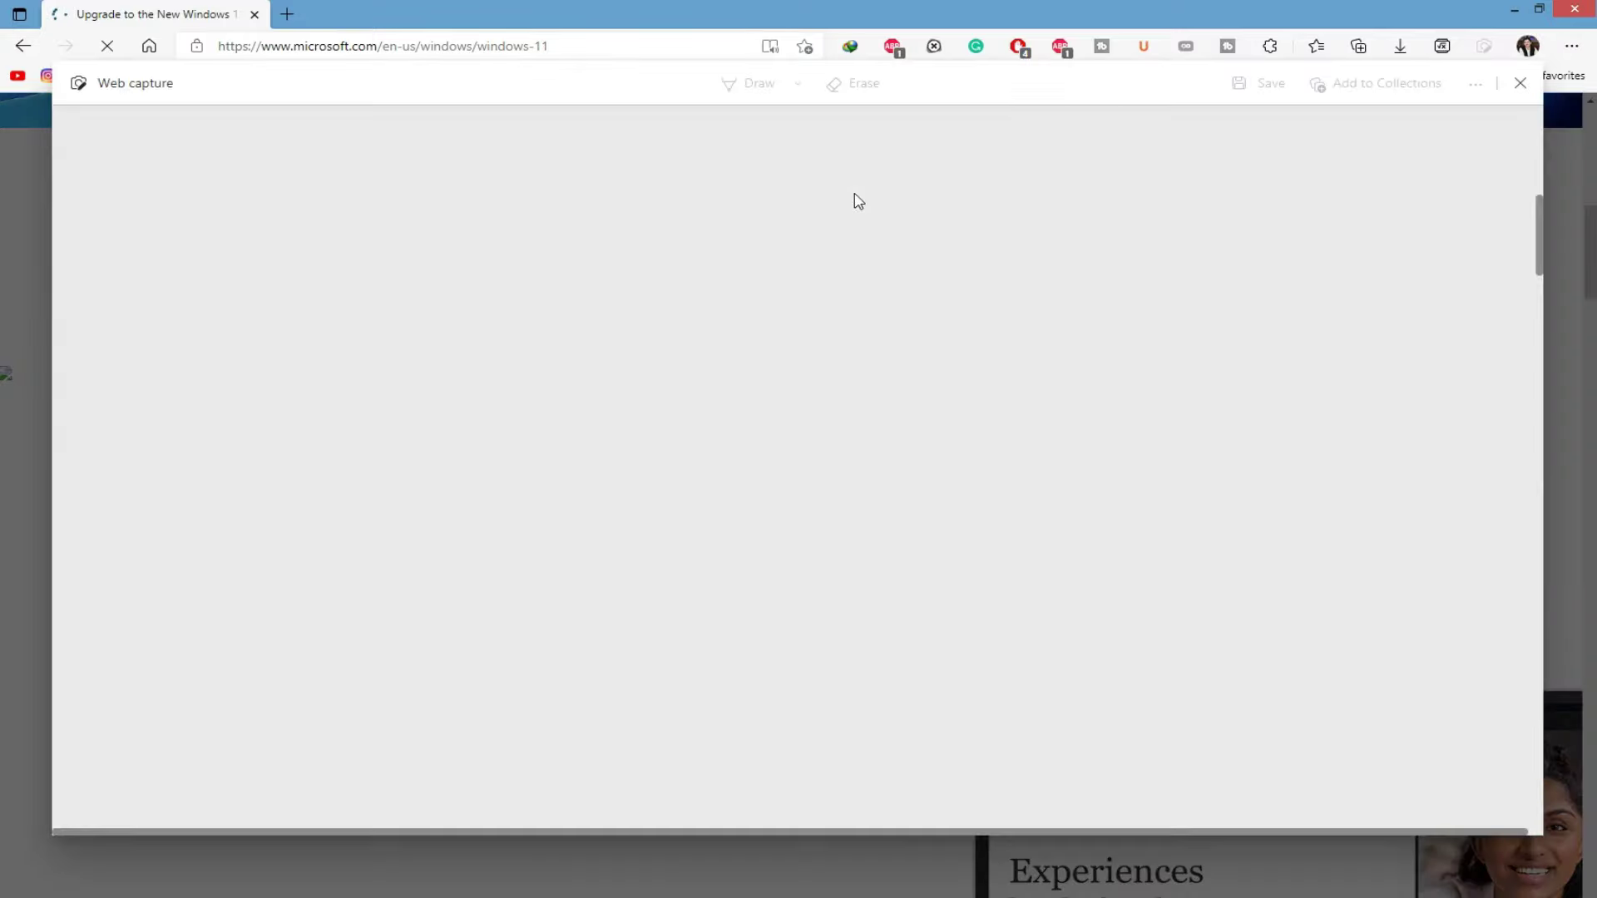
# - Look through the full-page capture of the Windows 11 page and save it
pyautogui.scroll(-5, 881, 328)
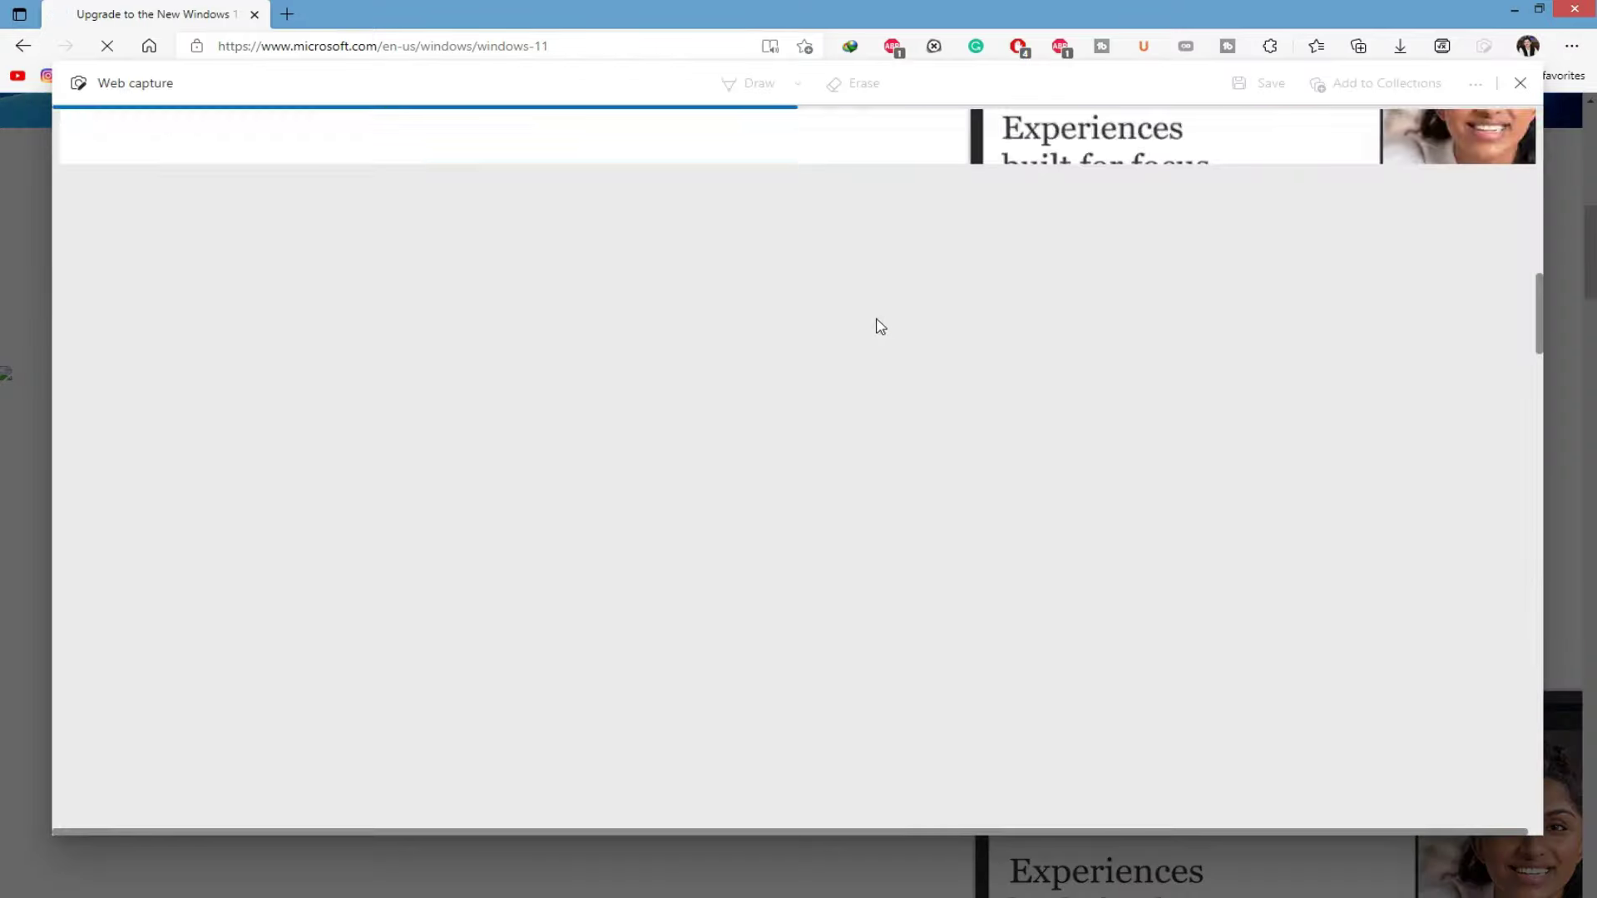
pyautogui.scroll(-3, 881, 328)
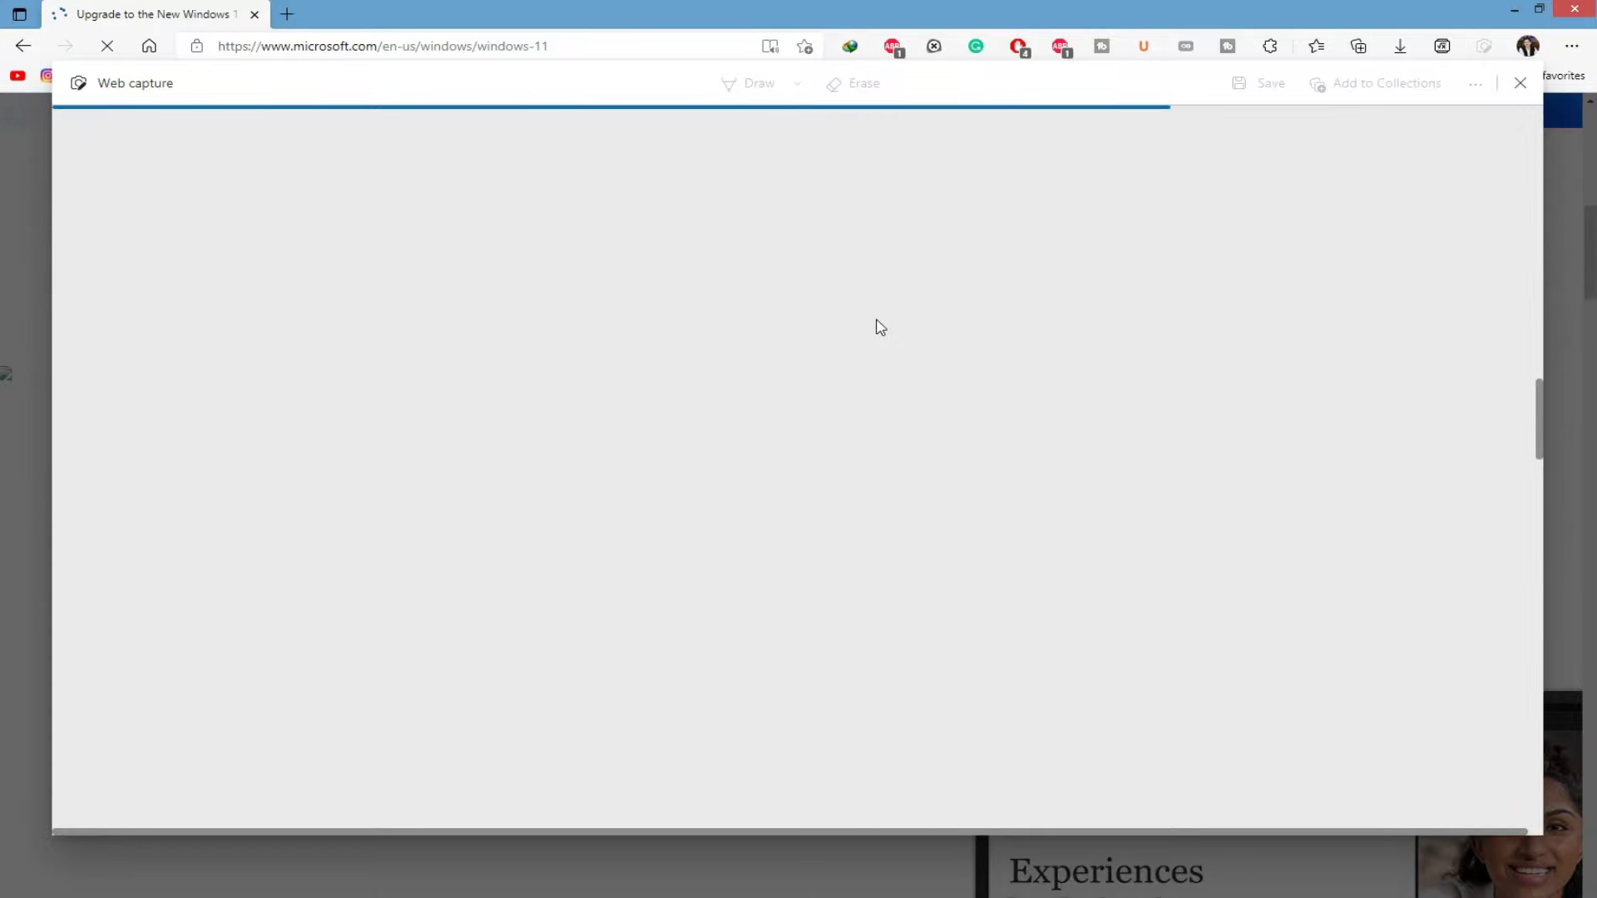
pyautogui.scroll(-3, 881, 328)
pyautogui.scroll(-15, 884, 310)
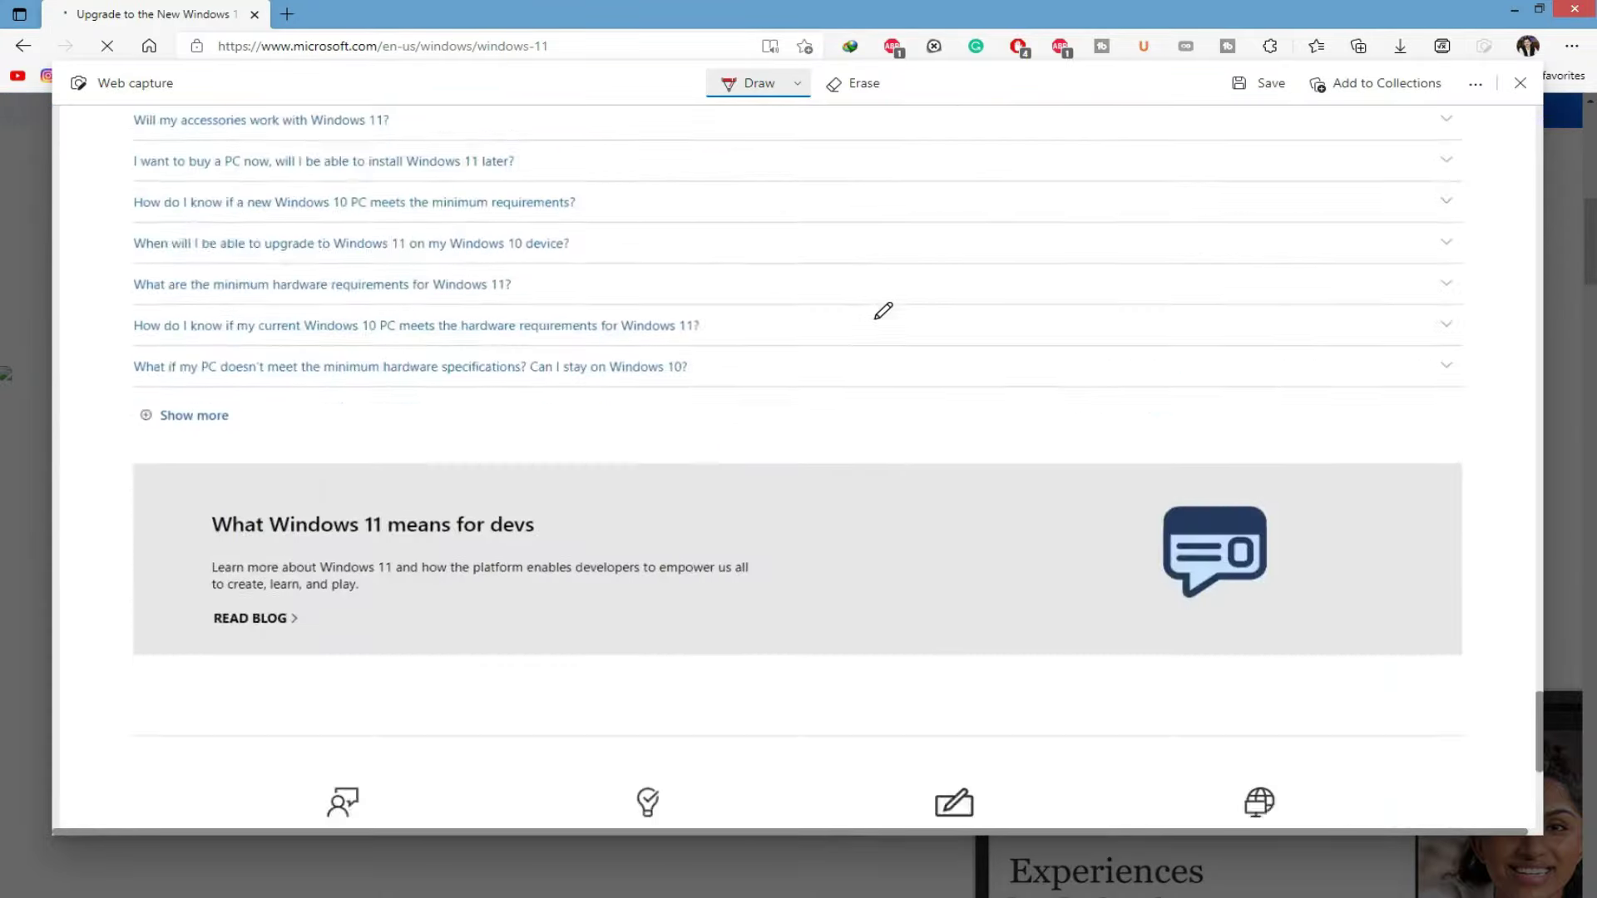
pyautogui.scroll(20, 883, 311)
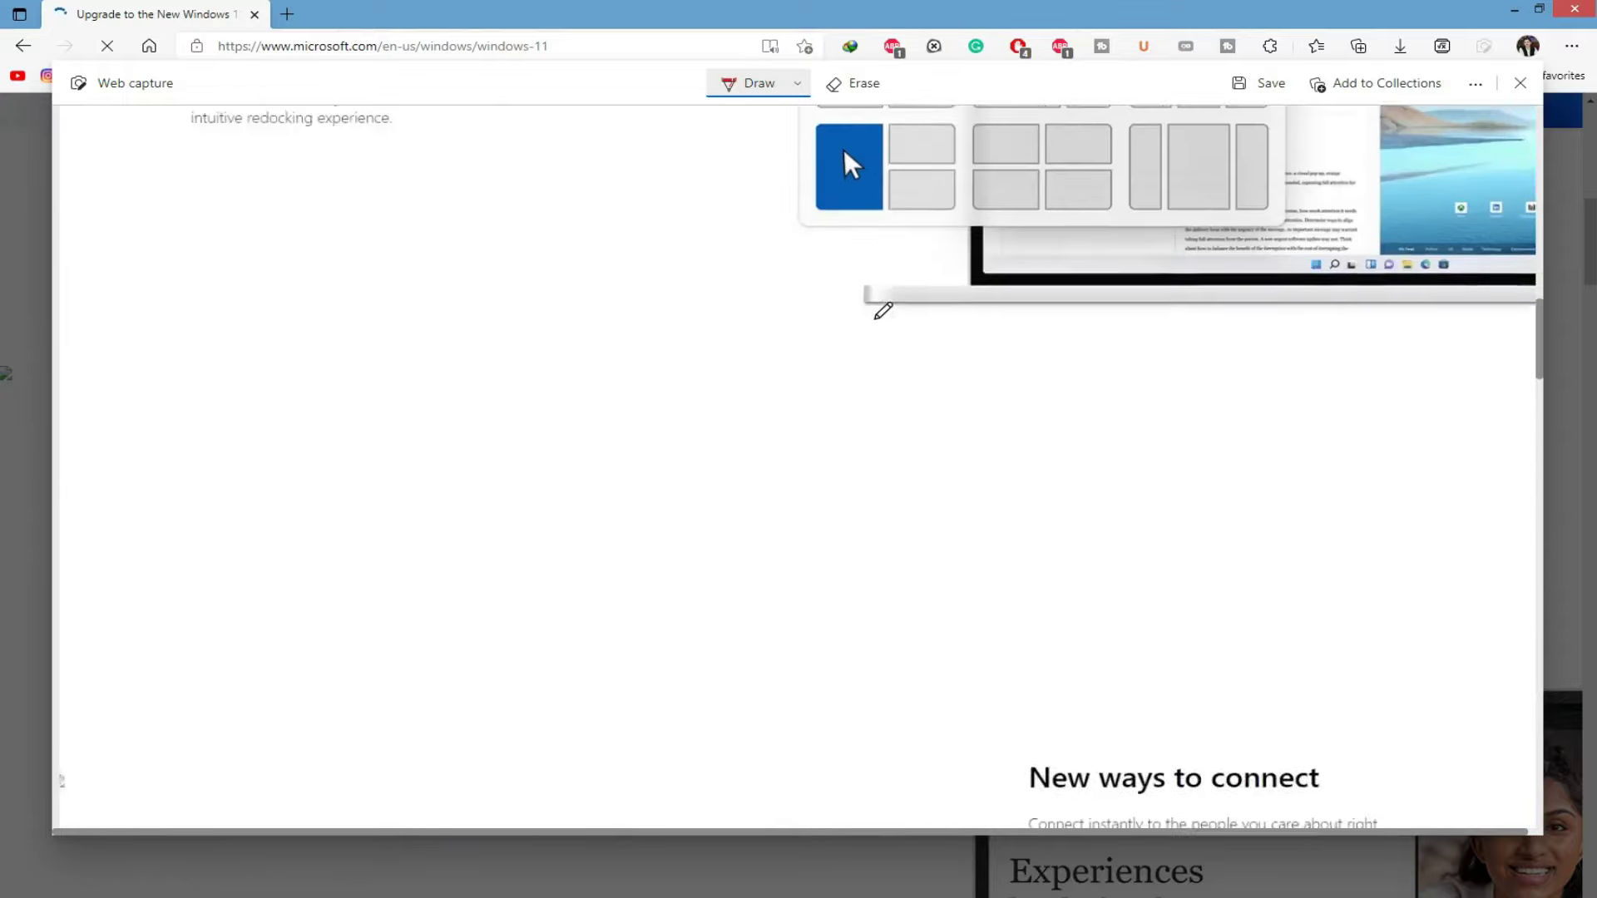
pyautogui.scroll(5, 883, 310)
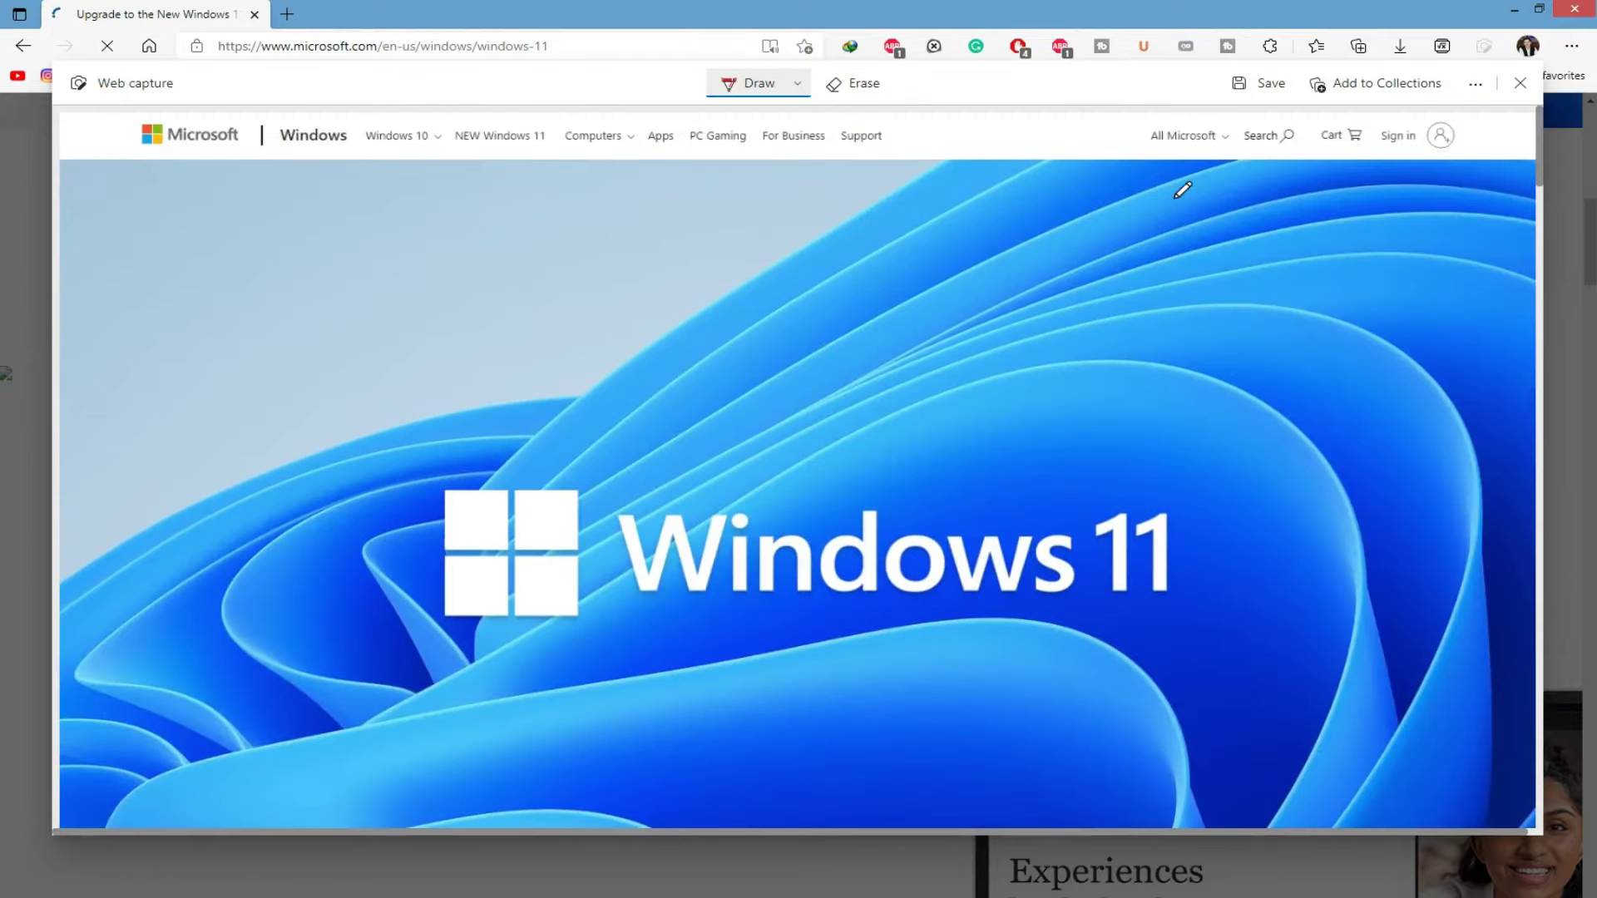
pyautogui.click(1475, 83)
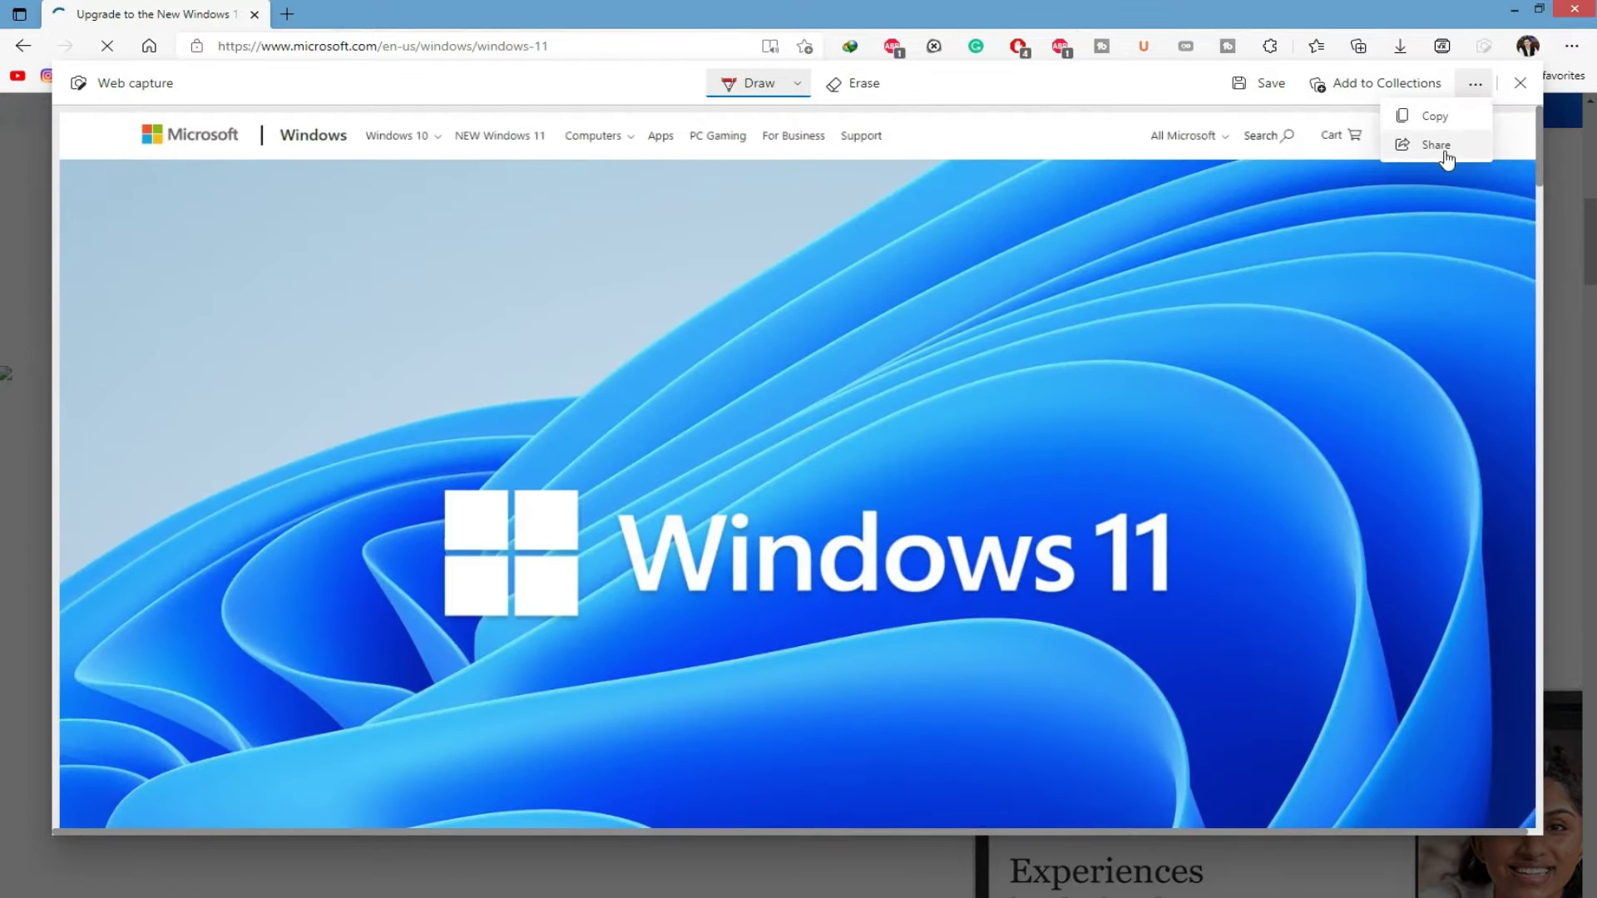
pyautogui.click(1265, 84)
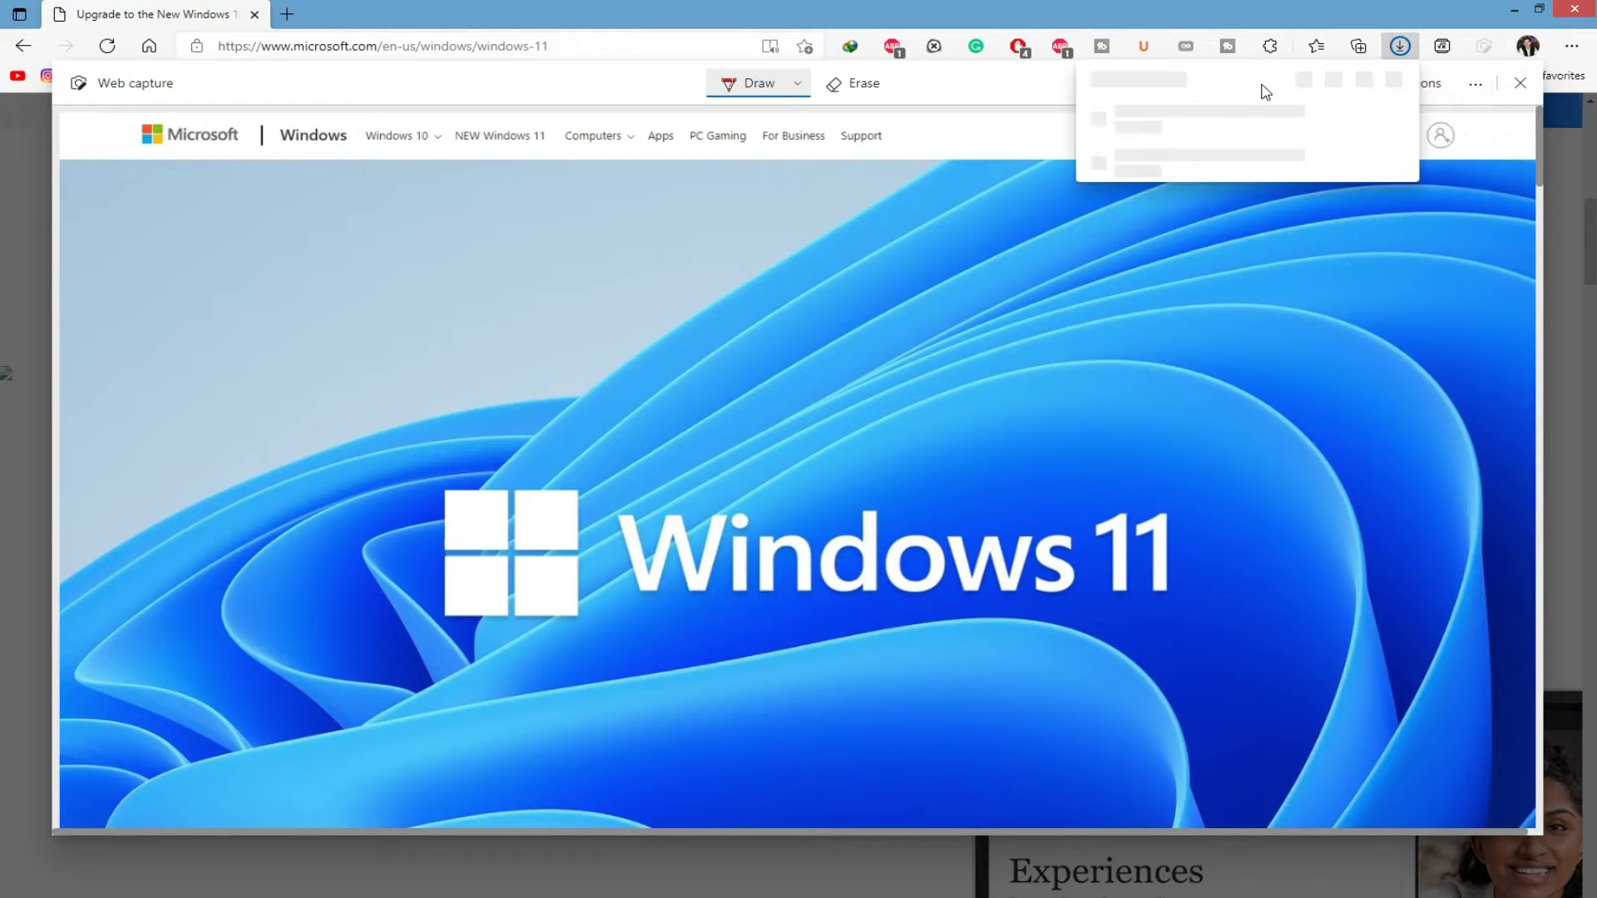
# - Draw a freehand red curve above the Windows 11 logo on the capture and copy the capture
pyautogui.click(1475, 83)
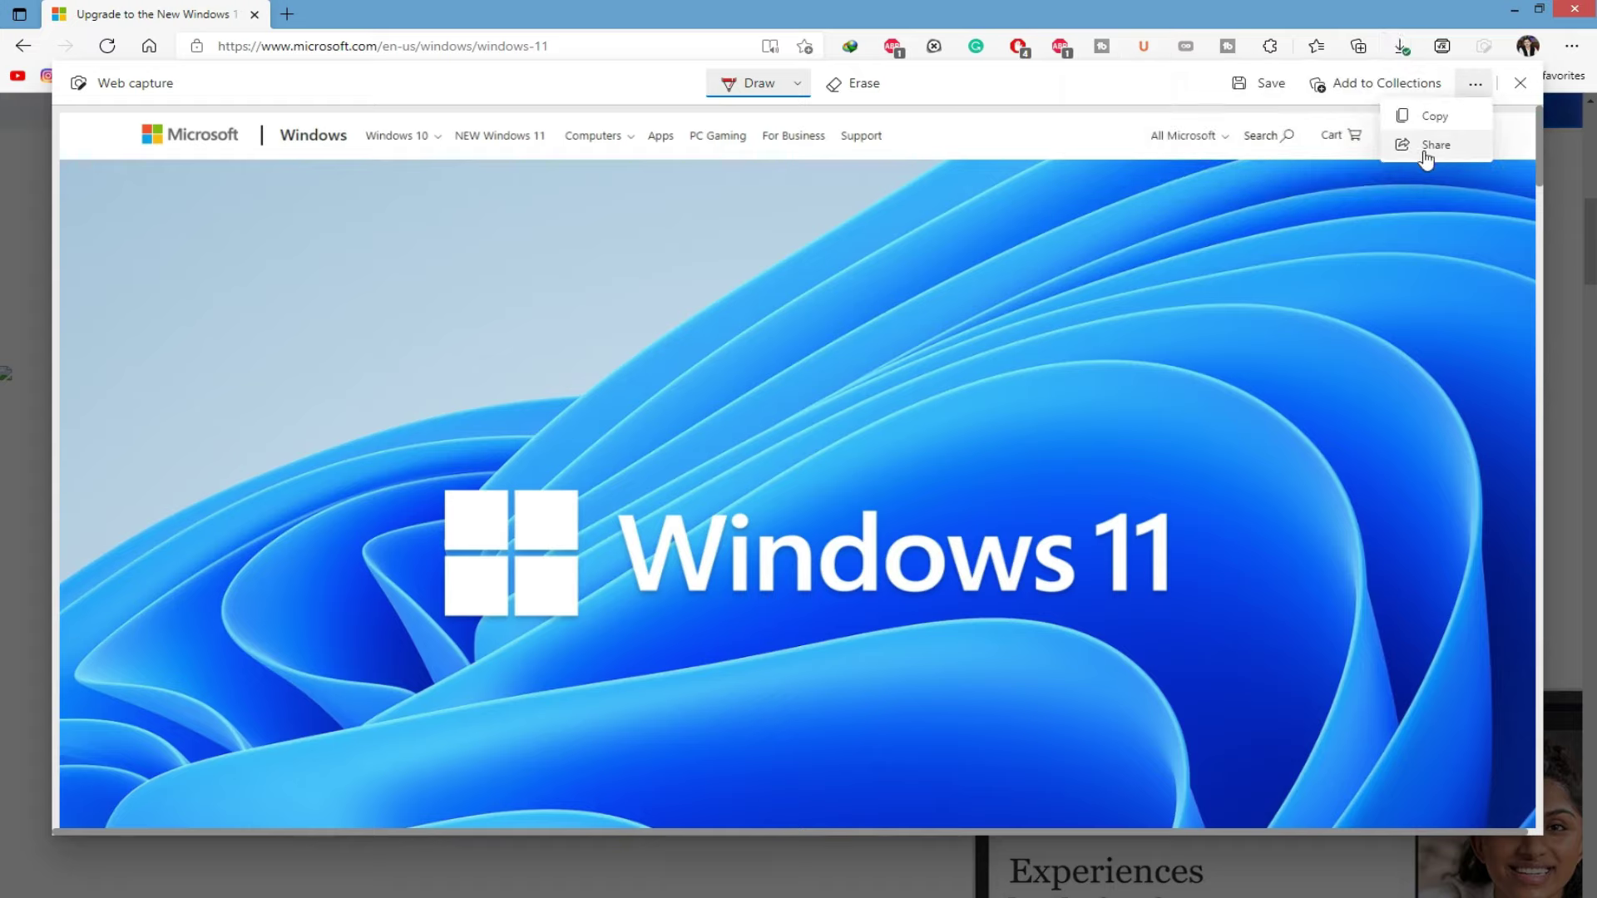
pyautogui.moveTo(769, 342)
pyautogui.mouseDown()
pyautogui.moveTo(838, 331)
pyautogui.moveTo(909, 291)
pyautogui.mouseUp()
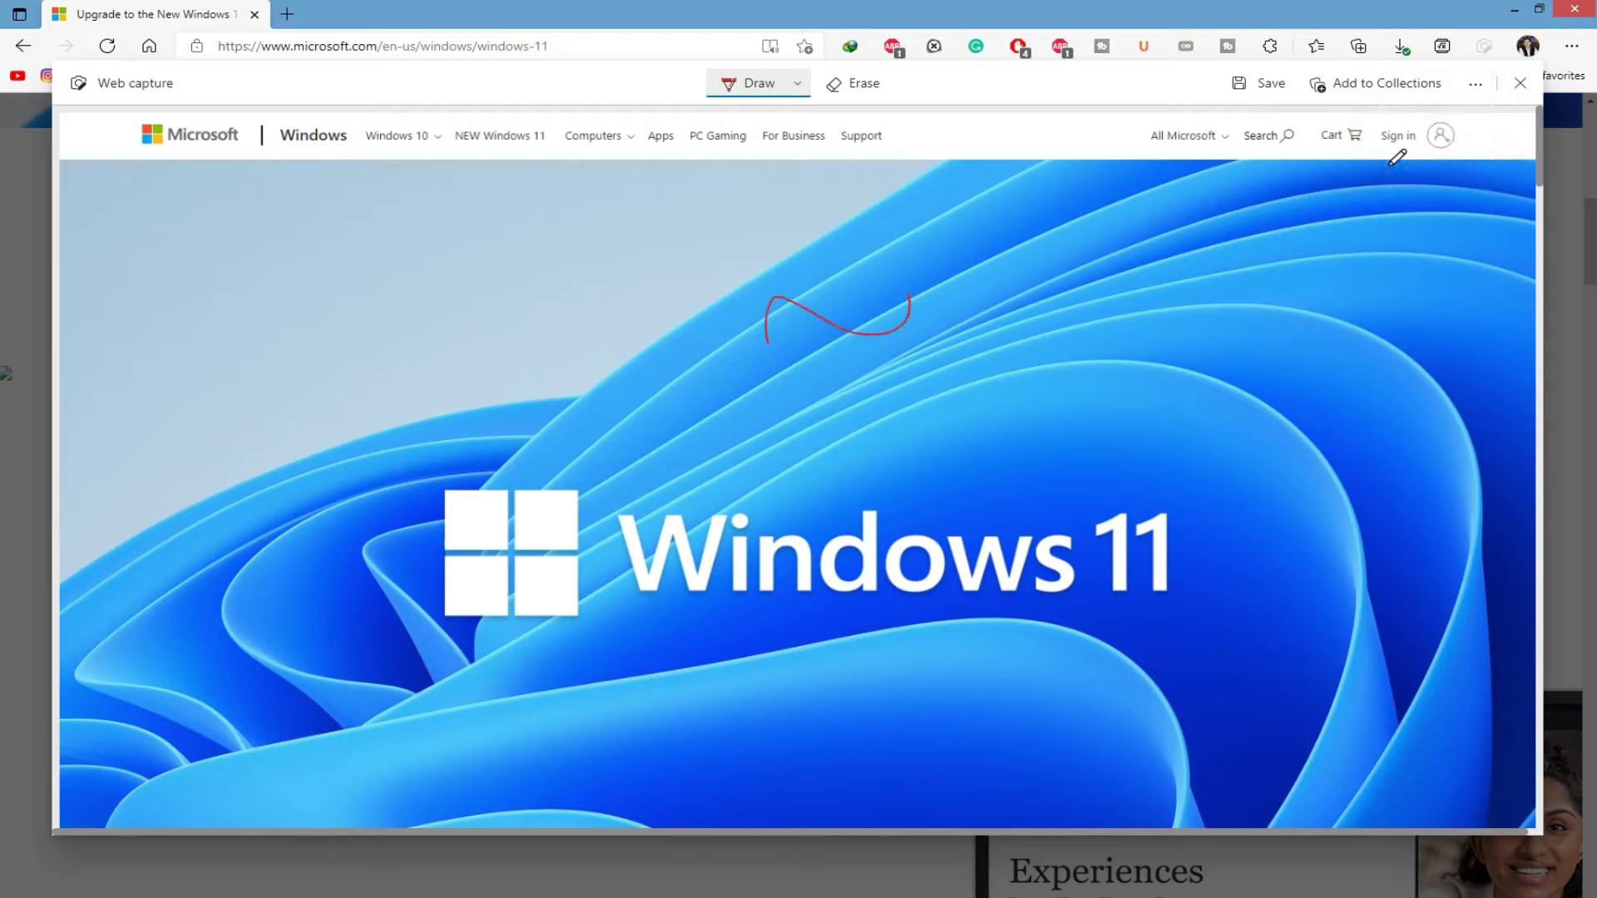
pyautogui.click(1478, 85)
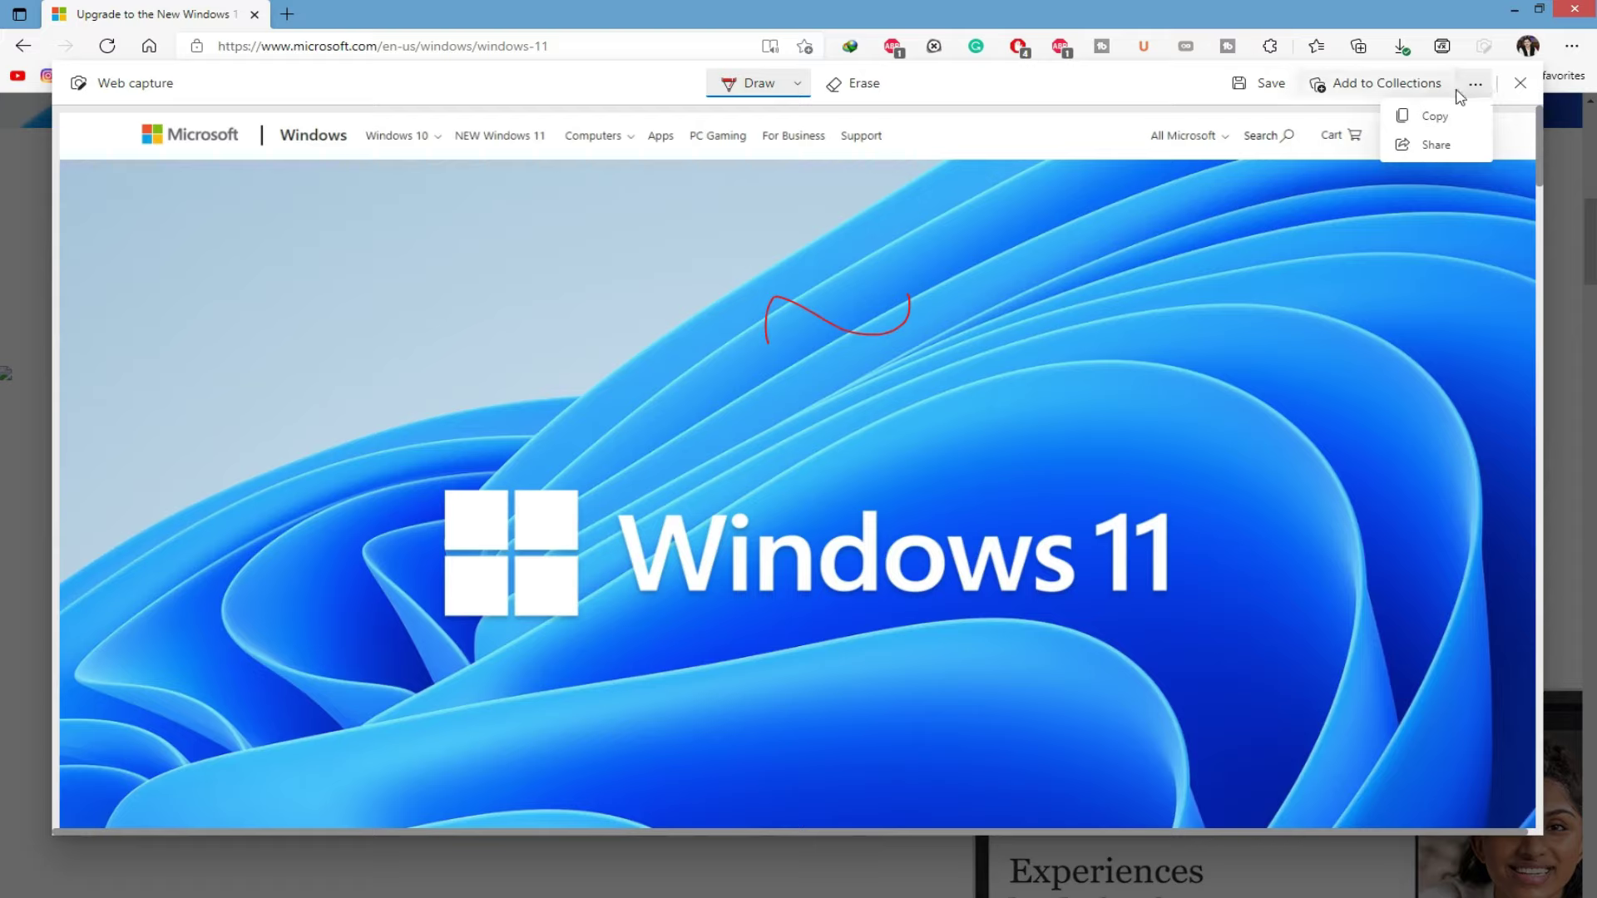
pyautogui.click(1420, 85)
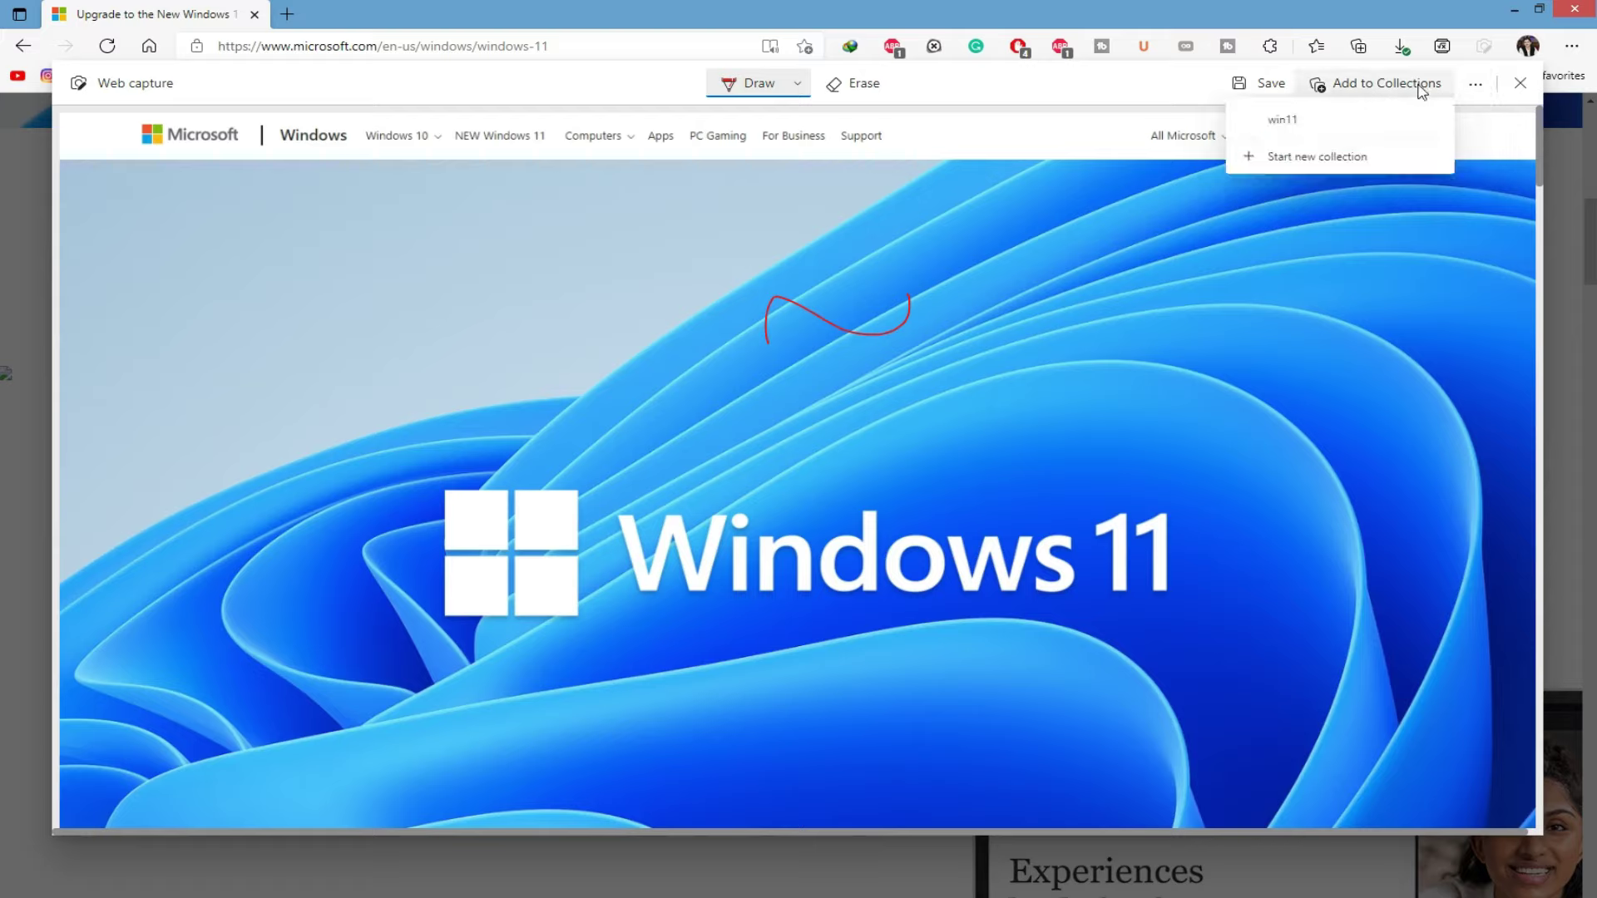
pyautogui.click(1288, 121)
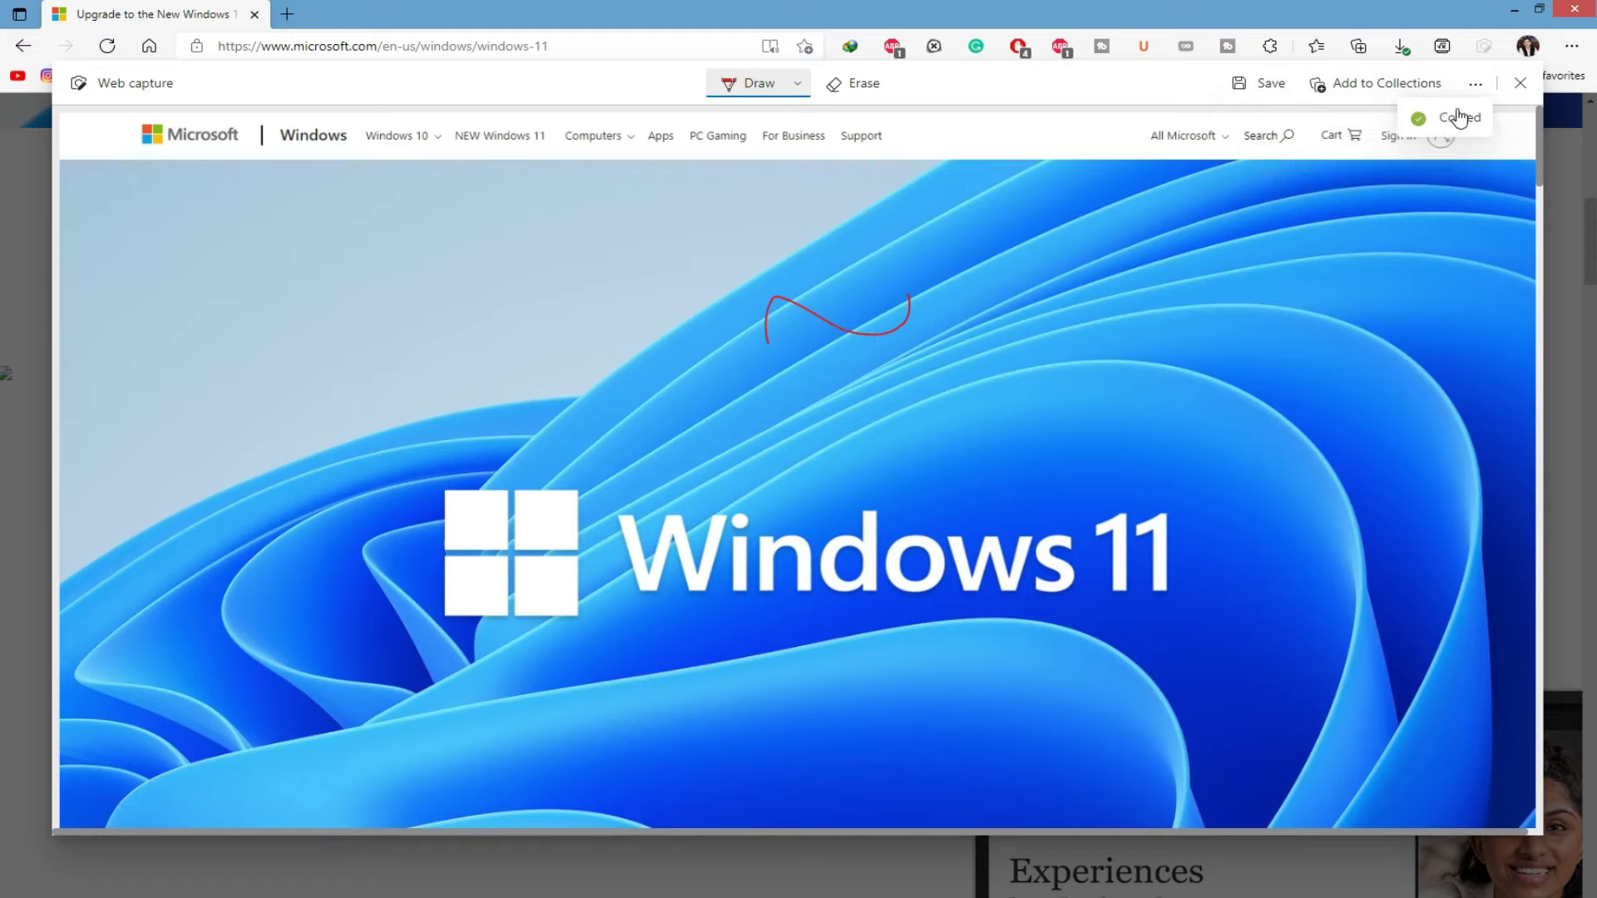
# - Add the capture to the win11 collection and close Web capture
pyautogui.click(1402, 84)
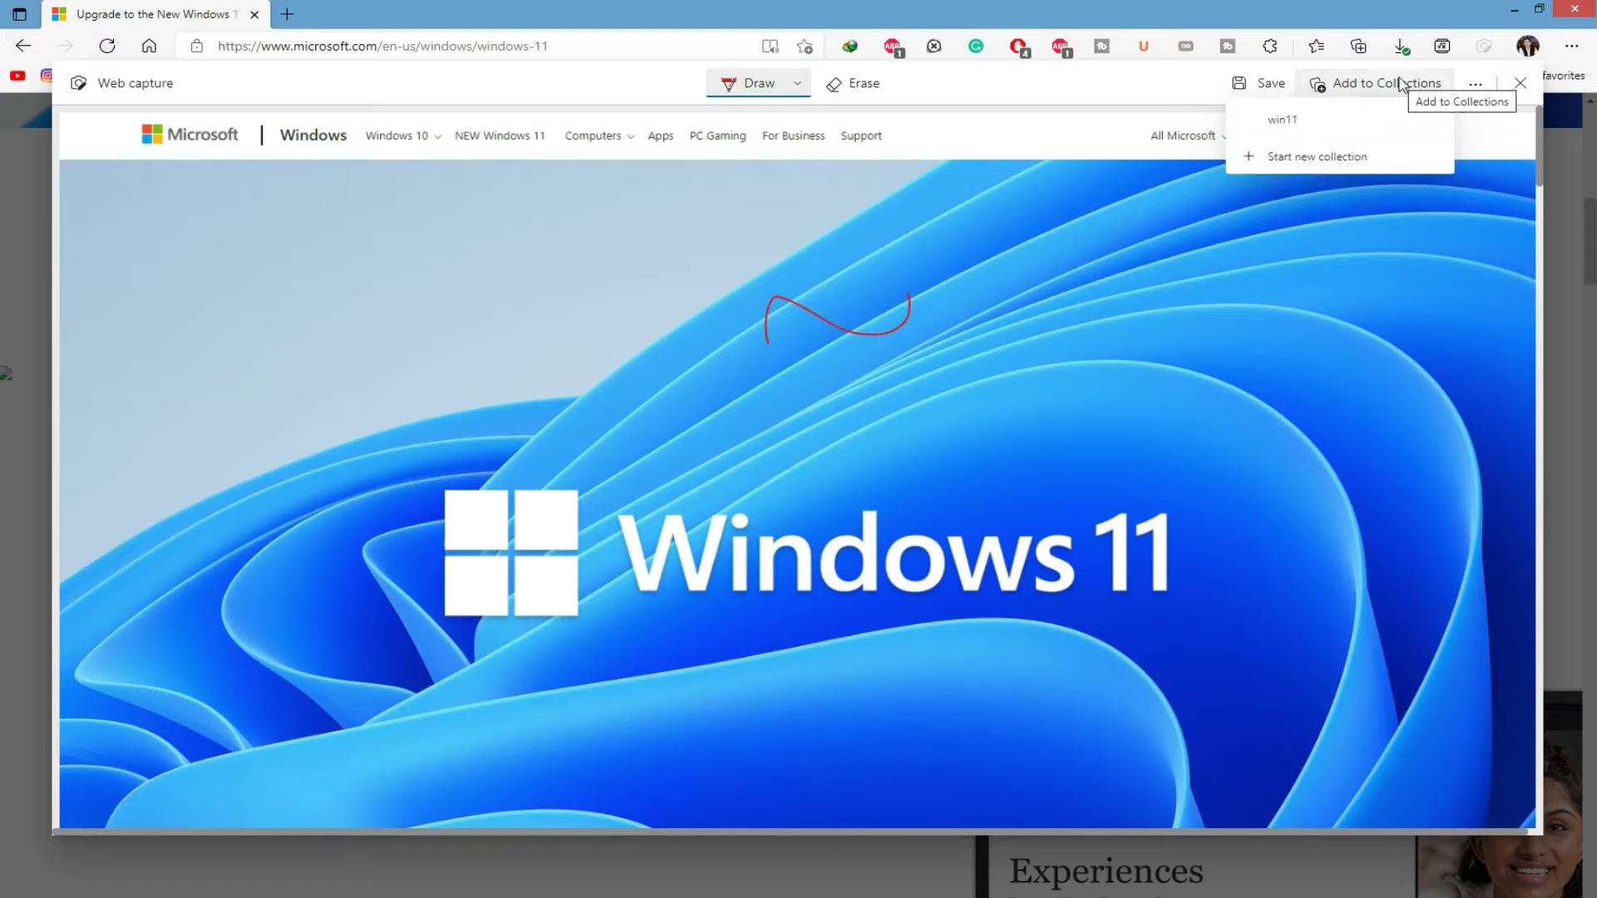
pyautogui.click(1271, 119)
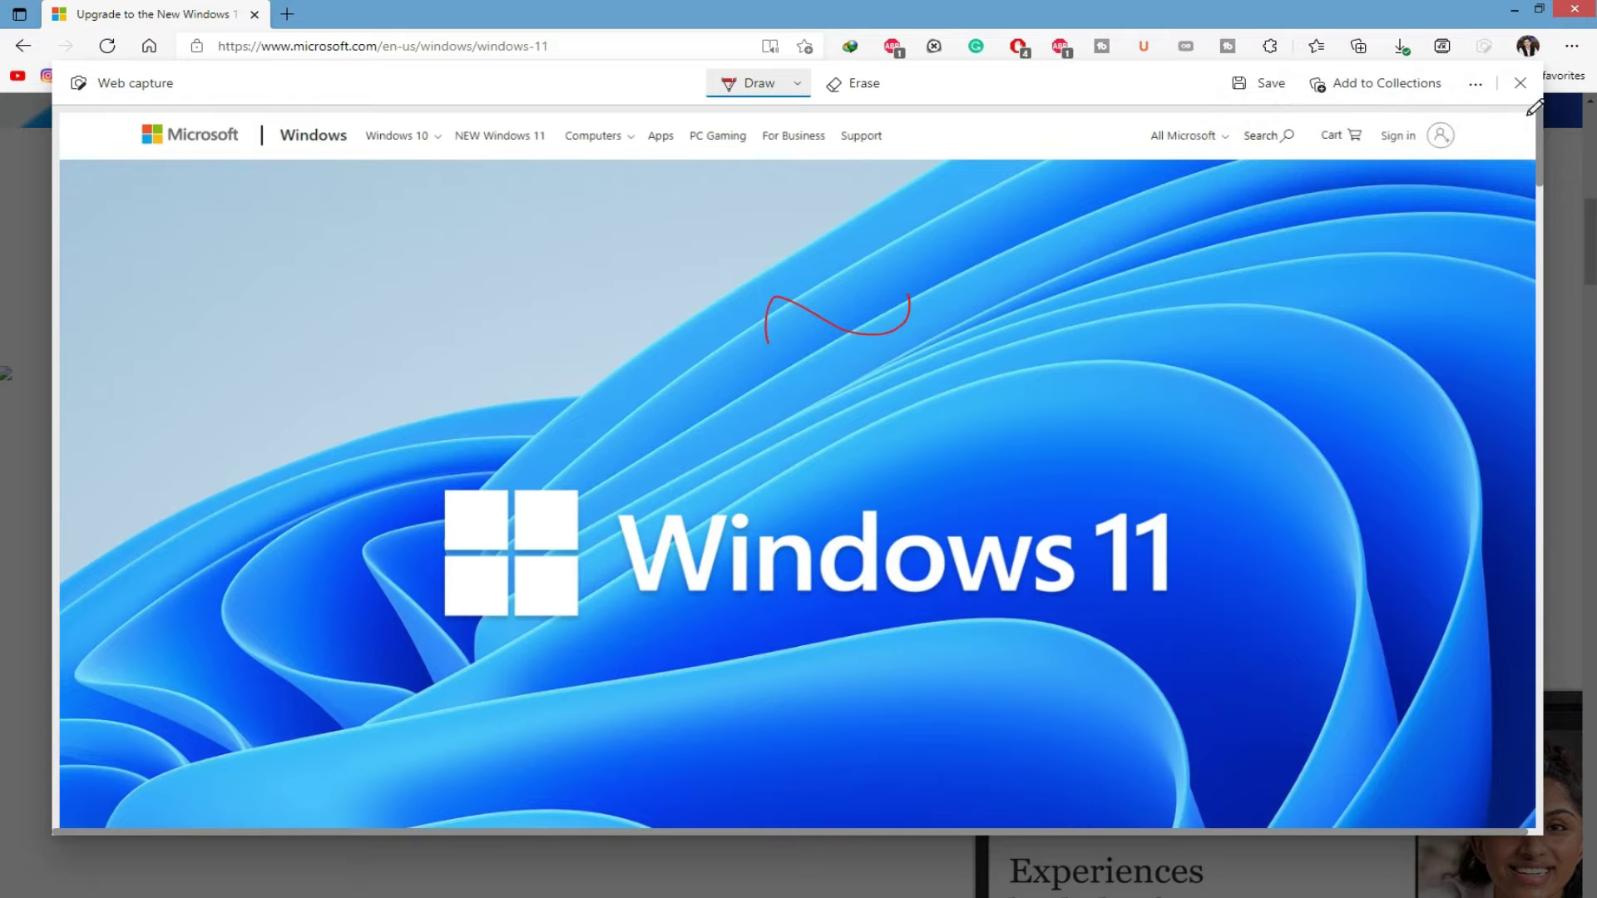
pyautogui.click(1520, 82)
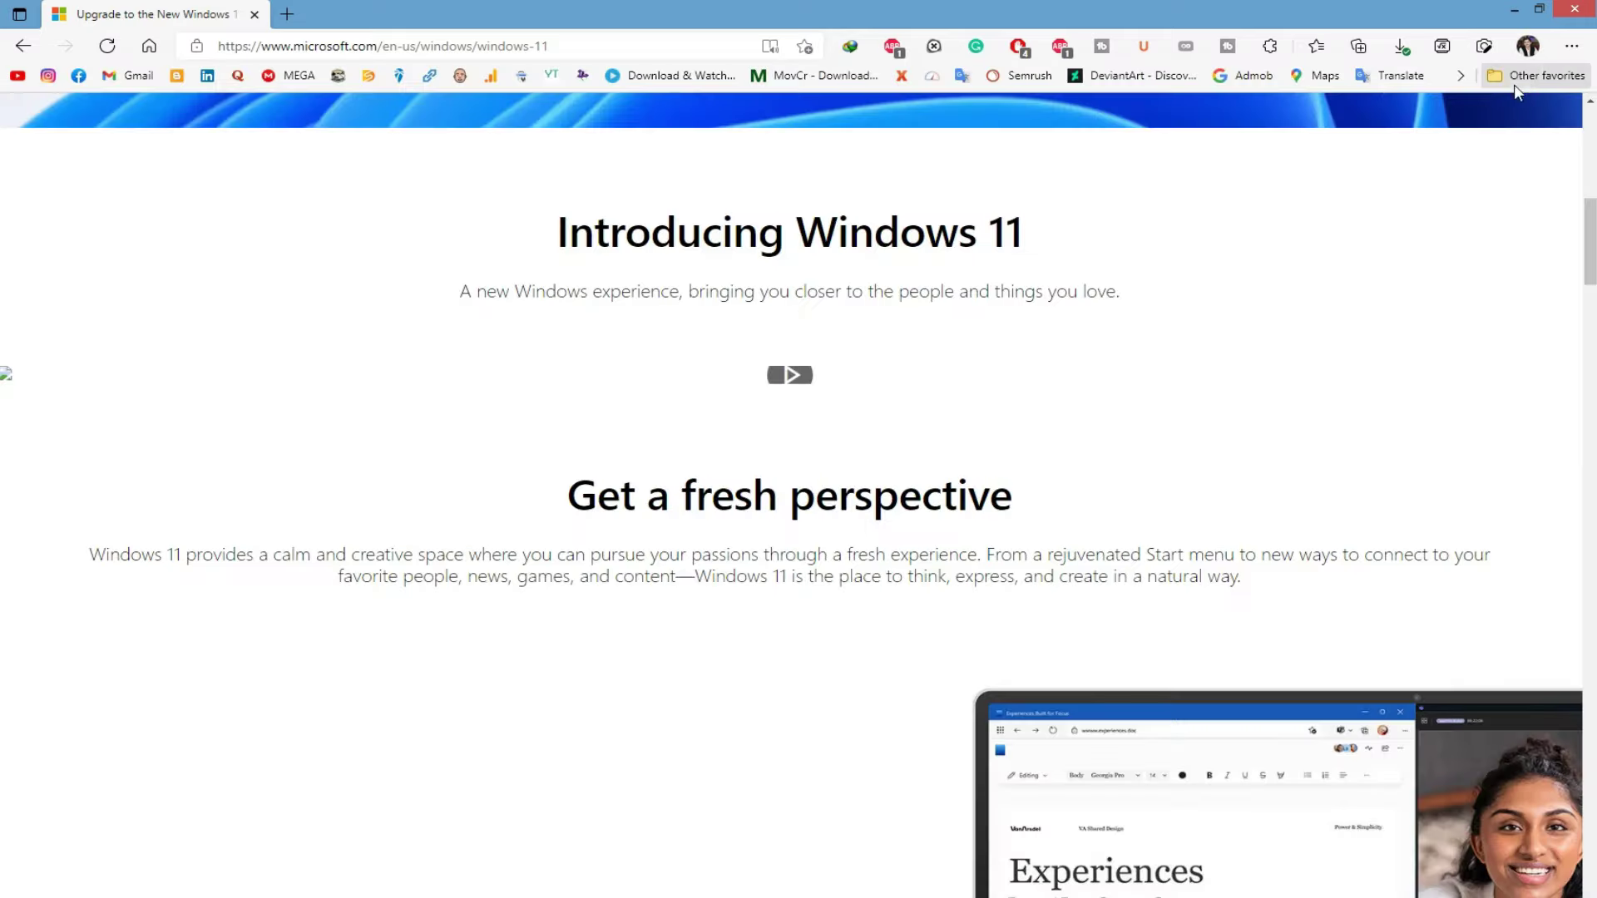
# - Capture the page area from "Introducing Windows 11" to "Get a fresh perspective", open it for markup, and save it
pyautogui.click(1399, 50)
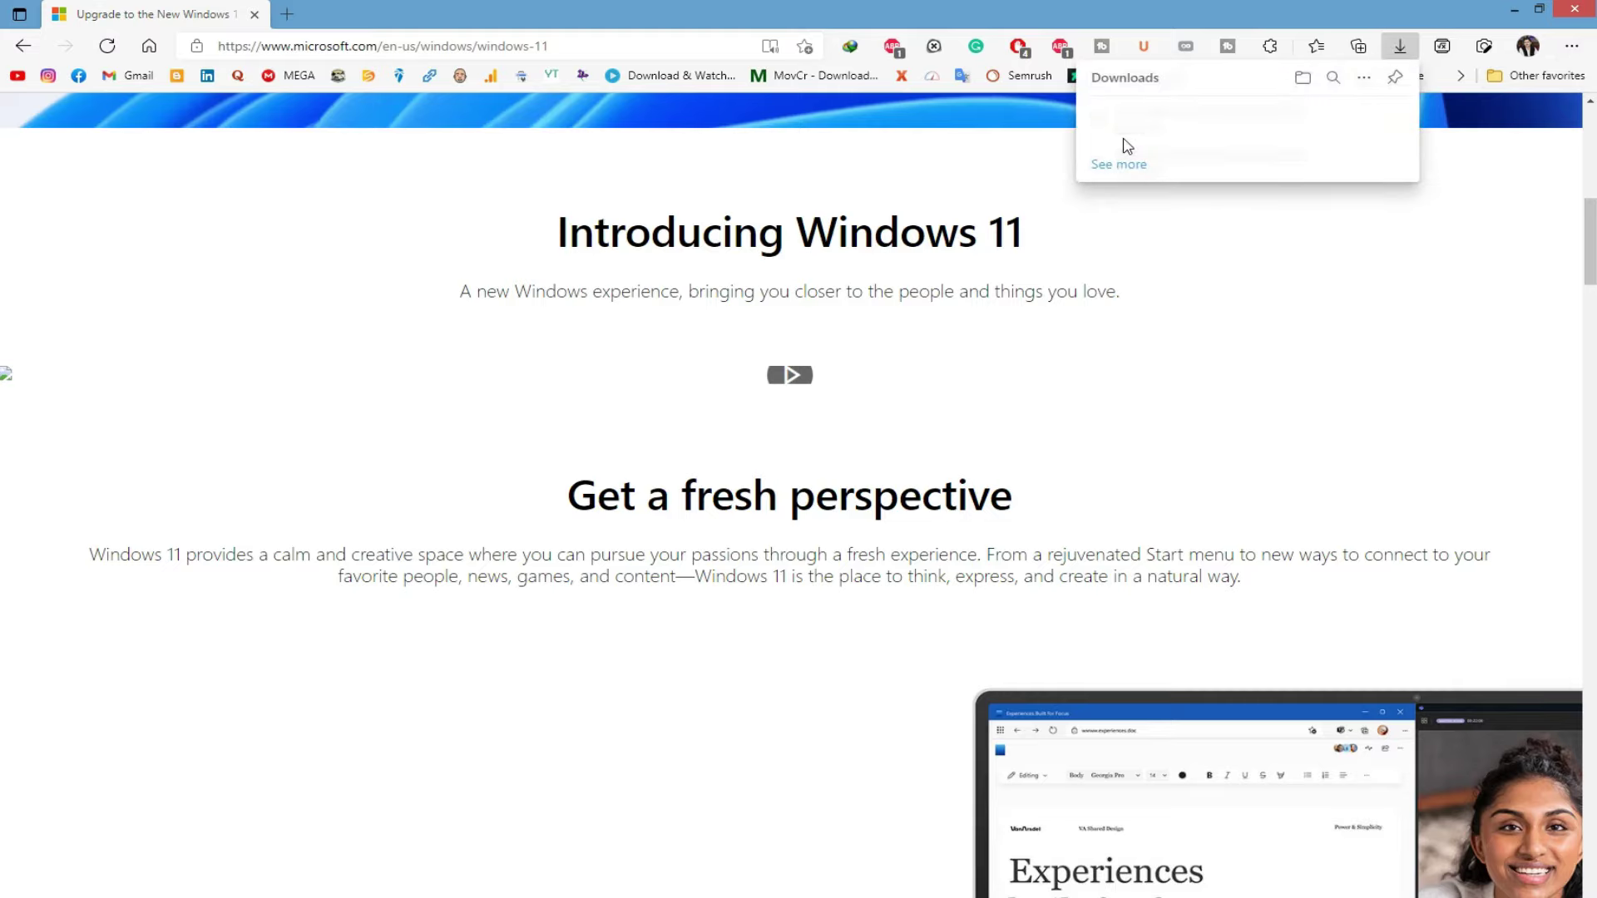
pyautogui.hotkey('alt', 'f')
pyautogui.click(1448, 53)
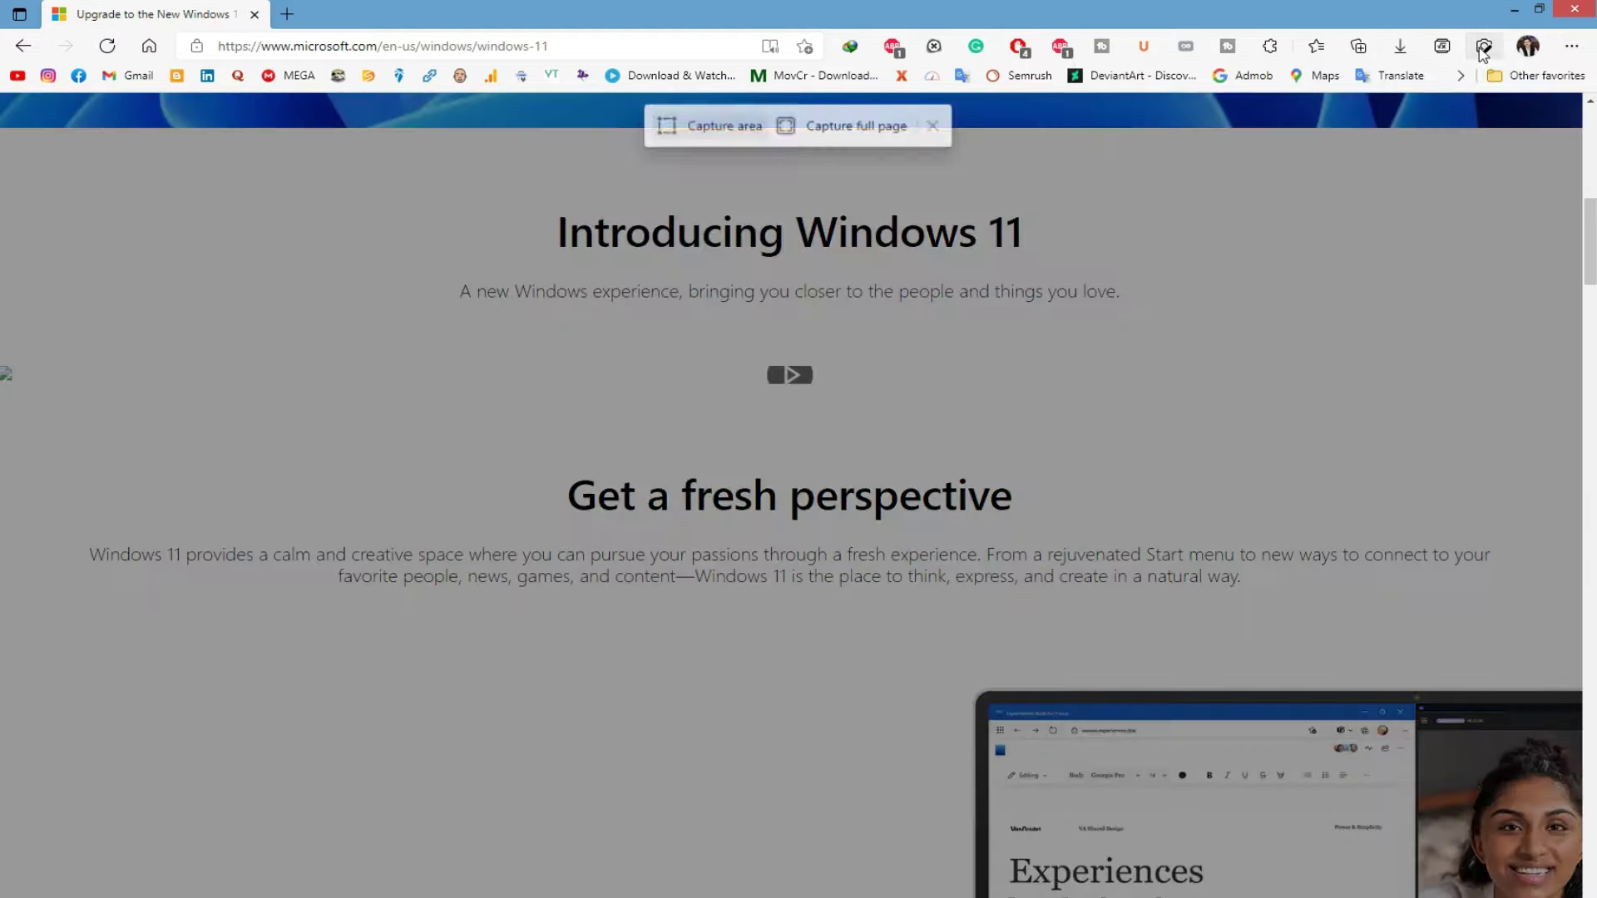
pyautogui.moveTo(446, 186); pyautogui.dragTo(1097, 529)
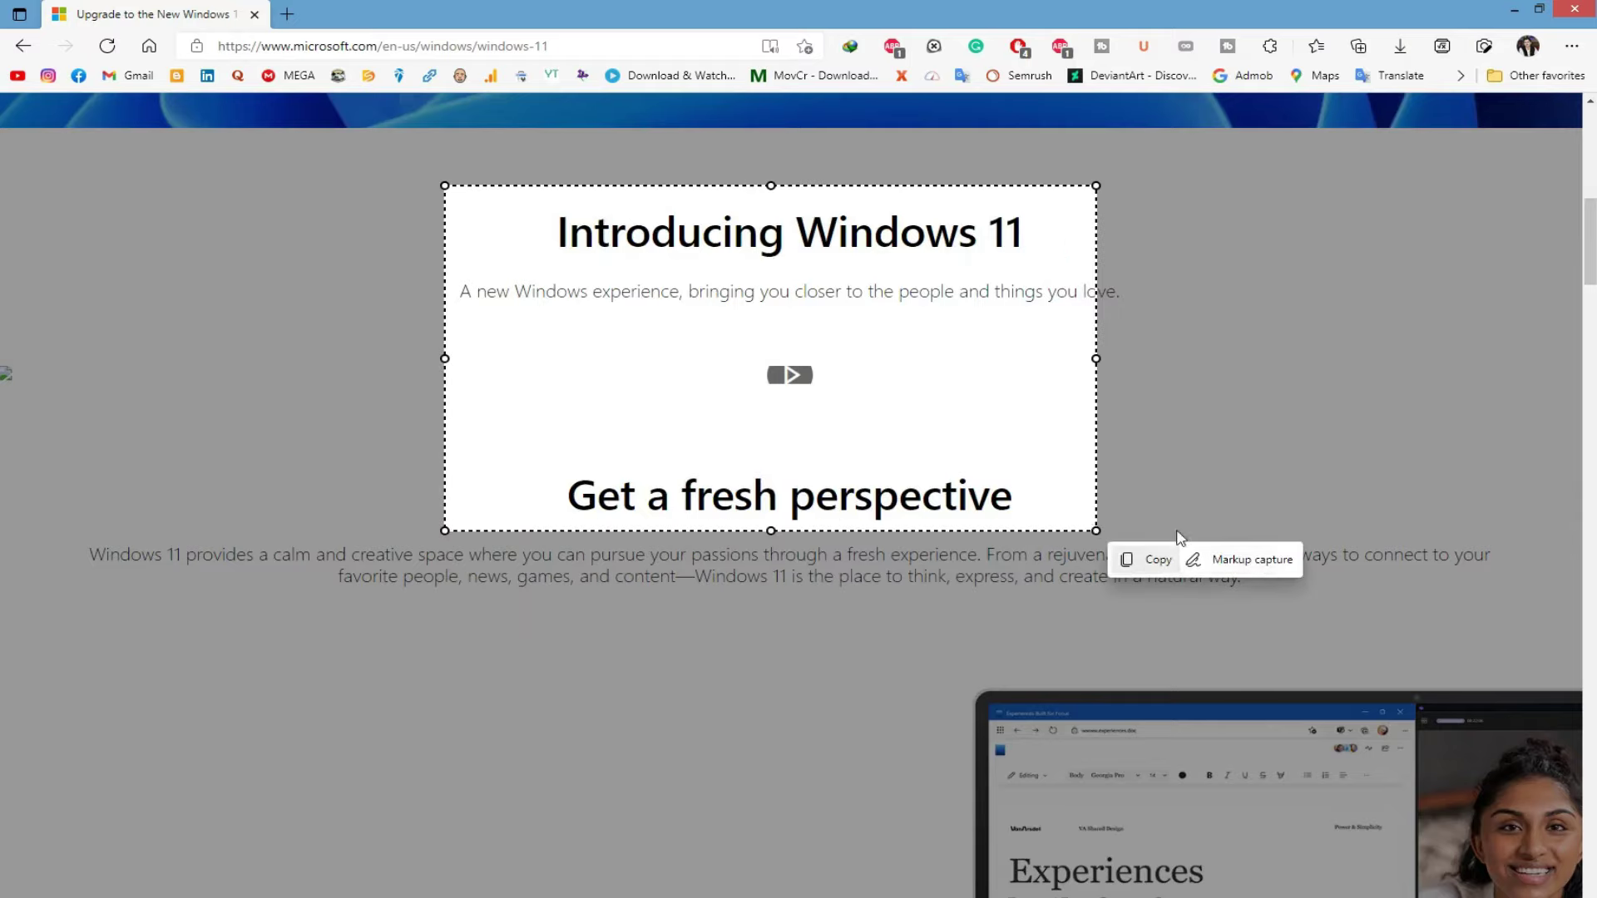
pyautogui.click(1240, 566)
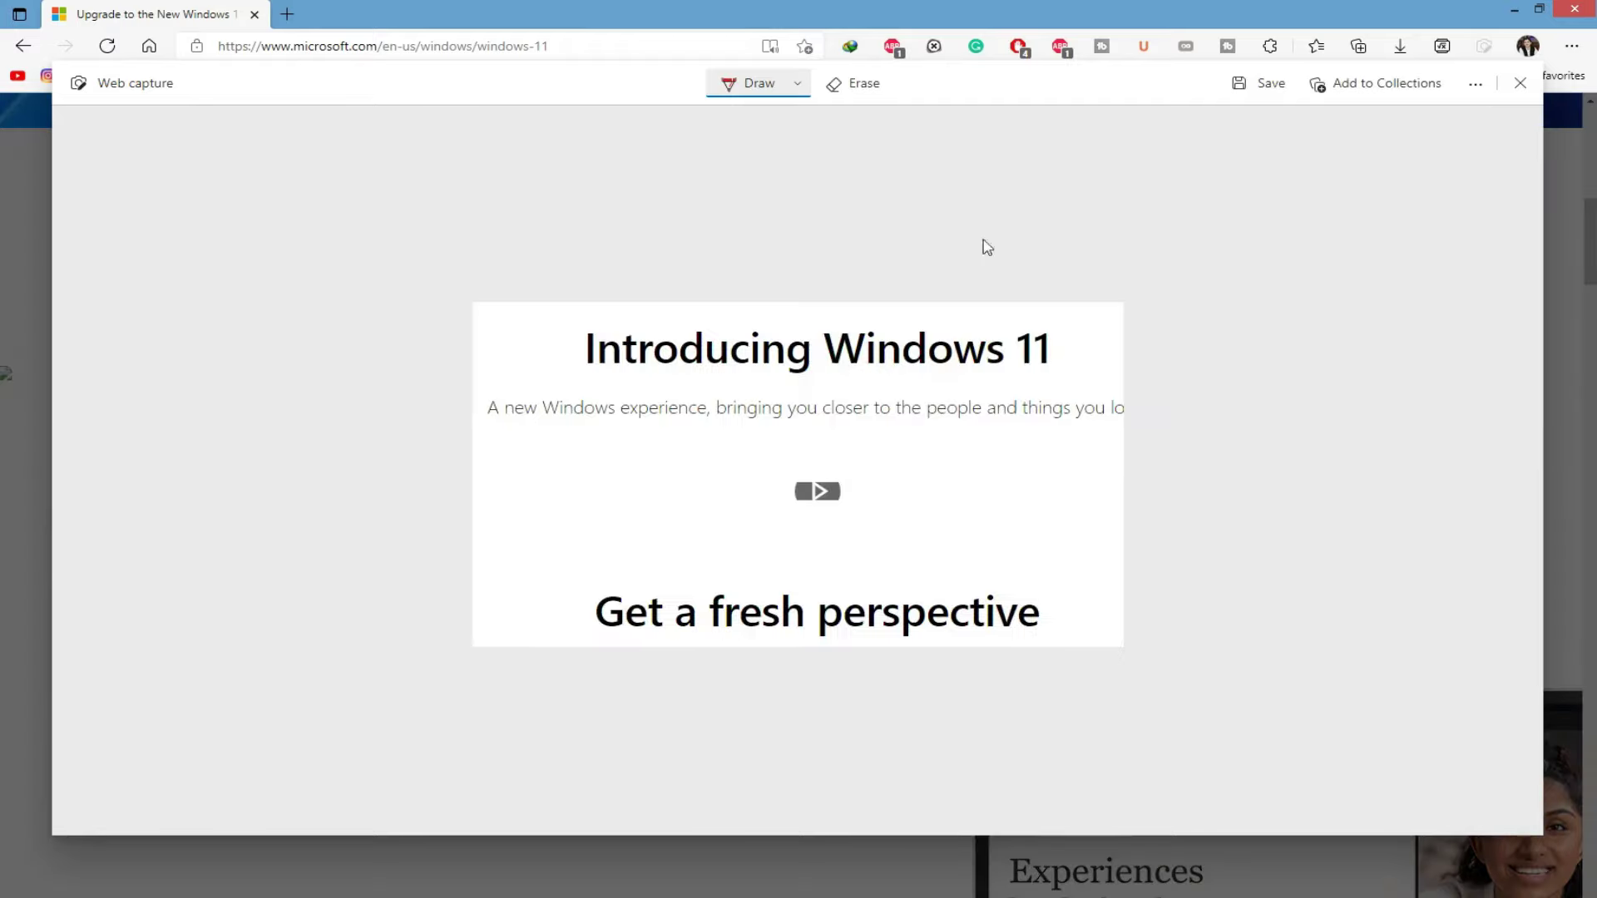
pyautogui.click(1257, 83)
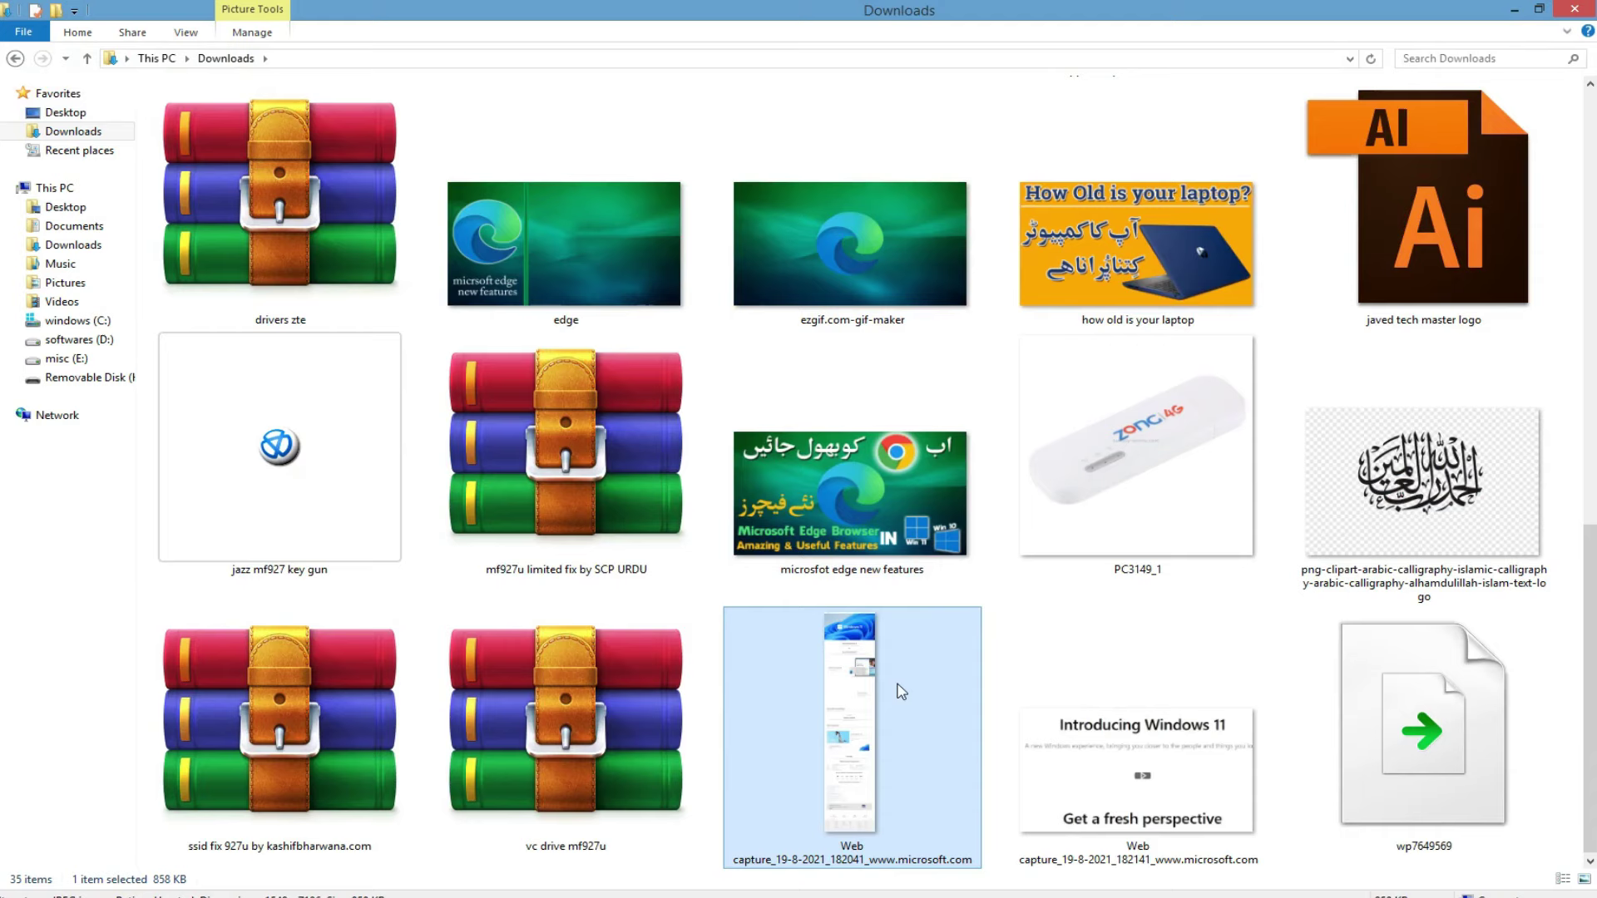
# - Look at the saved captures in the Downloads folder and return to the Windows 11 page in Microsoft Edge
pyautogui.click(1041, 709)
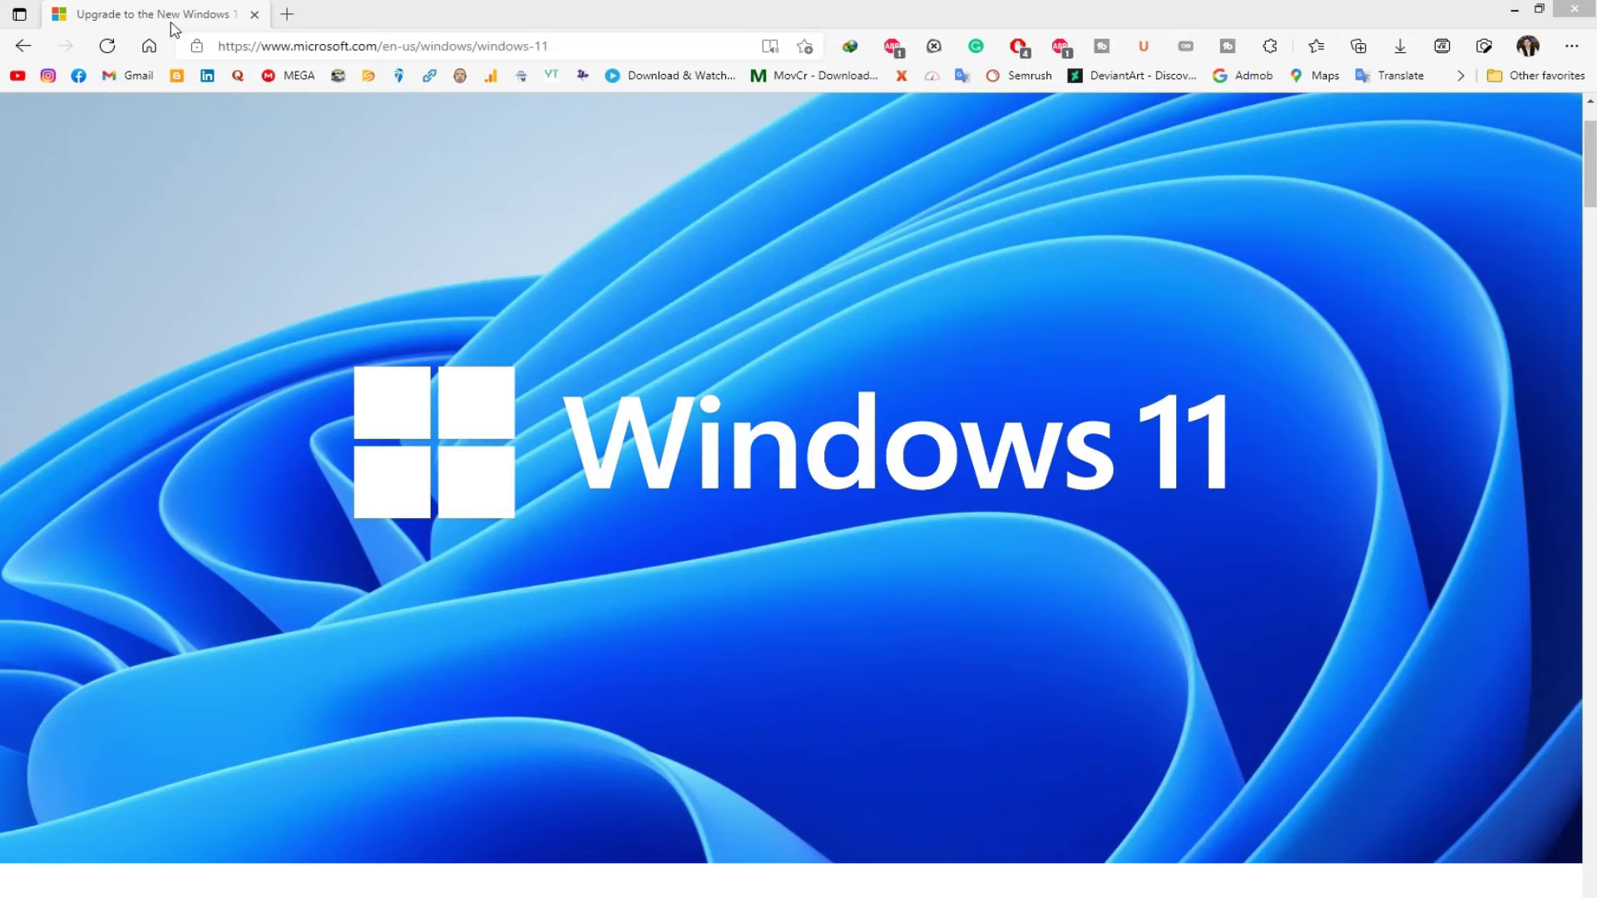
pyautogui.click(197, 11)
pyautogui.scroll(-8, 1181, 387)
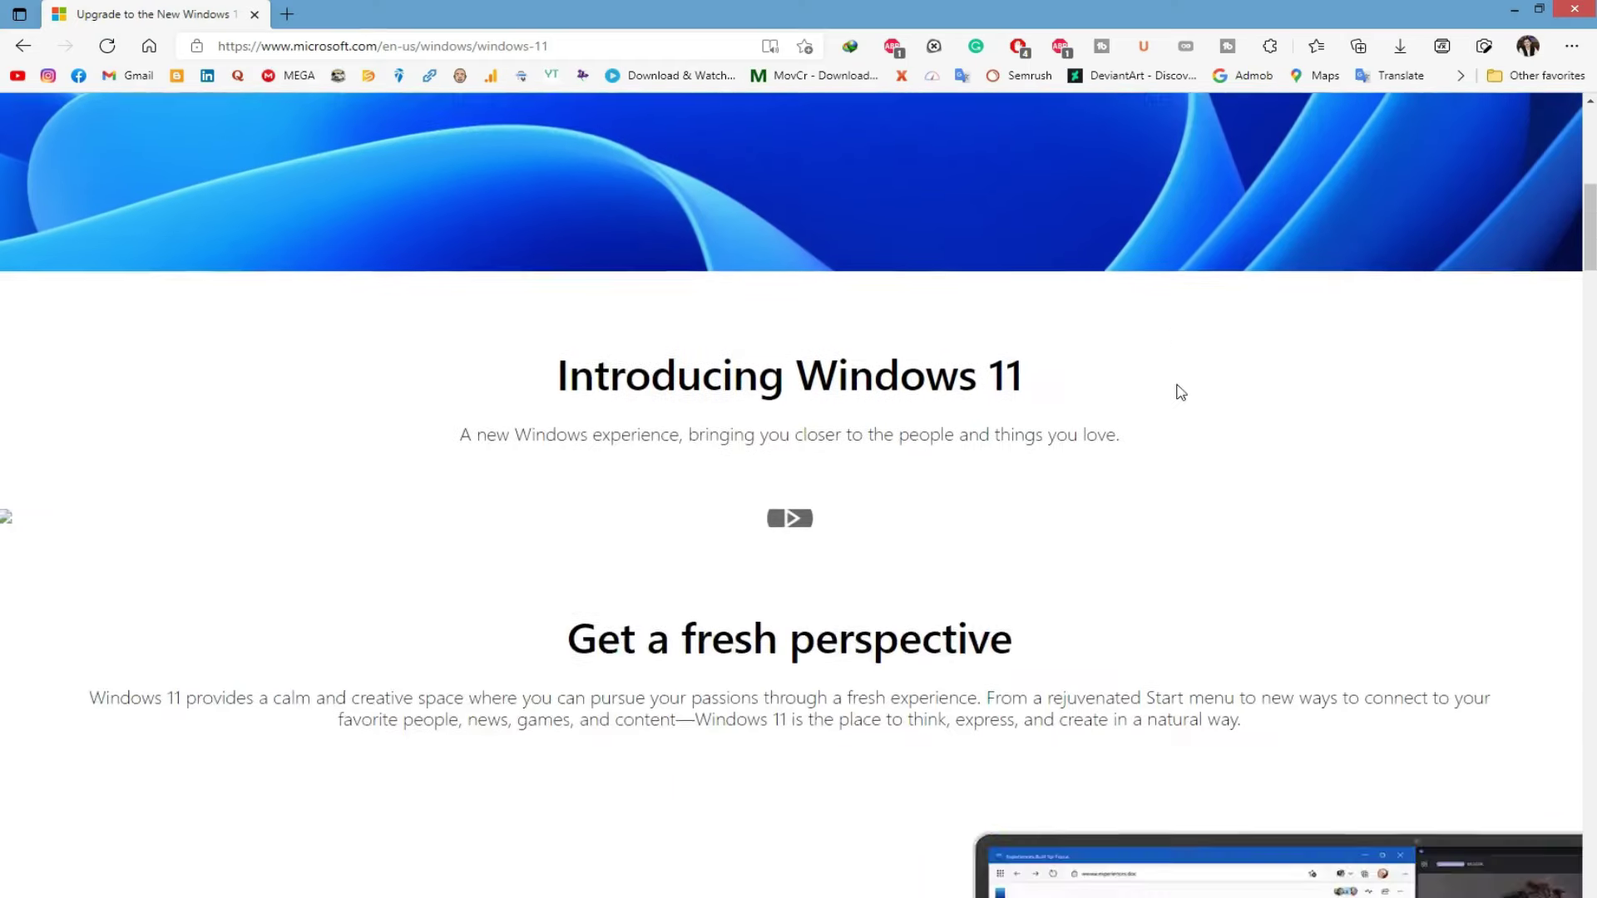
pyautogui.scroll(10, 1247, 283)
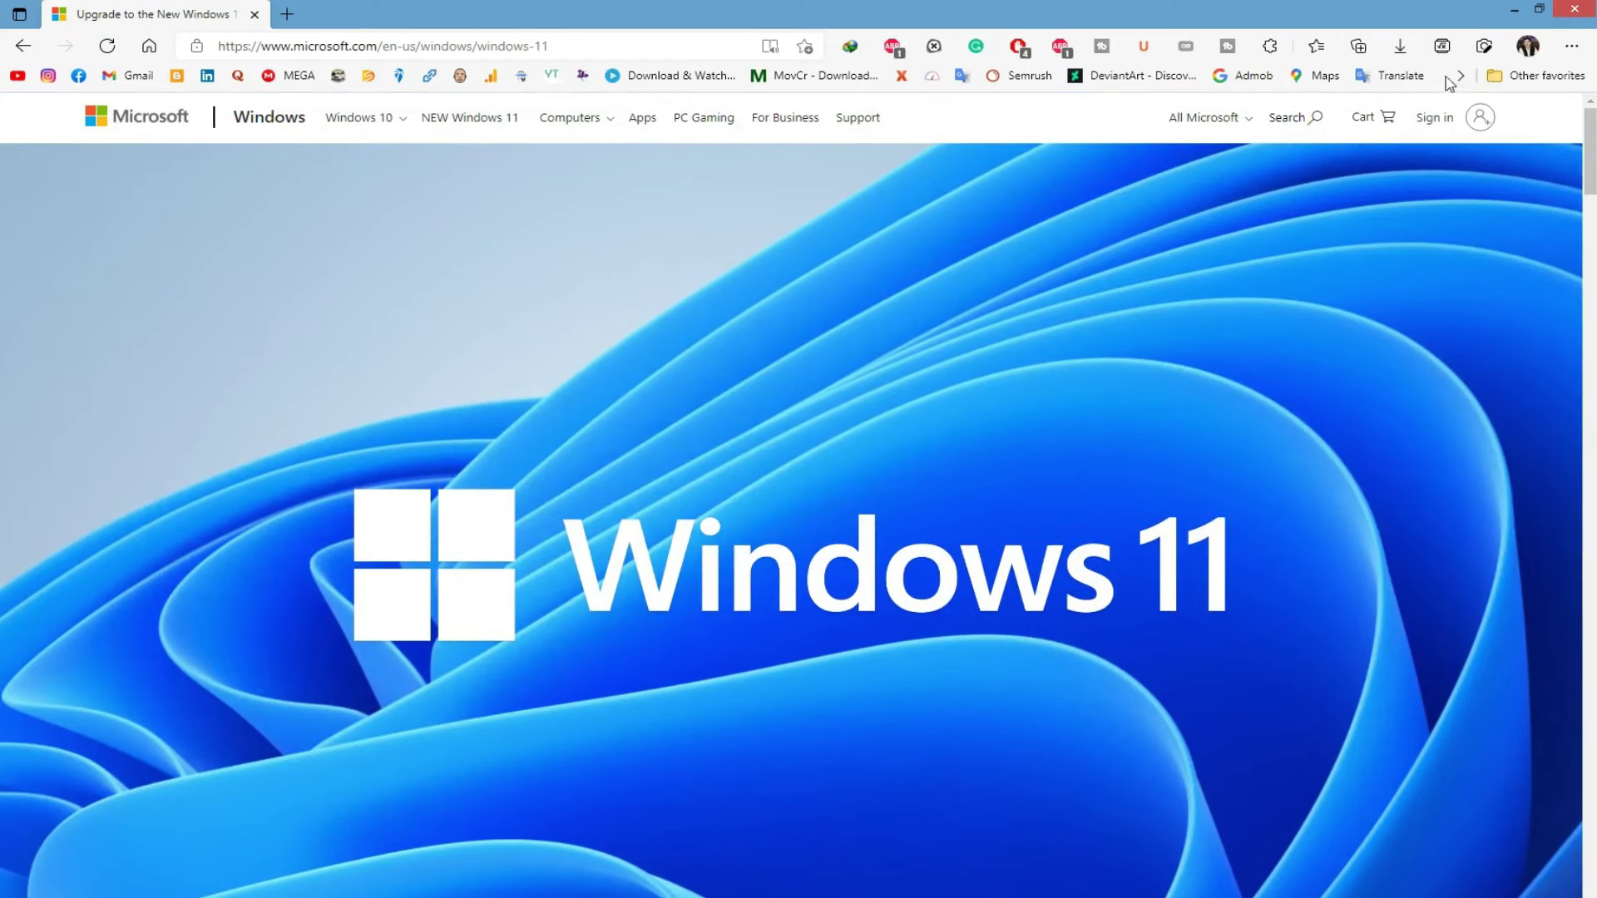
# - Add the Windows 11 page to the win11 collection from the Collections list
pyautogui.click(1359, 46)
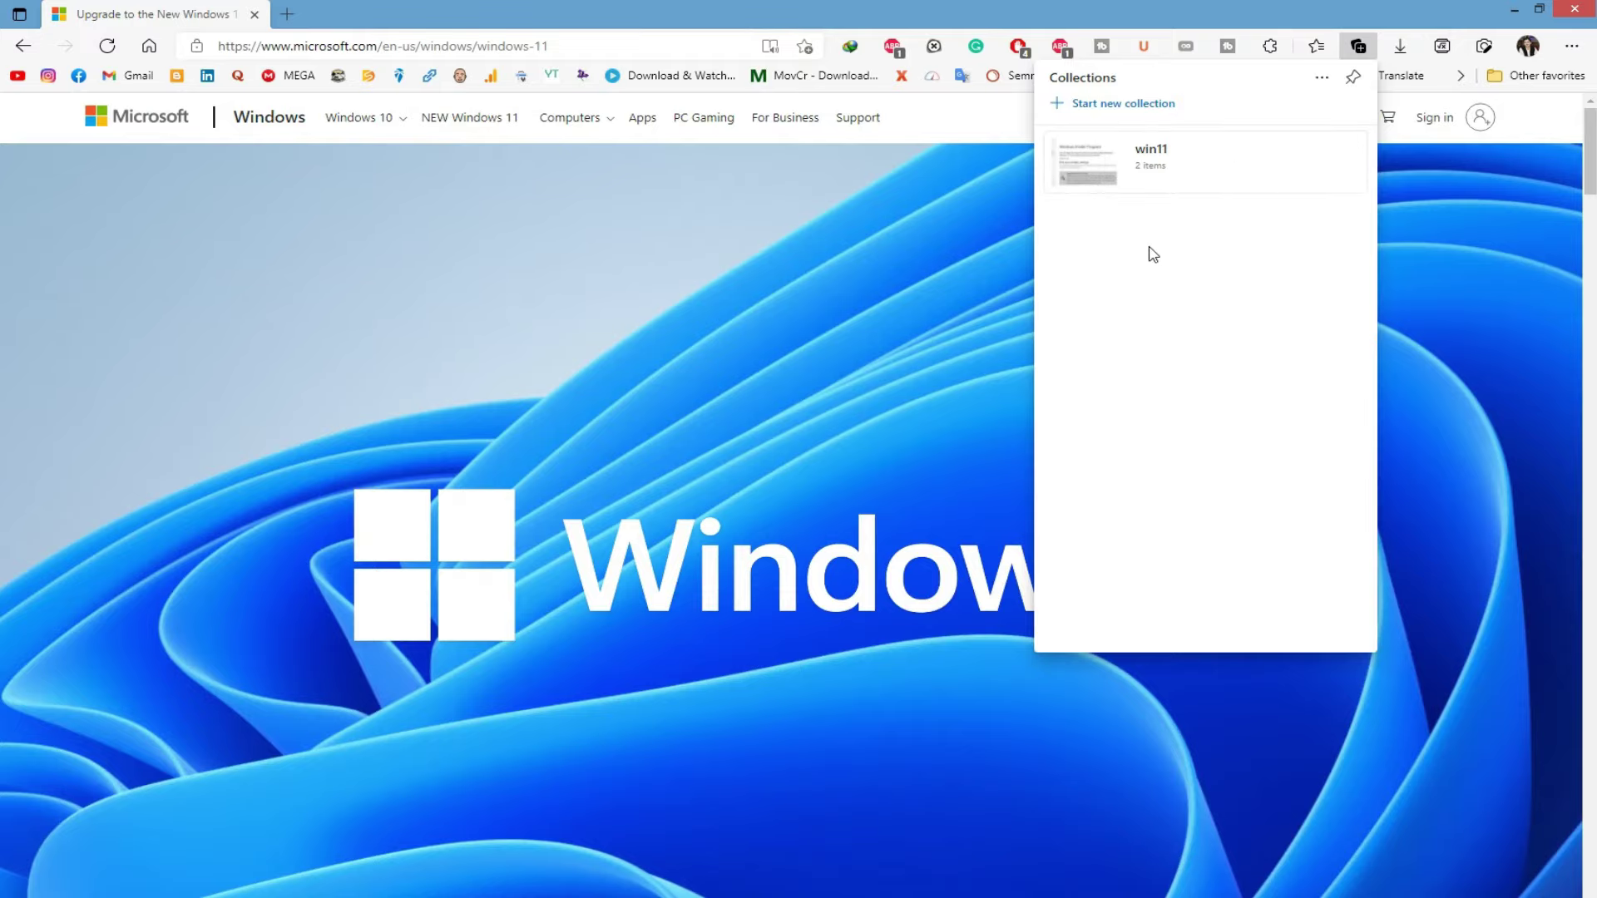
pyautogui.rightClick(705, 376)
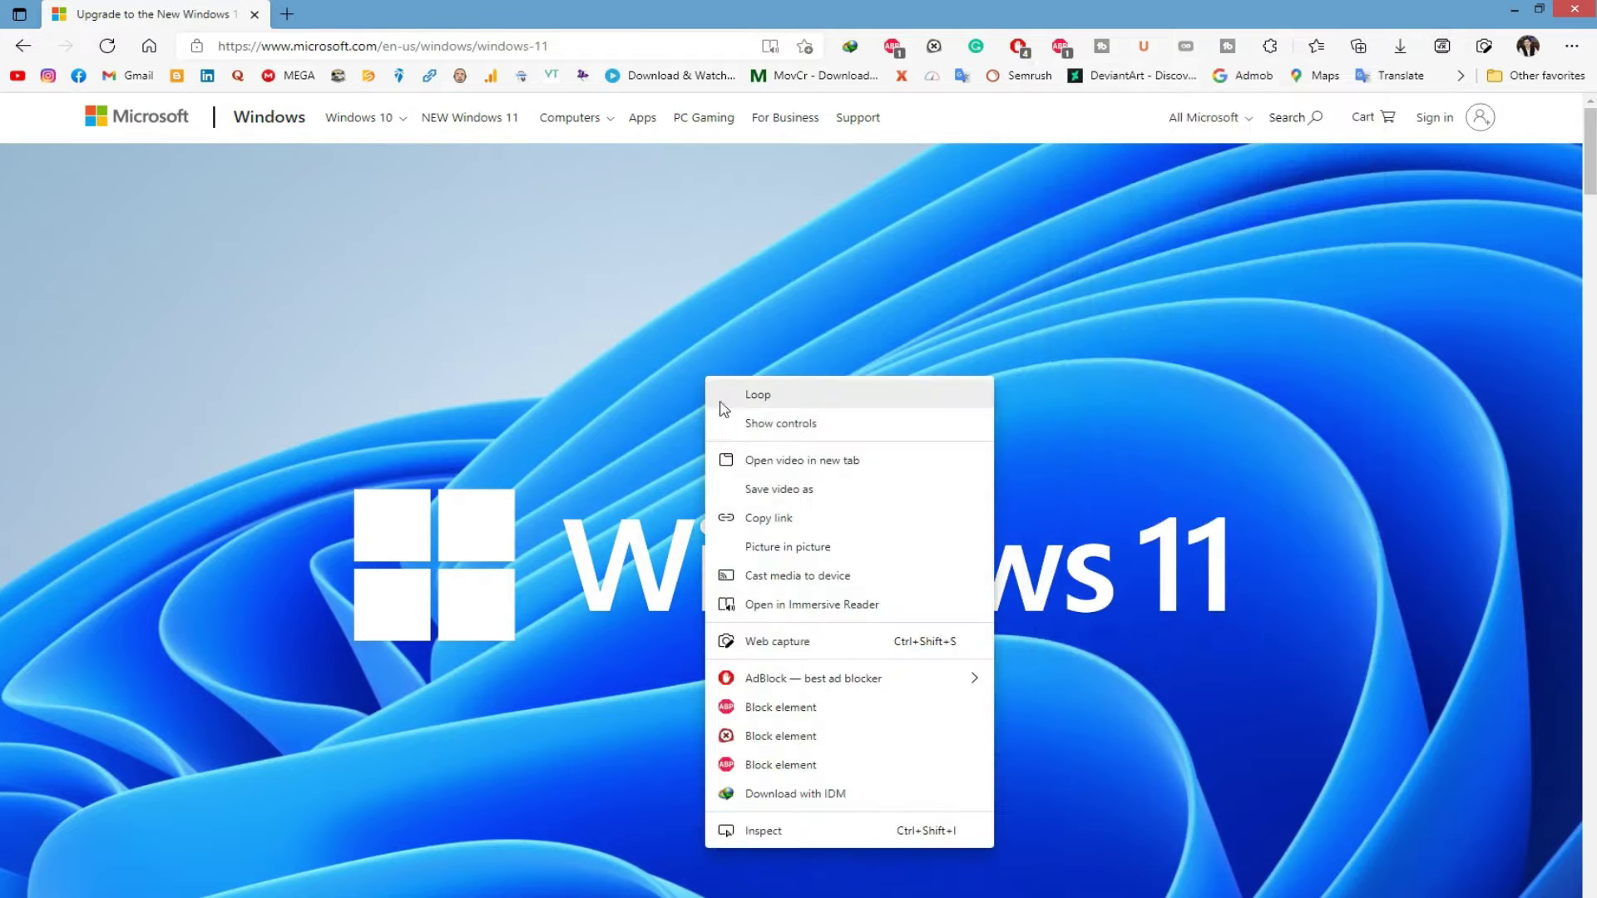
pyautogui.click(1359, 52)
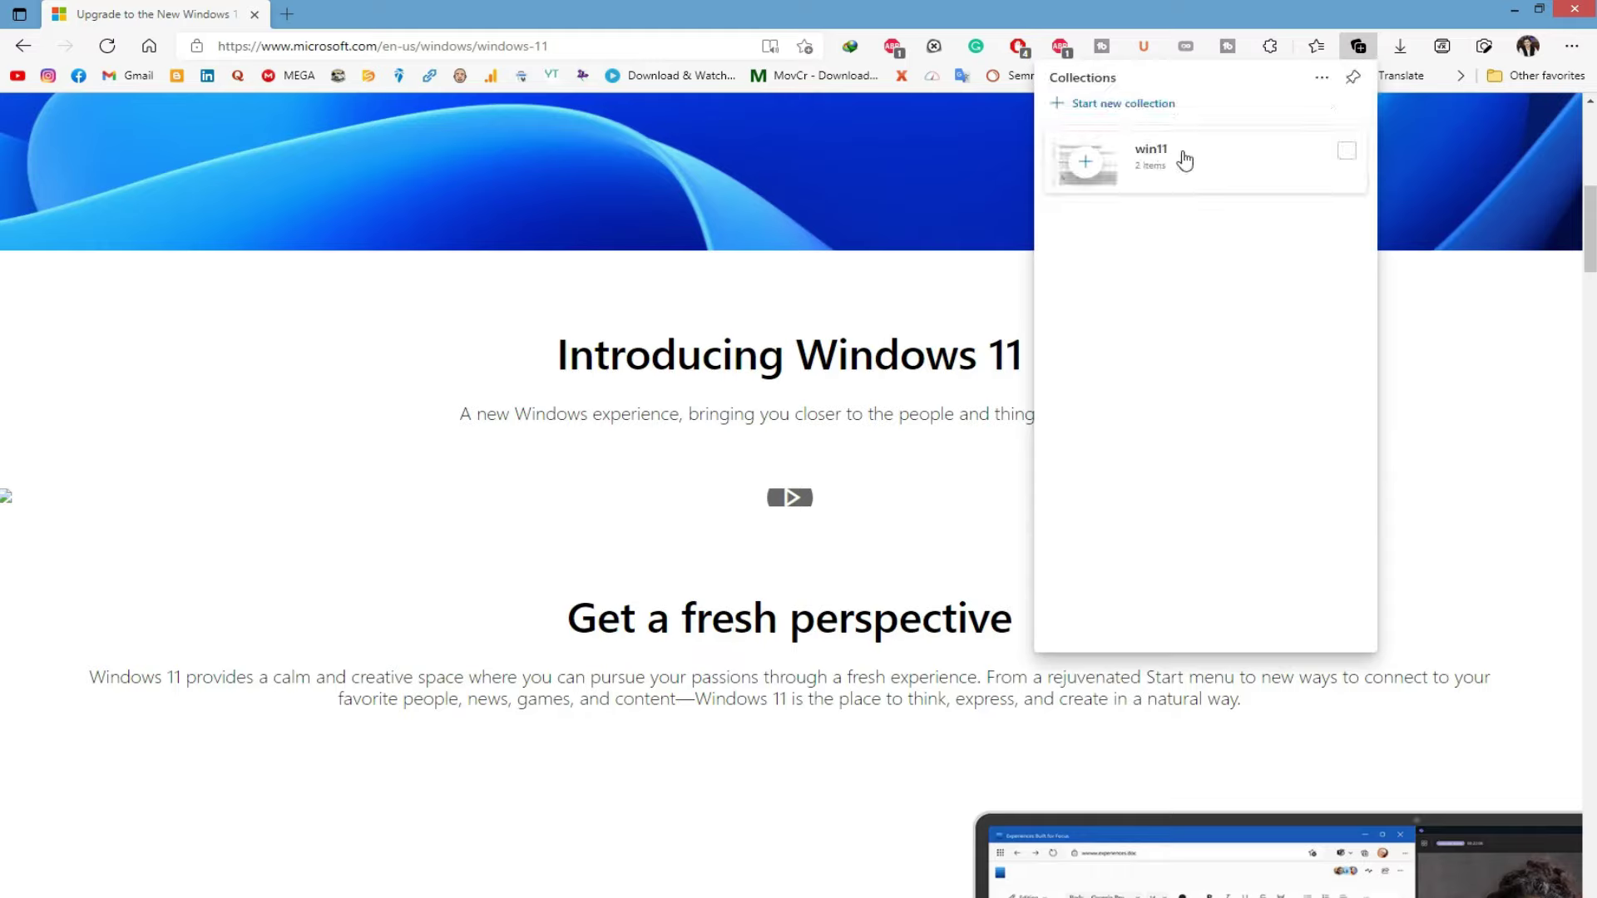
pyautogui.click(1087, 165)
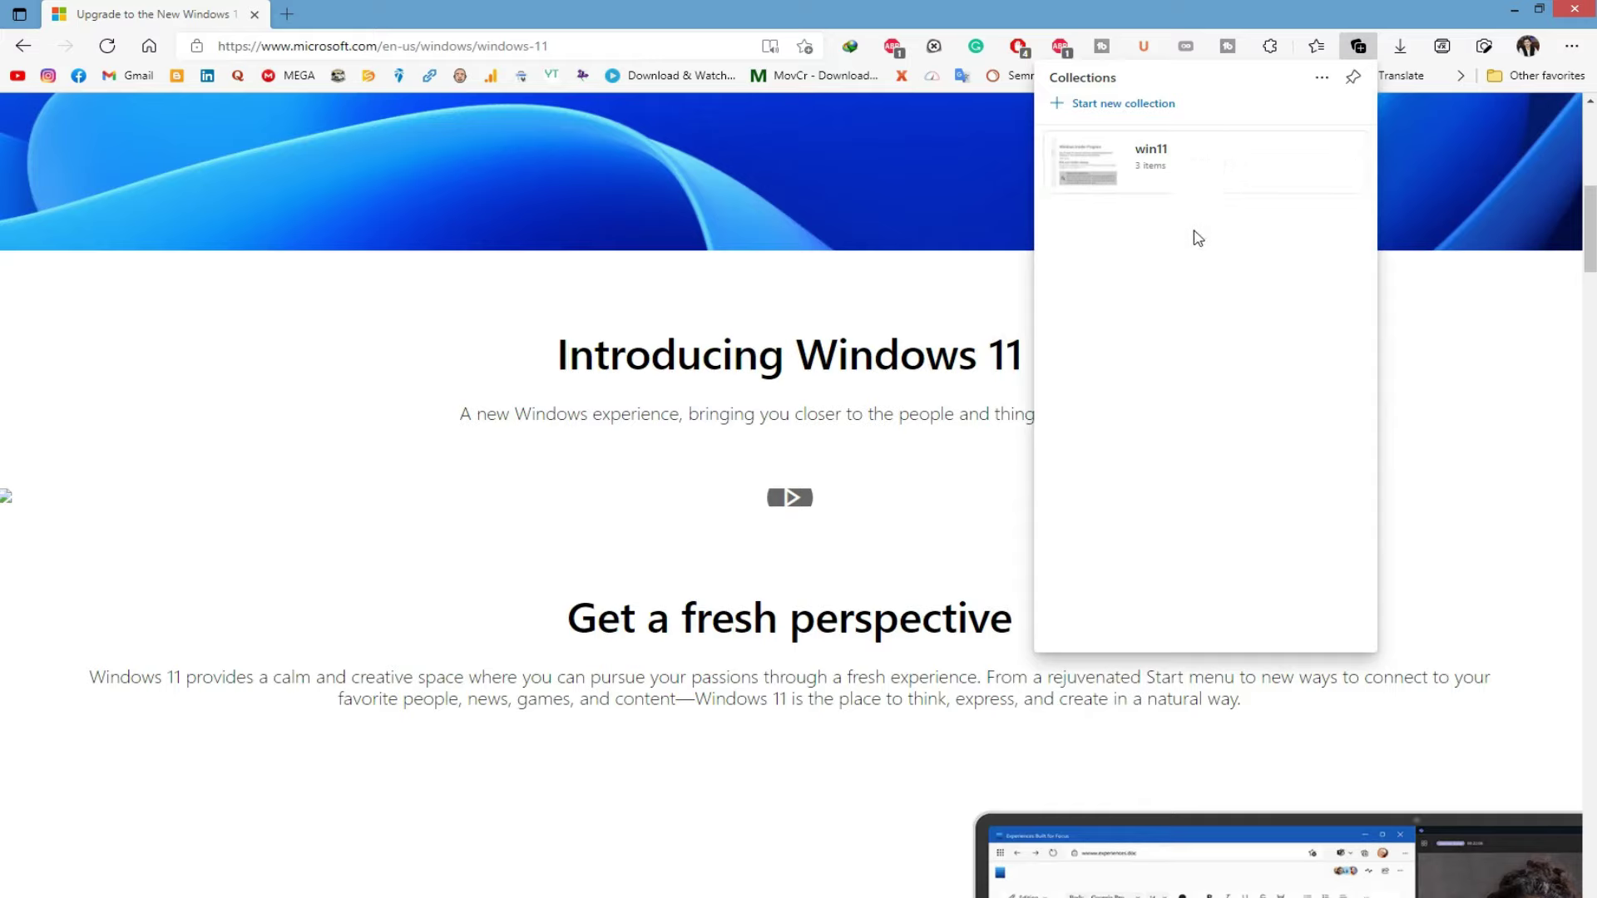
# - Open the win11 collection and its saved Windows 11 capture, and add the current page to the collection
pyautogui.click(1206, 171)
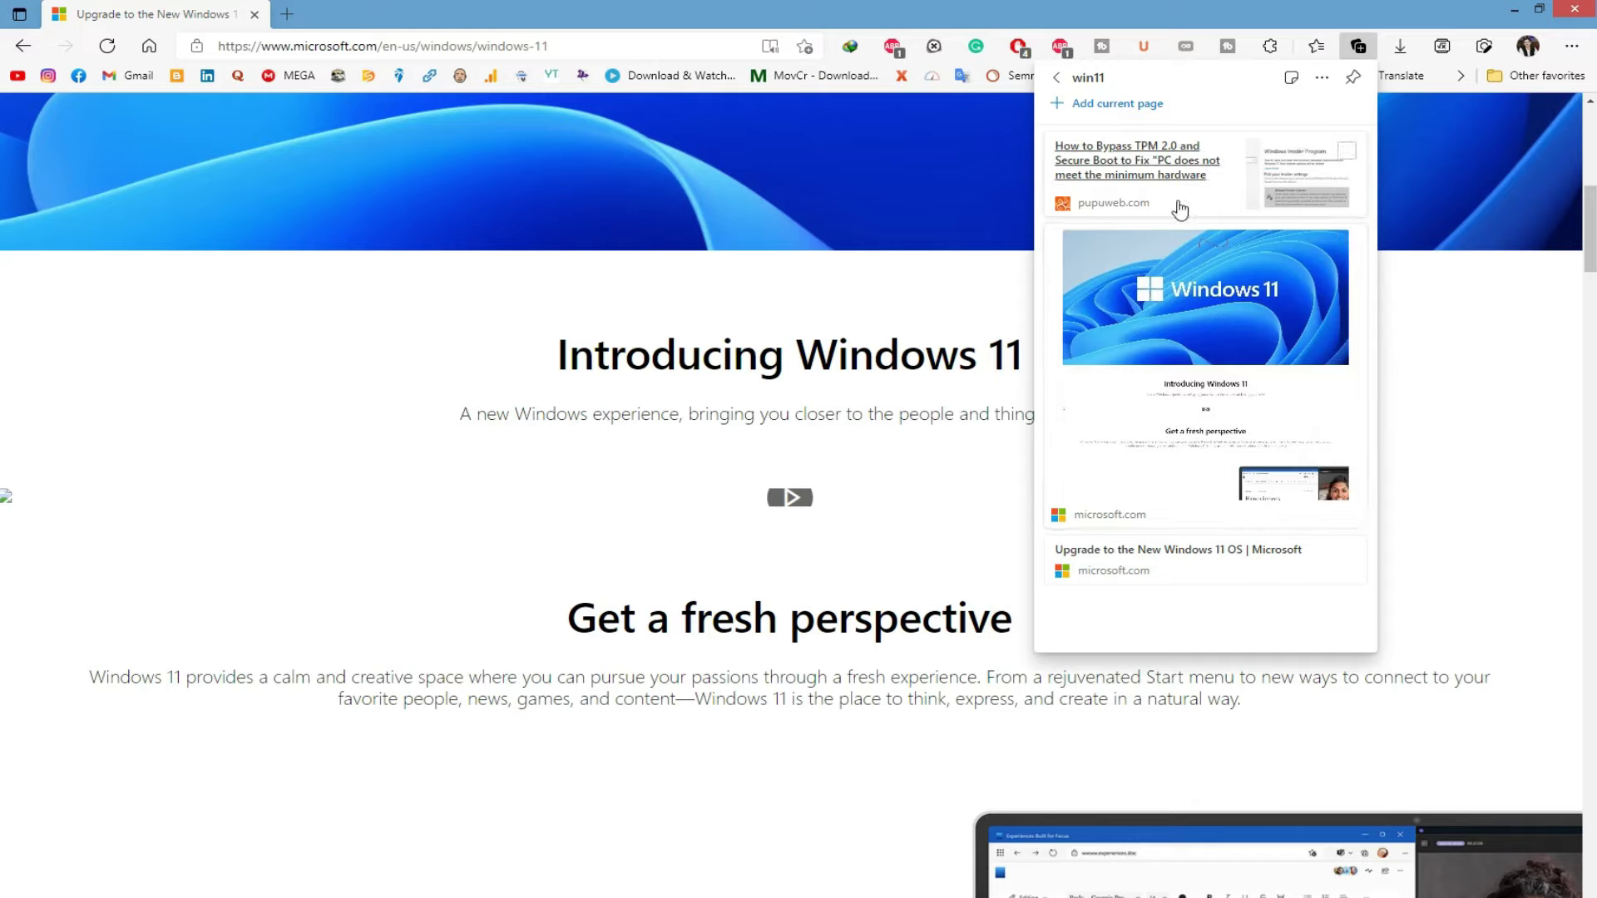
pyautogui.click(1190, 336)
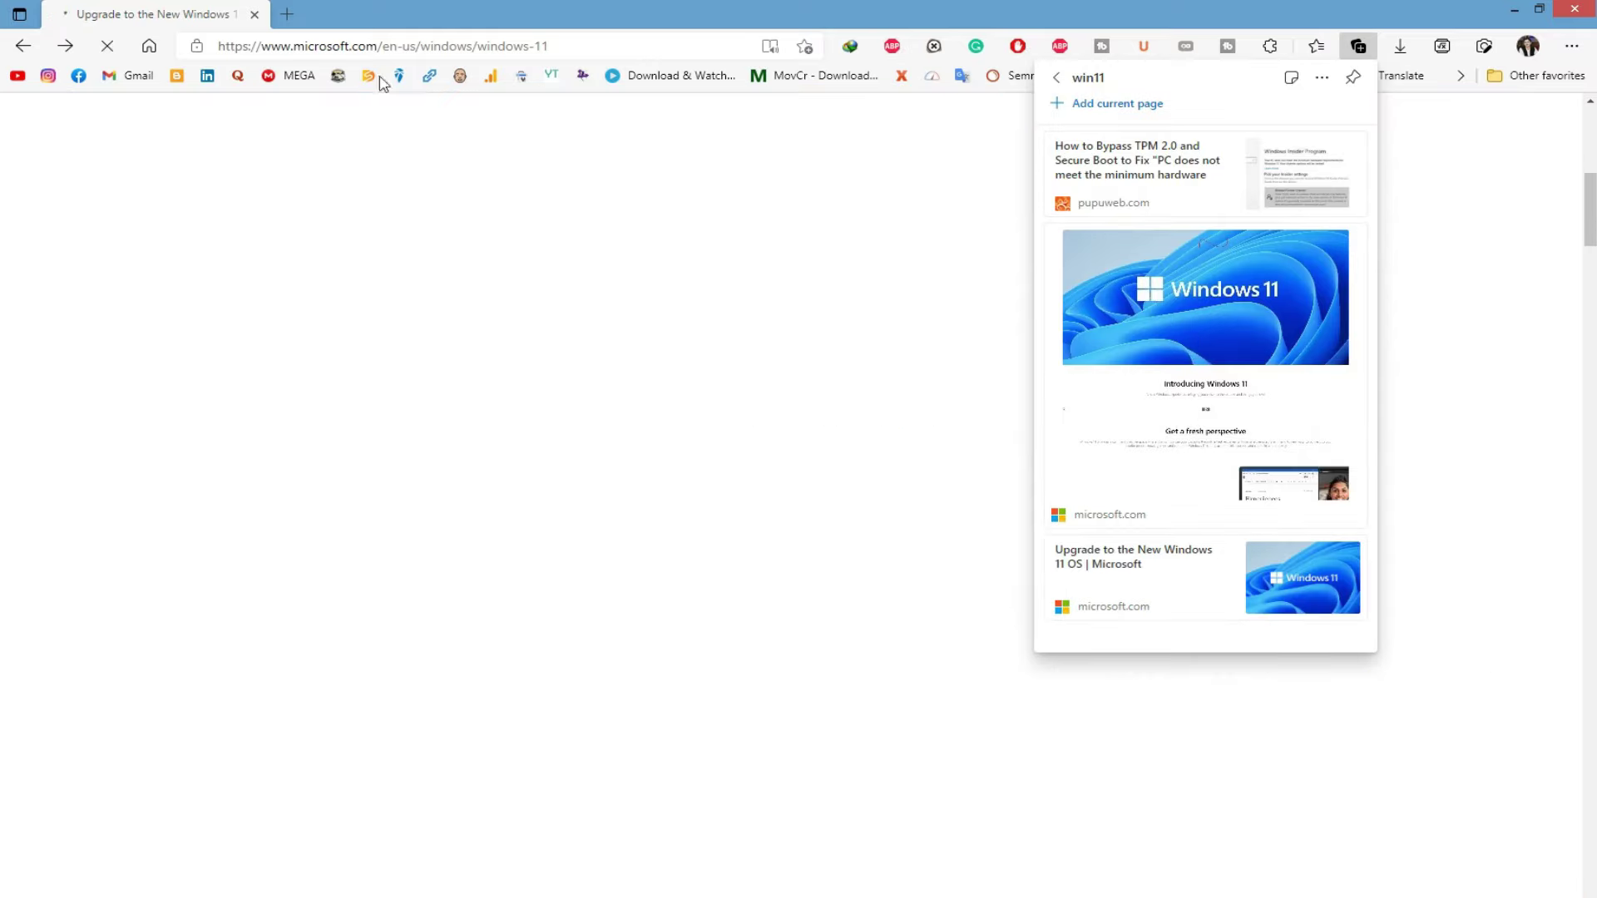
pyautogui.click(1120, 105)
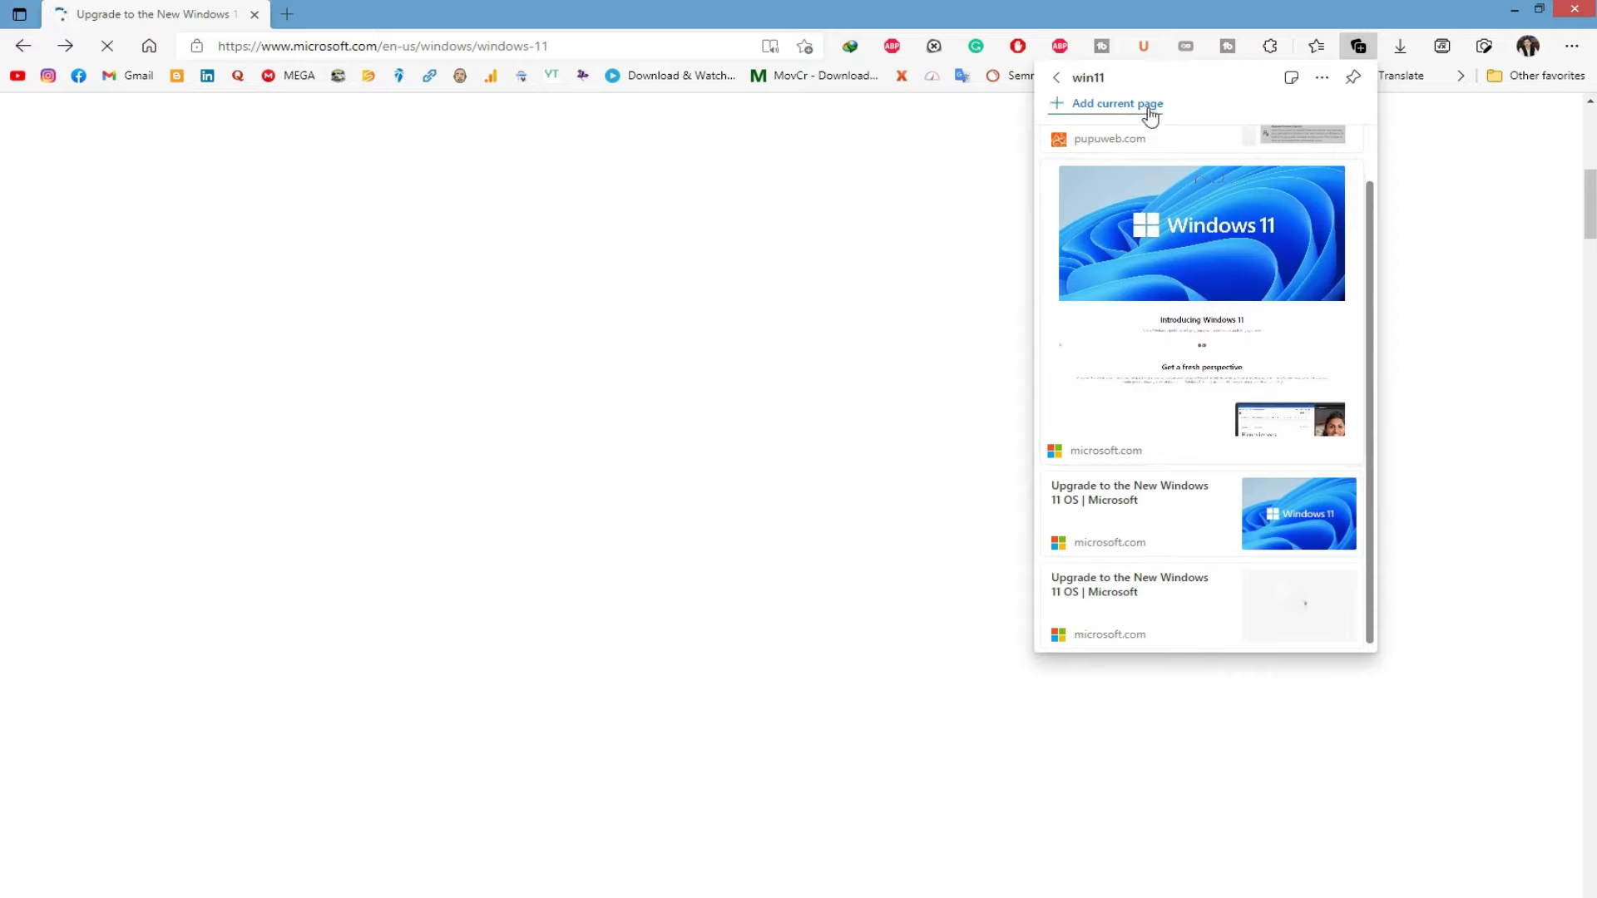
# - Select the last page in the win11 collection, review the sending and sorting options, and clear the selection
pyautogui.scroll(1, 1154, 192)
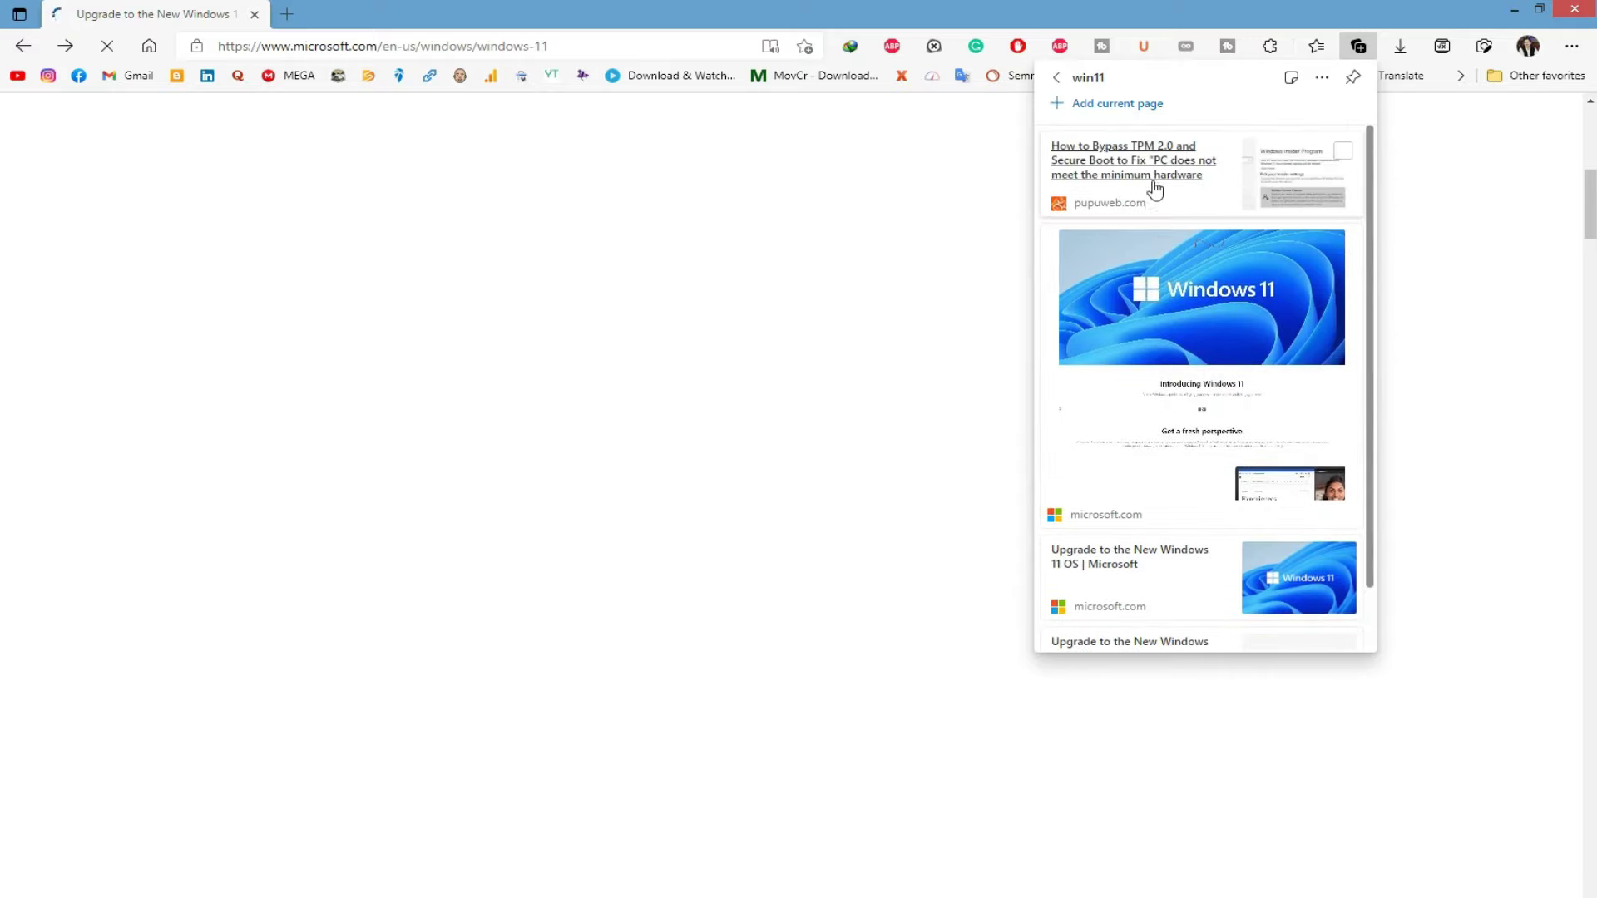
pyautogui.scroll(-1, 1173, 333)
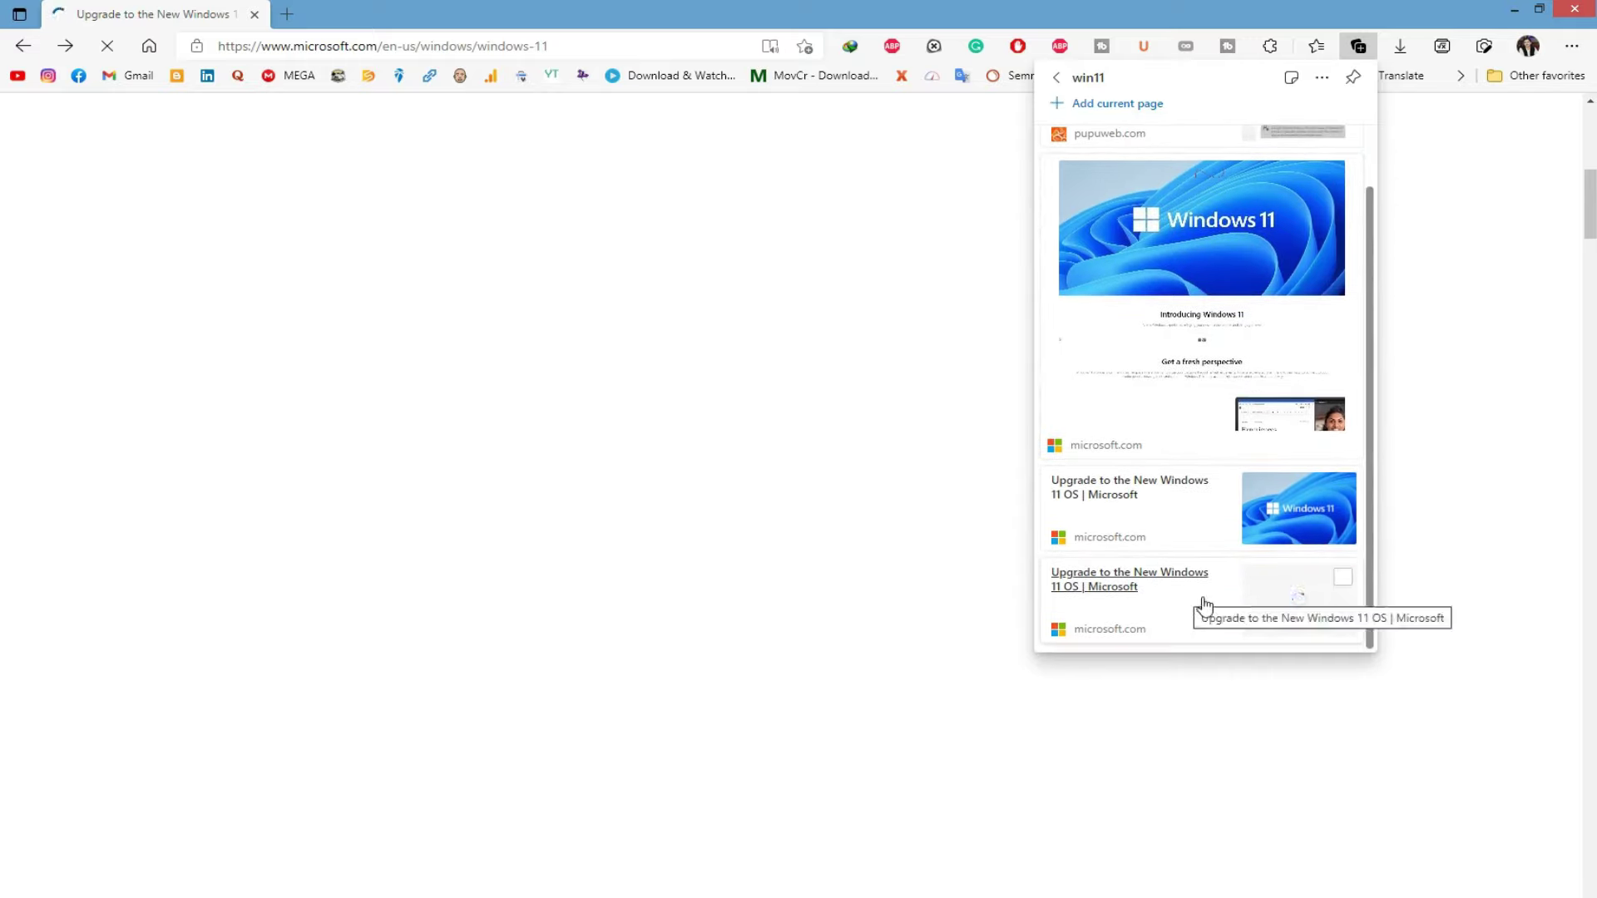
pyautogui.click(1342, 579)
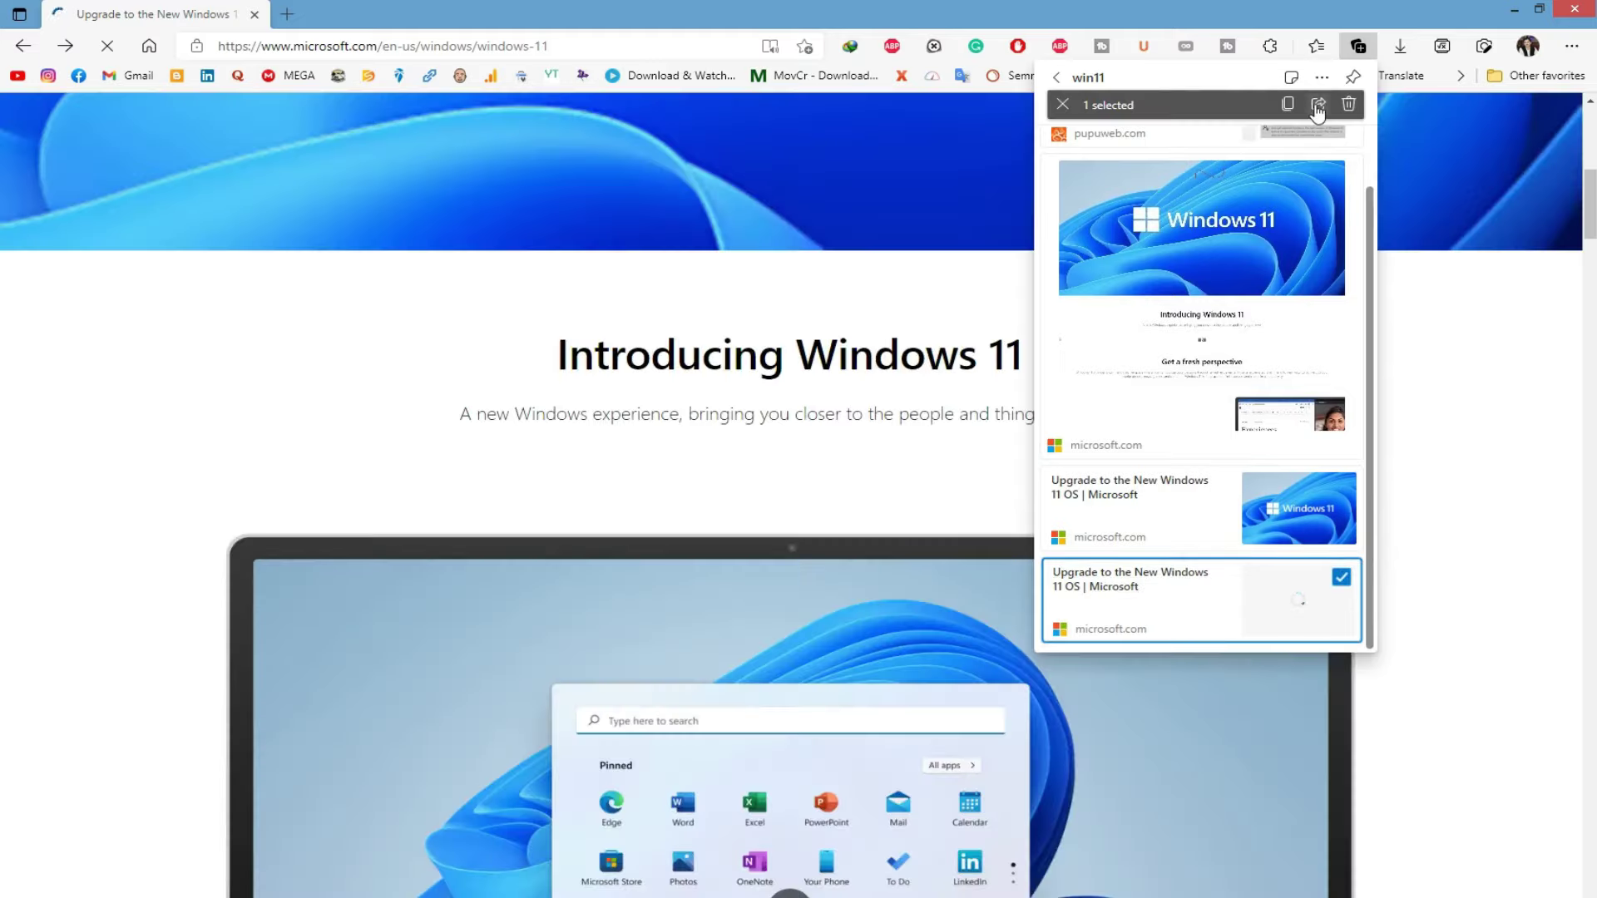
pyautogui.click(1317, 106)
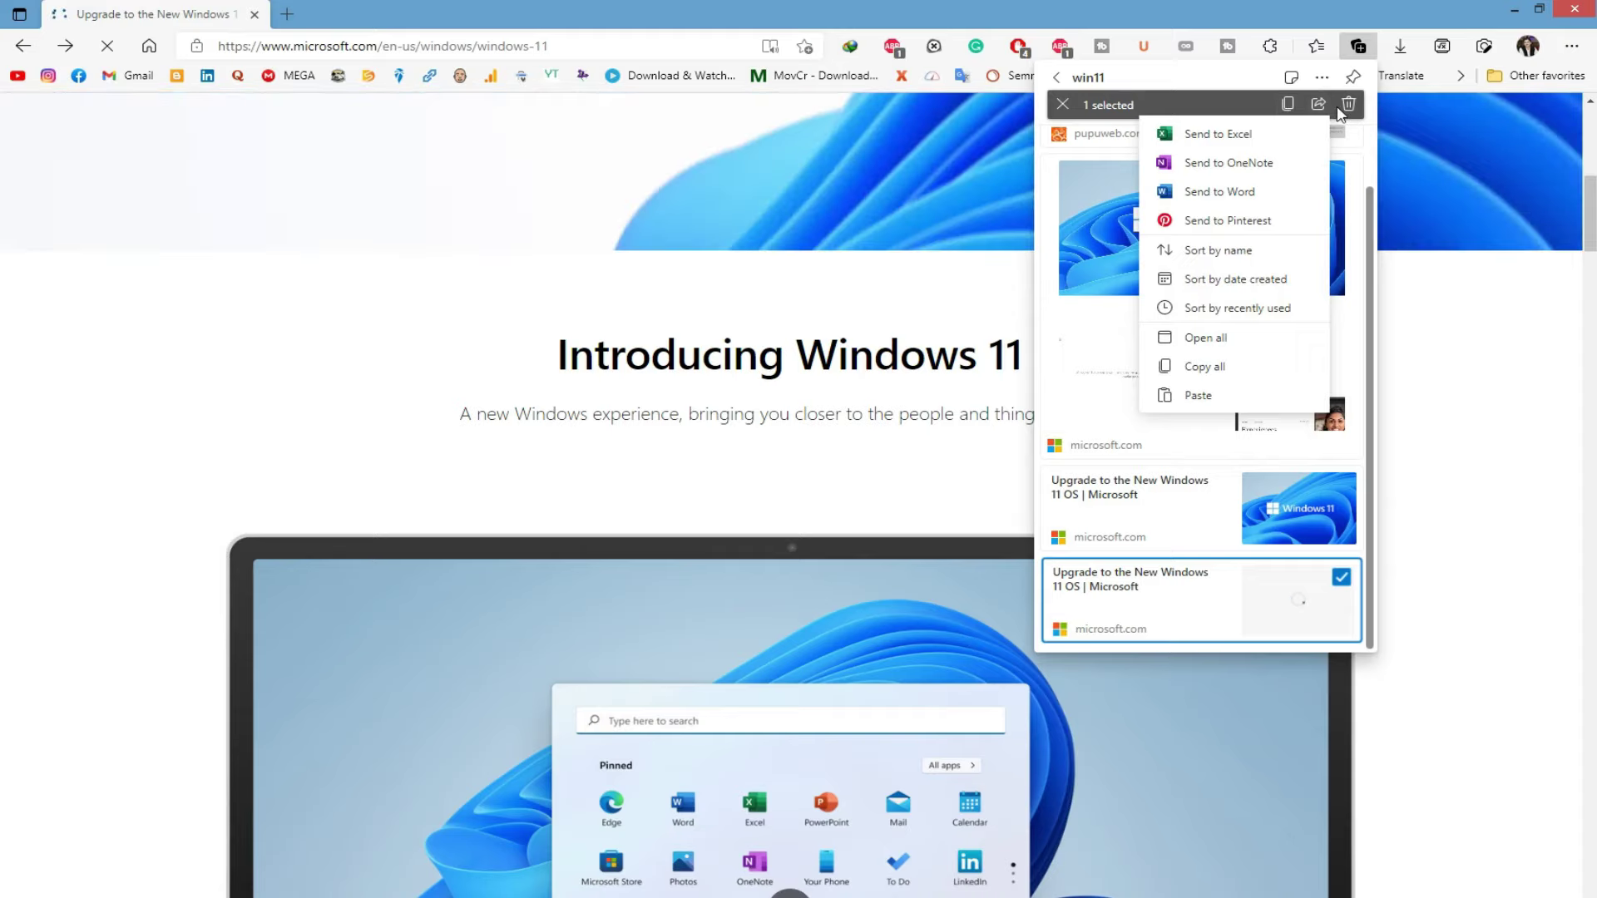
pyautogui.click(1128, 615)
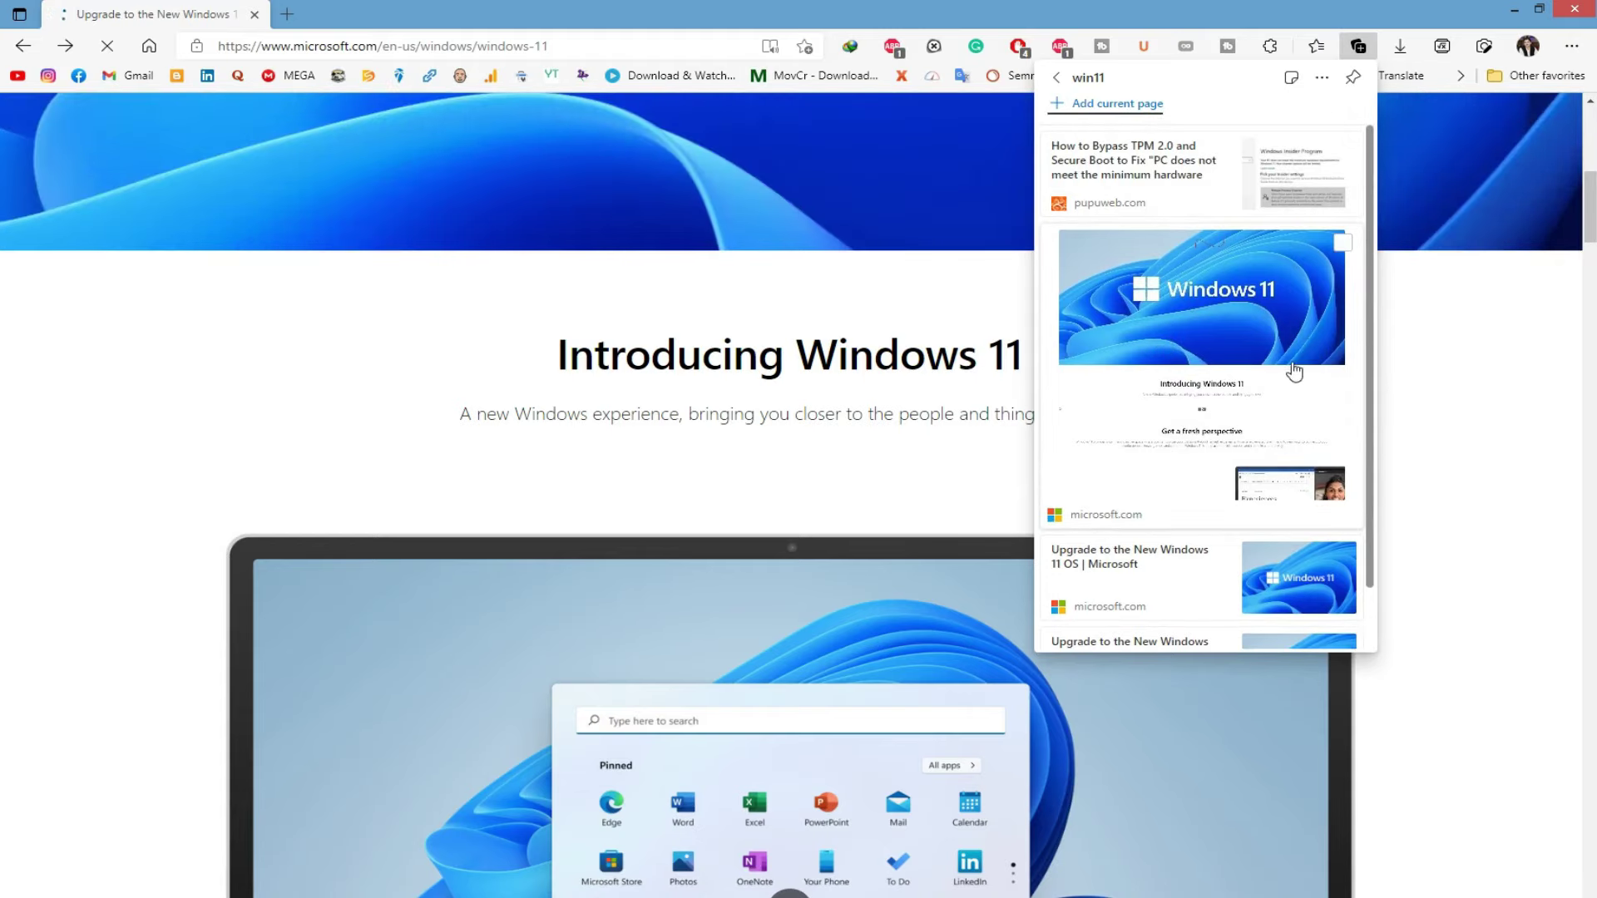
# - Delete the first of the two "Upgrade to the New Windows 11 OS | Microsoft" pages from the win11 collection
pyautogui.scroll(-1, 1298, 432)
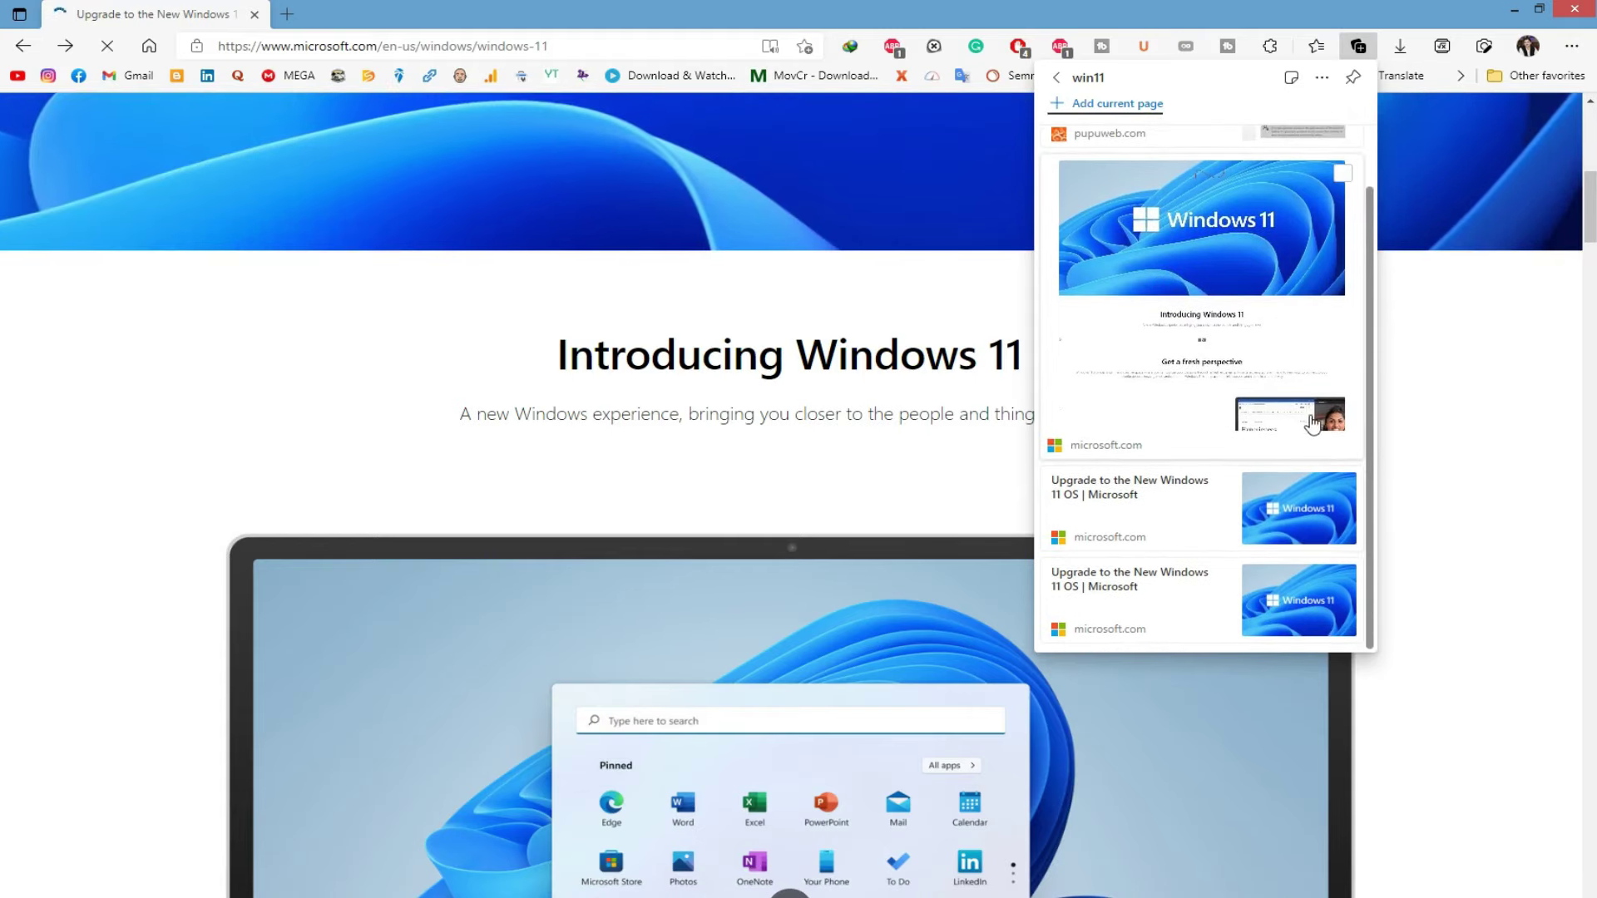
pyautogui.click(1342, 485)
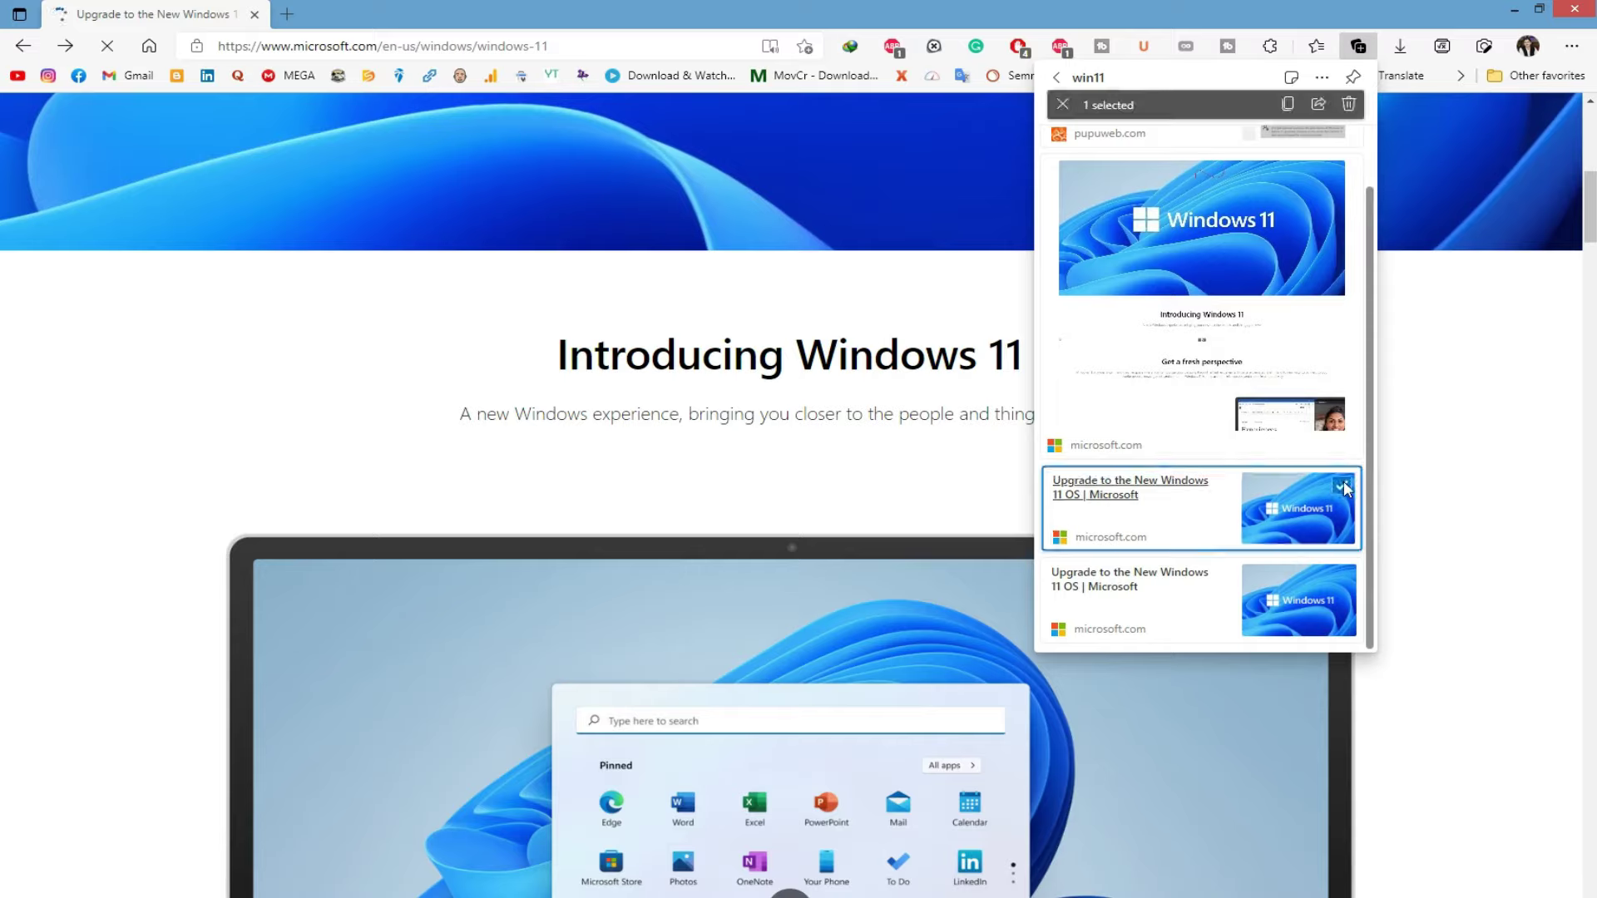
pyautogui.click(1351, 103)
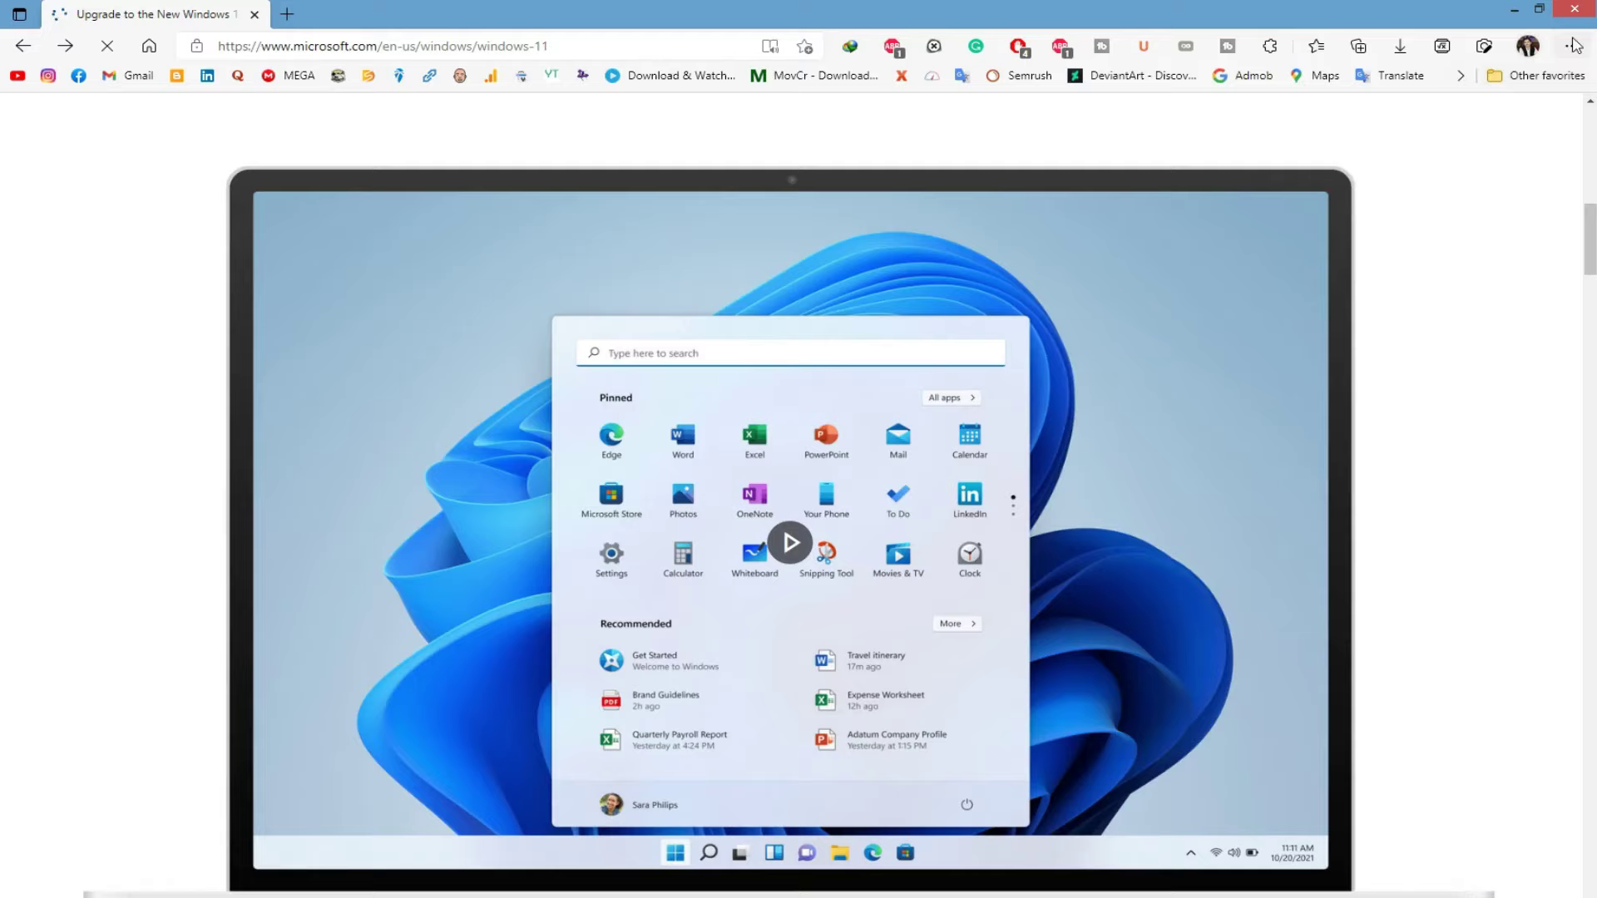
# - Set the browser's overall appearance to Dark in the Appearance settings
pyautogui.click(1572, 45)
pyautogui.click(1383, 536)
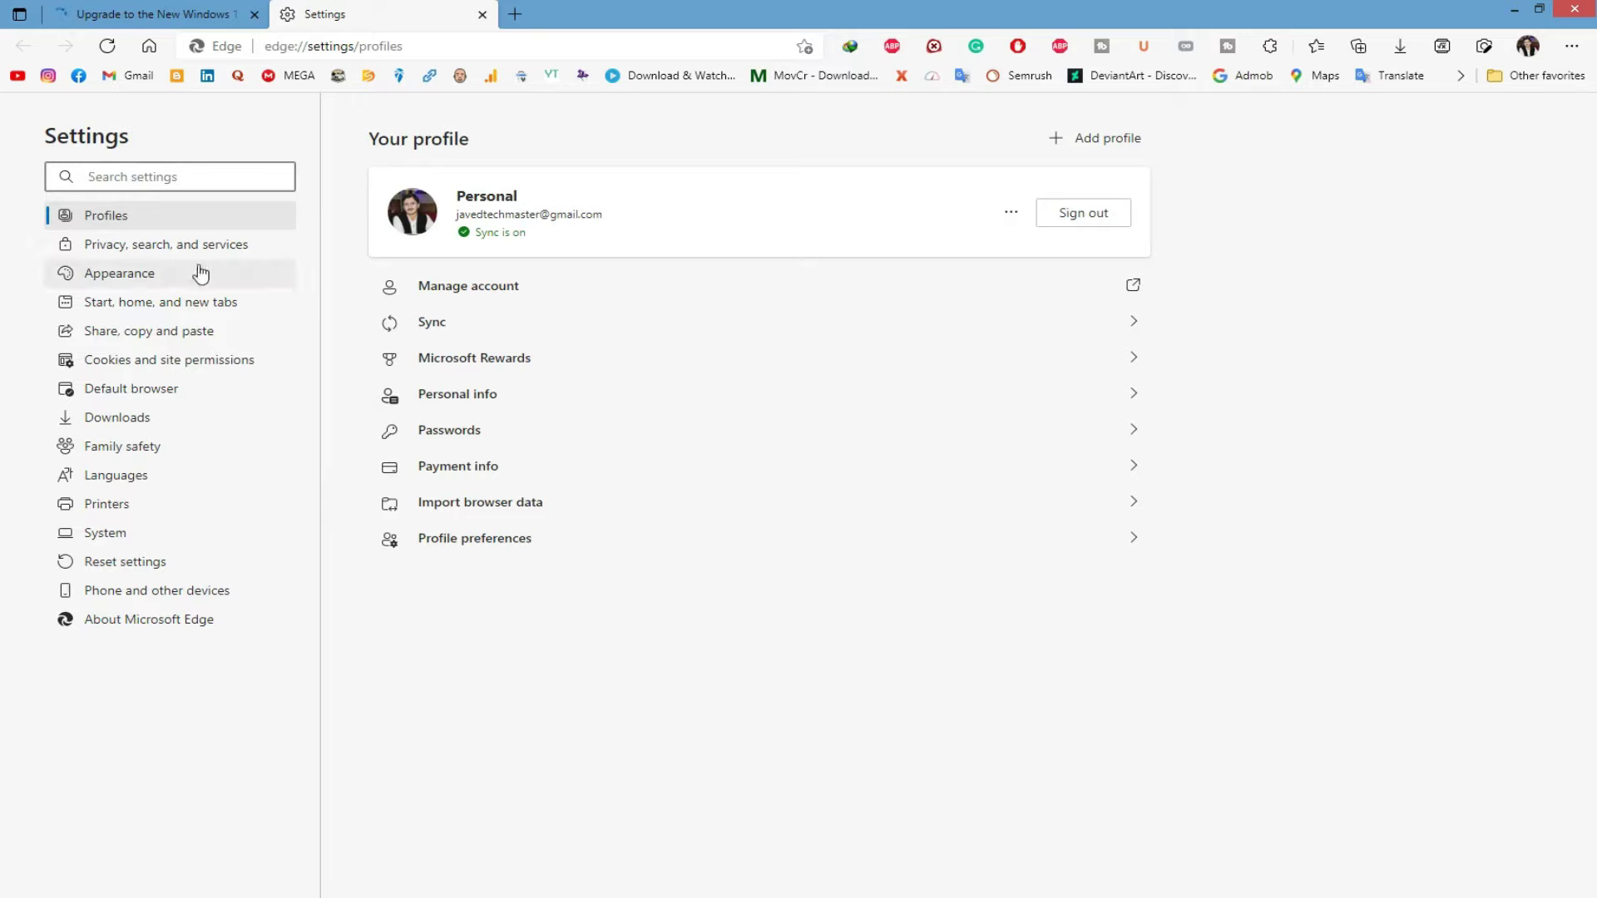
pyautogui.click(144, 277)
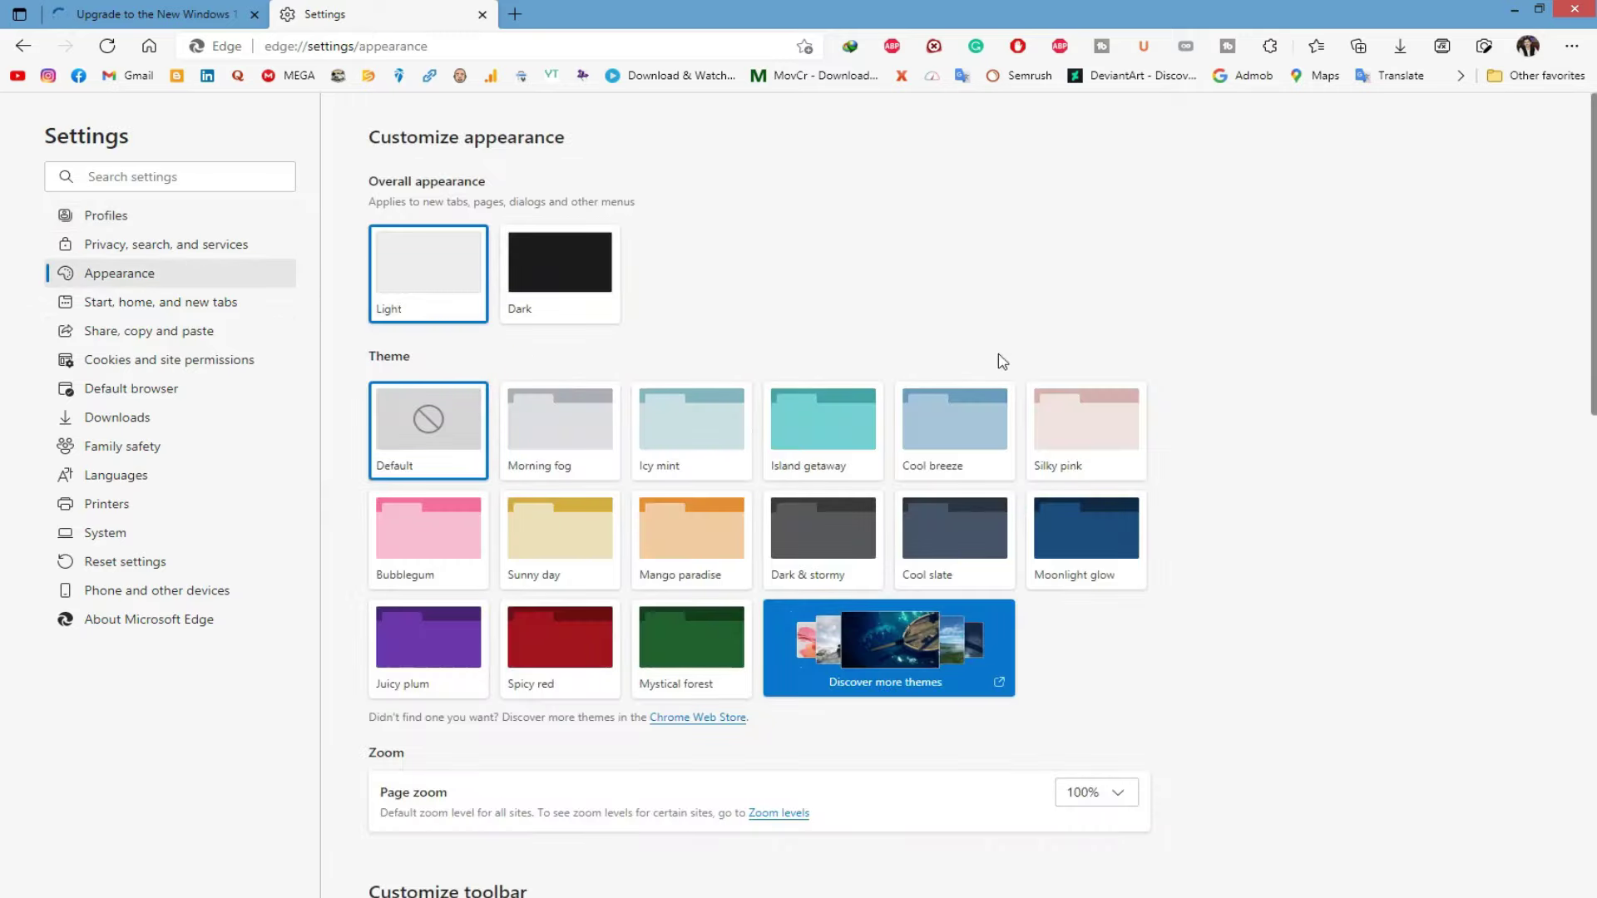
pyautogui.click(537, 289)
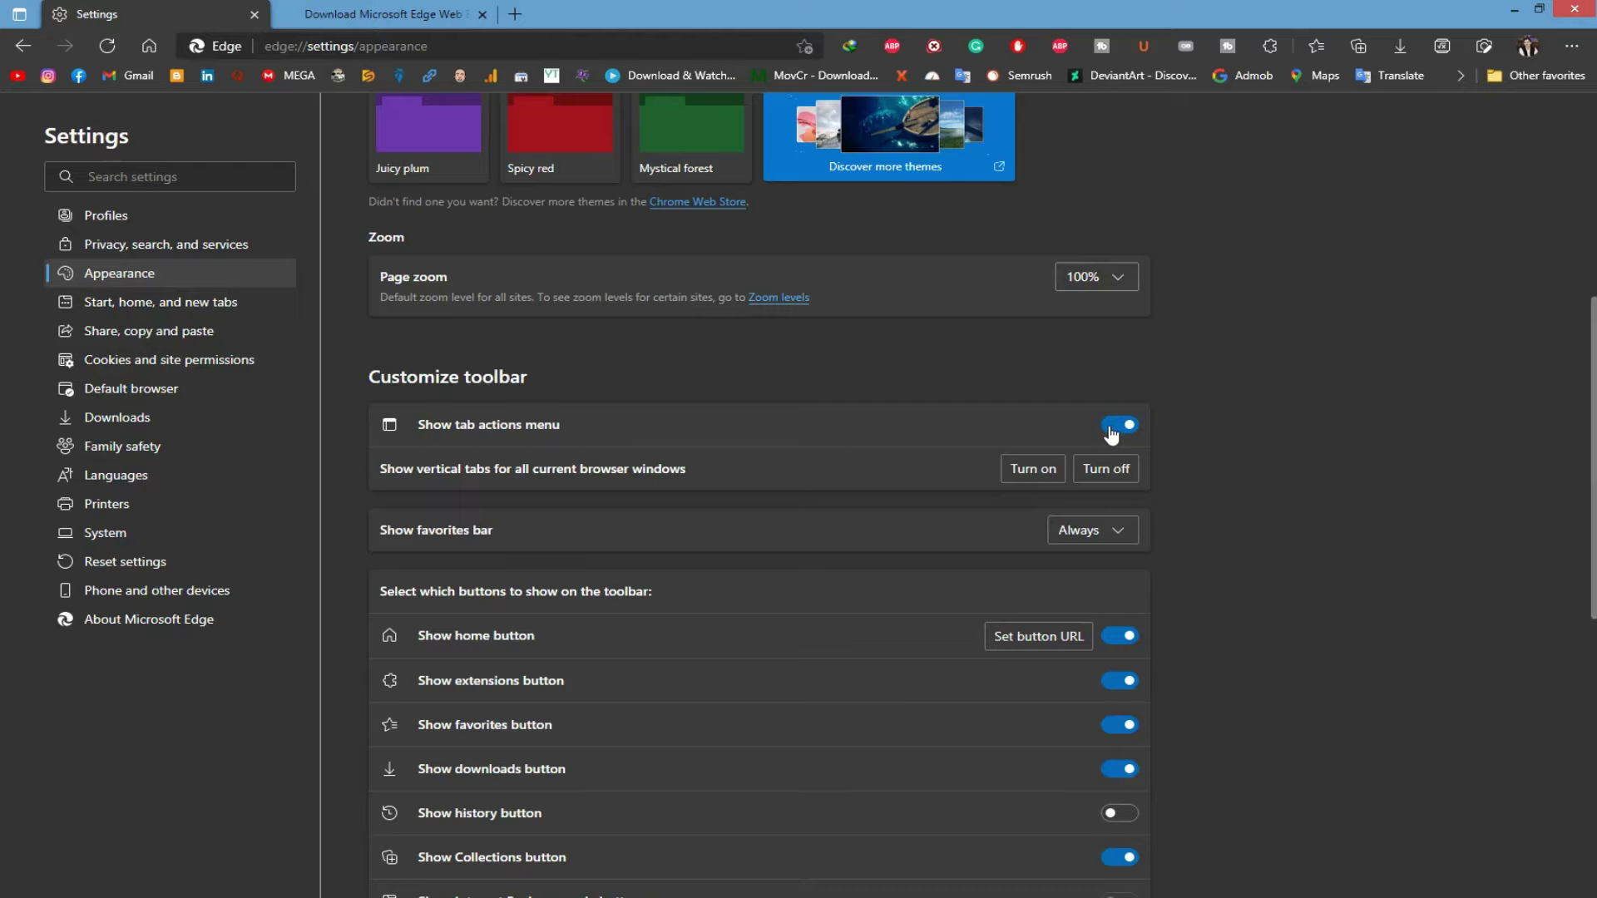
# - Apply the Icy mint theme, and switch the overall appearance to Light and back to Dark
pyautogui.scroll(5, 681, 277)
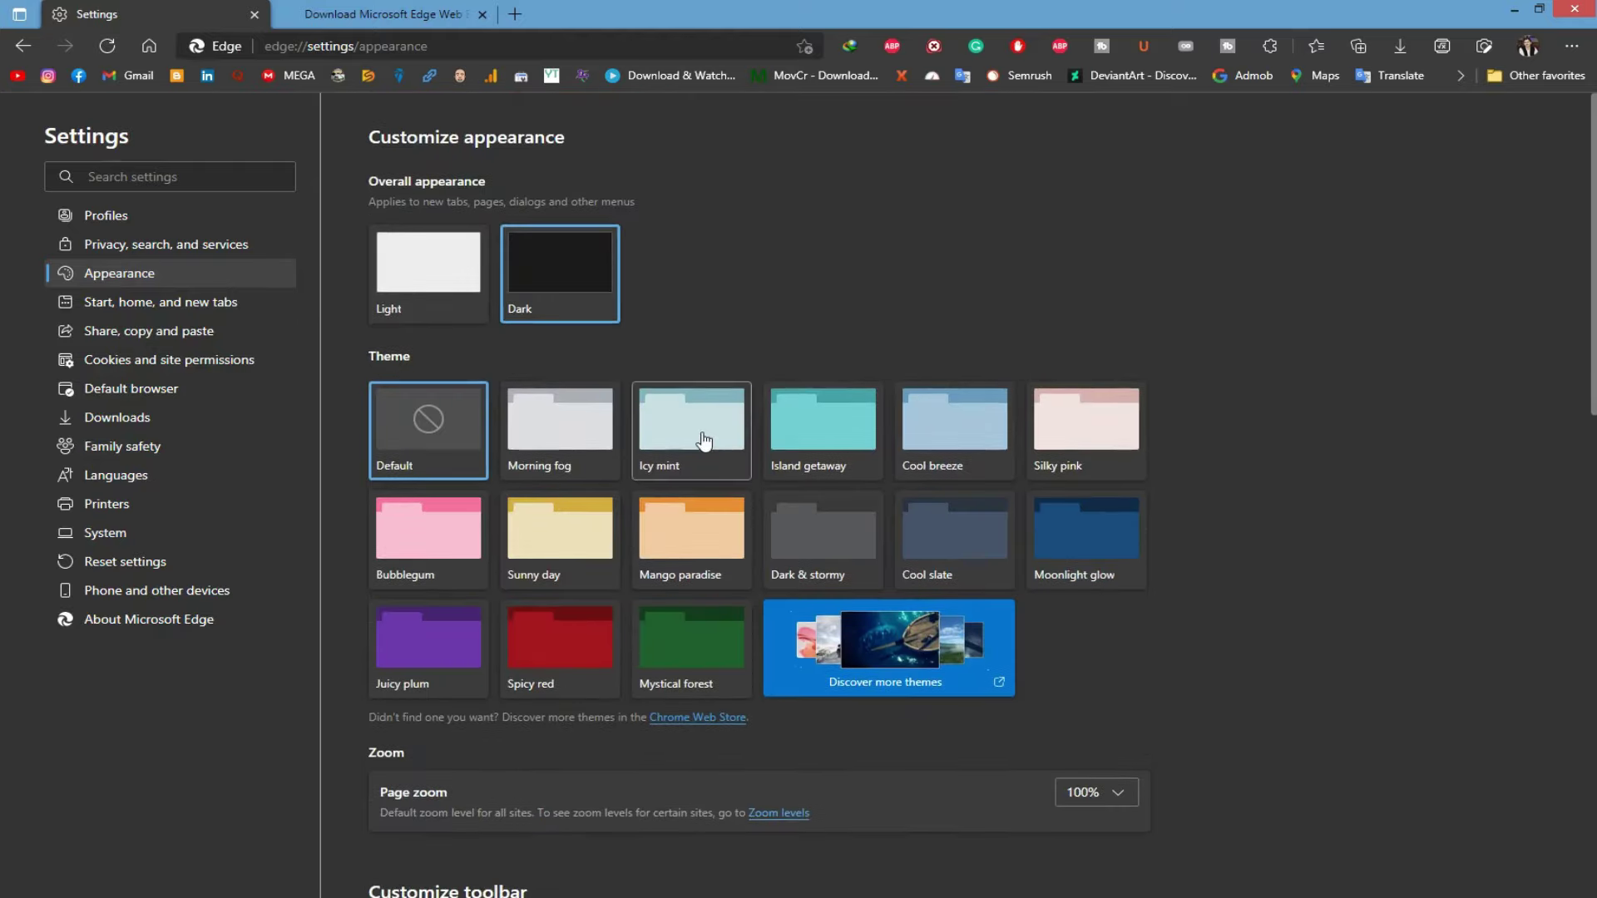
pyautogui.click(703, 439)
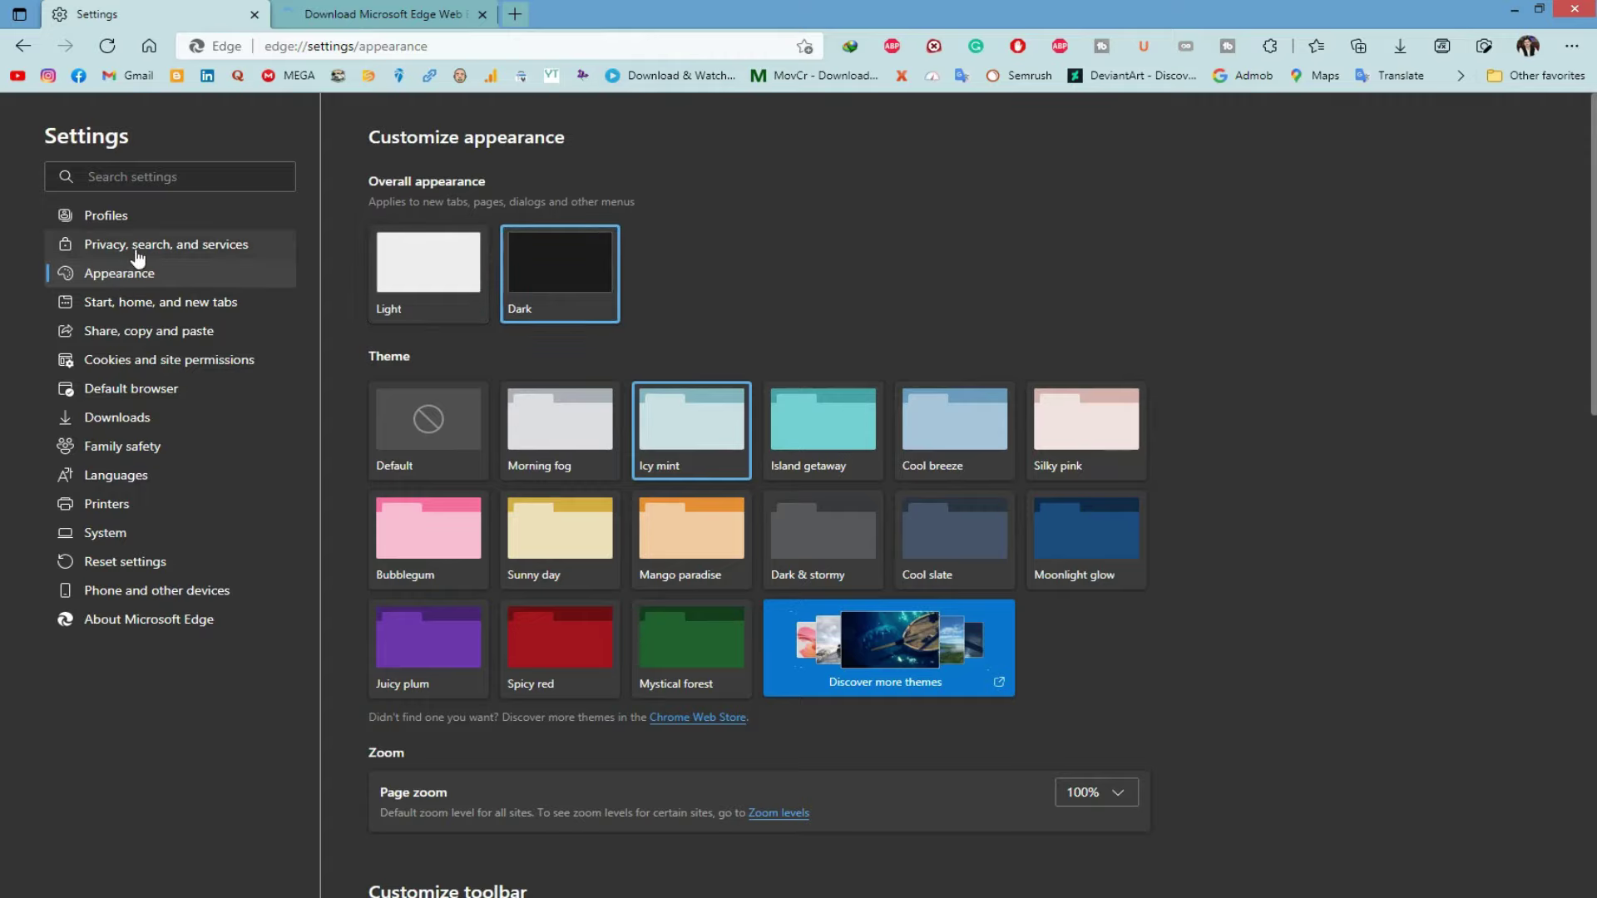
pyautogui.click(420, 262)
pyautogui.click(579, 267)
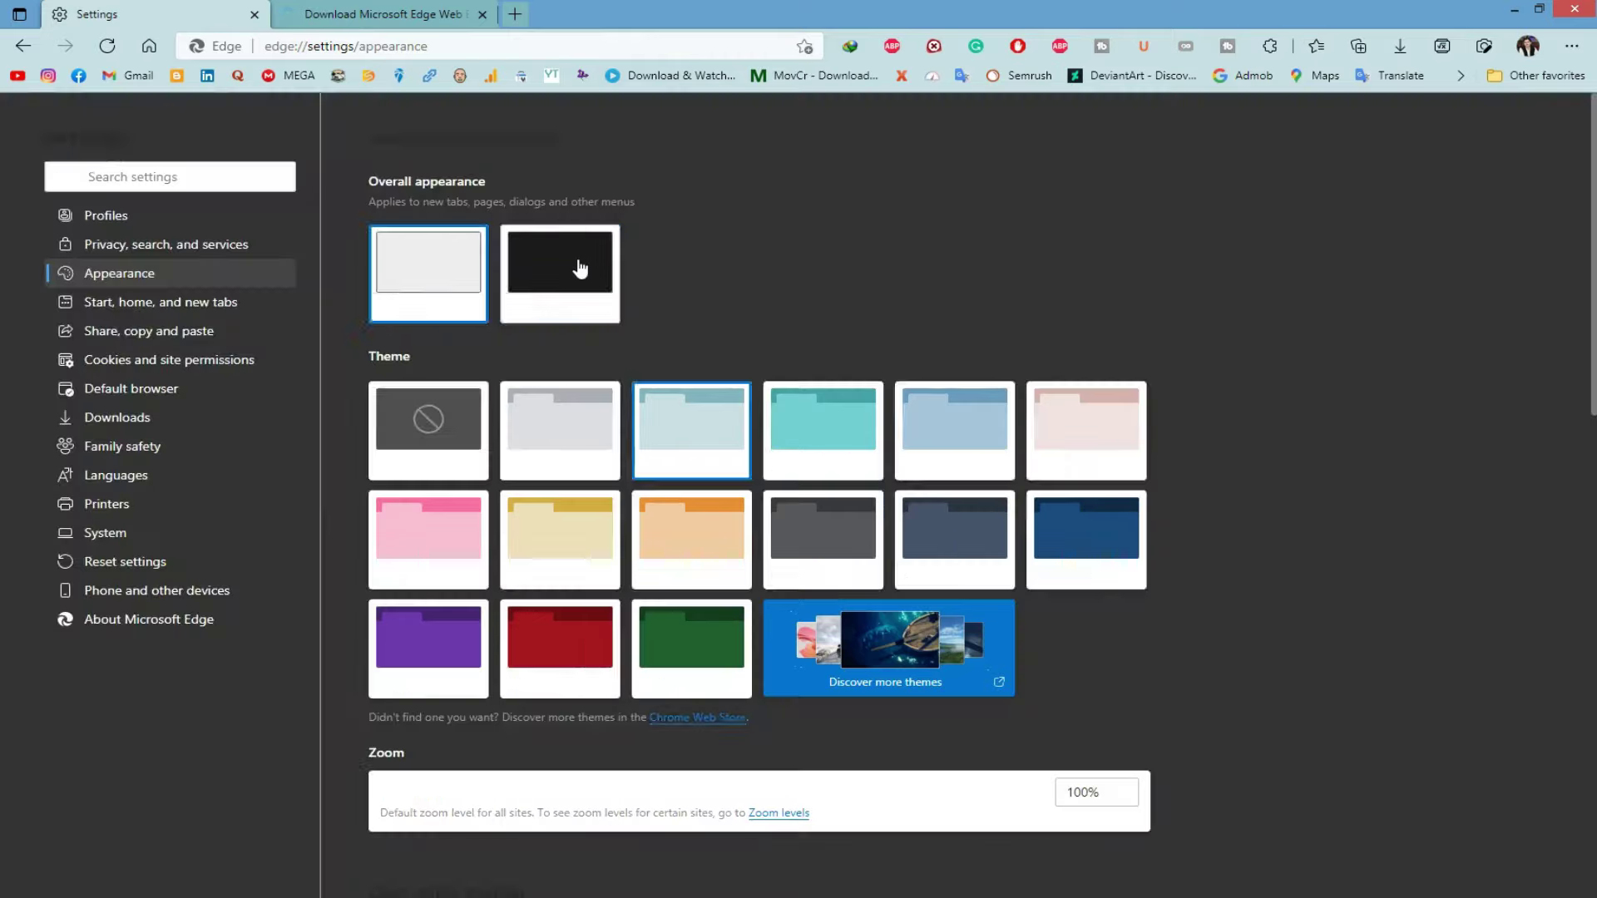
# - Generate a QR code for the Download Microsoft Edge page
pyautogui.click(372, 6)
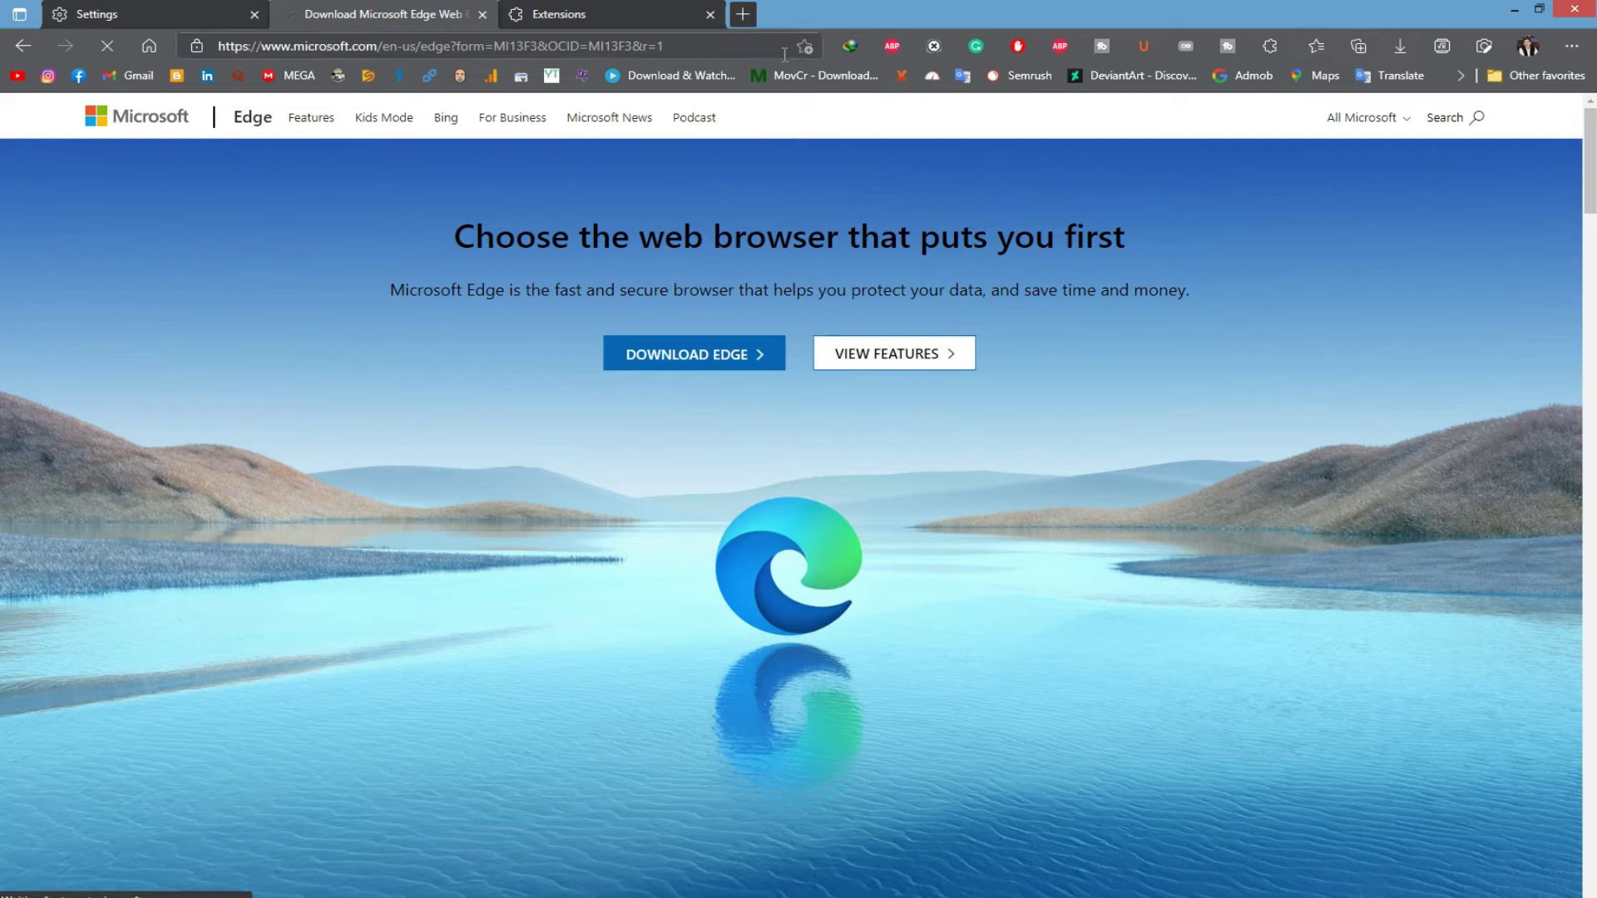
pyautogui.click(756, 45)
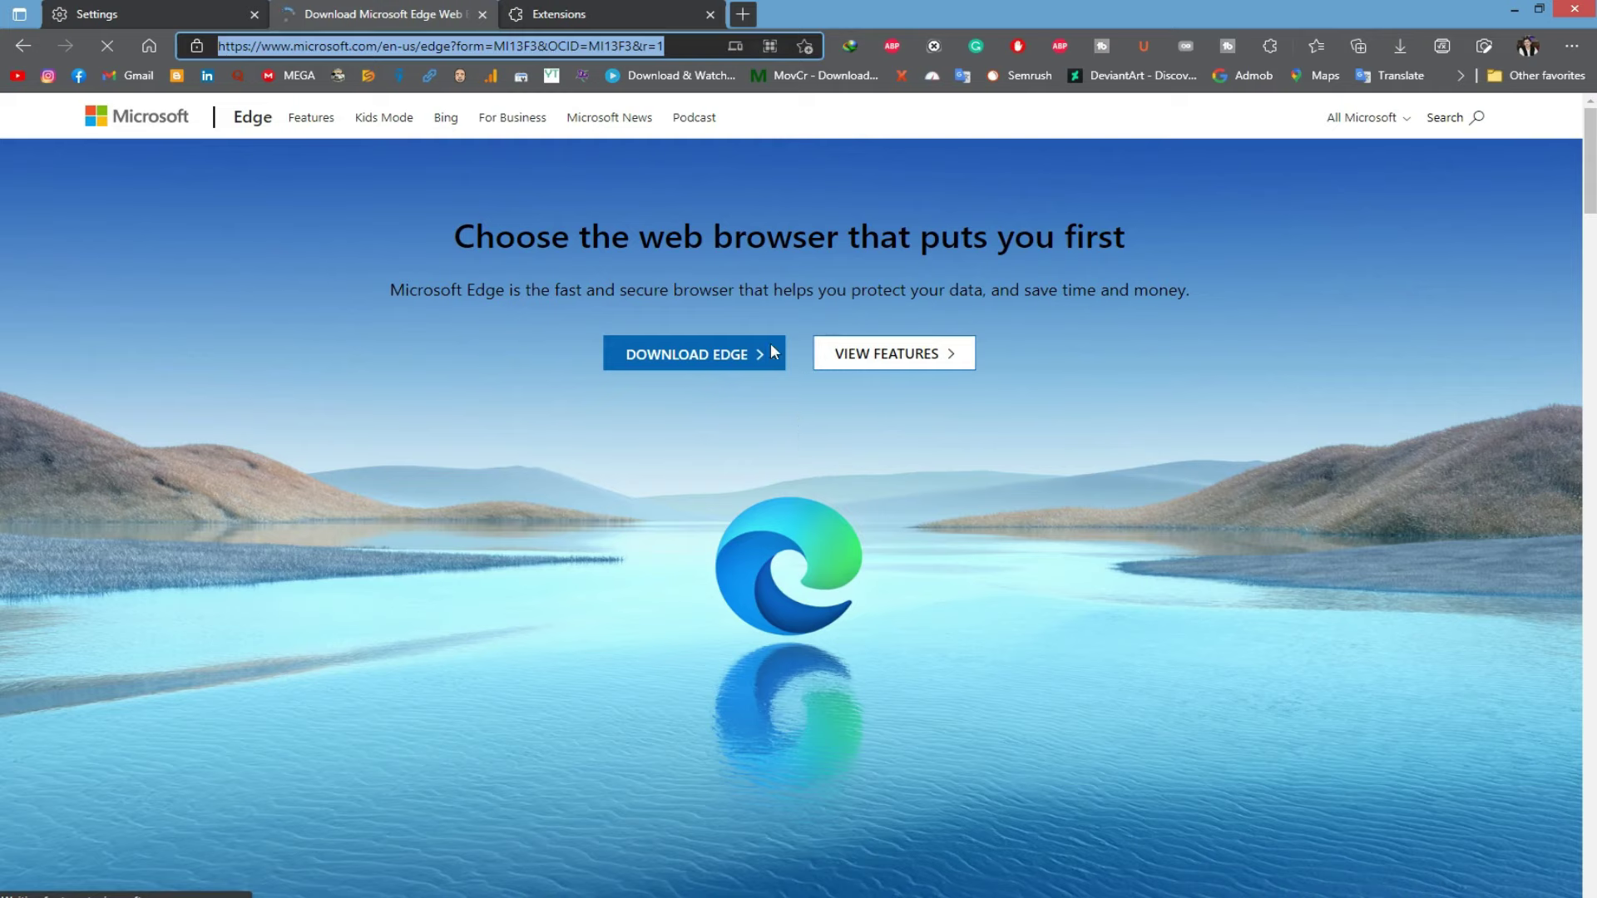
pyautogui.click(768, 43)
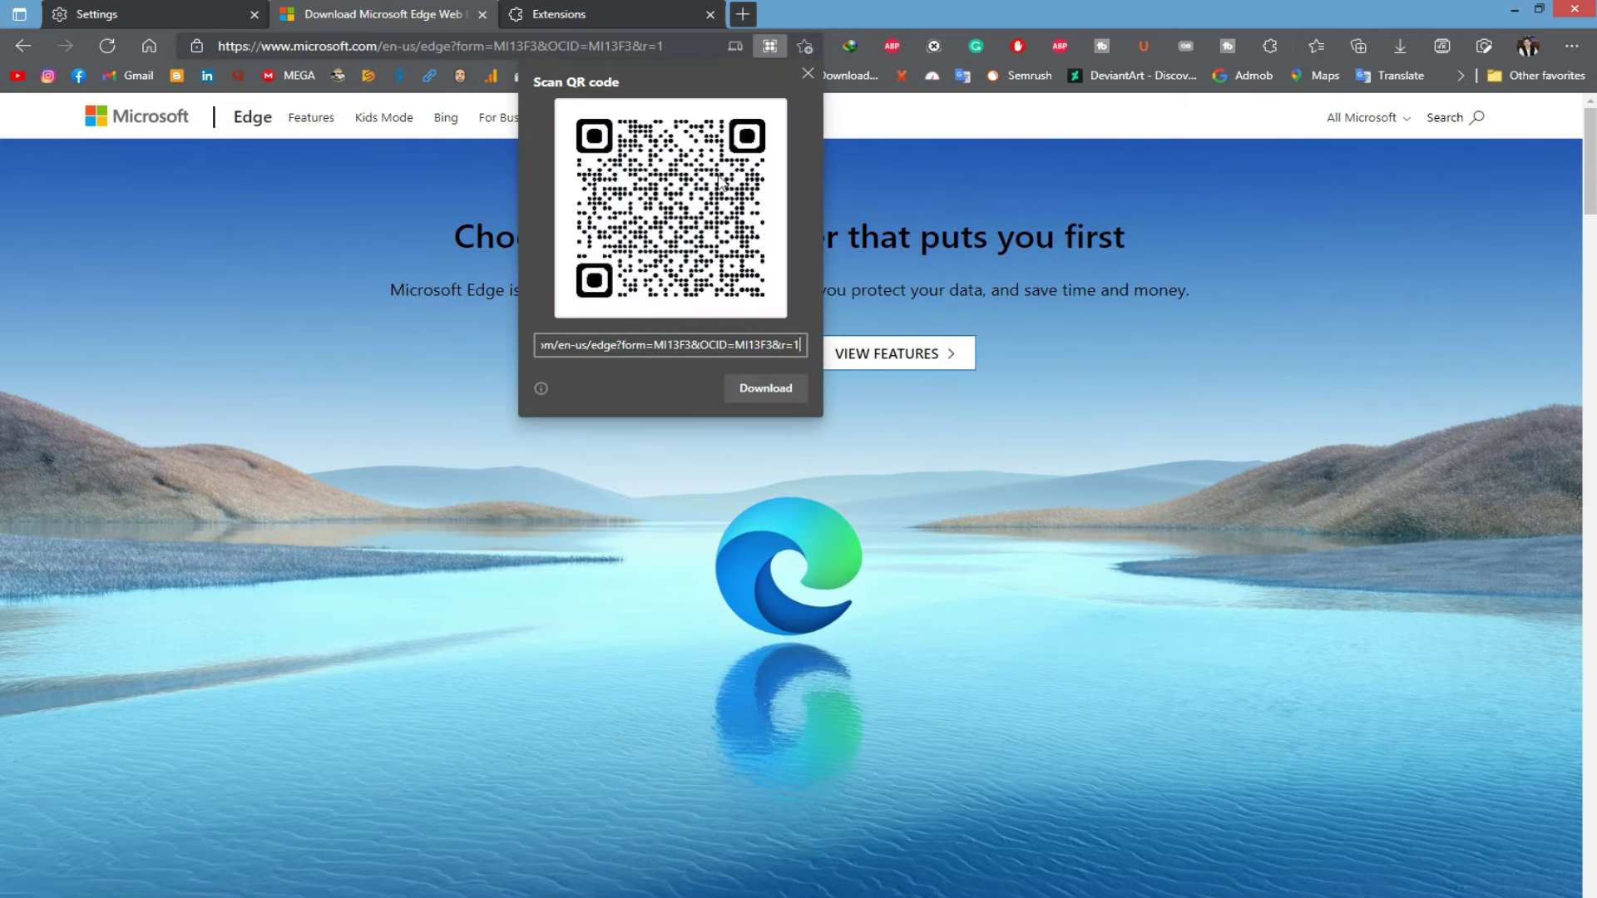
pyautogui.moveTo(801, 344); pyautogui.dragTo(441, 342)
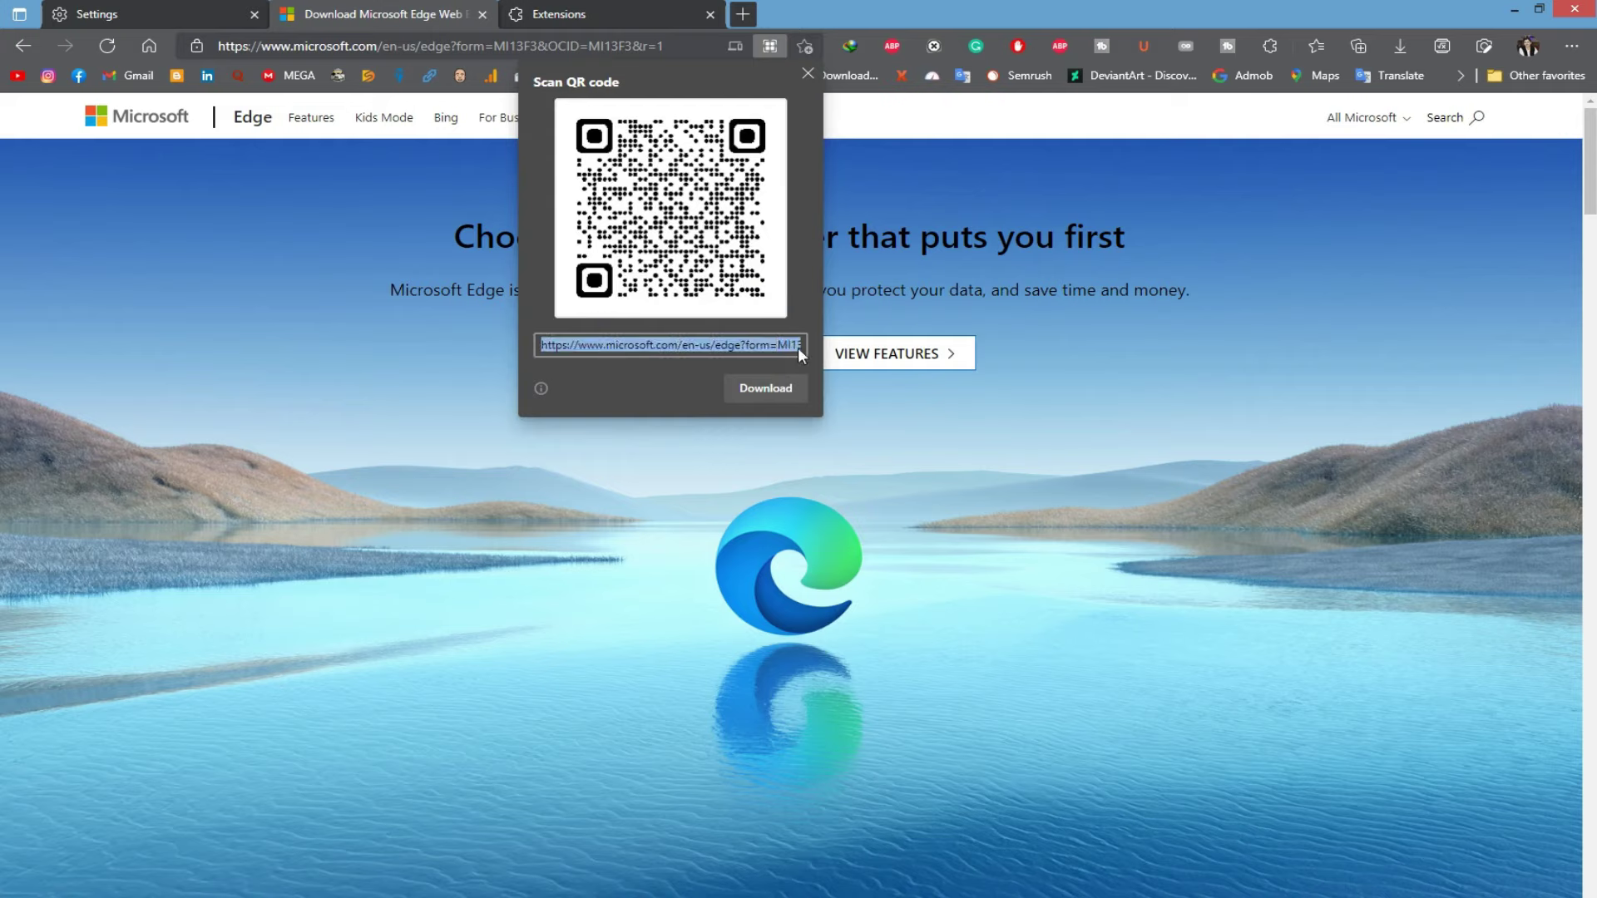
pyautogui.click(683, 343)
pyautogui.moveTo(684, 343); pyautogui.dragTo(985, 381)
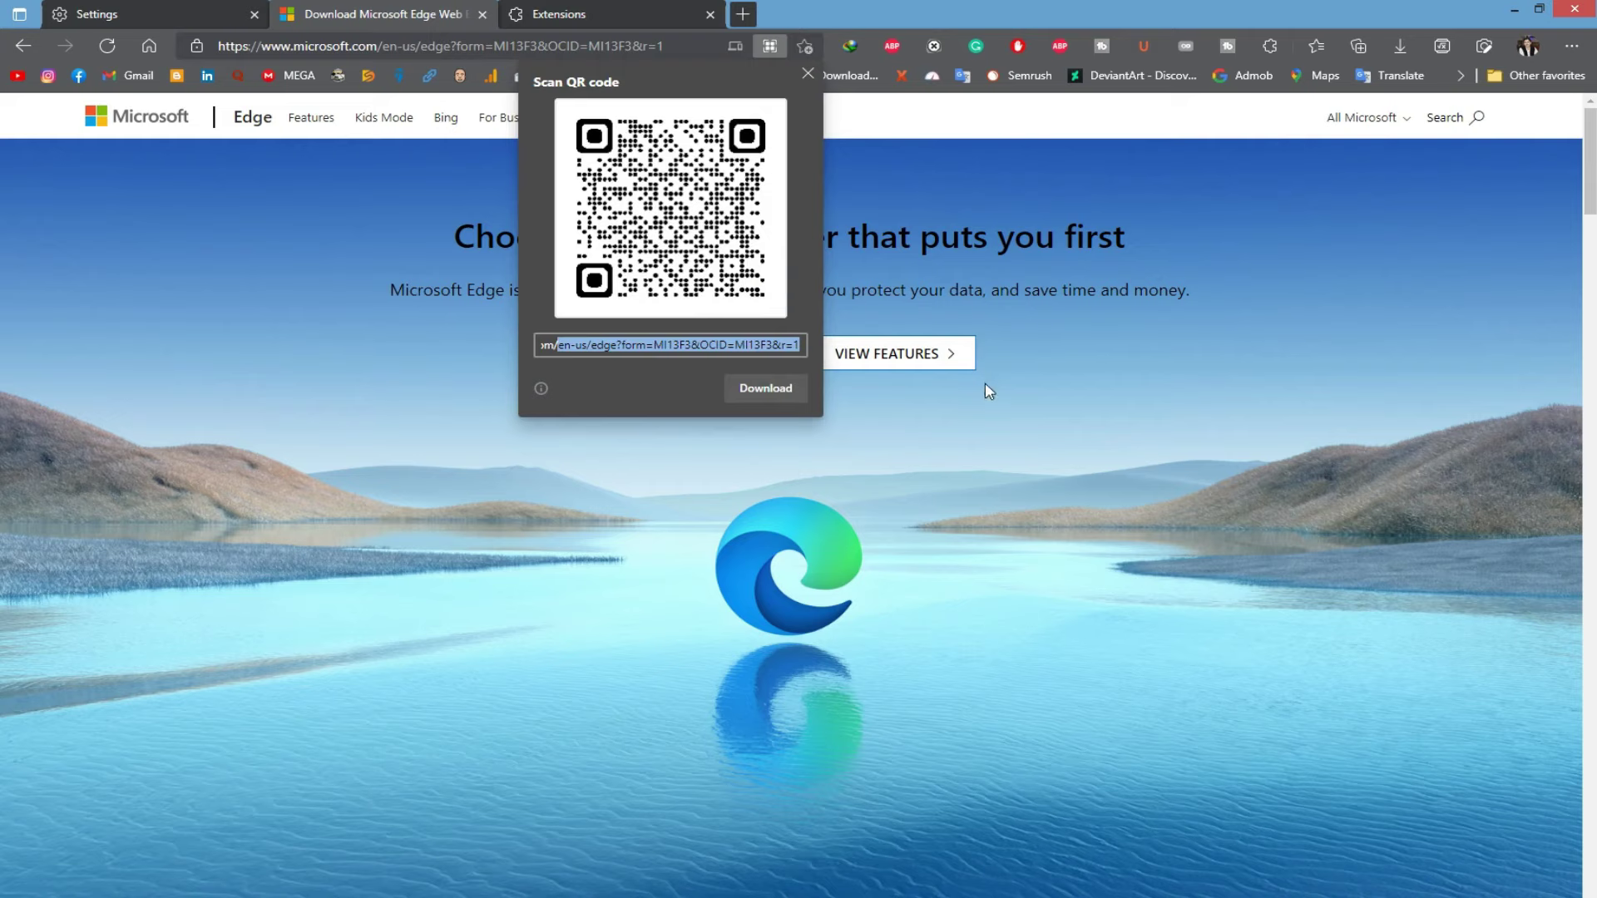
pyautogui.press('BackSpace')
pyautogui.press('BackSpace')
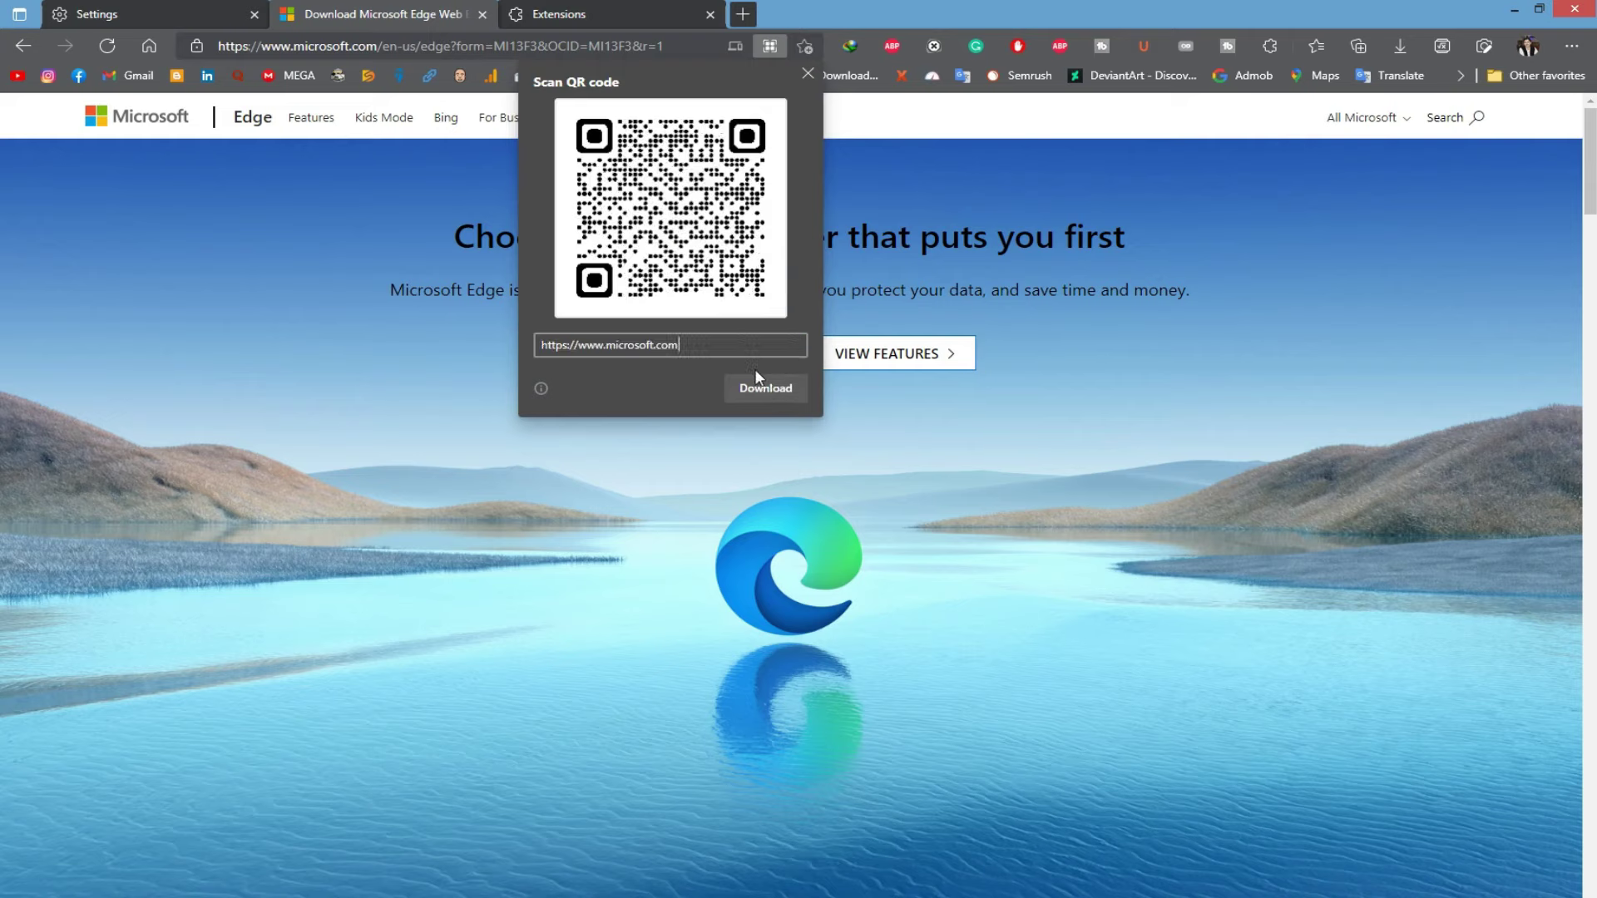
# - Download the QR code image, open the downloaded qrcode_www.microsoft.com.png, and close it
pyautogui.click(764, 389)
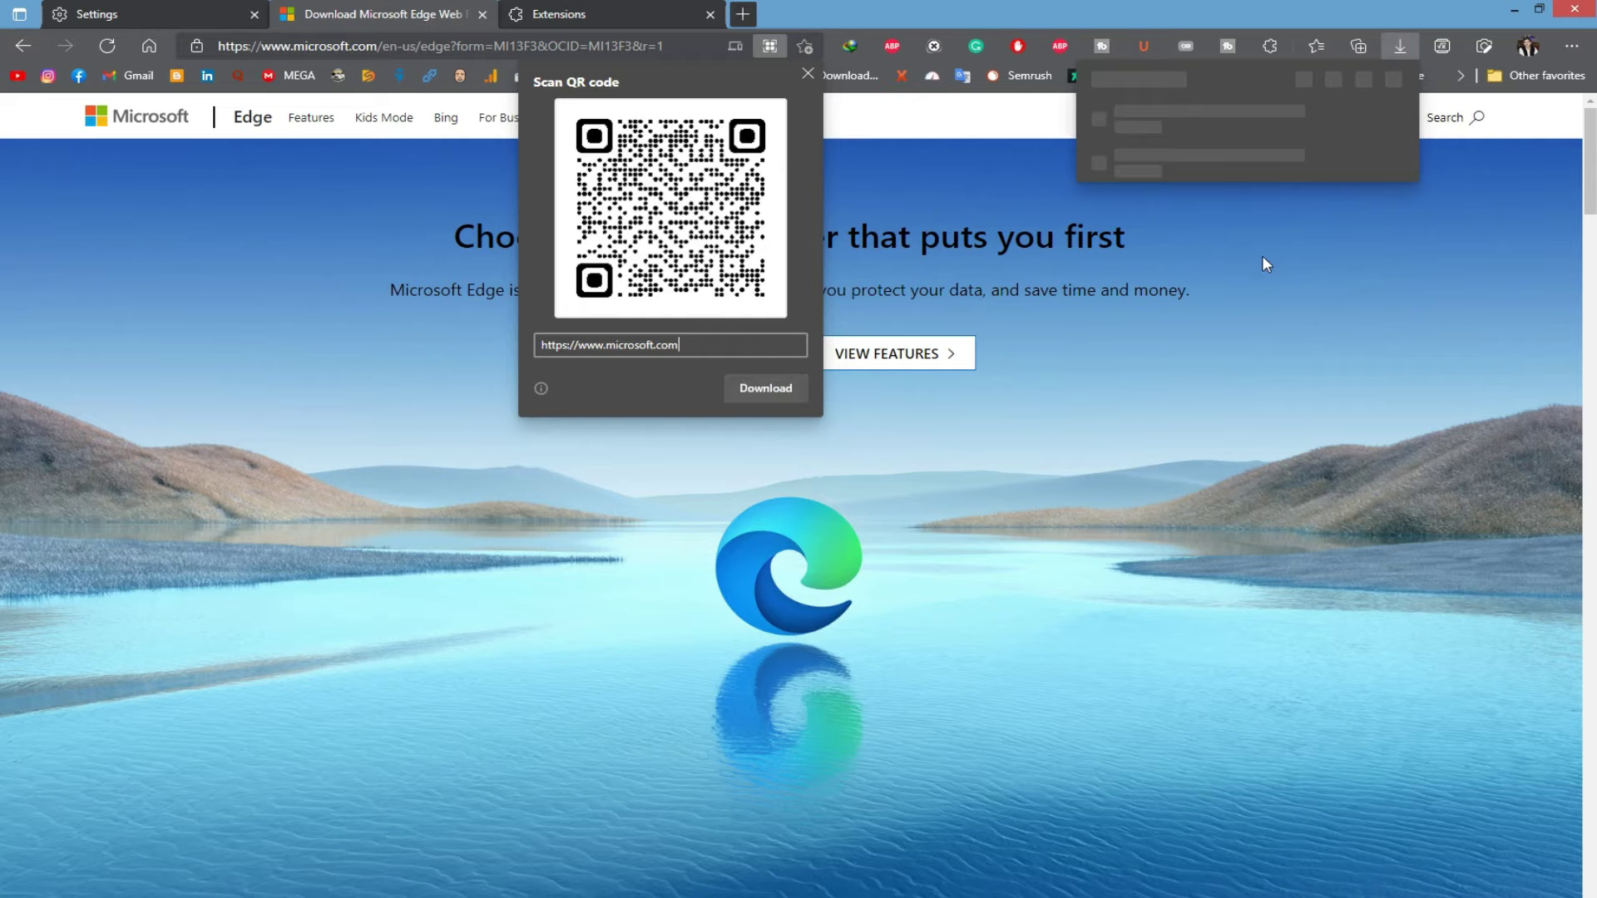
pyautogui.click(1130, 126)
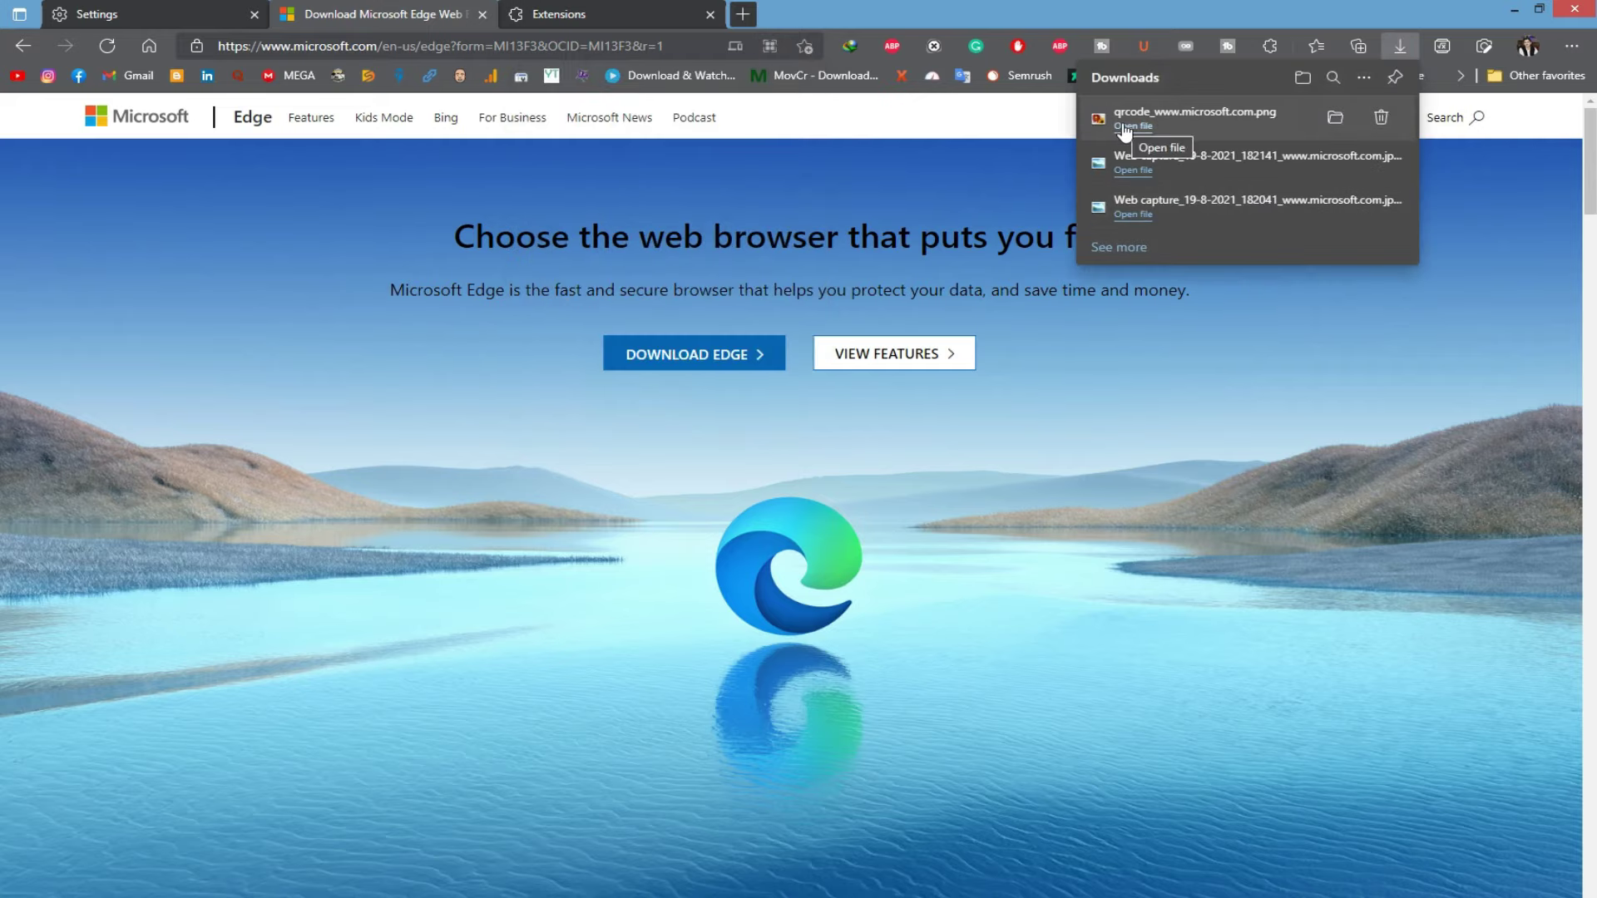
pyautogui.click(1576, 10)
# - Load google.com in place of the Download Microsoft Edge page and generate a QR code for it
pyautogui.click(594, 8)
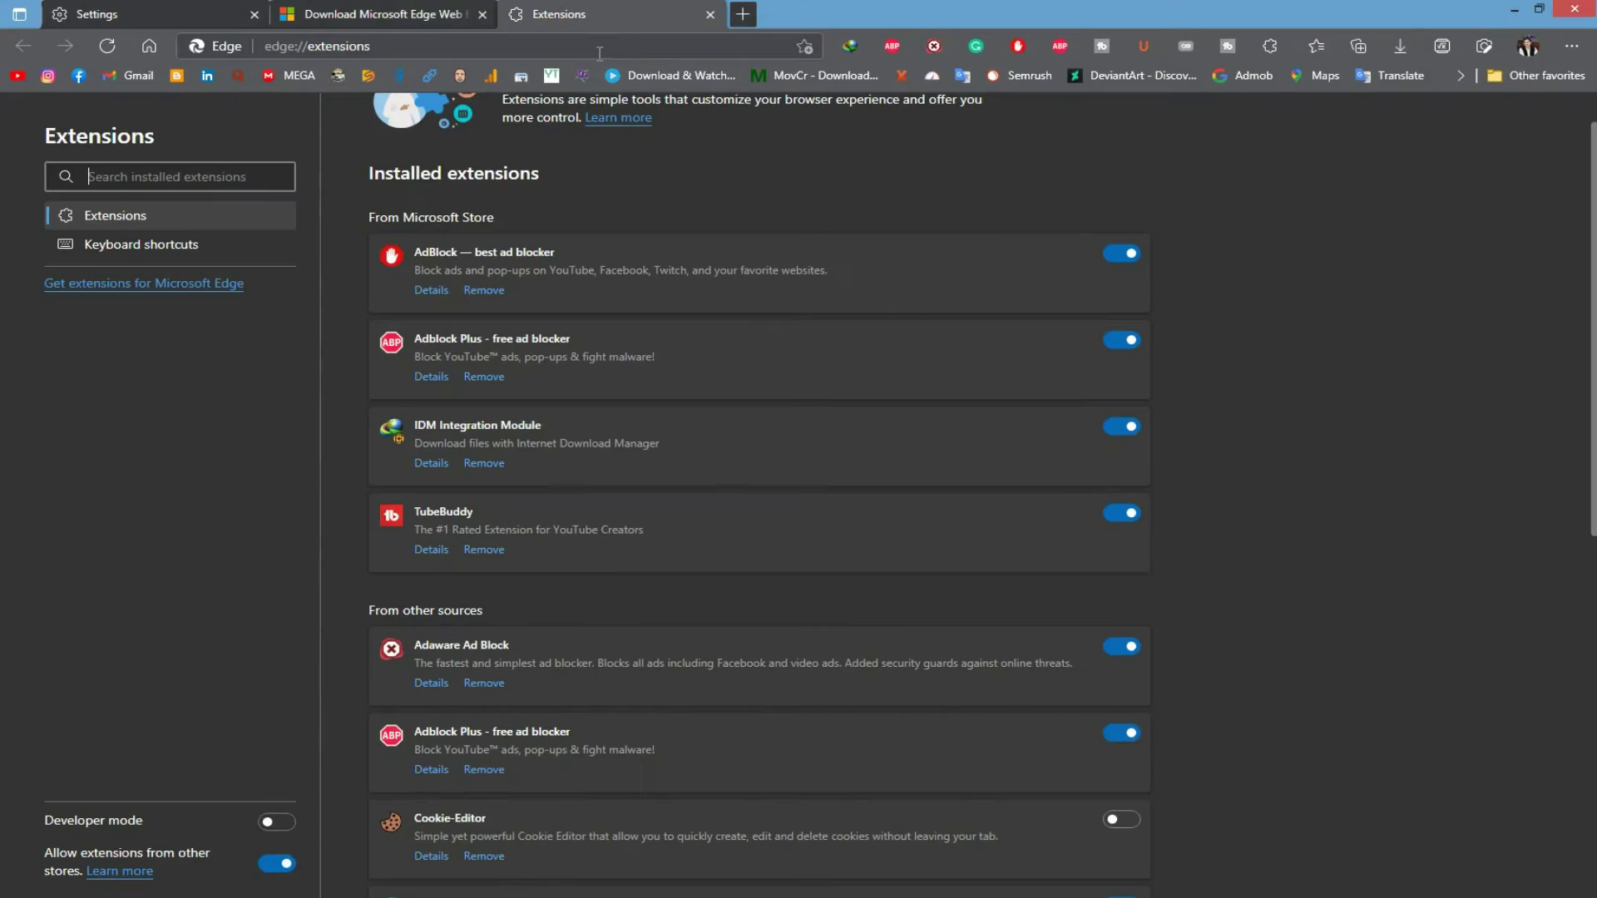
pyautogui.click(371, 16)
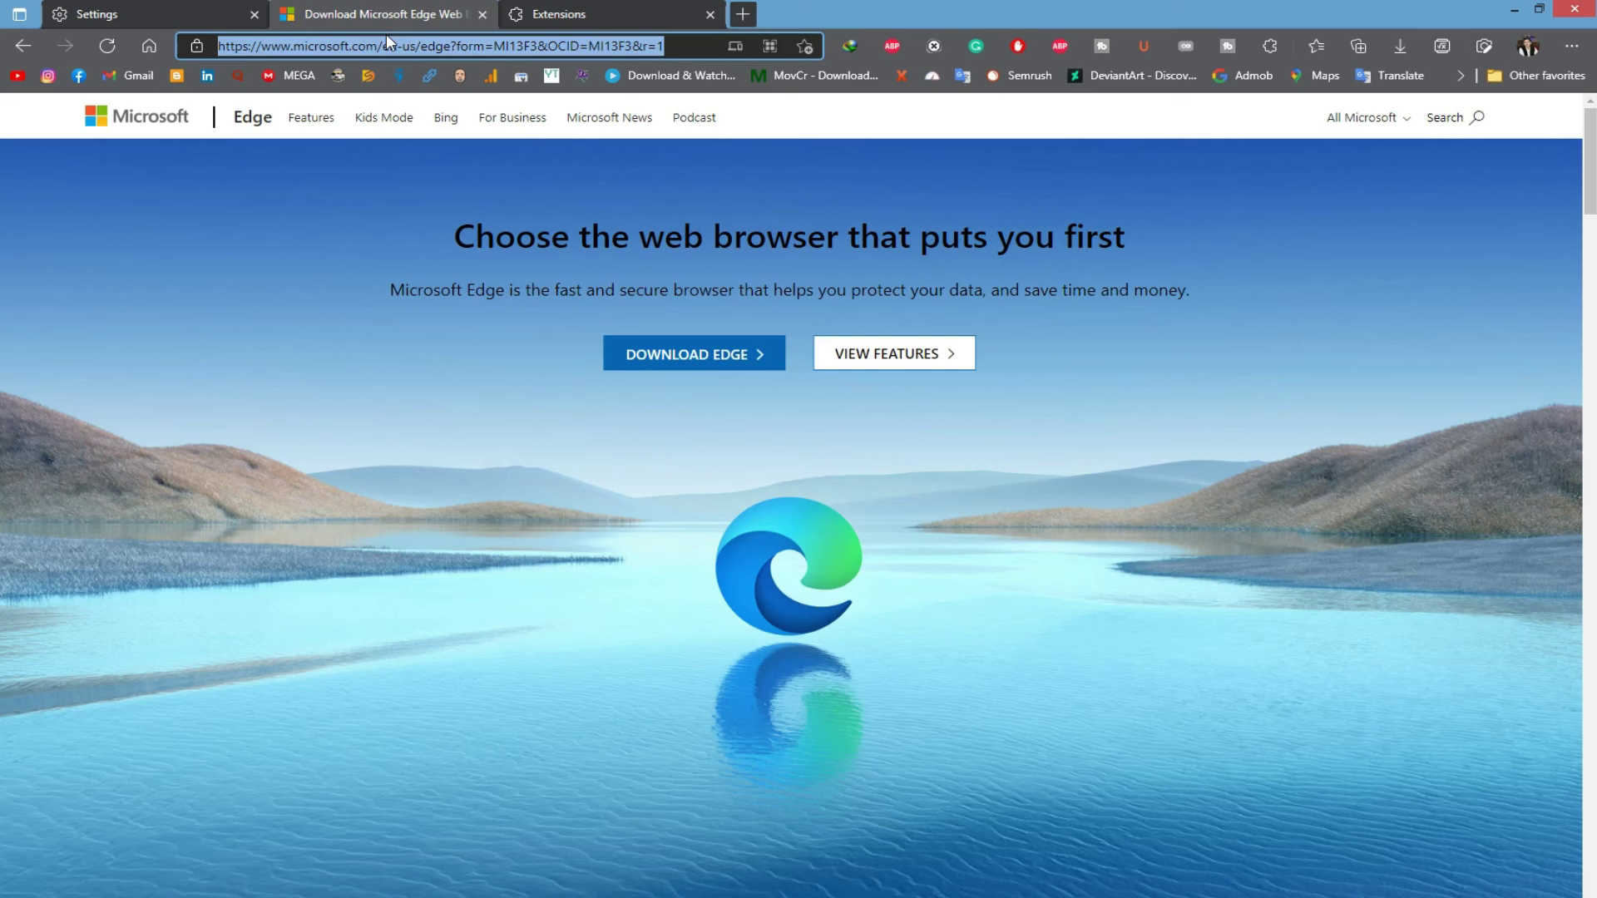
pyautogui.write('google')
pyautogui.press('Return')
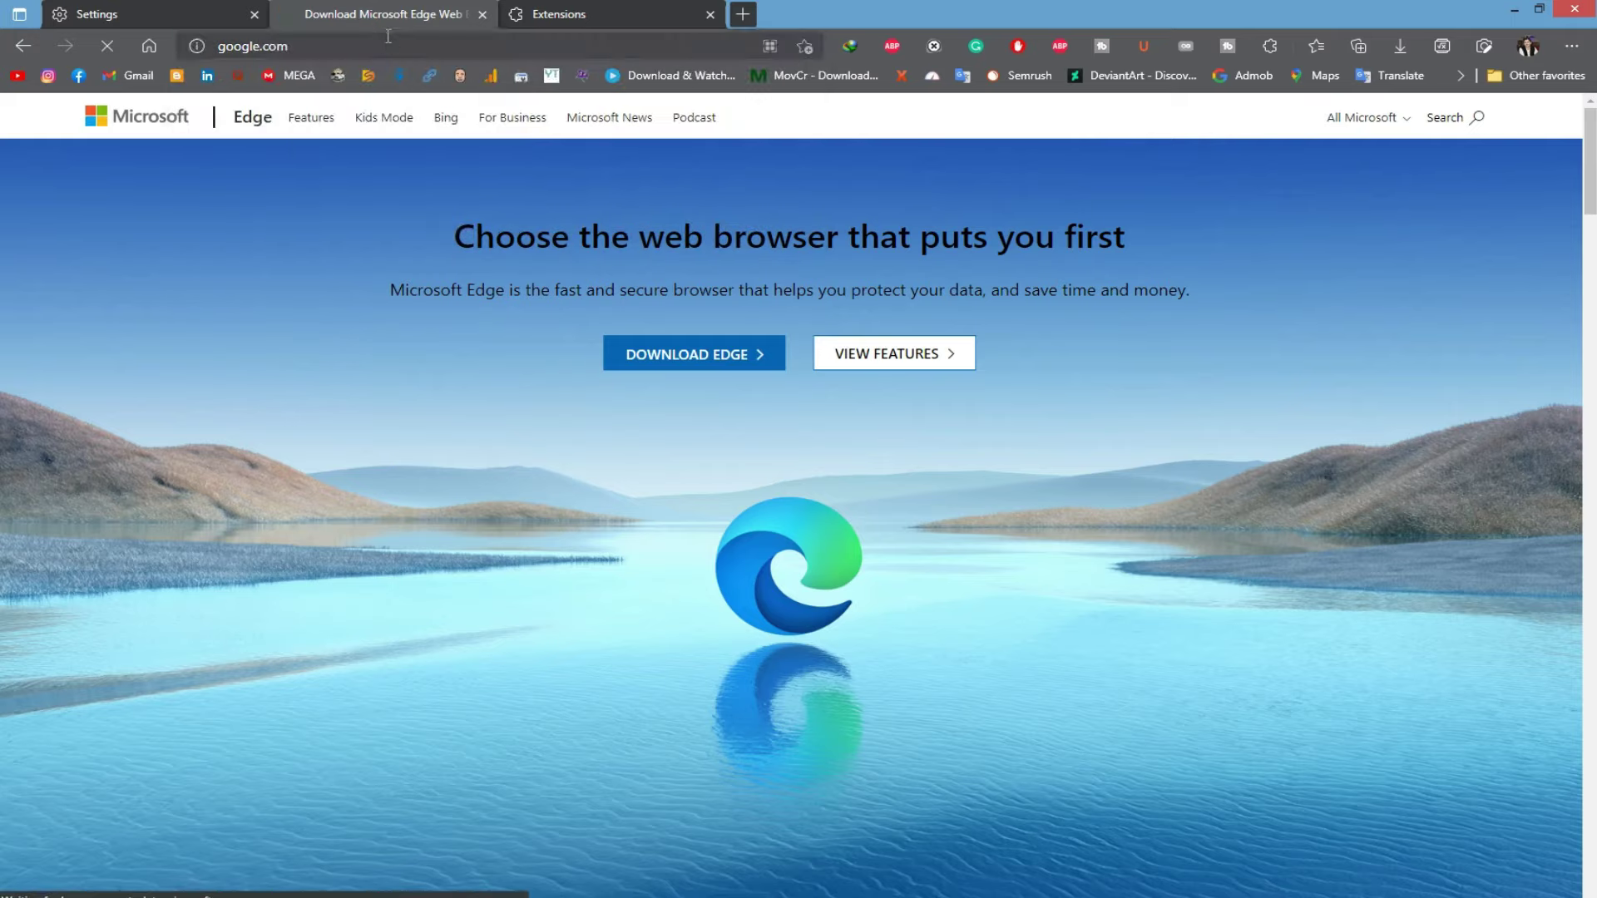
pyautogui.click(754, 43)
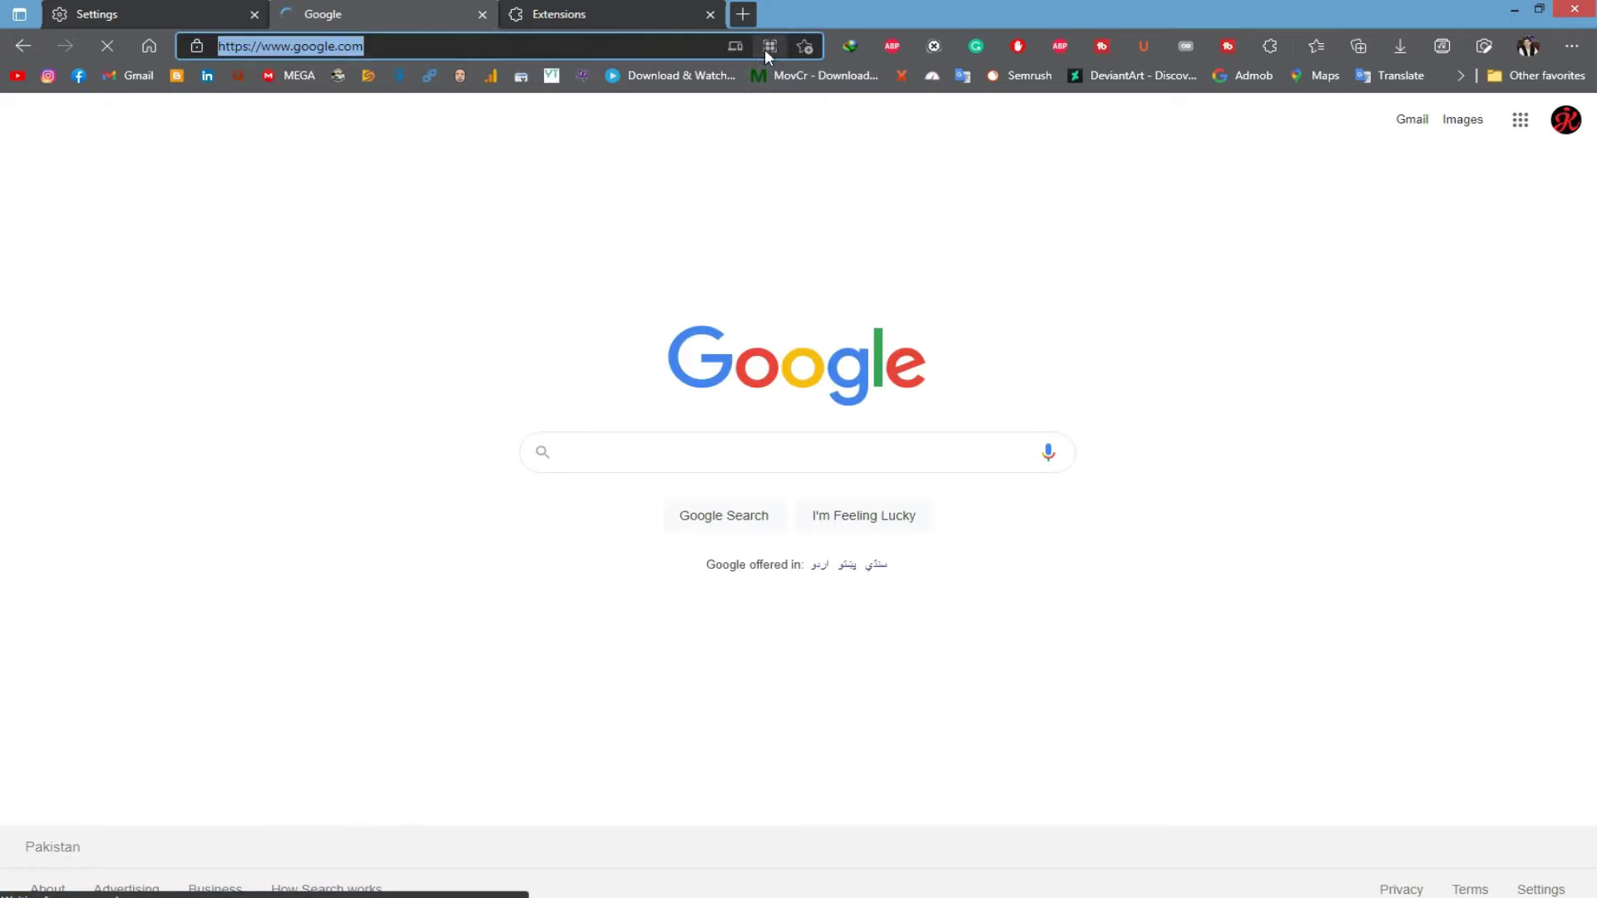
pyautogui.click(771, 48)
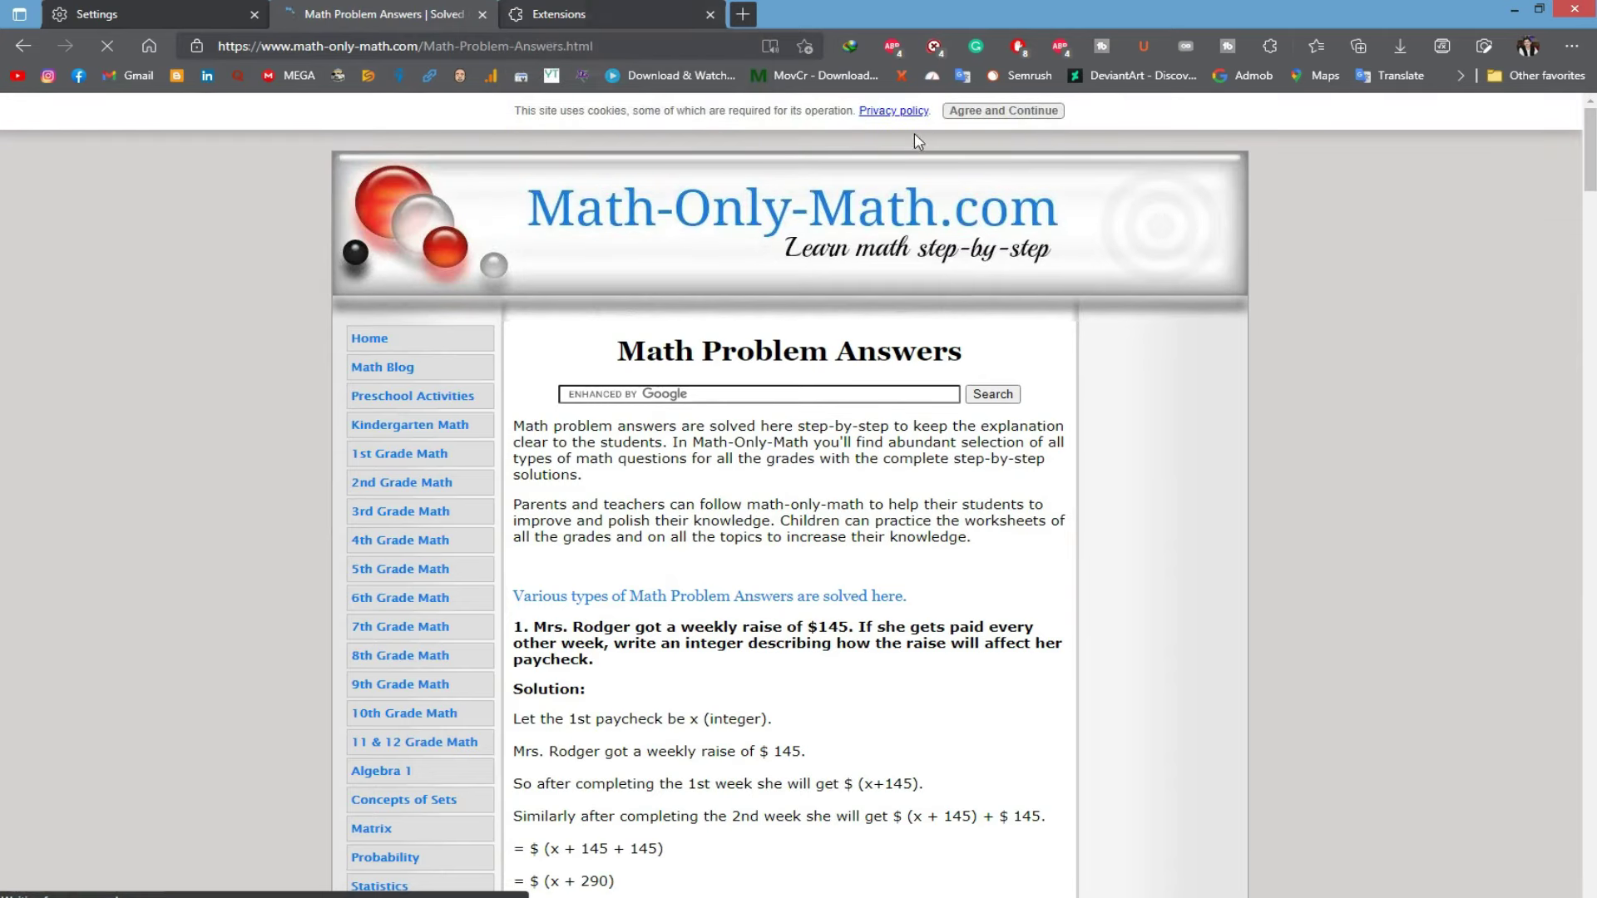
# - Look through the solved examples on the Math Problem Answers page and open Math Solver there
pyautogui.scroll(-5, 947, 140)
pyautogui.scroll(4, 946, 140)
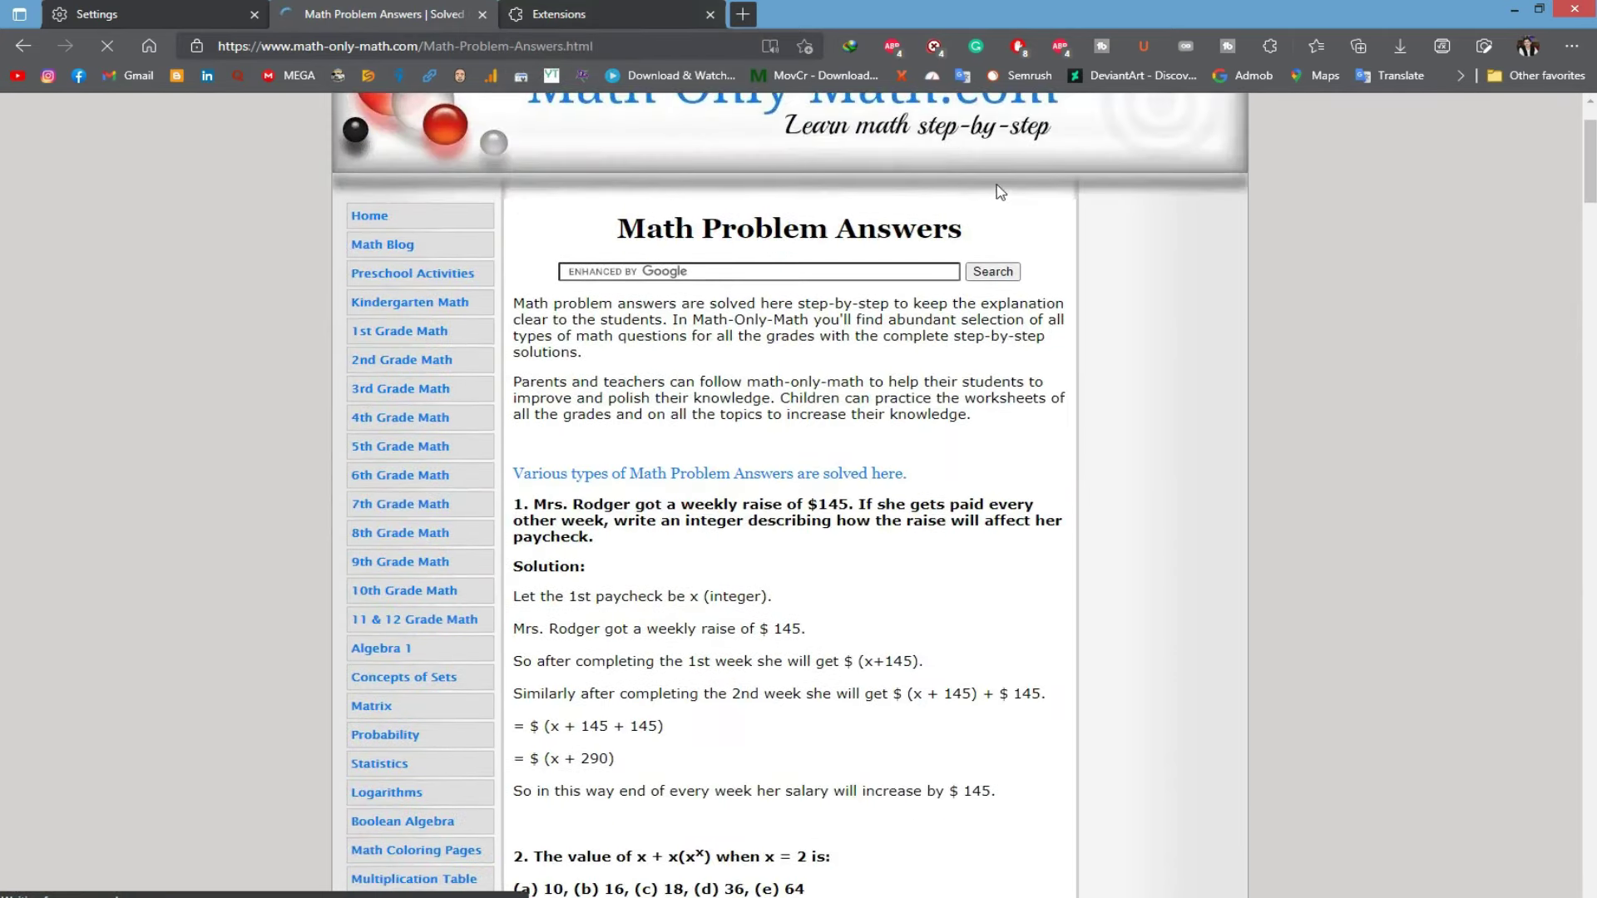
pyautogui.scroll(-3, 948, 304)
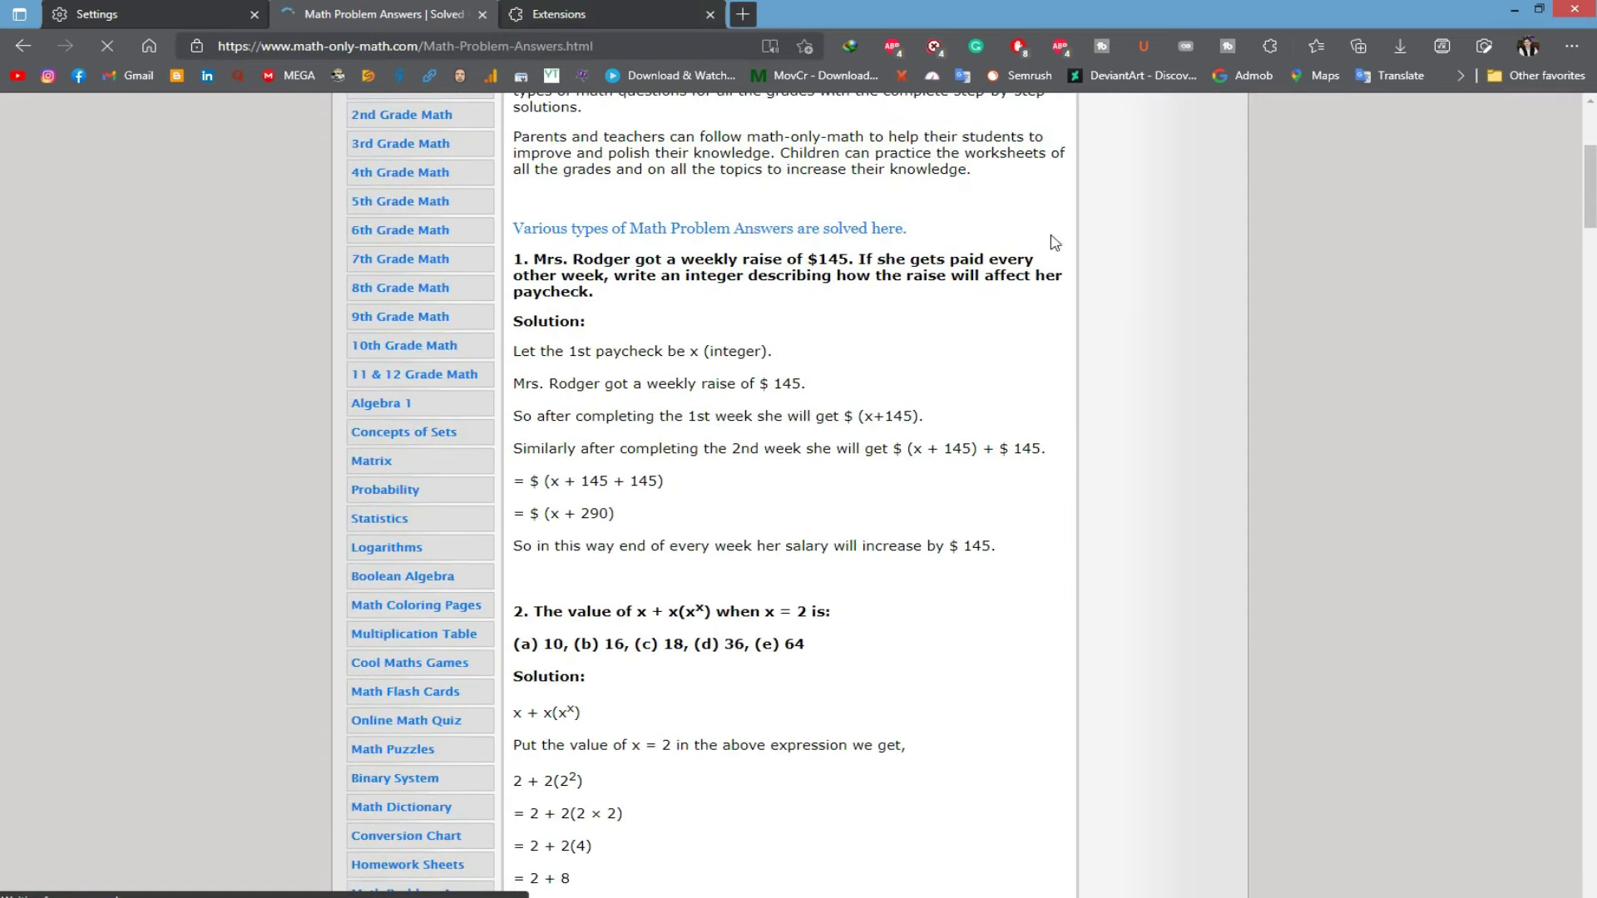
pyautogui.click(1571, 47)
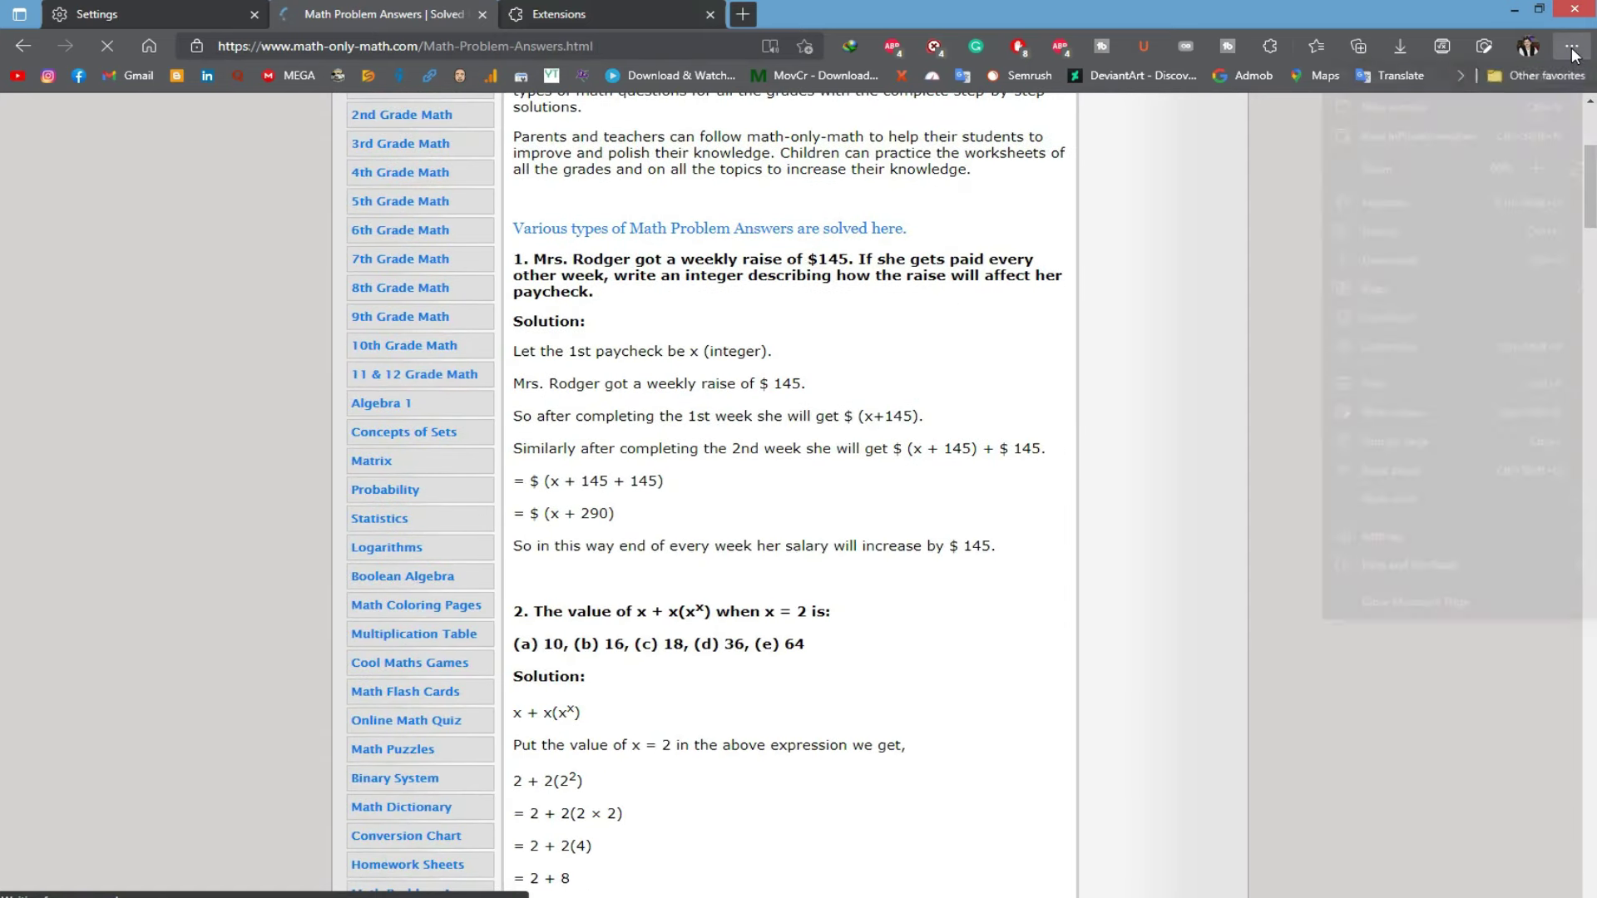
pyautogui.moveTo(1386, 507)
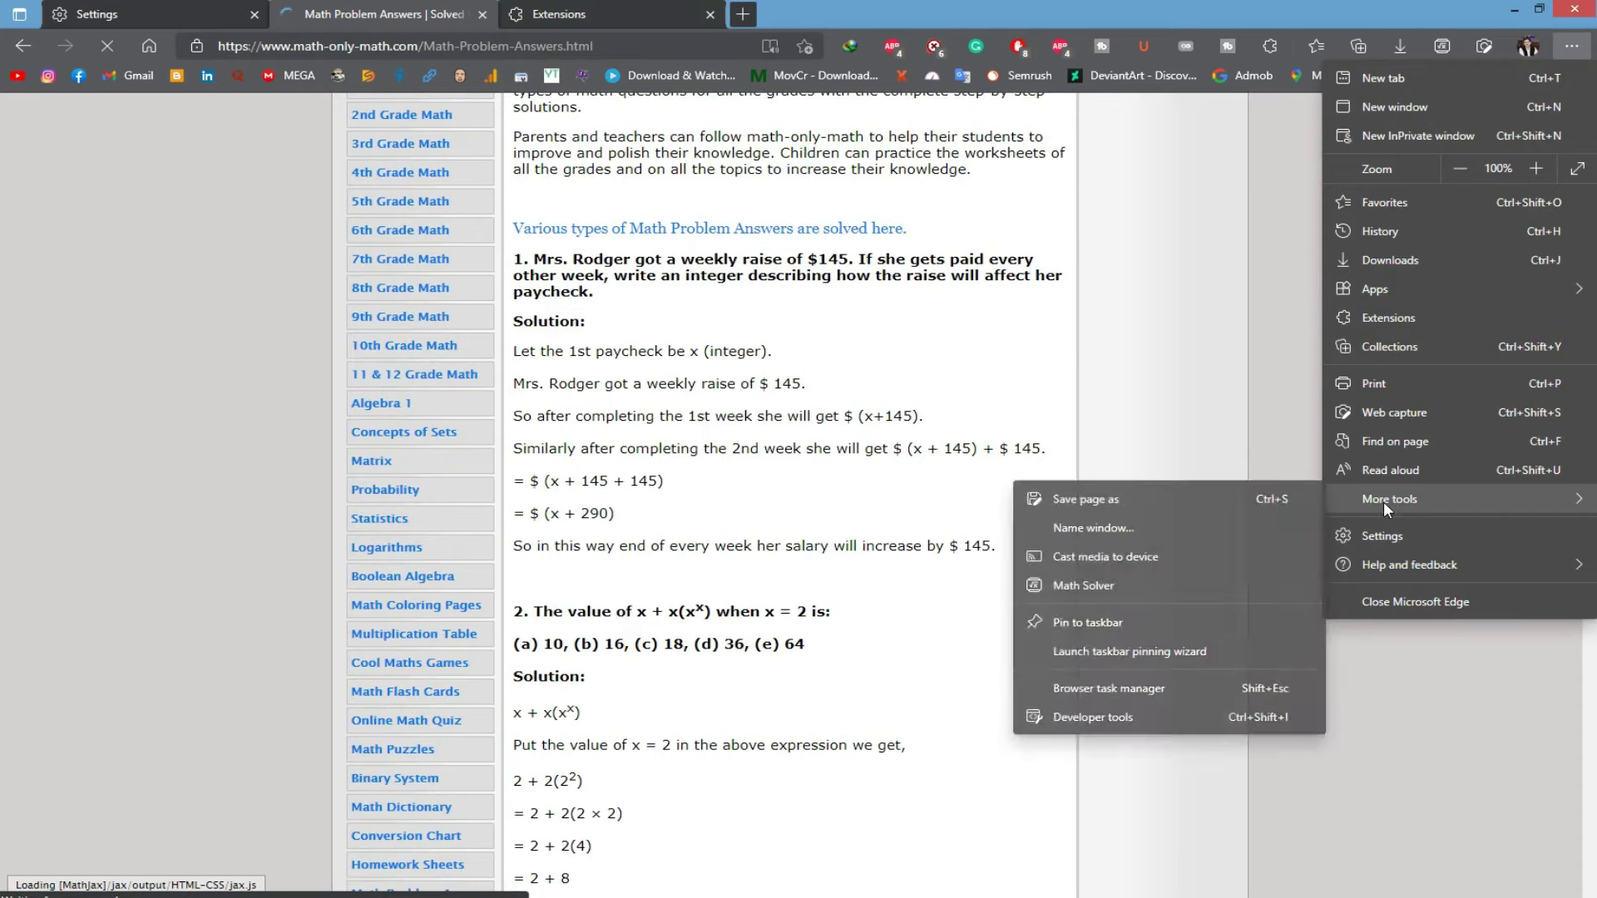
pyautogui.click(1141, 588)
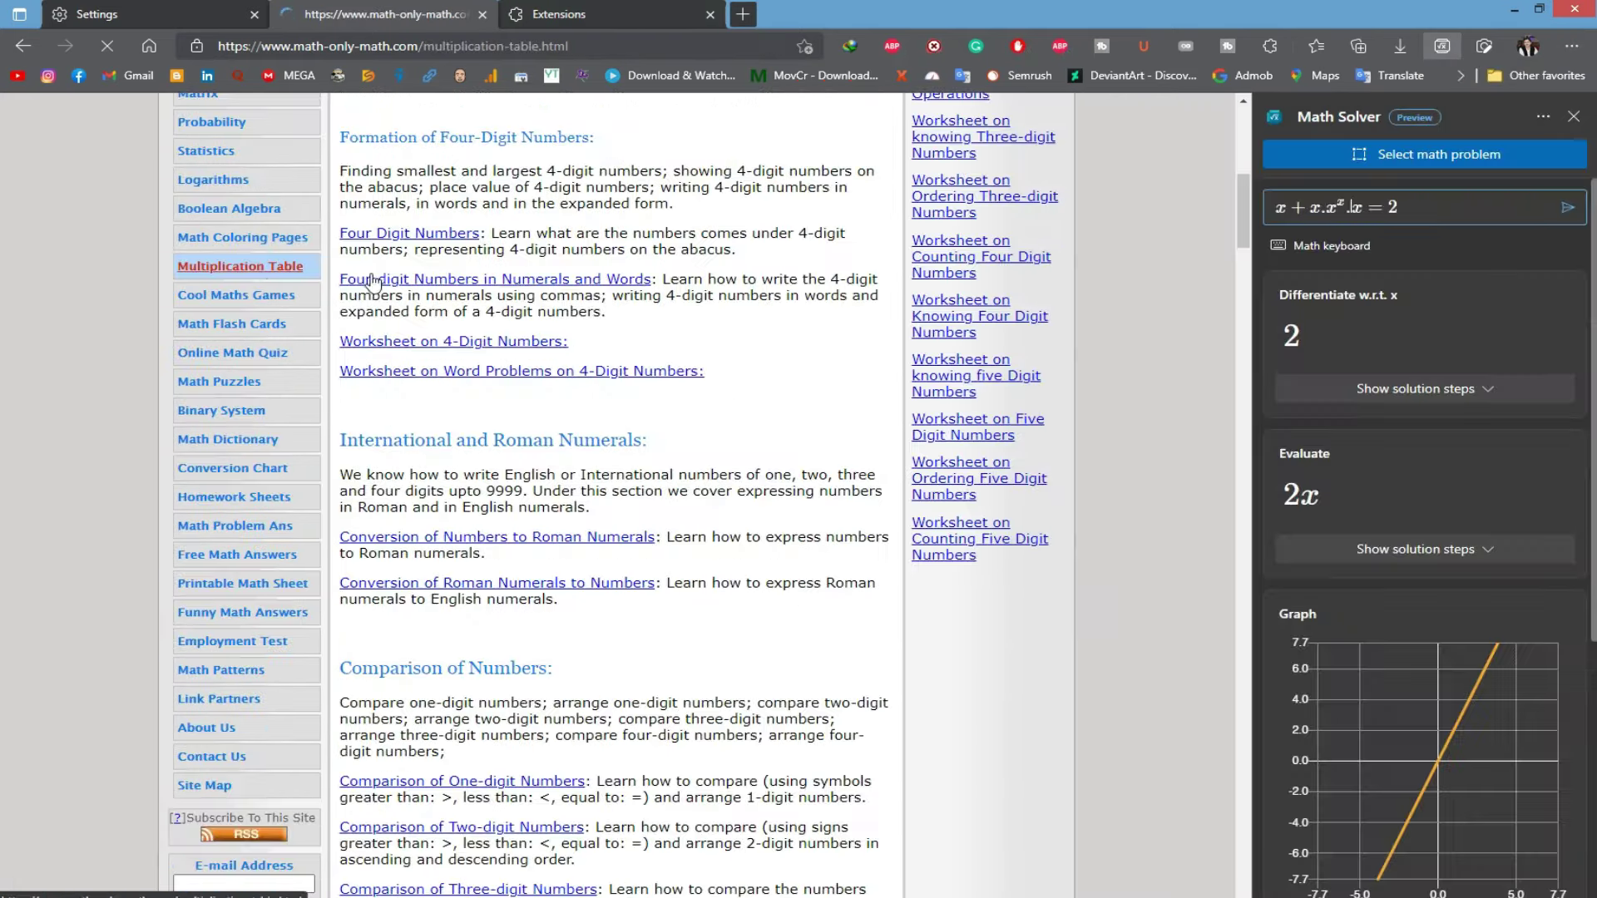
# - Open the site's Multiplication Table page and select "2 + 2 + 2 + 2 = 4" in question (i)
pyautogui.click(136, 264)
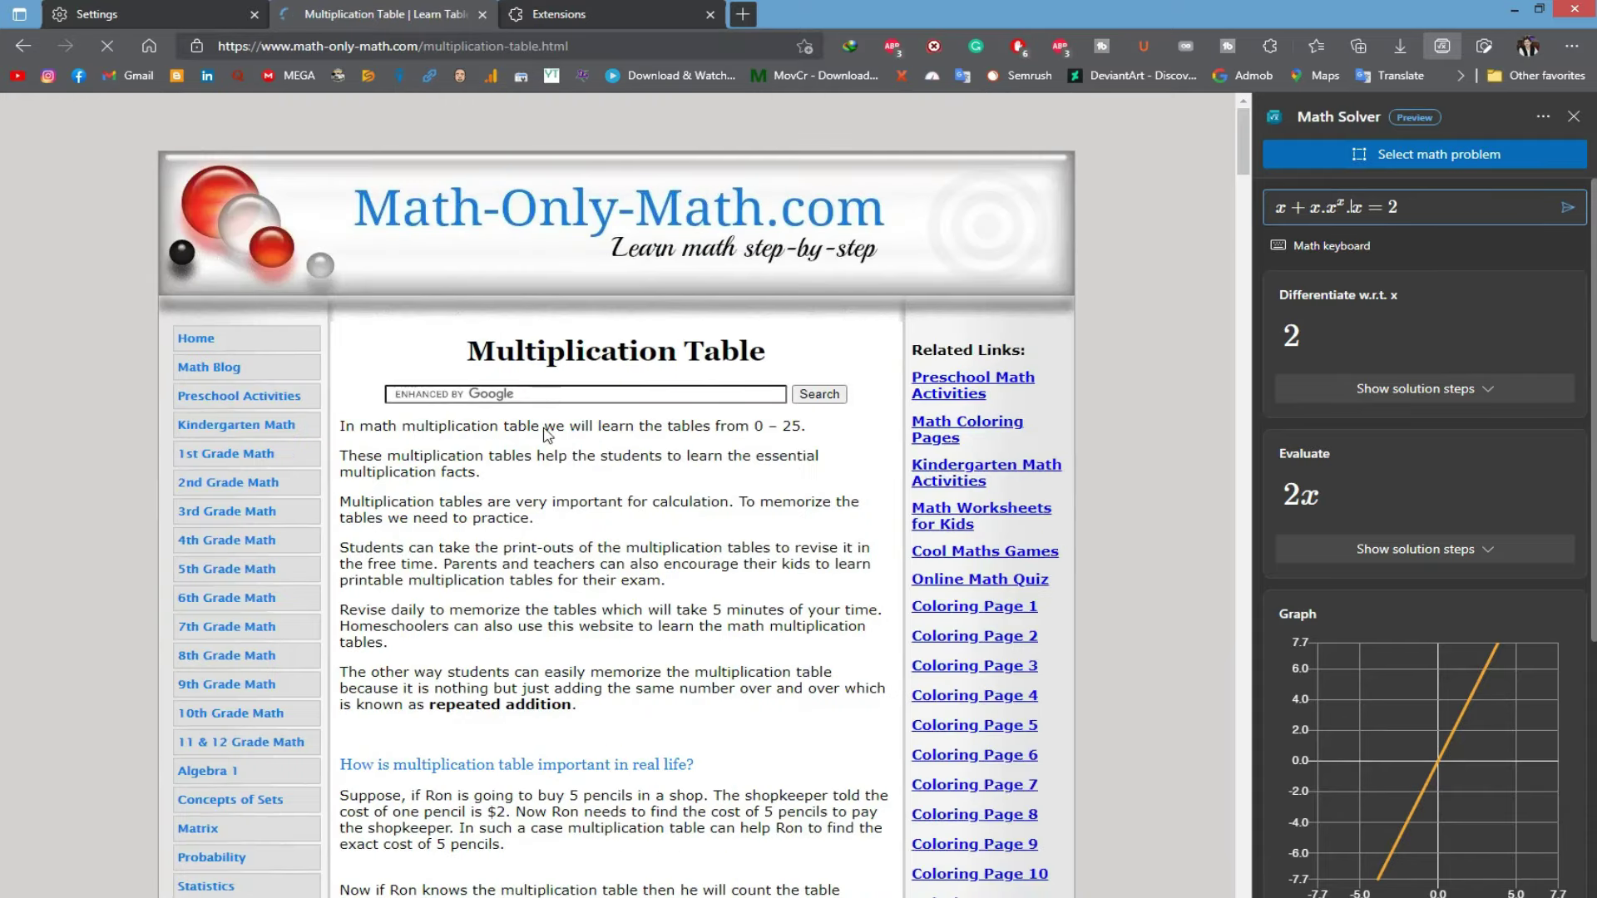
pyautogui.scroll(-12, 546, 433)
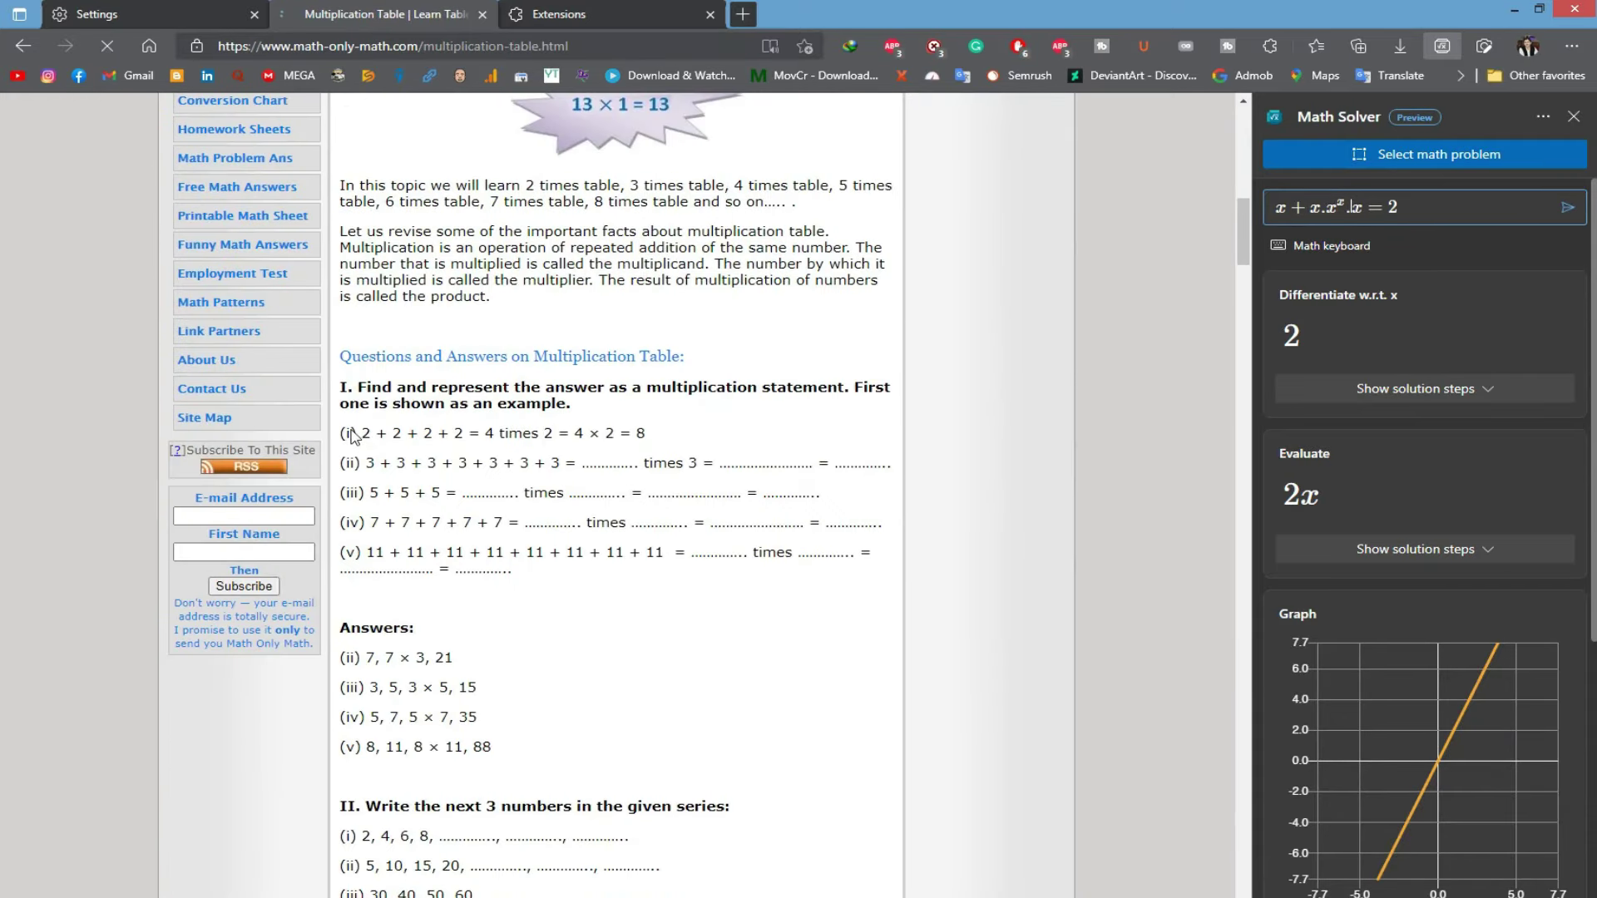
pyautogui.moveTo(363, 435); pyautogui.dragTo(494, 439)
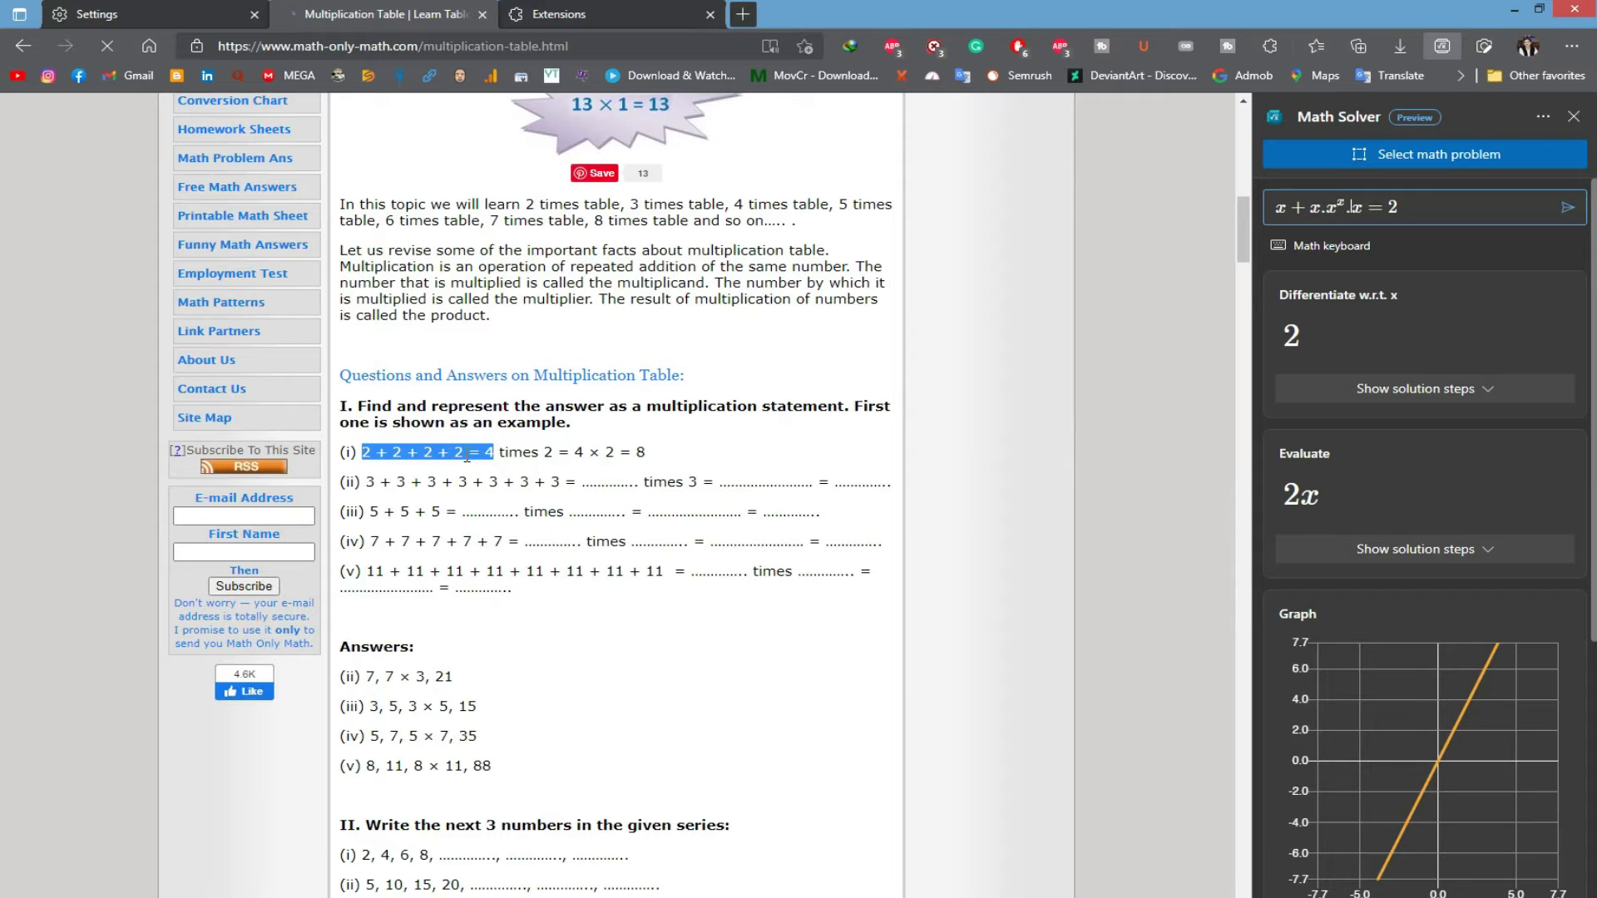
# - Close Math Solver, reopen it on the Multiplication Table page, and choose to type a math problem
pyautogui.click(1543, 116)
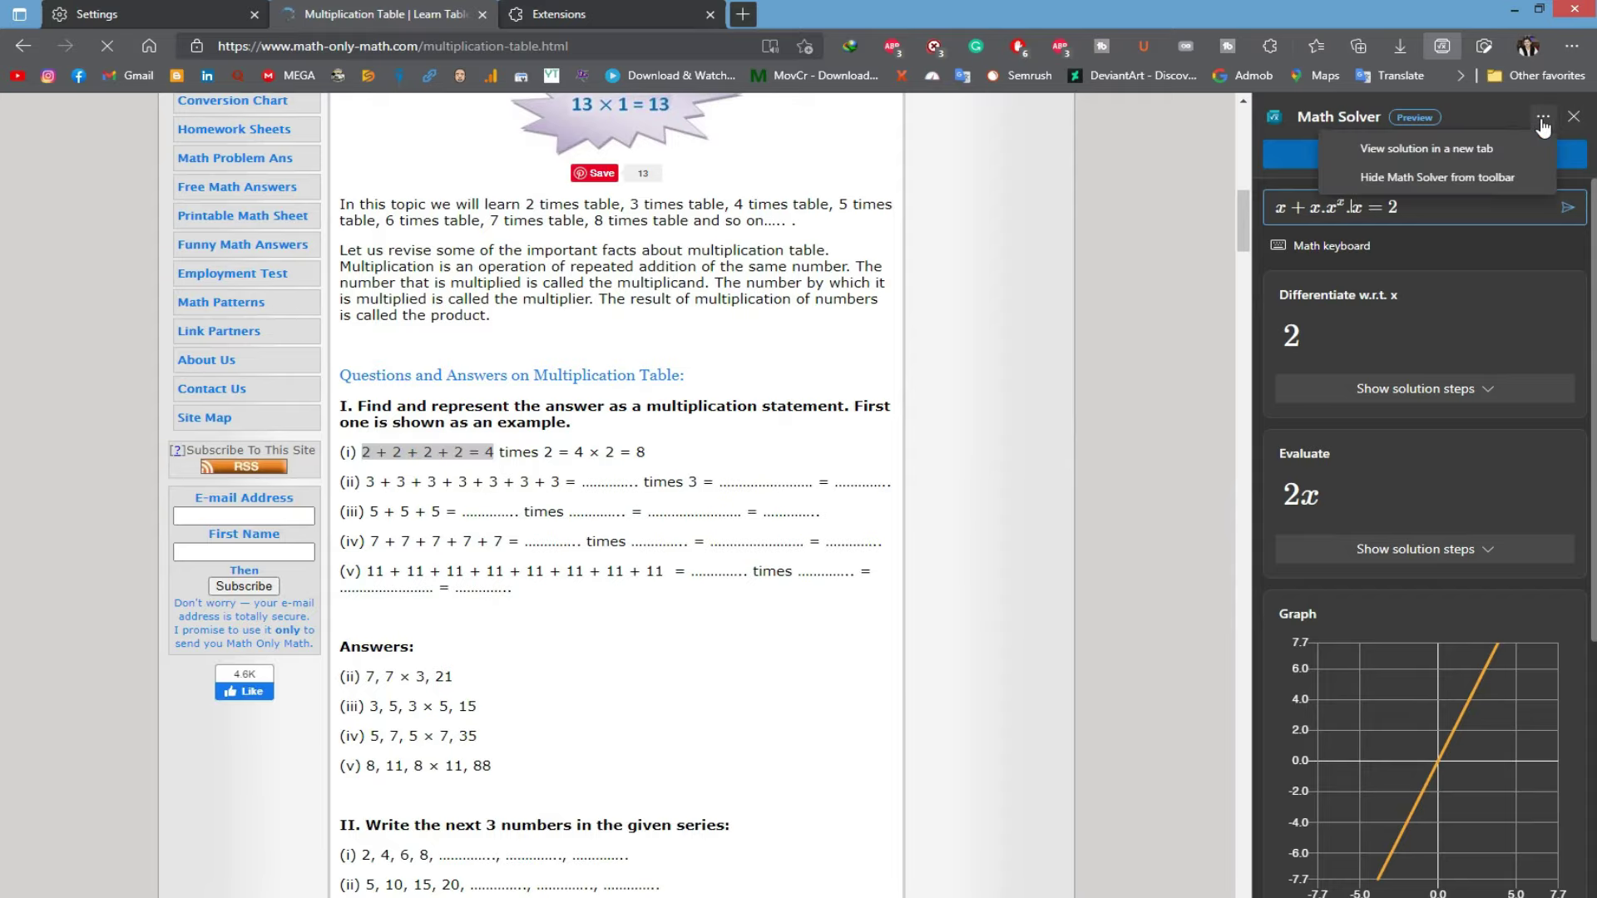
pyautogui.click(1572, 121)
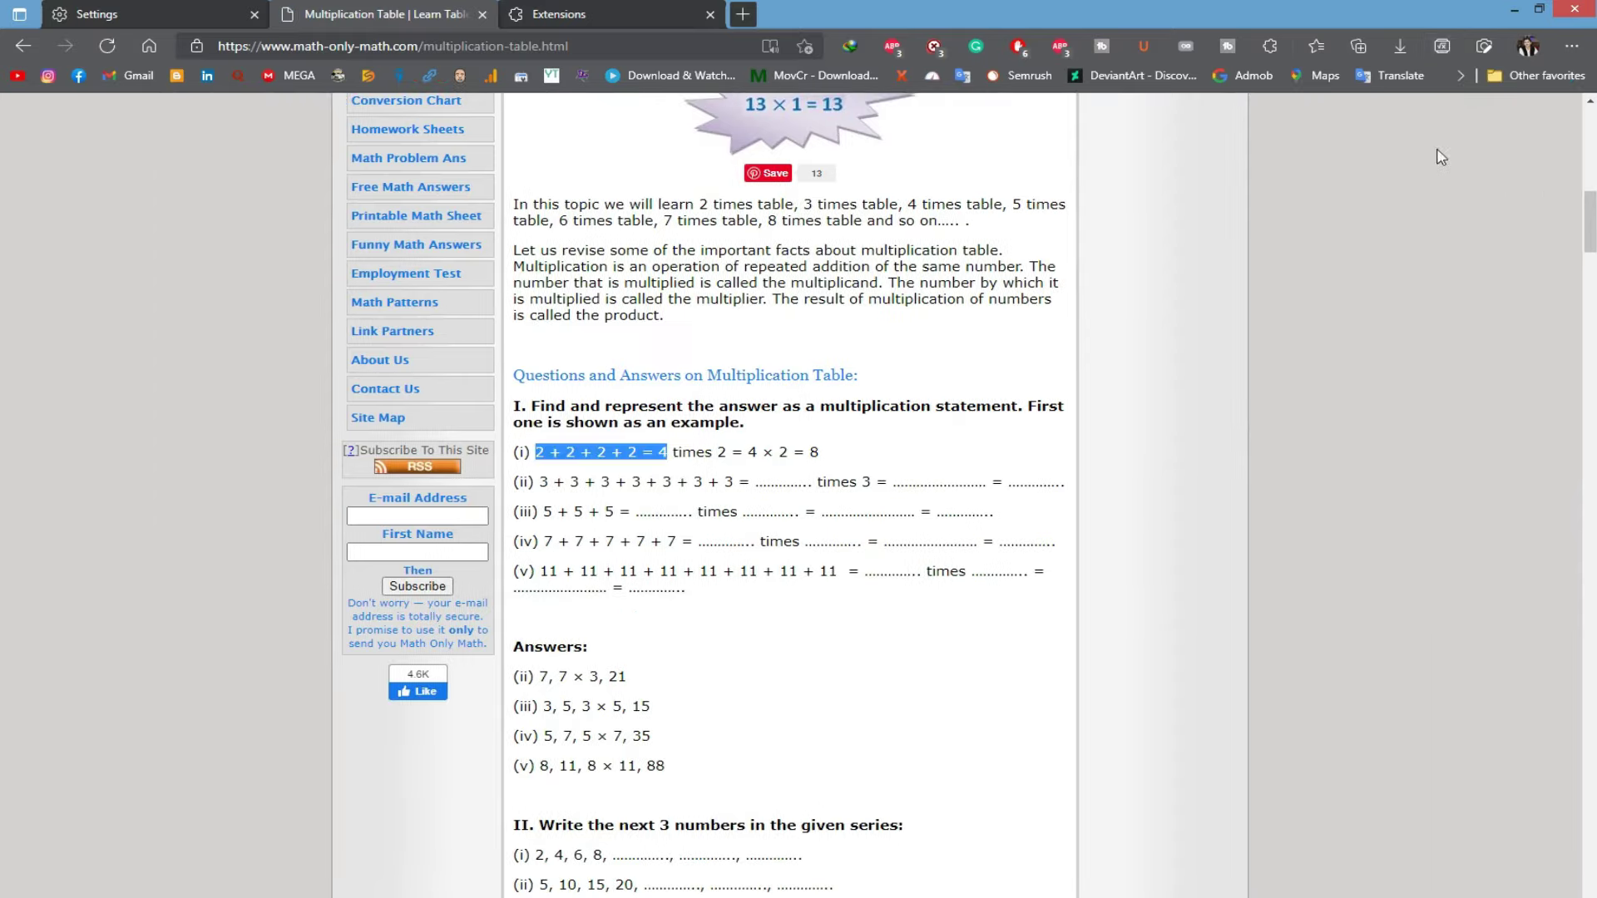
pyautogui.click(1440, 46)
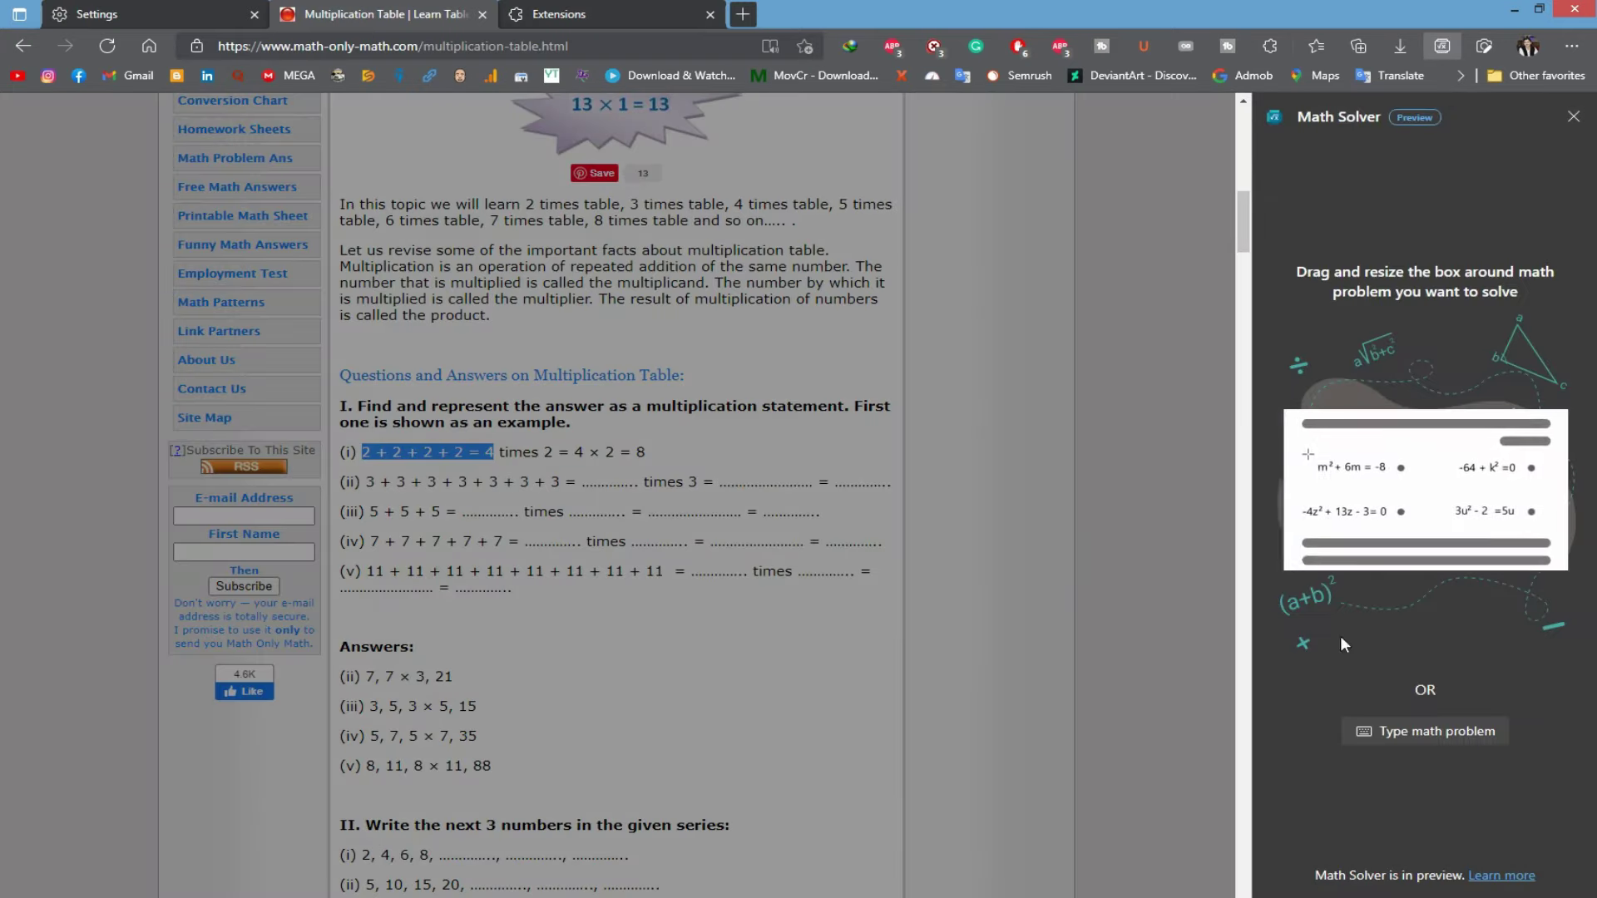
pyautogui.click(1420, 742)
pyautogui.click(1420, 748)
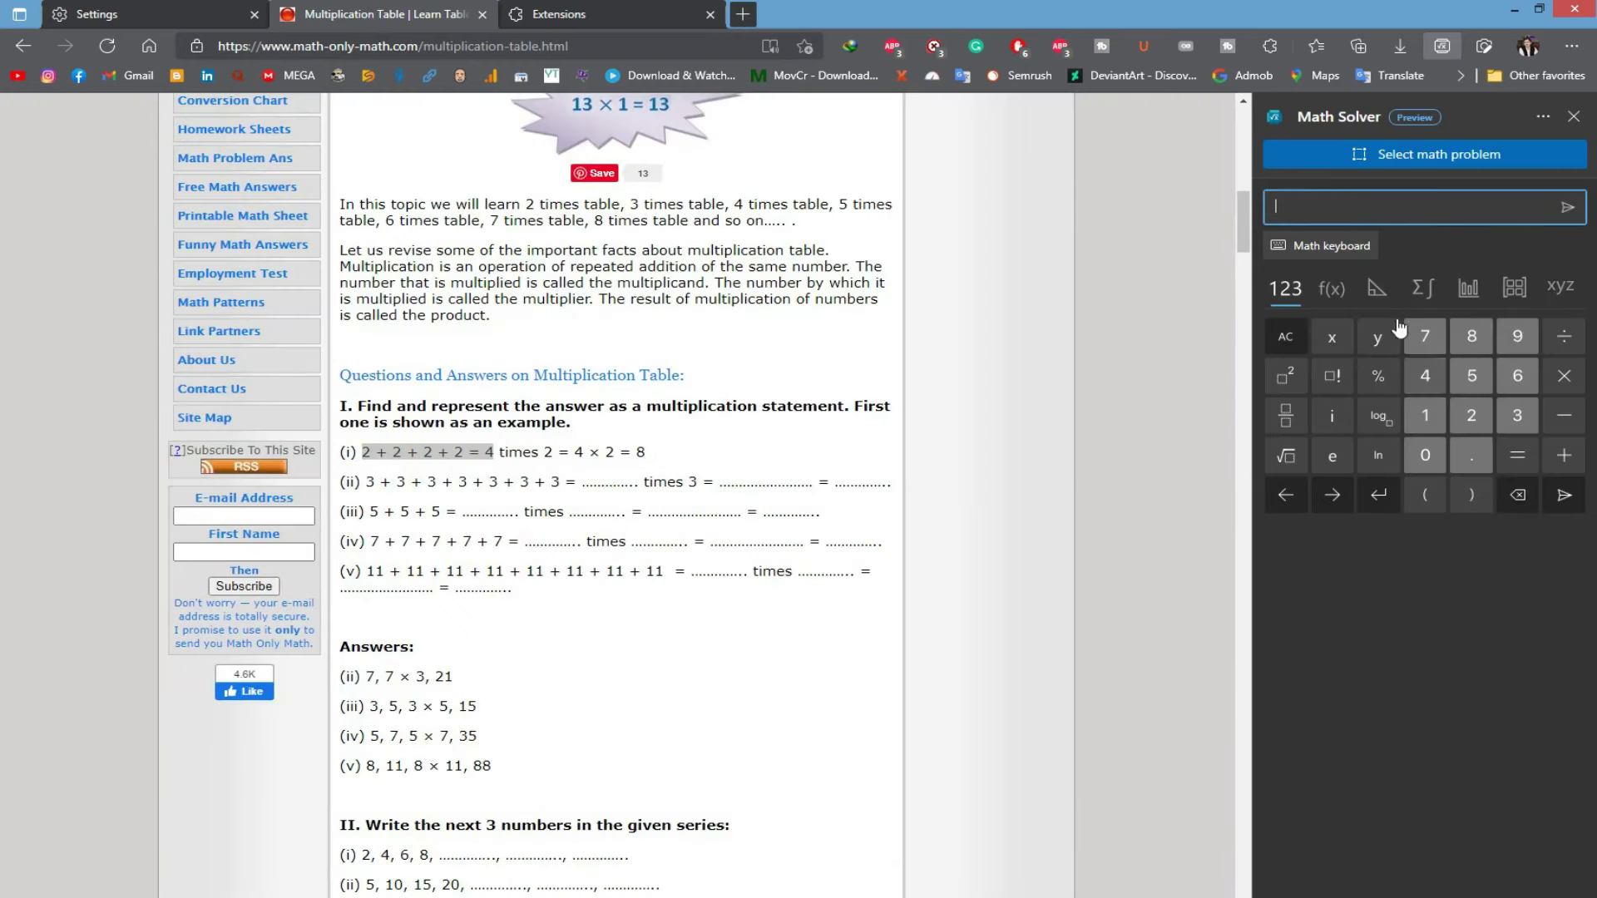
# - Look through the math keyboard's function, trigonometry, calculus, statistics, matrix and variable key sets, returning to the 123 set
pyautogui.click(1331, 291)
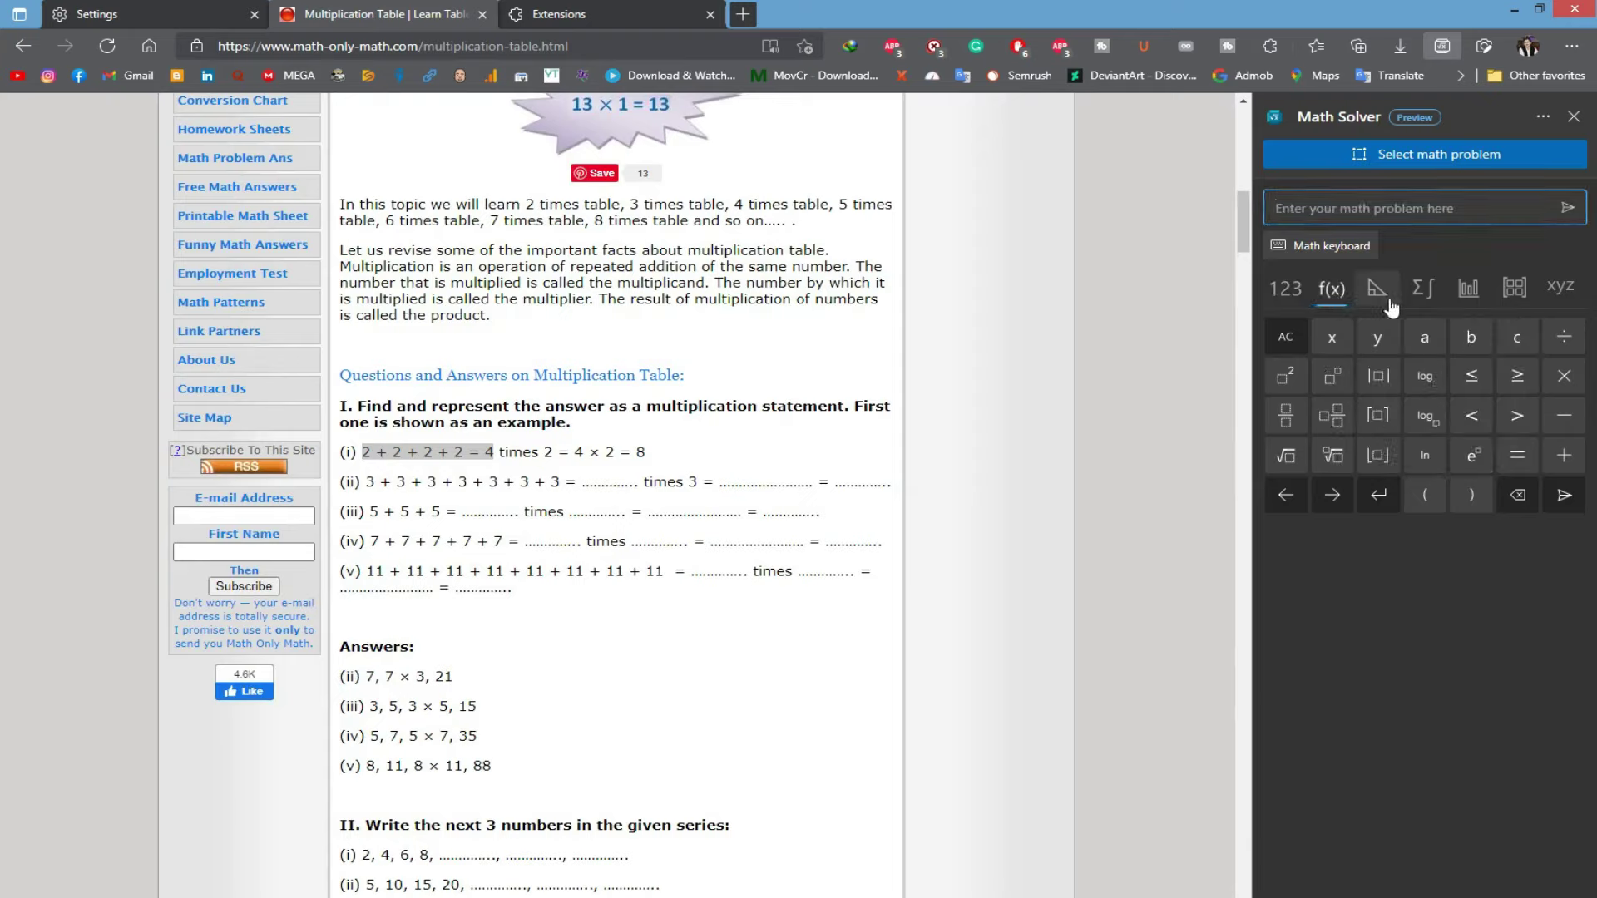
pyautogui.click(1383, 292)
pyautogui.click(1423, 289)
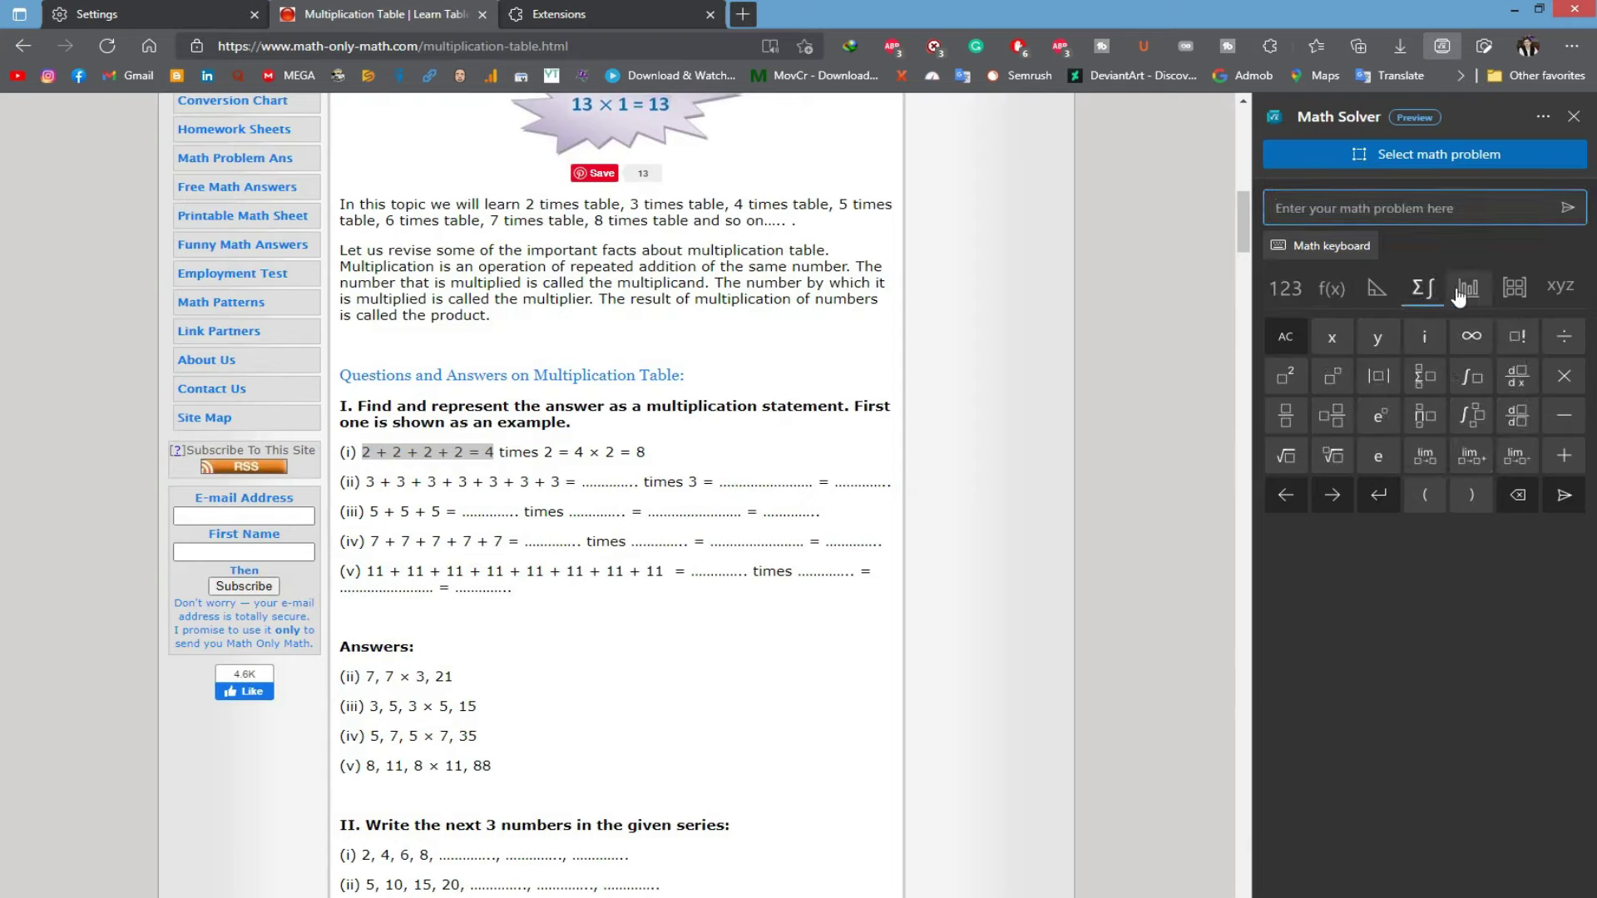
pyautogui.click(1466, 290)
pyautogui.click(1514, 287)
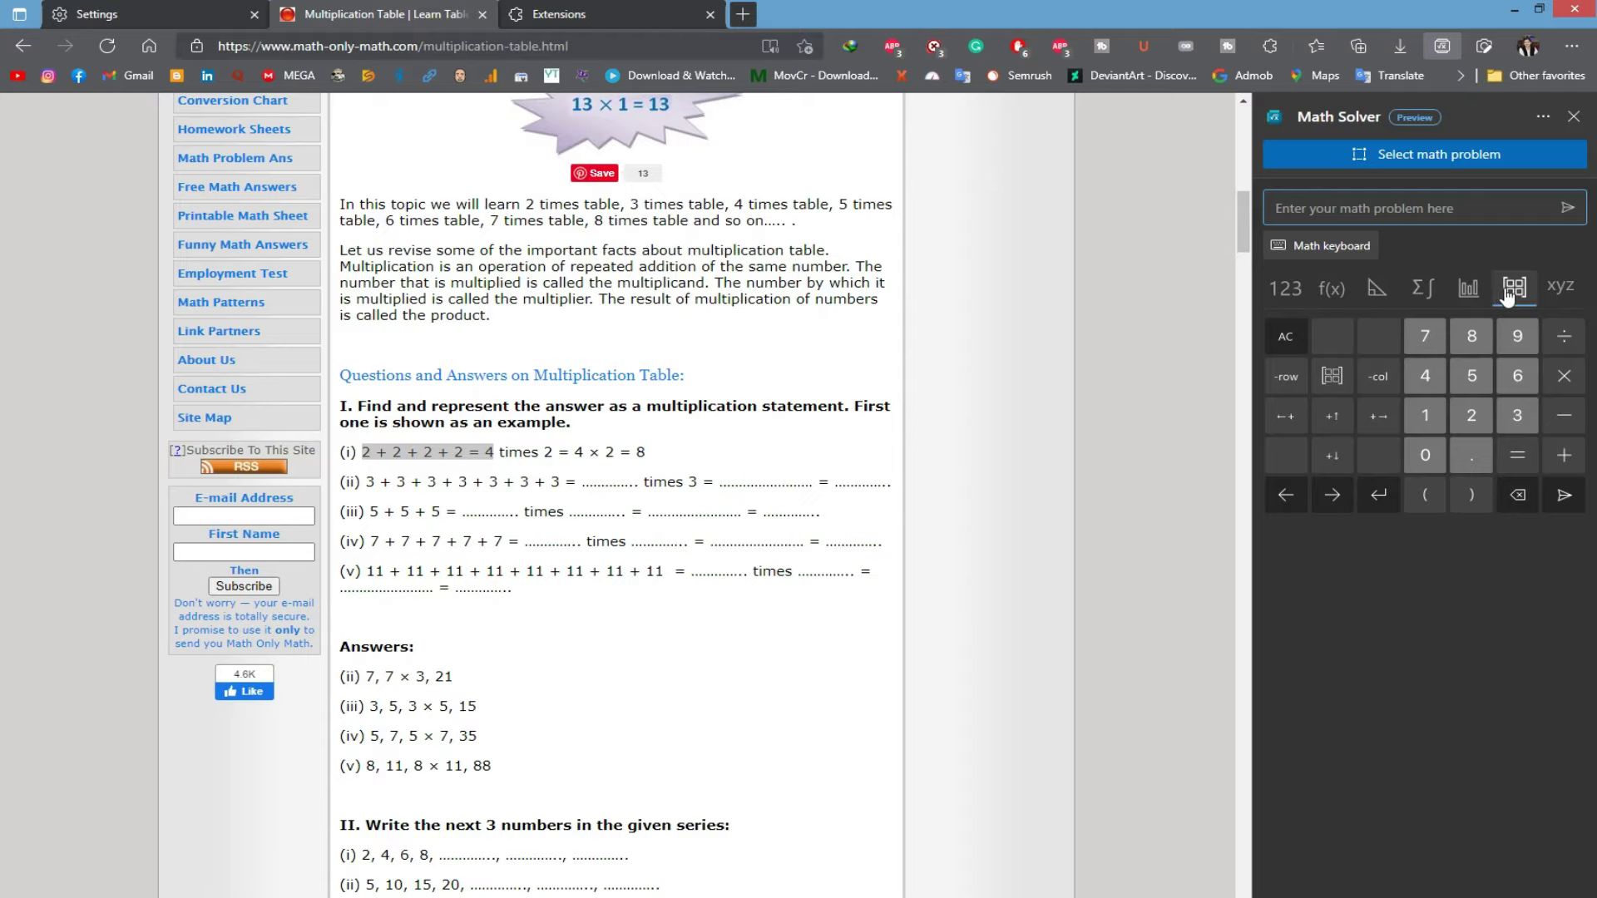
pyautogui.click(1555, 293)
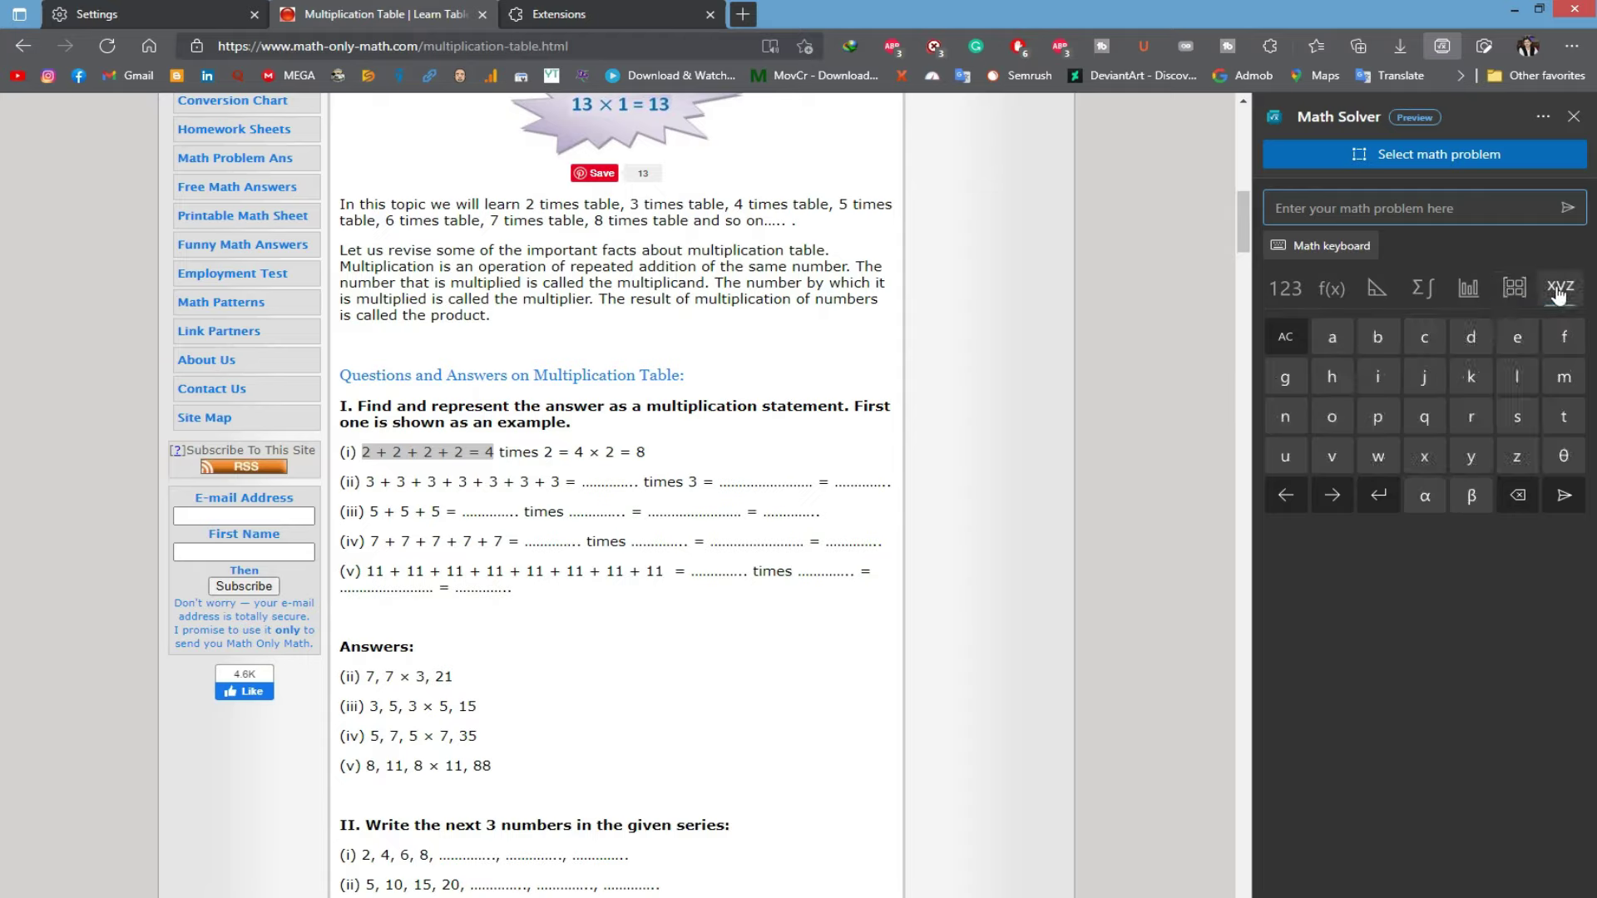
pyautogui.click(1291, 292)
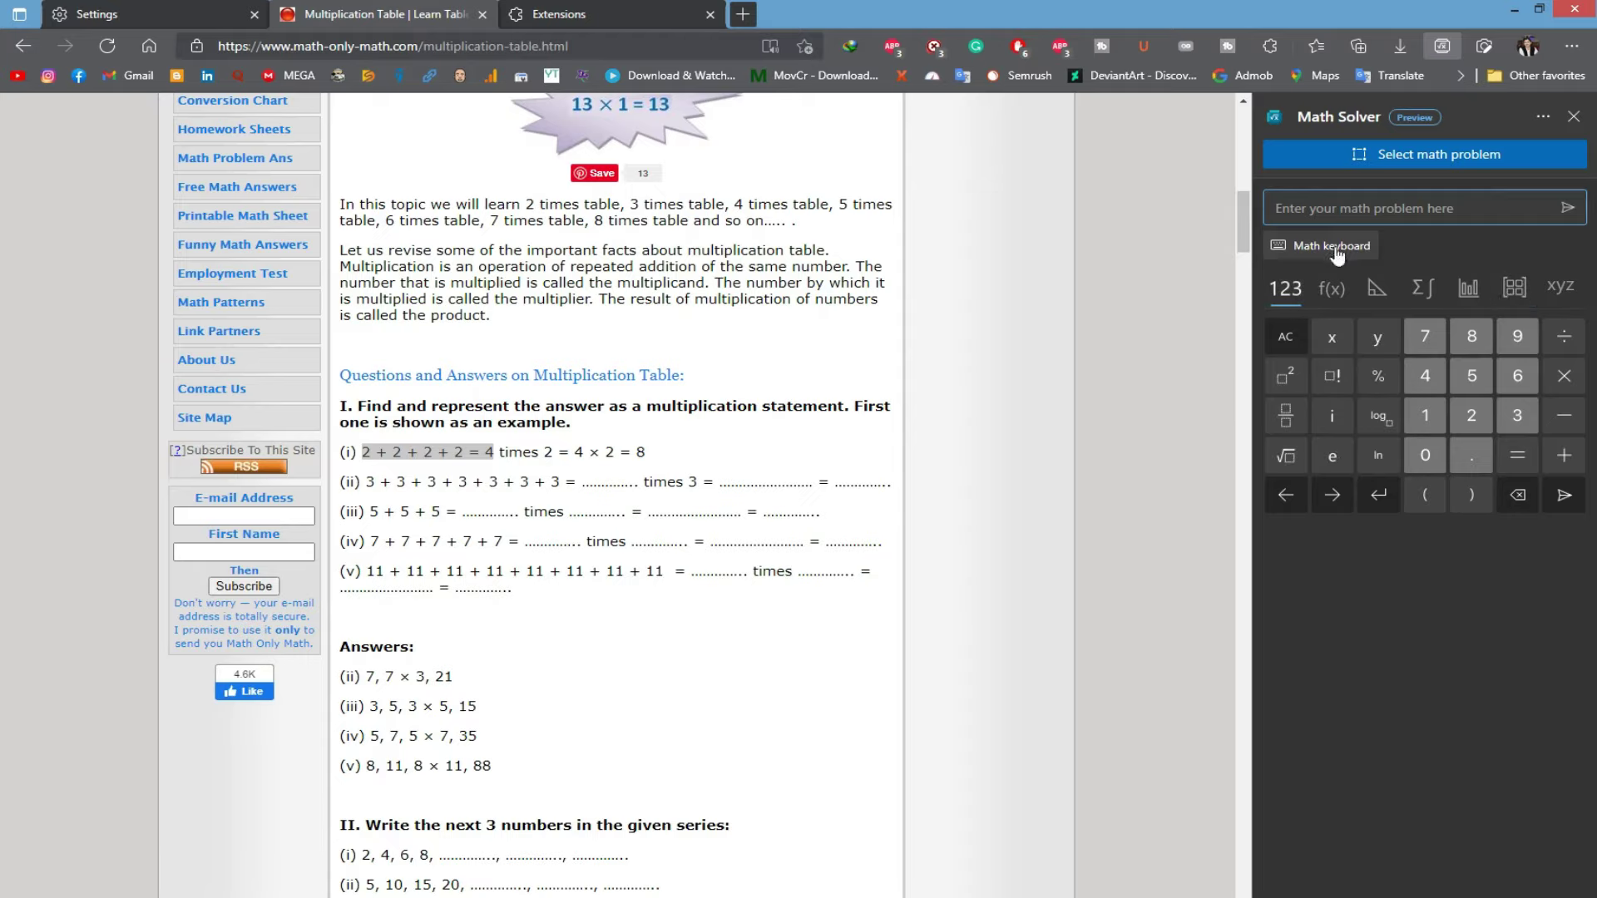
# - Capture "2 + 2 + 2 + 2 = 4" in question (i) as the math problem and solve it
pyautogui.click(1364, 154)
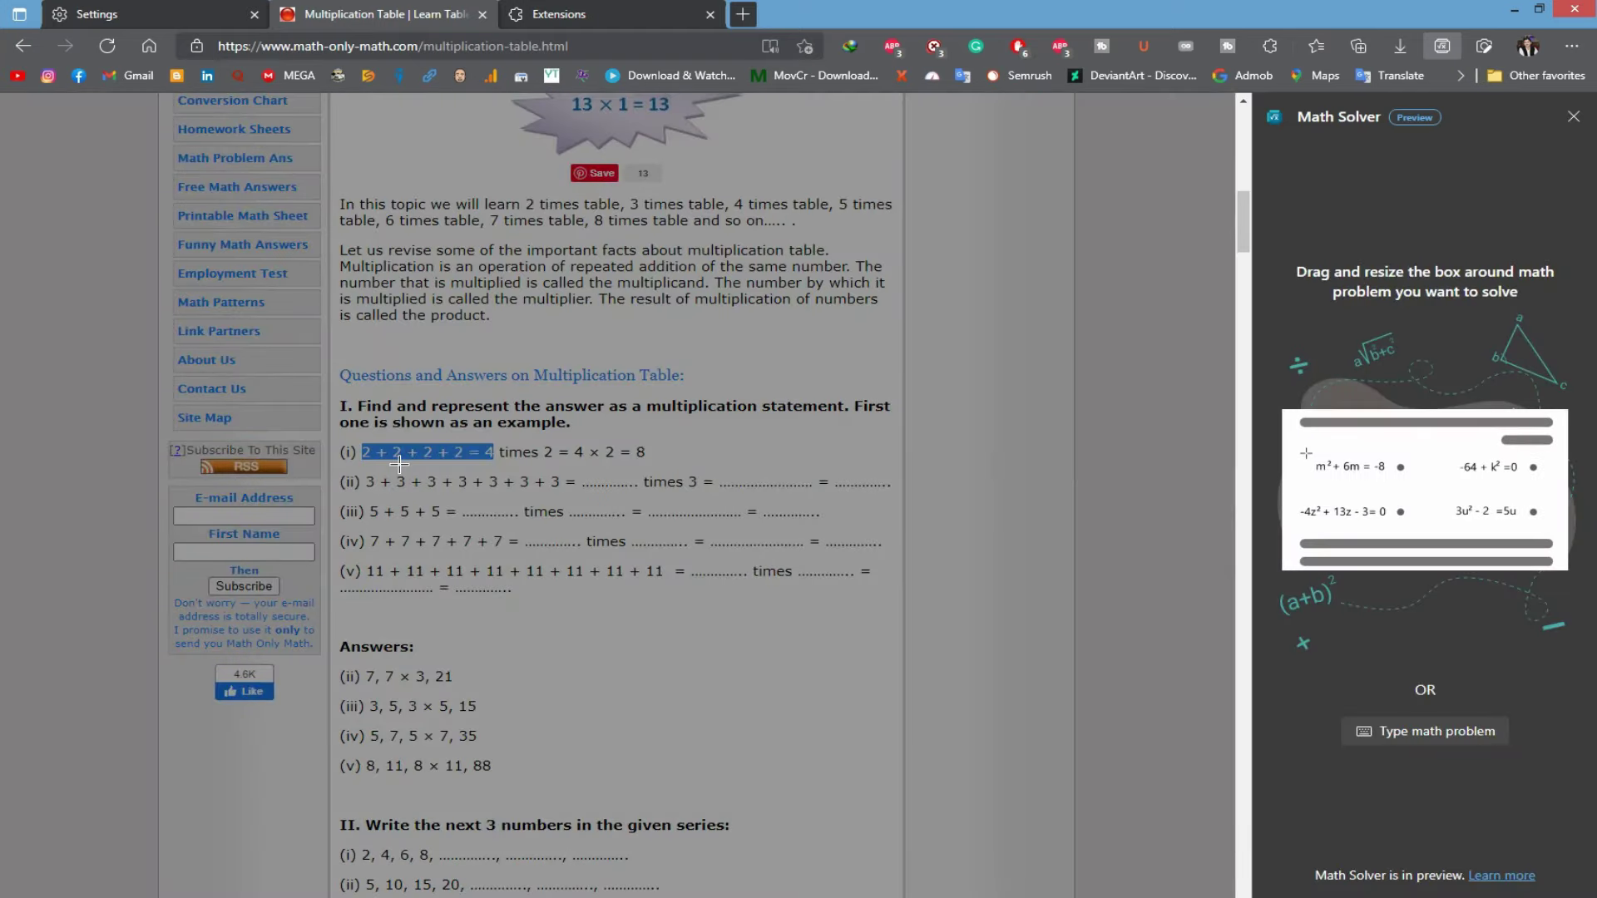
pyautogui.moveTo(358, 439); pyautogui.dragTo(497, 466)
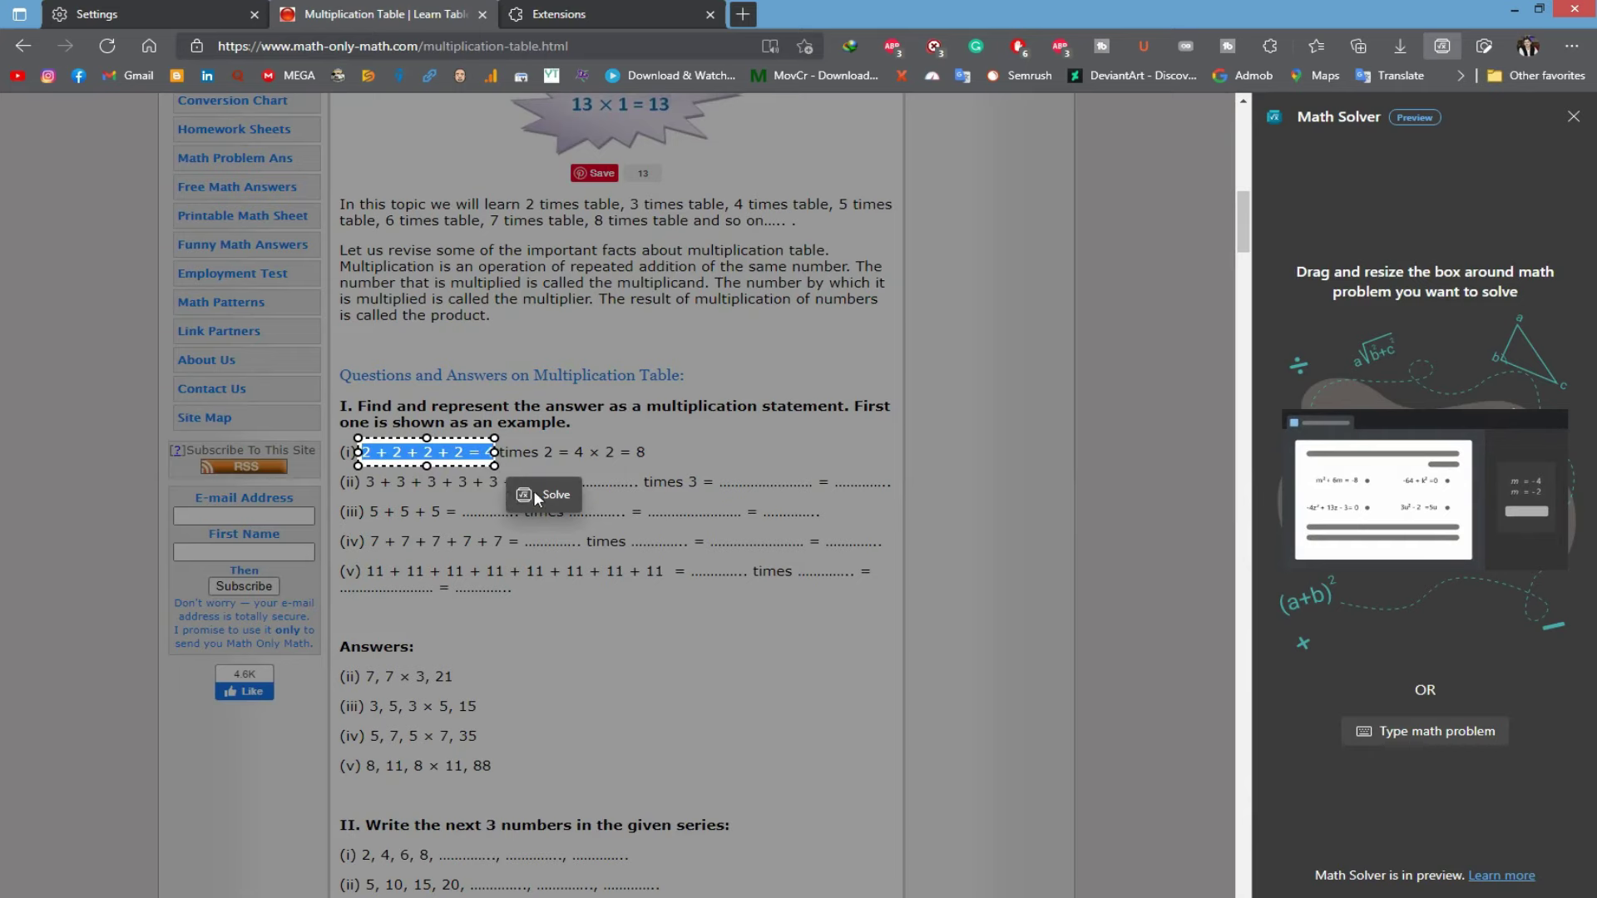
pyautogui.click(547, 493)
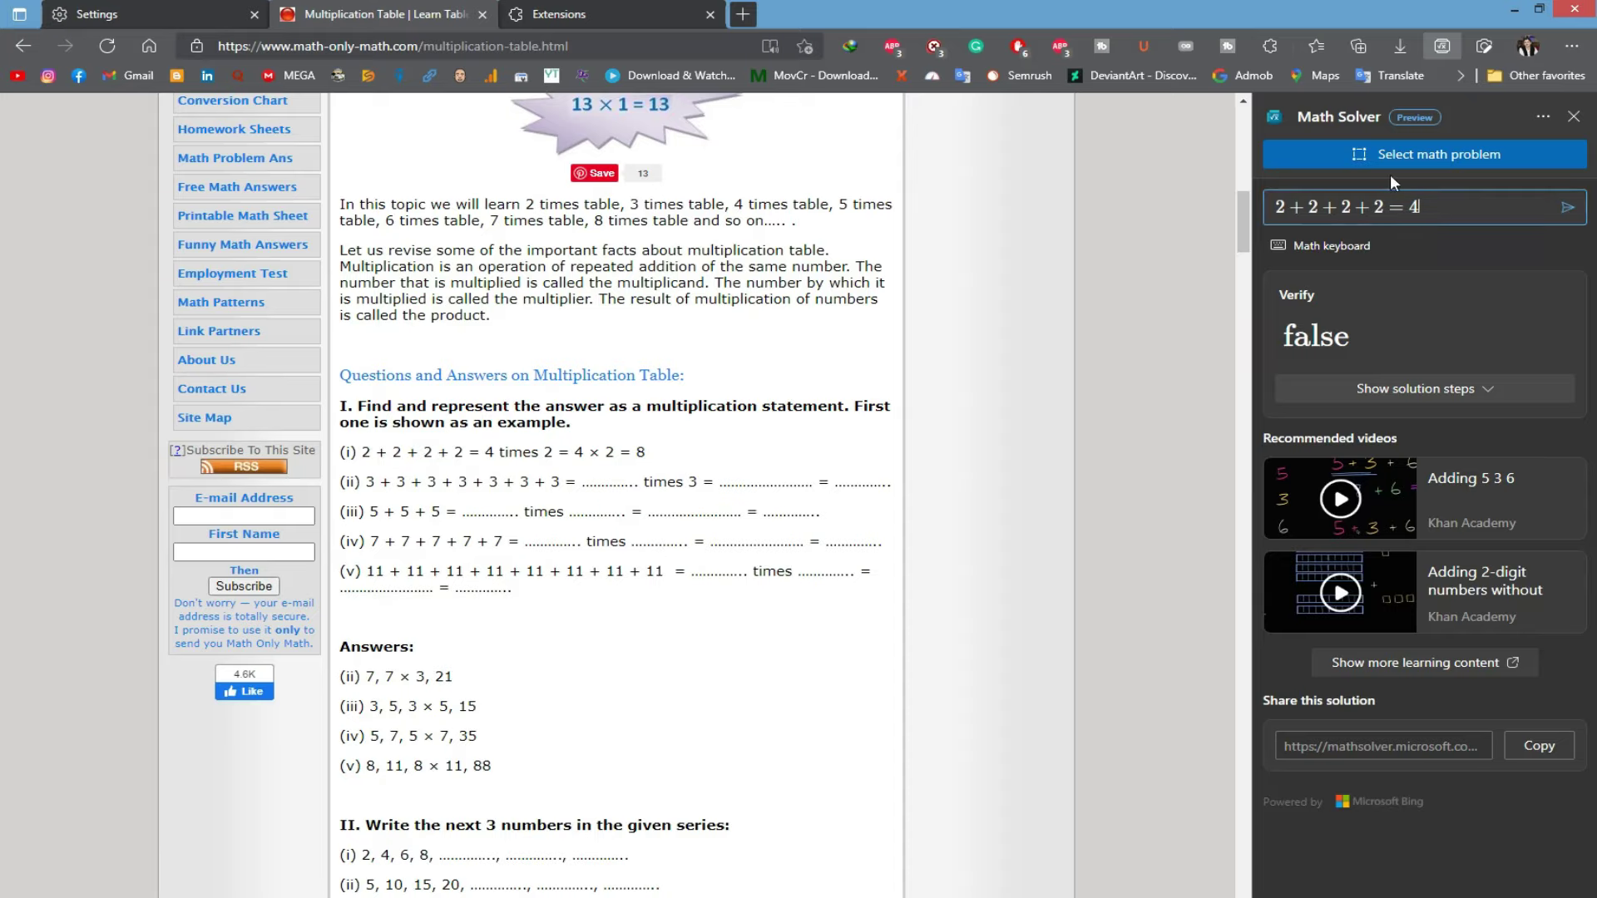
# - Try to solve the series "2, 4, 6, 8" with its blanks in section II by capturing it with Math Solver
pyautogui.scroll(-3, 835, 613)
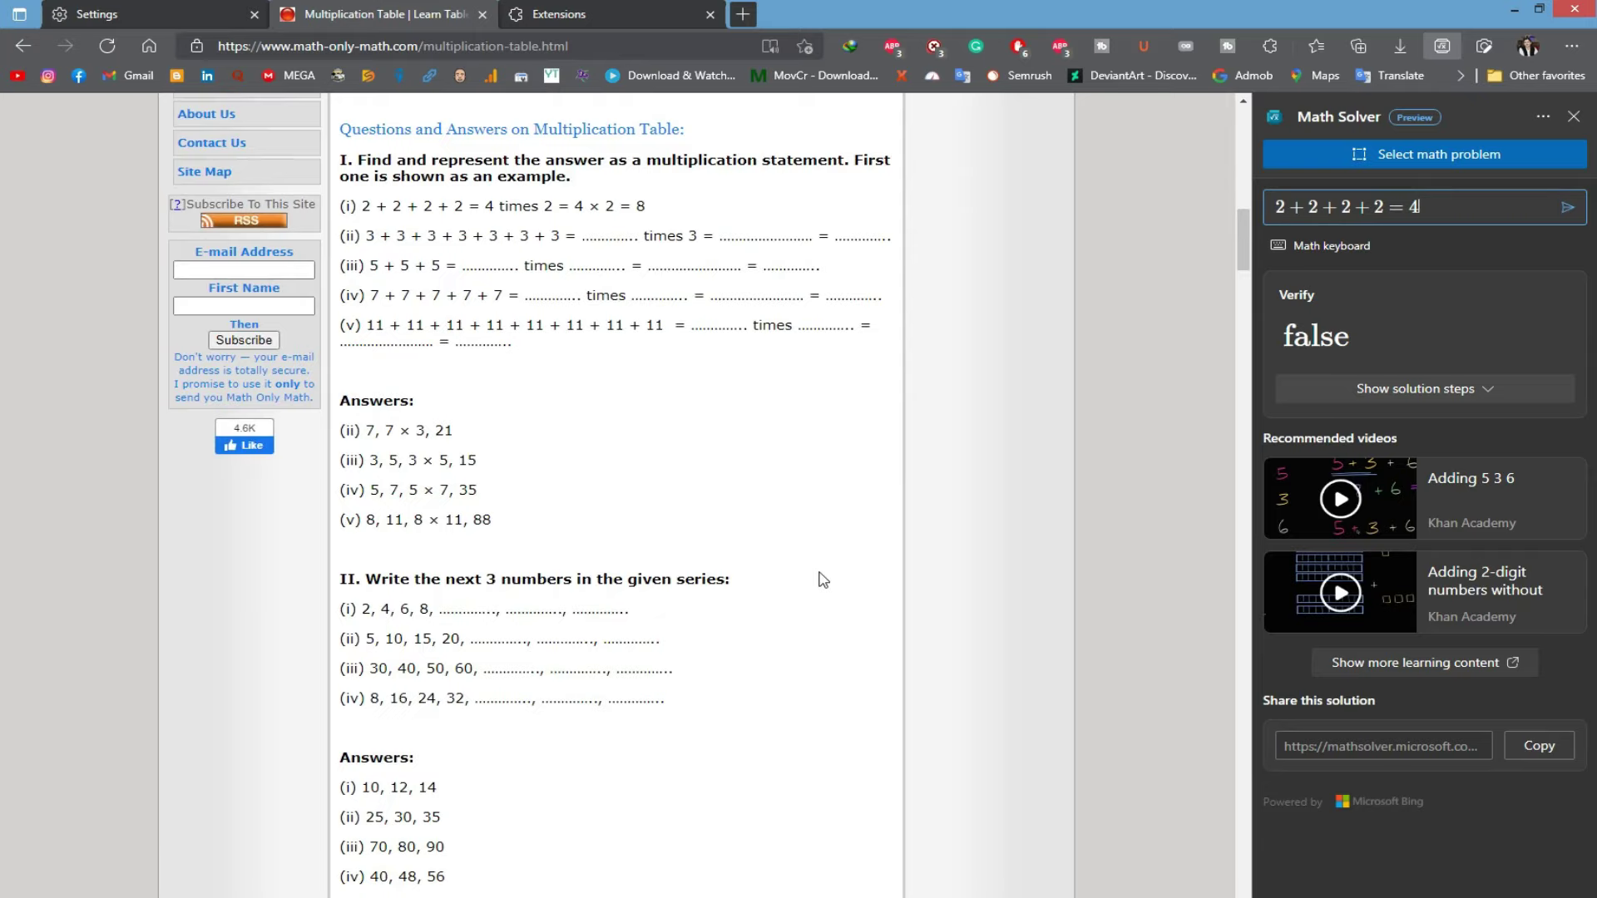
pyautogui.scroll(-1, 823, 580)
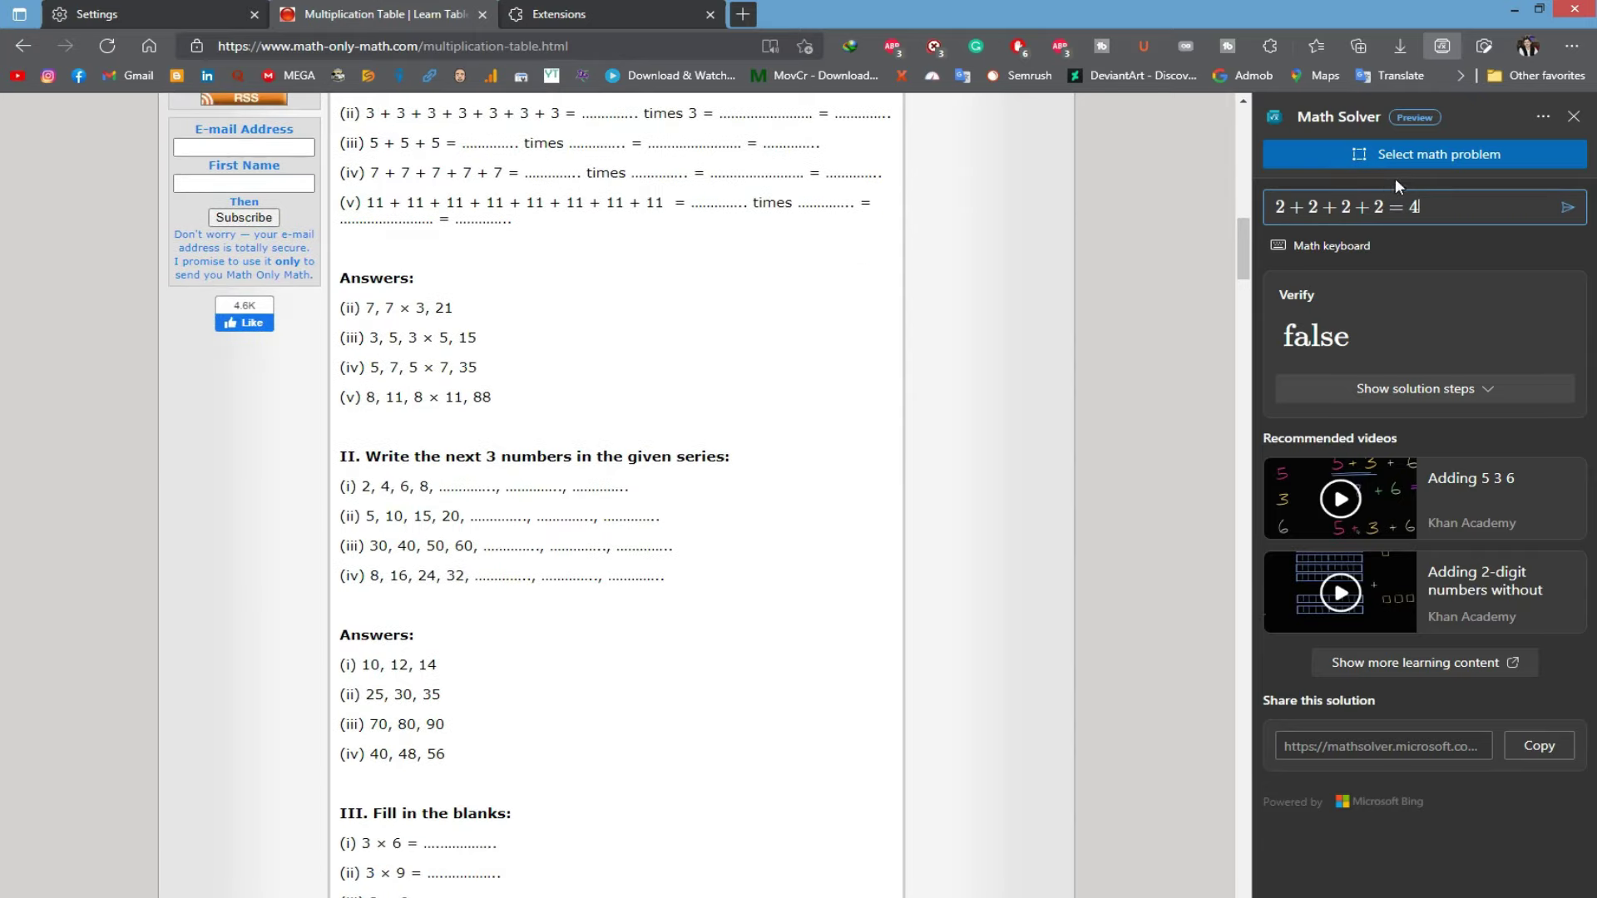
pyautogui.click(1414, 155)
pyautogui.moveTo(359, 471); pyautogui.dragTo(636, 505)
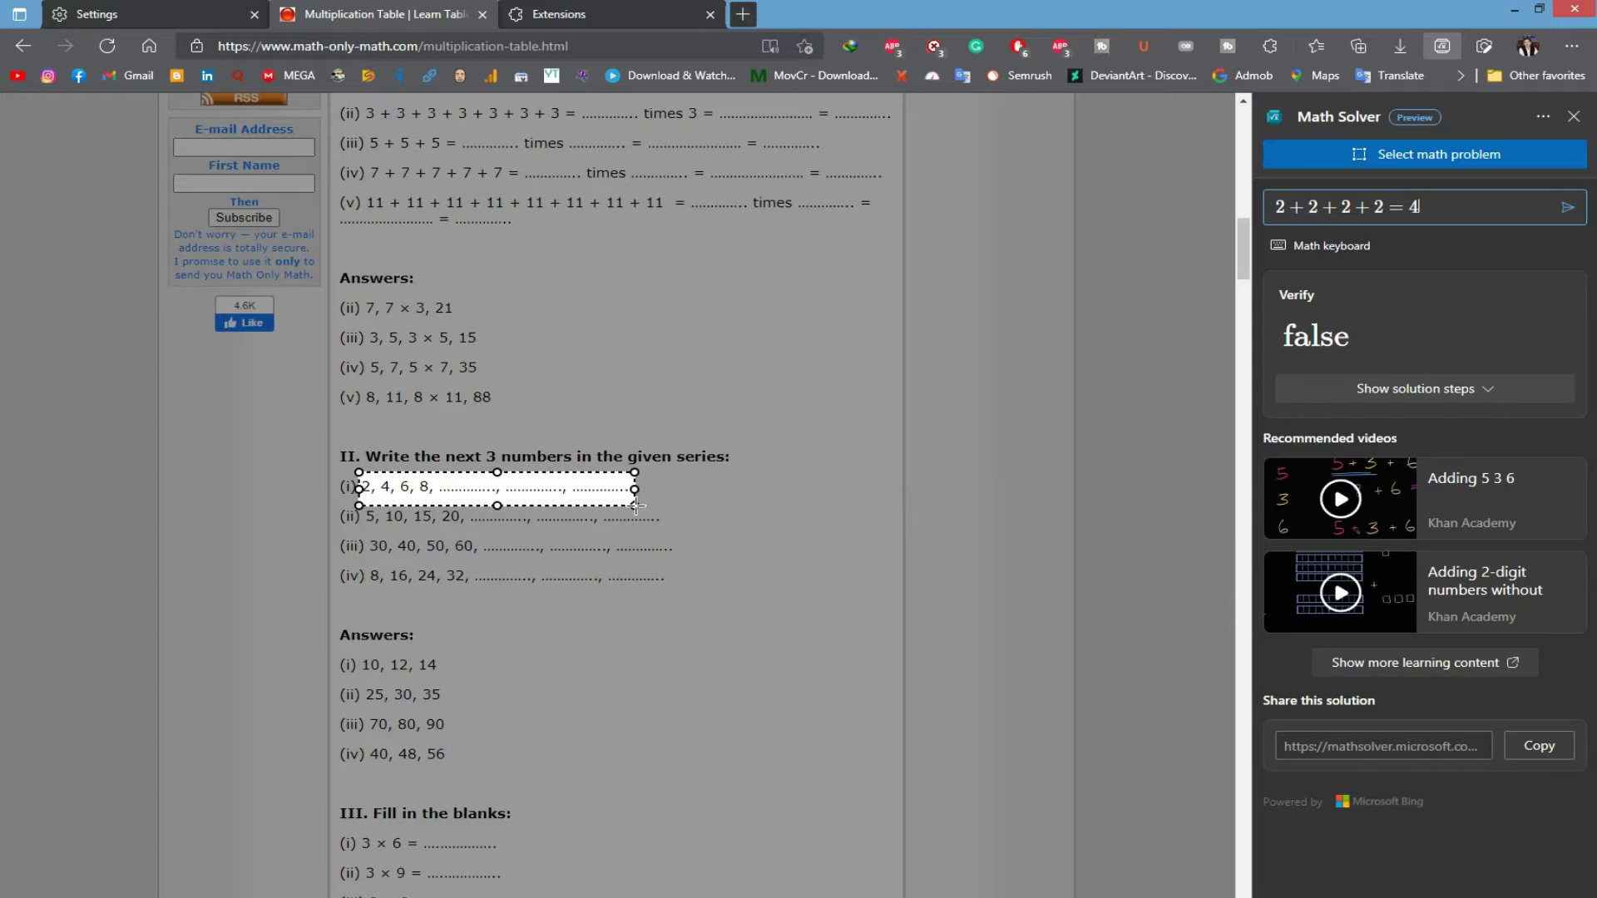
pyautogui.click(710, 537)
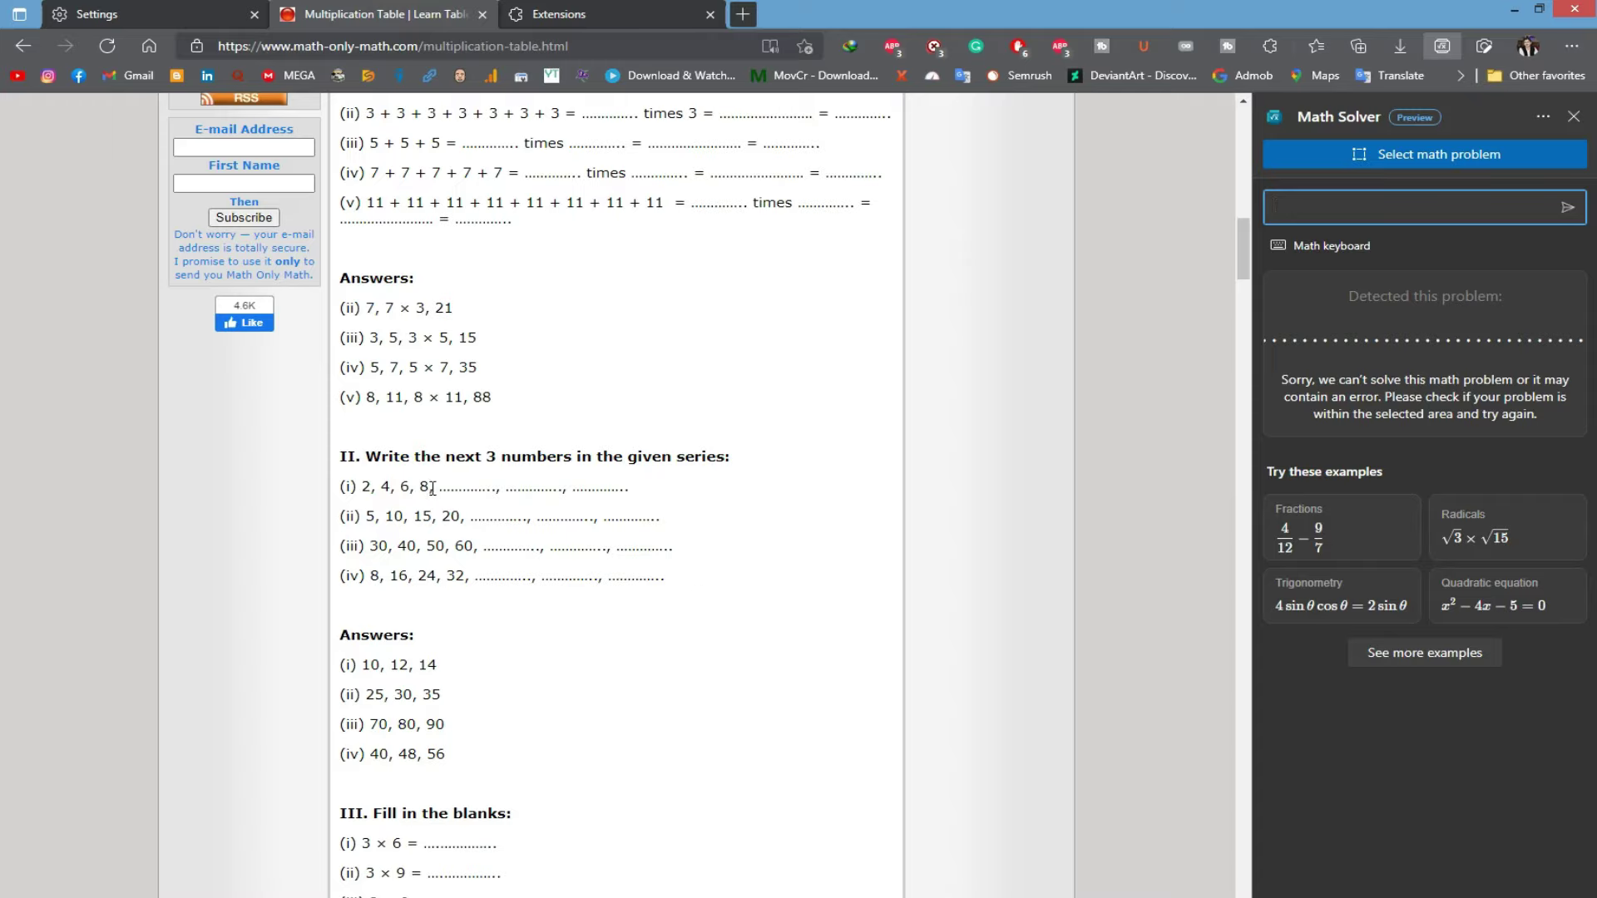
# - Capture "15 × 3" from section IV, Multiply the given numbers, and solve it with Math Solver
pyautogui.scroll(-10, 430, 488)
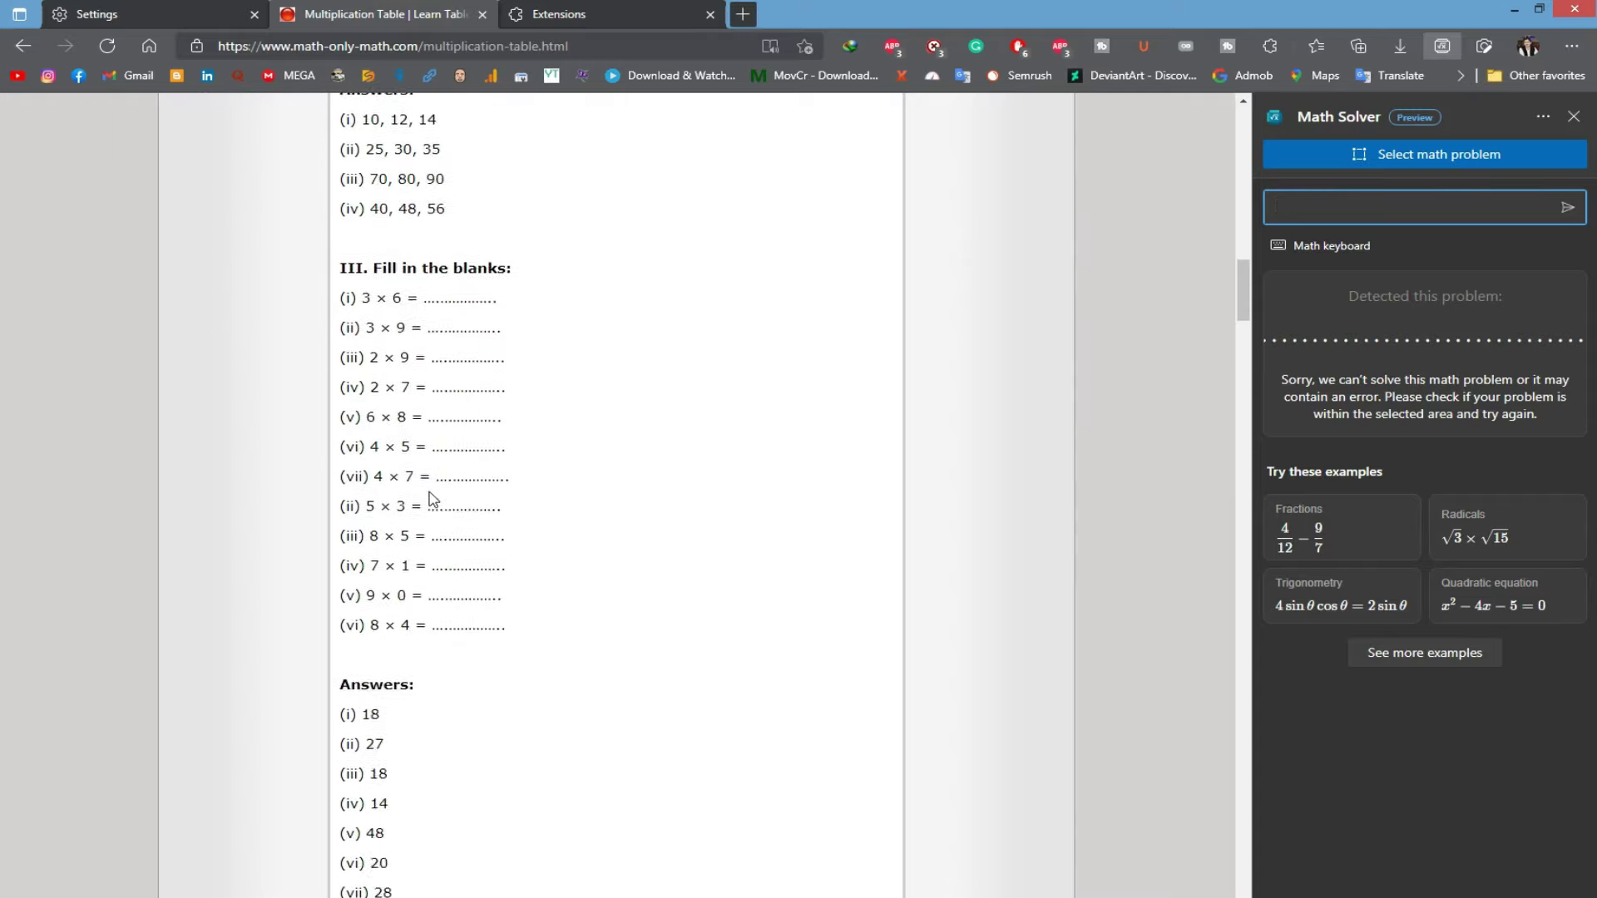
pyautogui.scroll(-3, 430, 499)
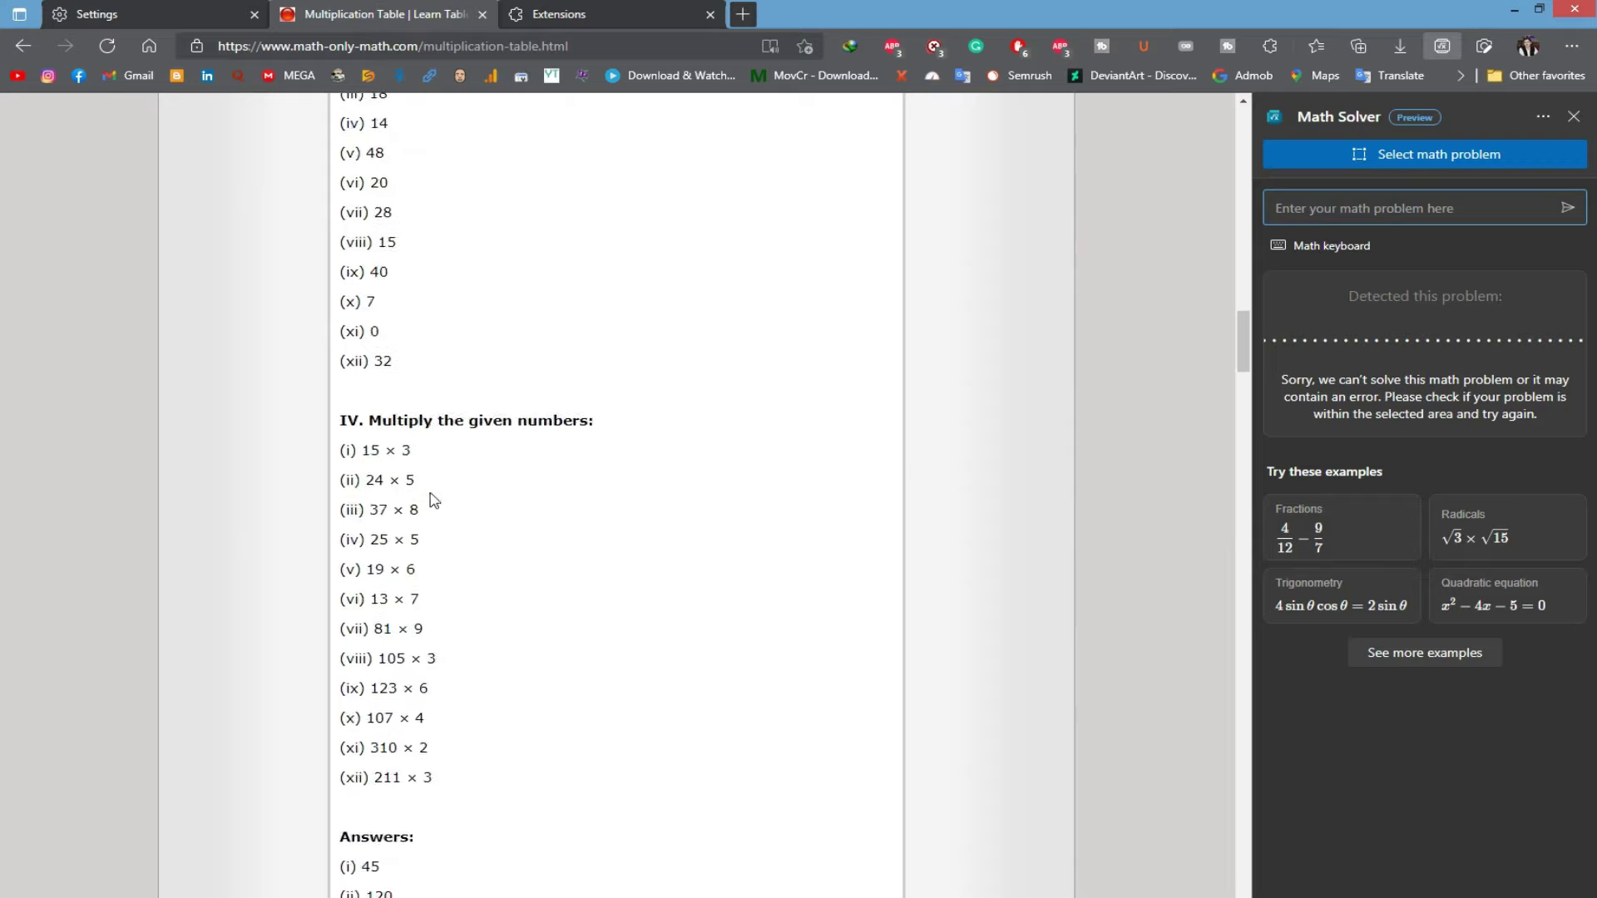
pyautogui.click(1474, 158)
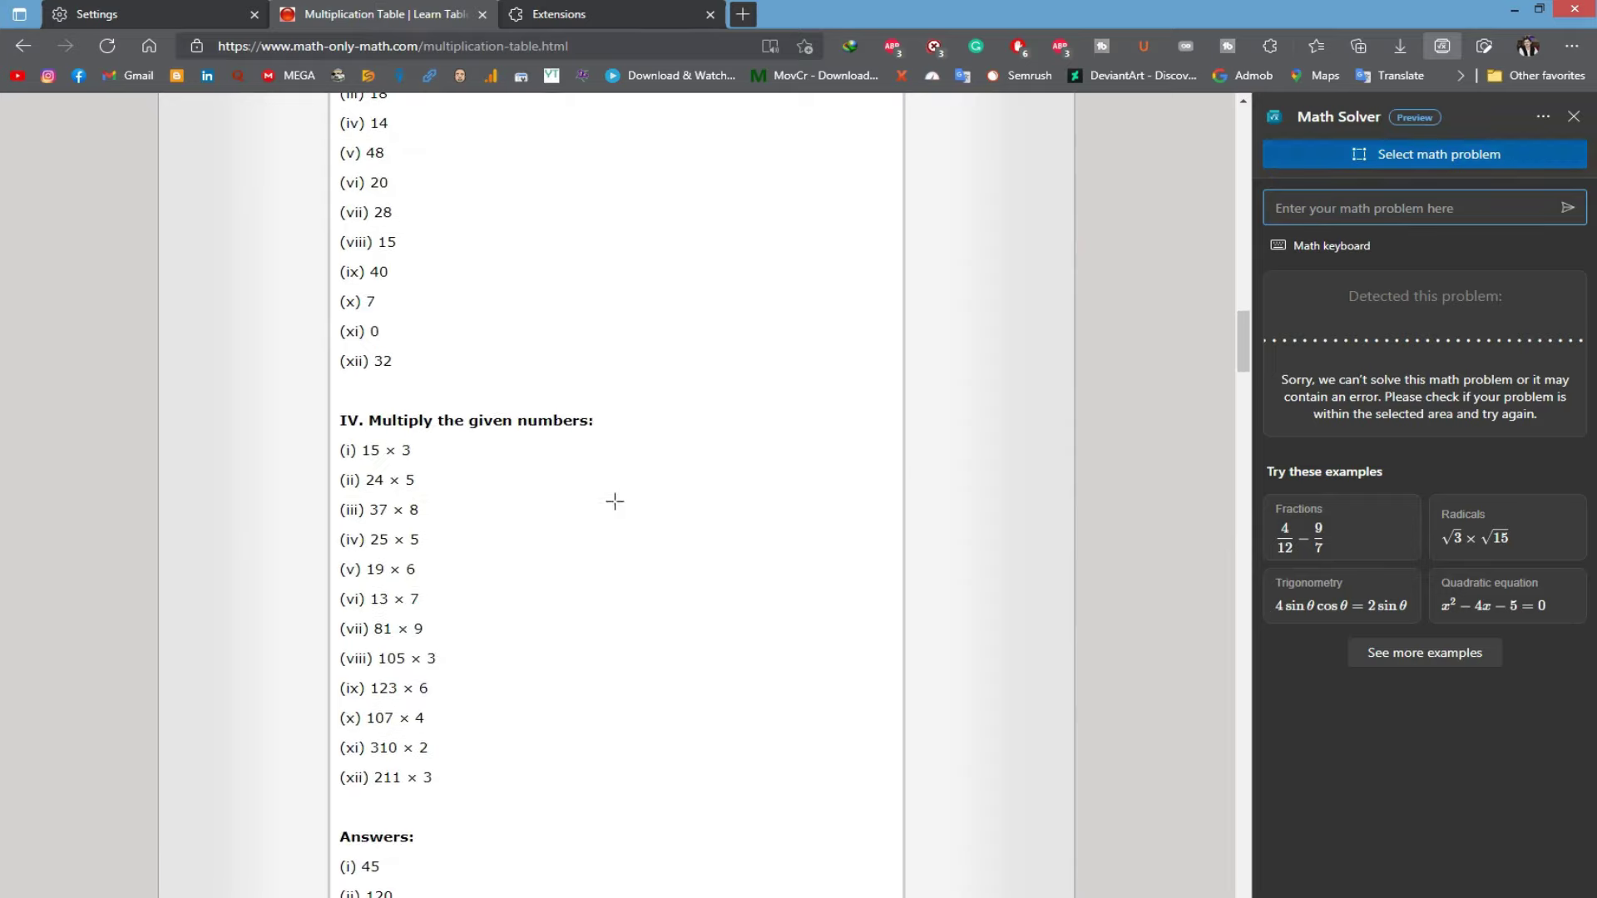
pyautogui.moveTo(355, 432); pyautogui.dragTo(423, 470)
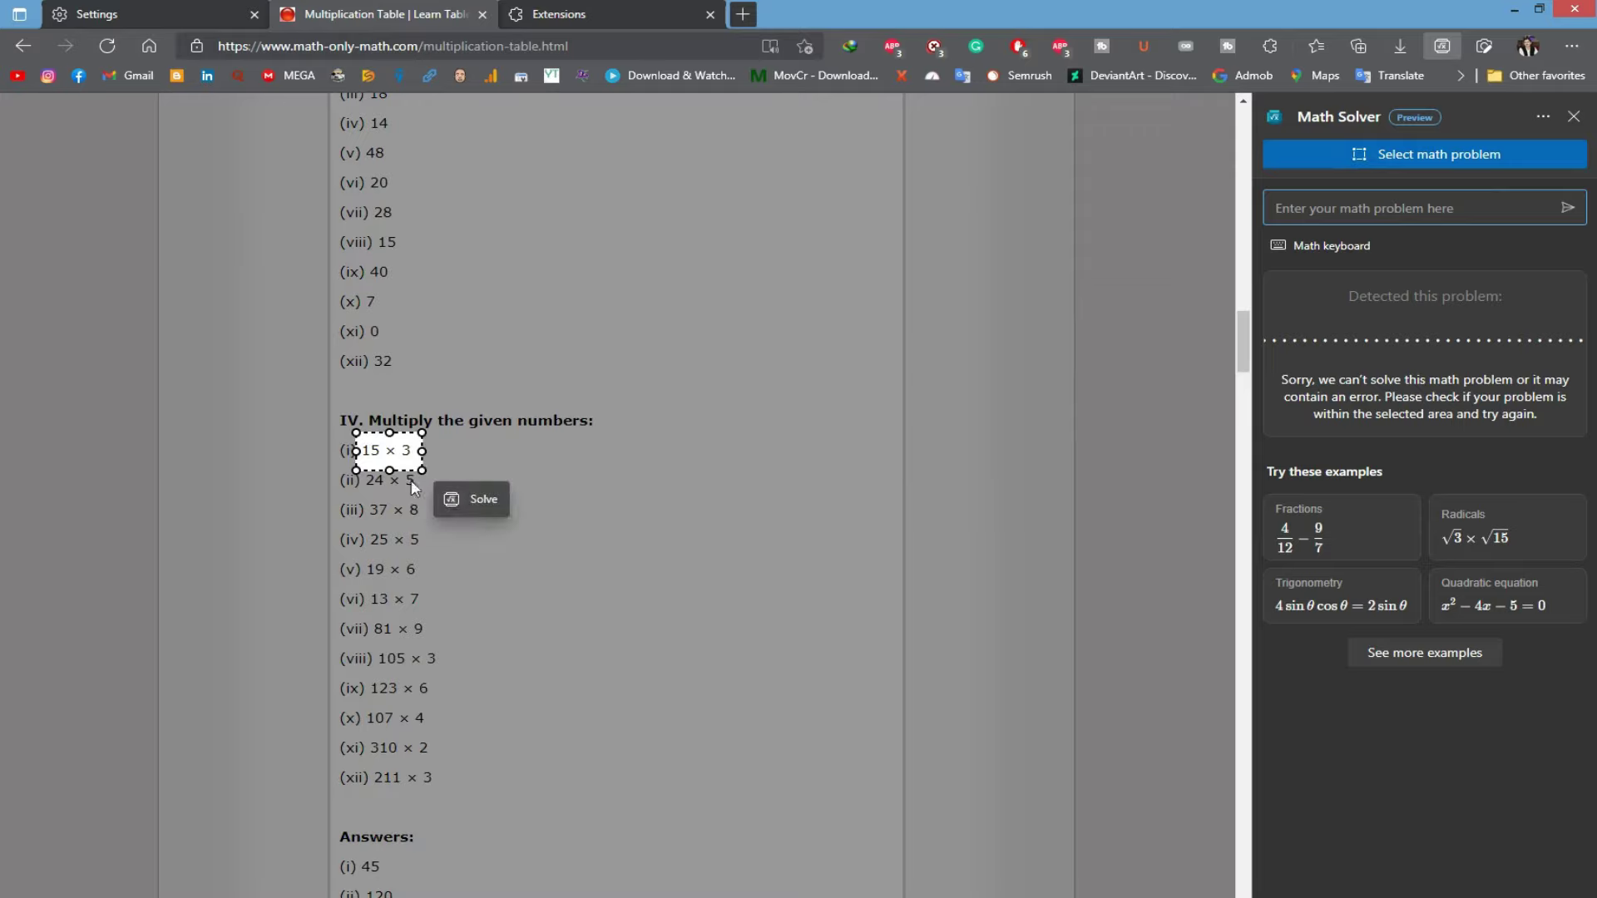
pyautogui.click(470, 497)
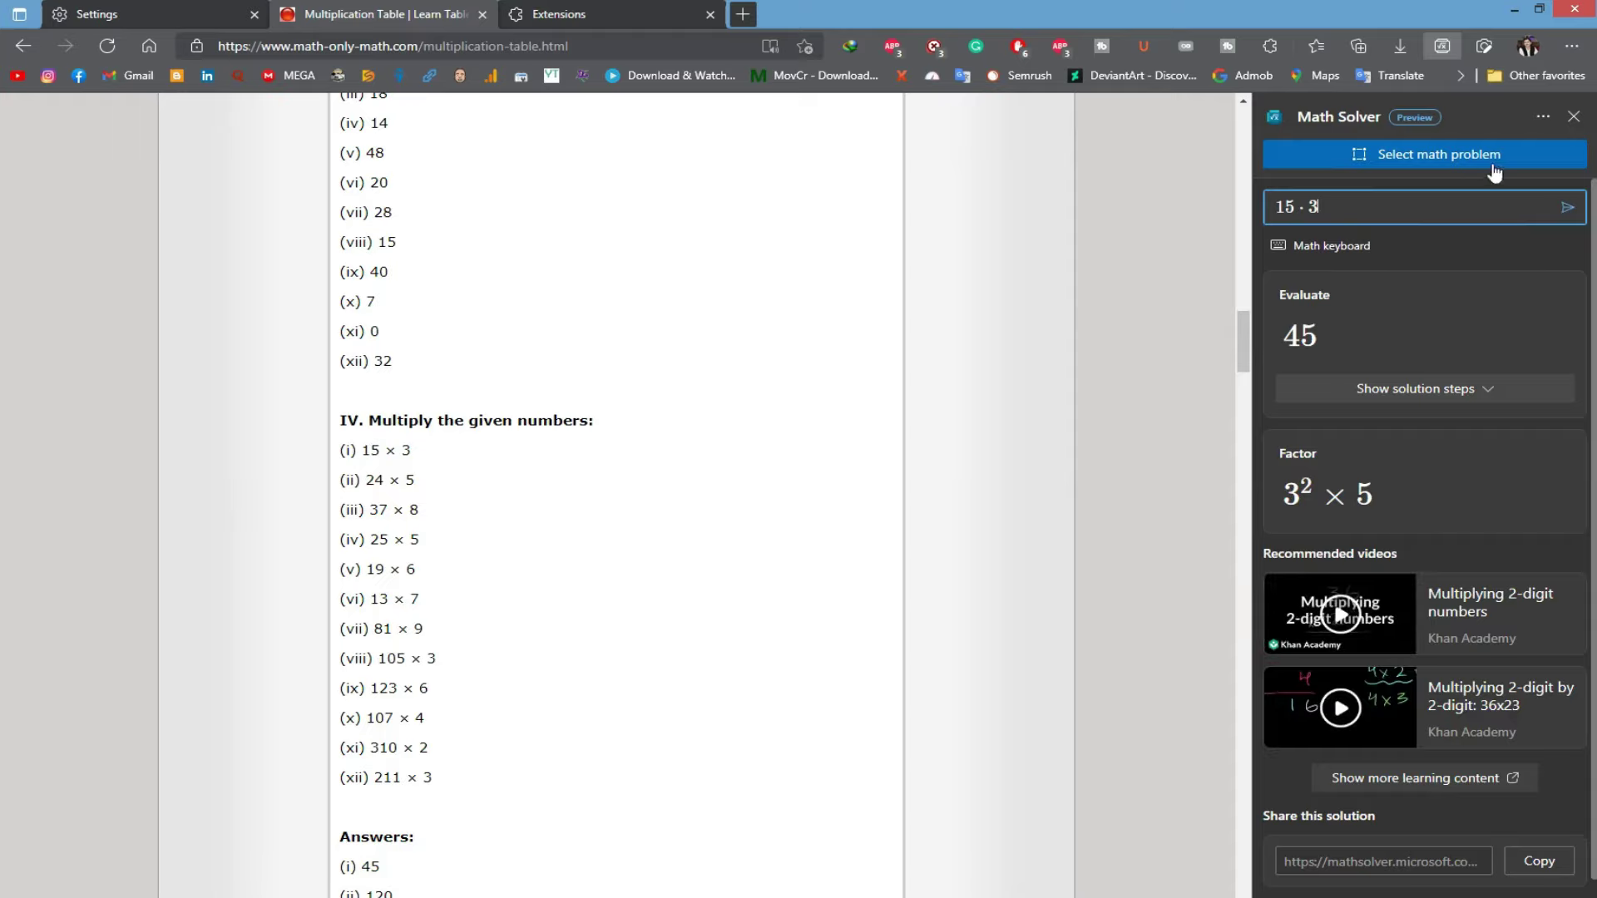
# - Glance at the Extensions page, return to the Multiplication Table page, close Math Solver and go back to the page's beginning
pyautogui.click(617, 11)
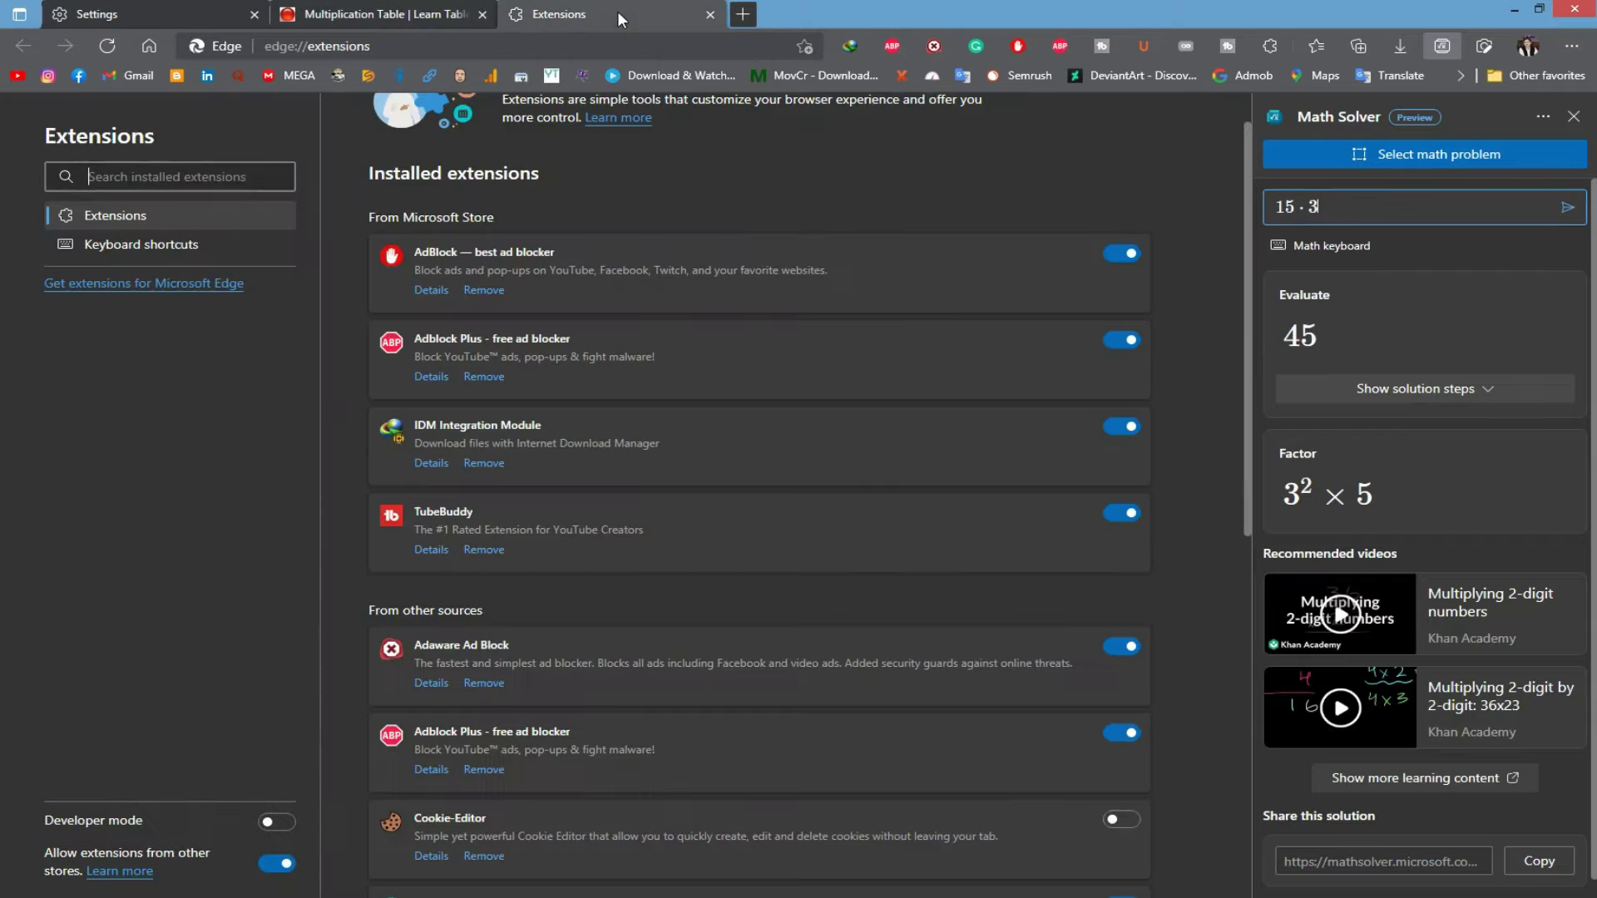
pyautogui.click(437, 14)
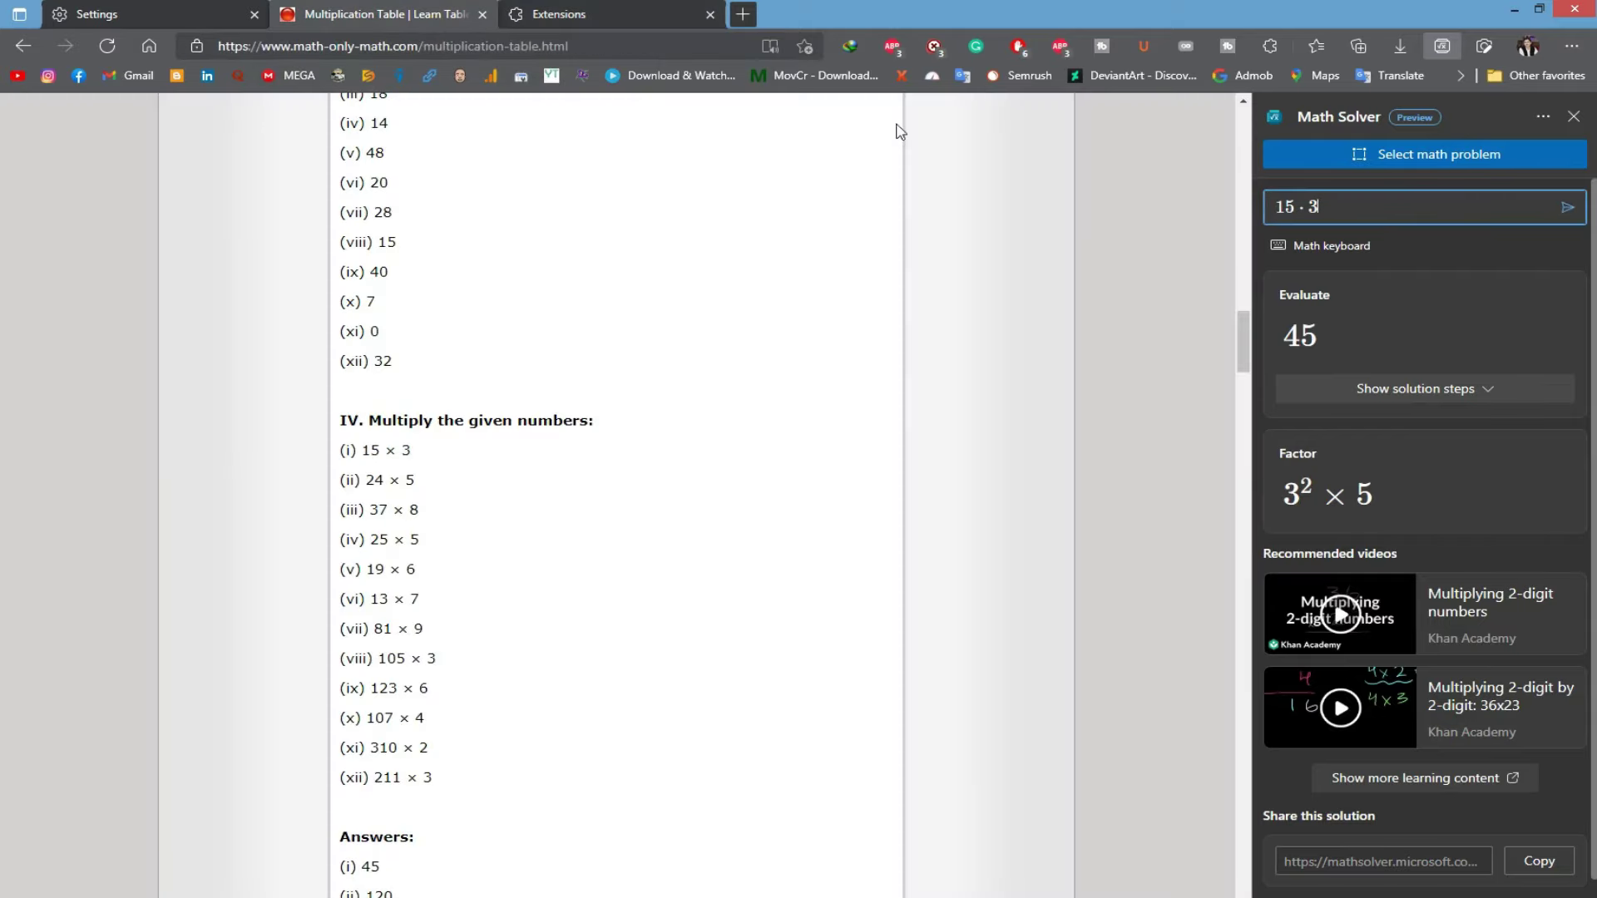
pyautogui.click(1570, 123)
pyautogui.scroll(15, 1020, 299)
pyautogui.scroll(5, 1024, 301)
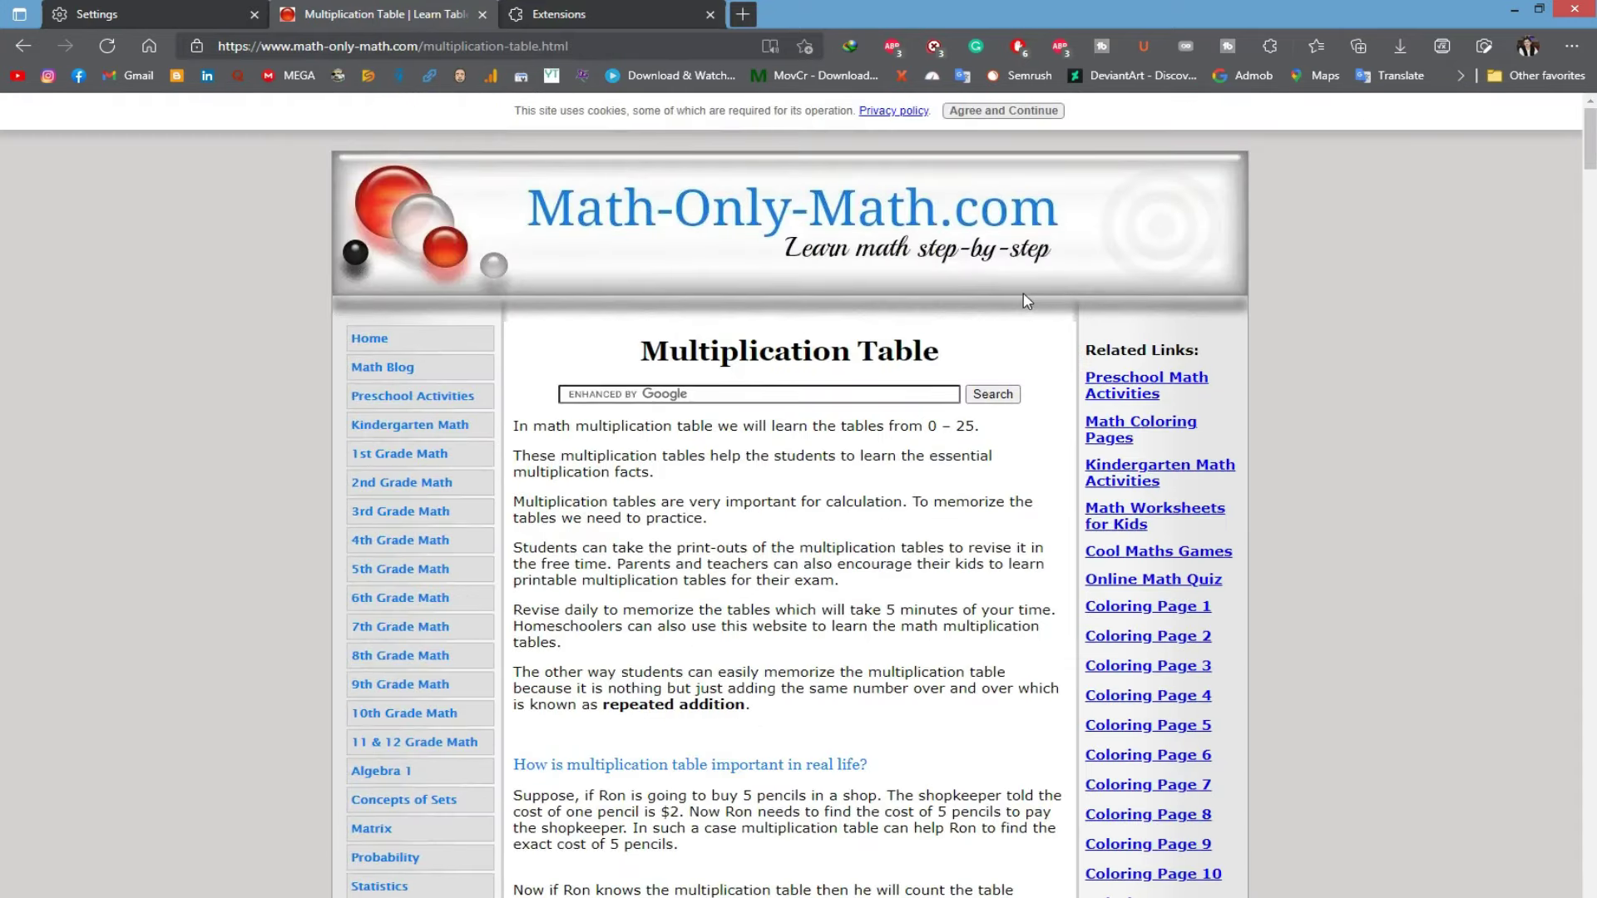
# - Show the browser's More tools options, including Math Solver, and dismiss them
pyautogui.click(1572, 46)
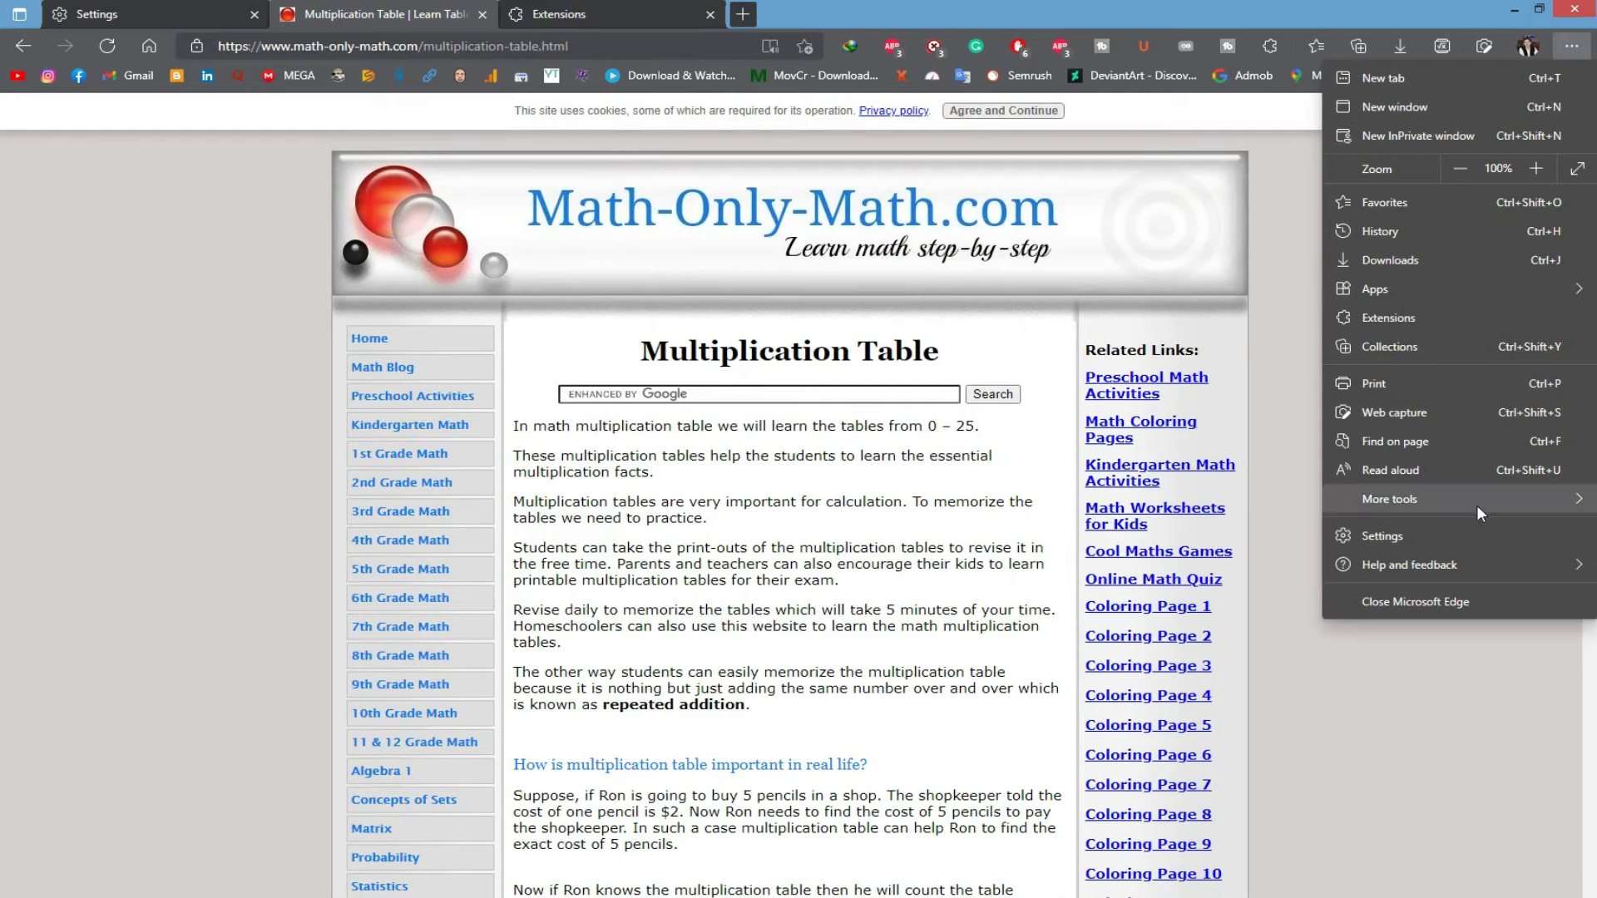
pyautogui.moveTo(1501, 491)
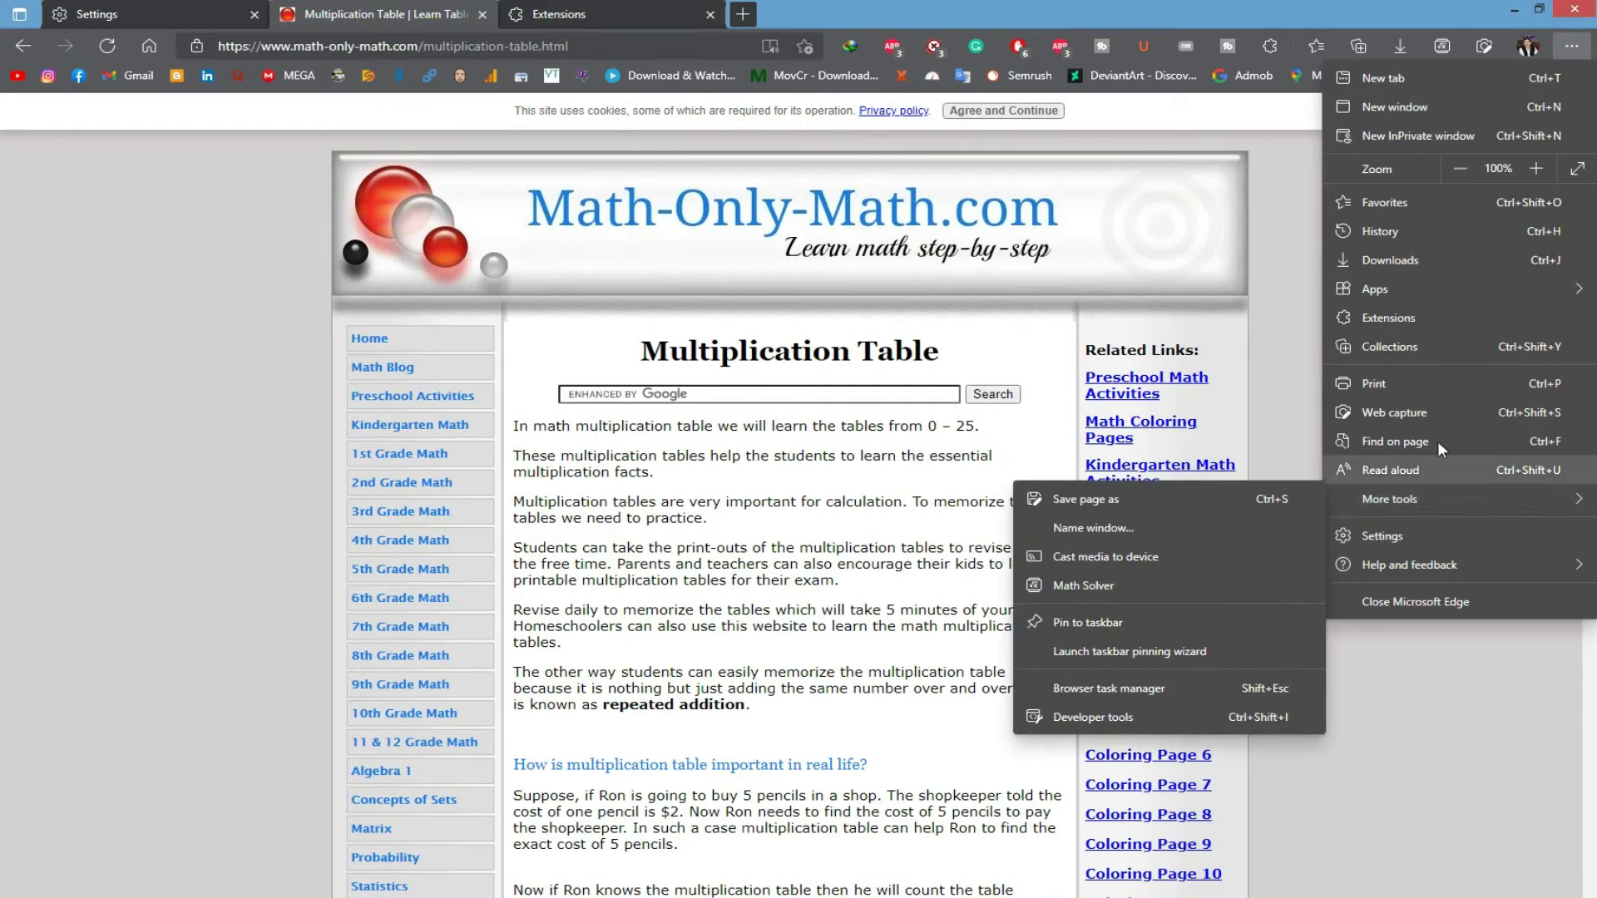
pyautogui.click(1279, 166)
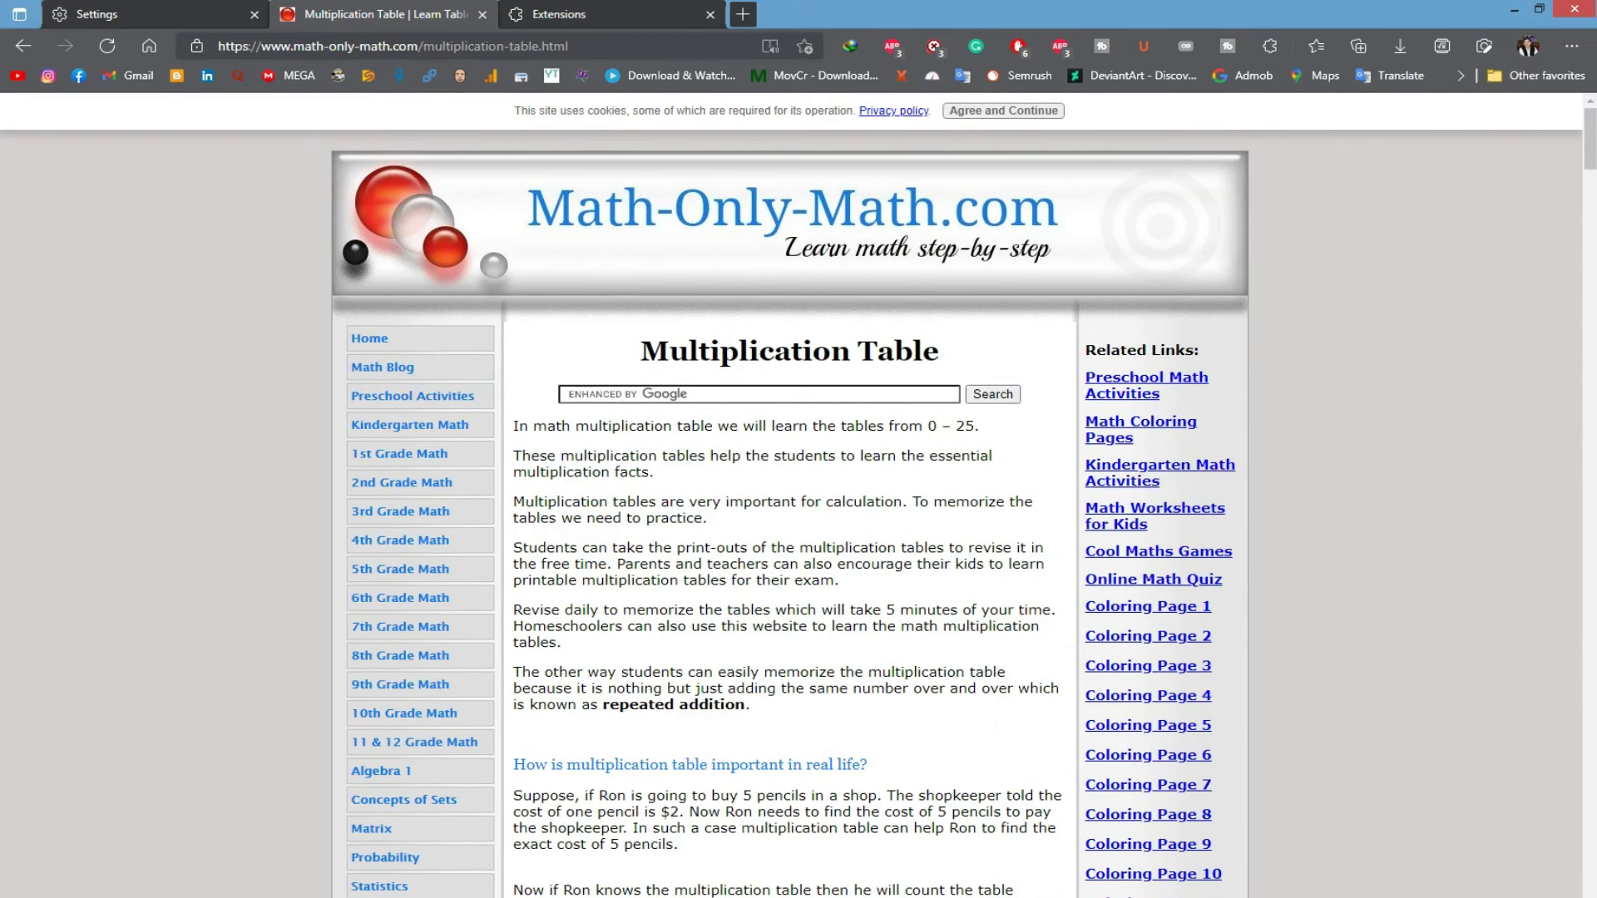
pyautogui.click(1383, 896)
pyautogui.rightClick(1407, 782)
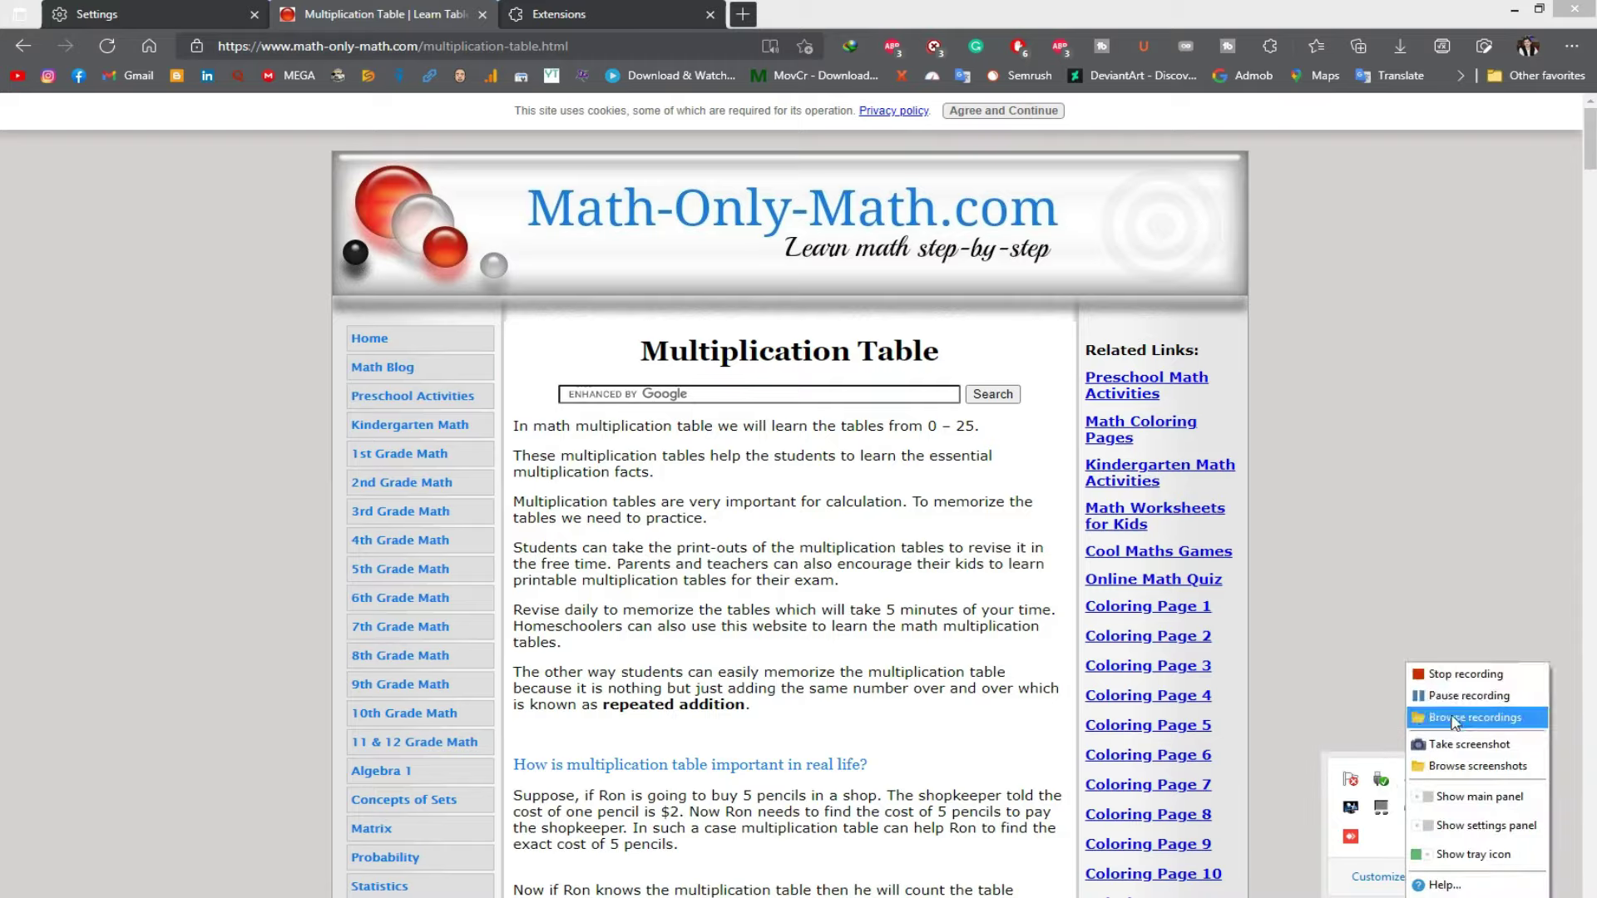